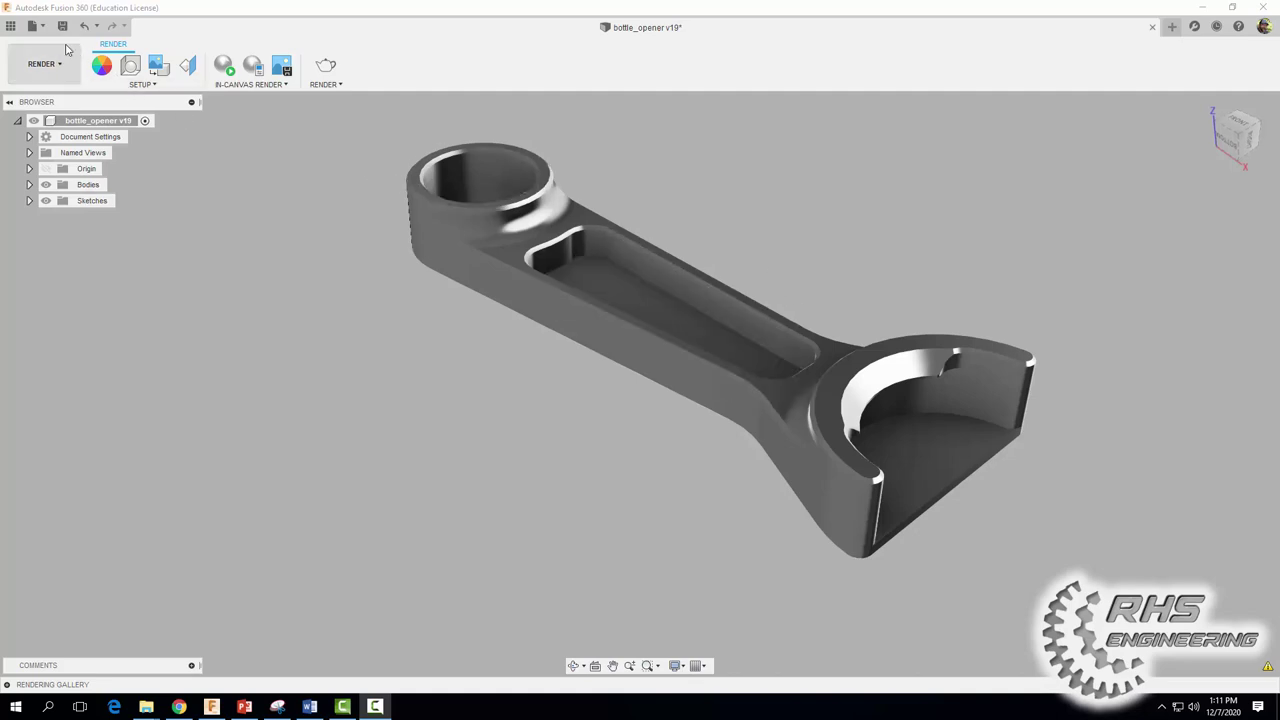
# Start a new blank Untitled design from the File menu
pyautogui.click(33, 26)
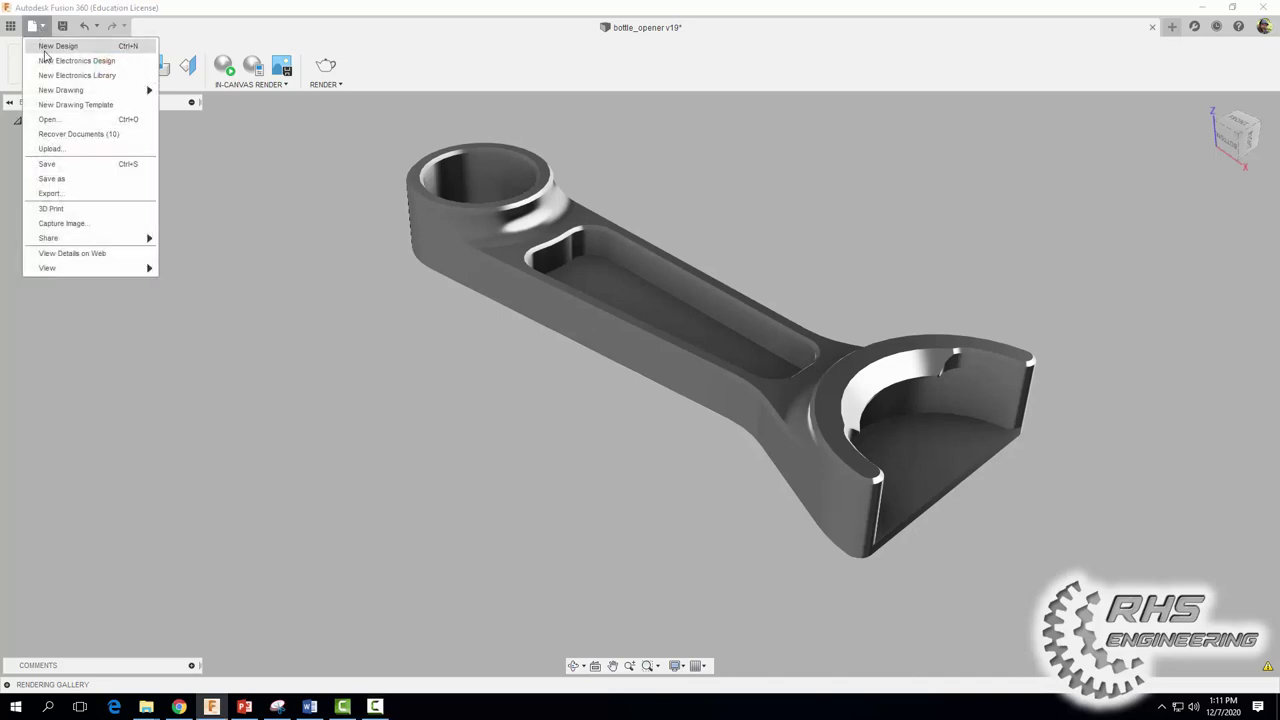
pyautogui.click(44, 48)
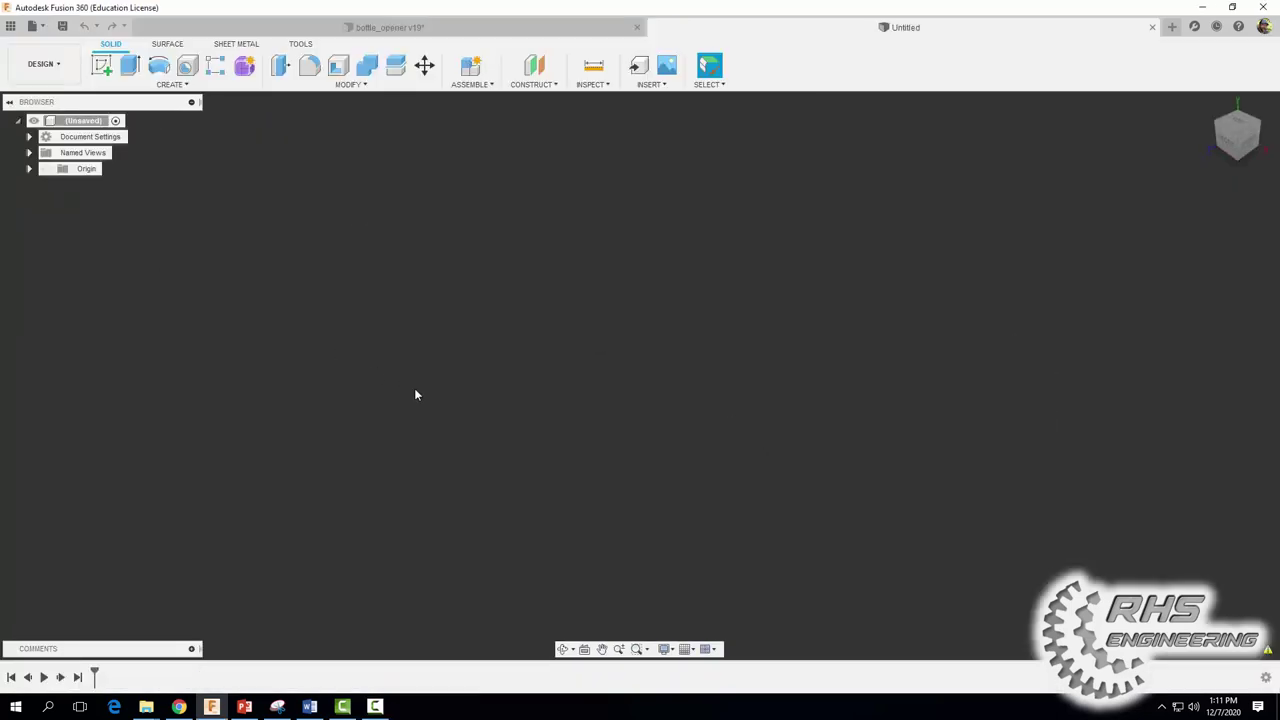
# Create a sketch on the front (XY) origin plane
pyautogui.click(101, 65)
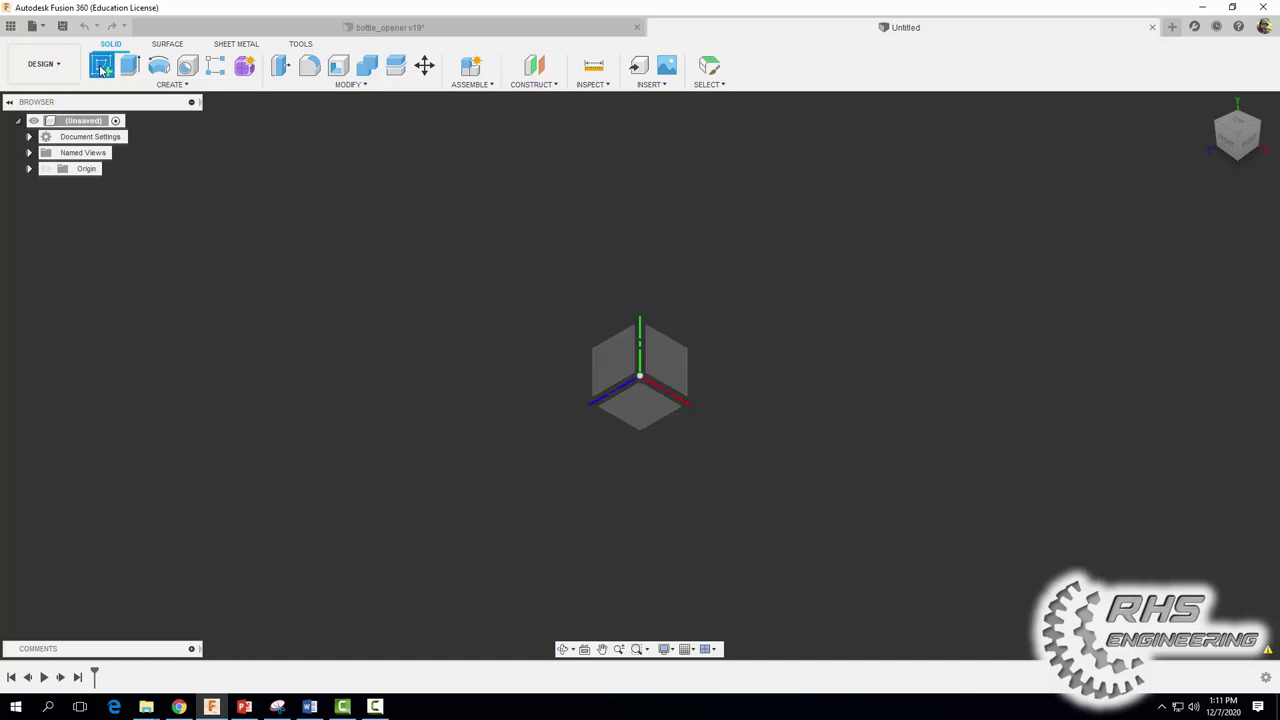
pyautogui.click(665, 372)
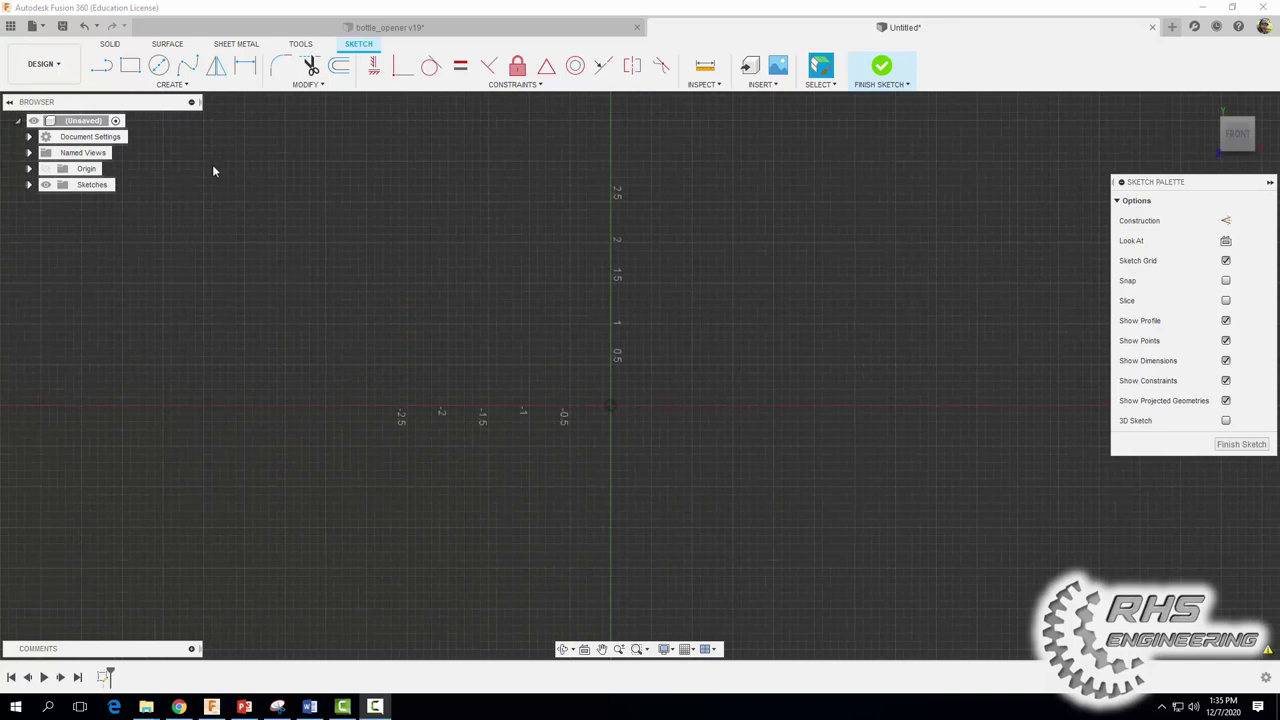
# Draw 1.41 in and 1.13 in diameter circles both centred on the origin
pyautogui.click(160, 68)
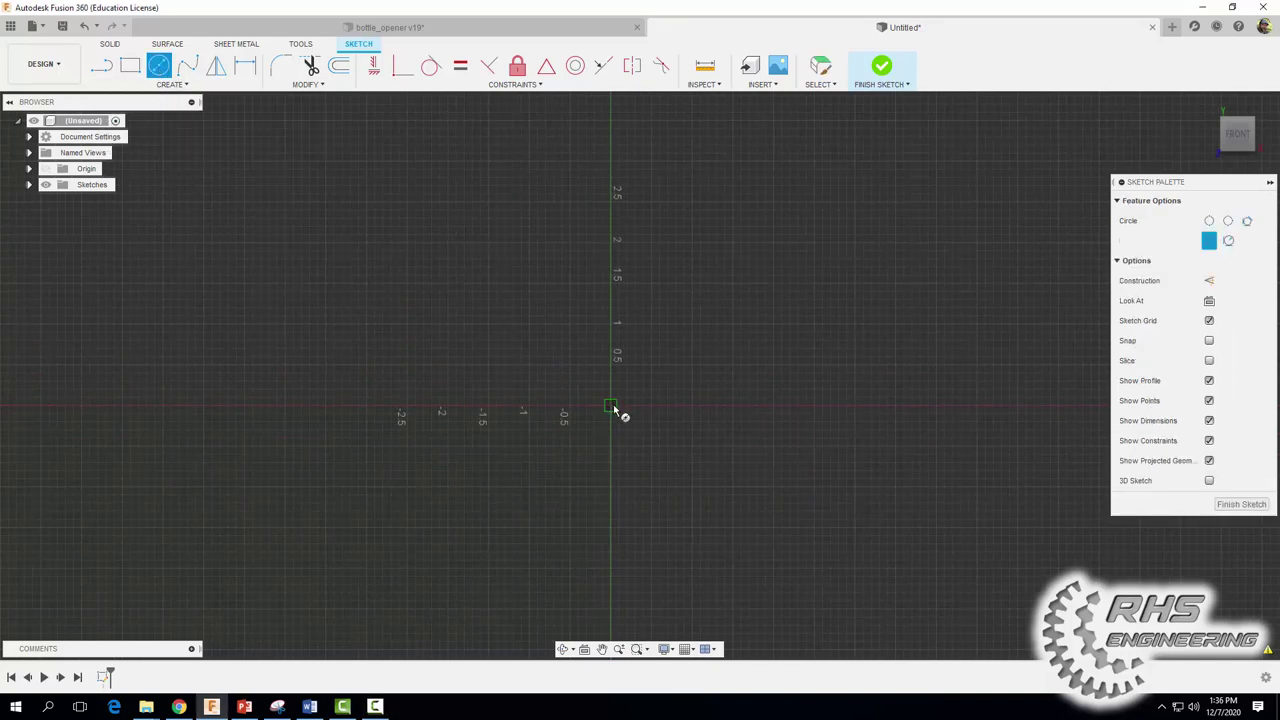
pyautogui.click(613, 407)
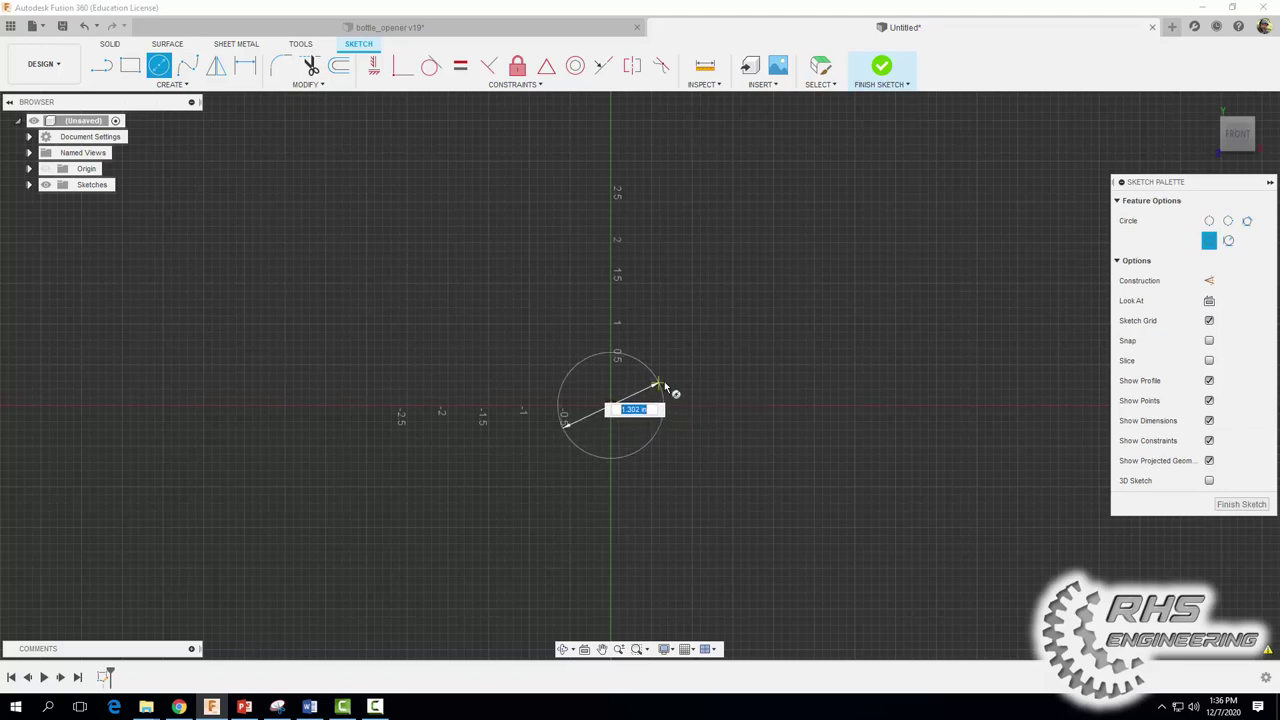
pyautogui.write('1')
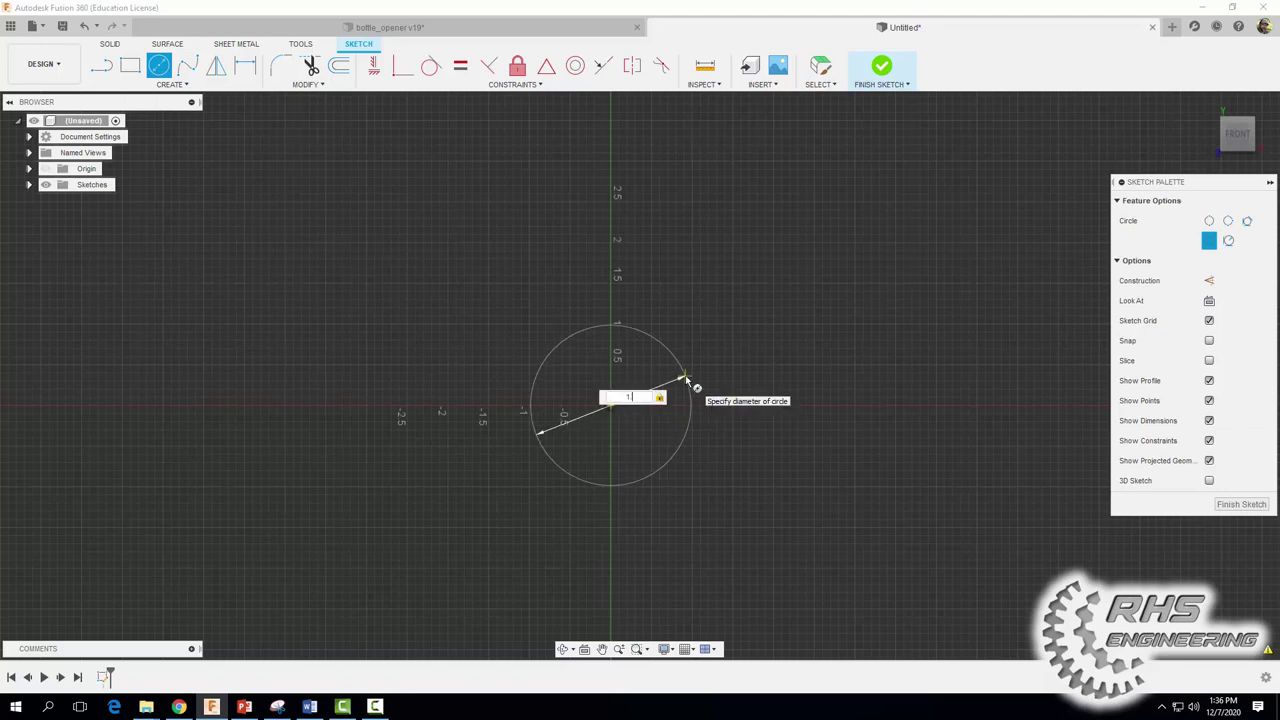
pyautogui.write('.41')
pyautogui.press('Return')
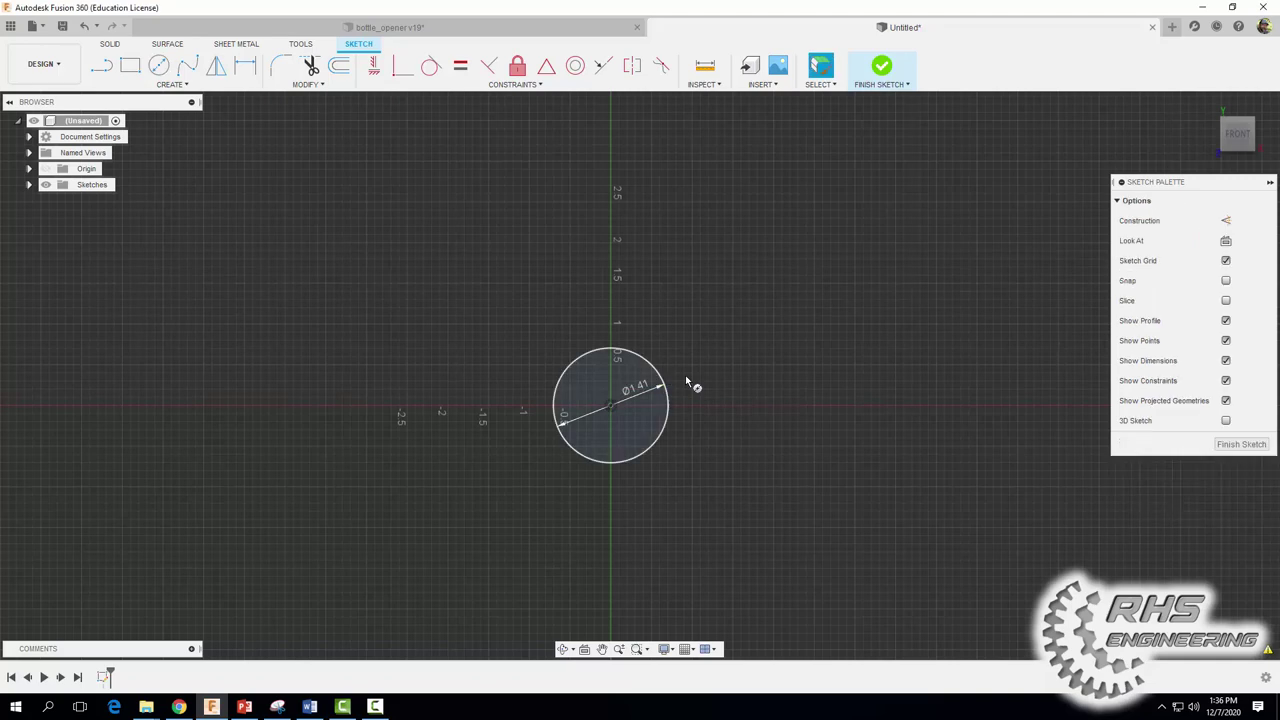
pyautogui.click(611, 407)
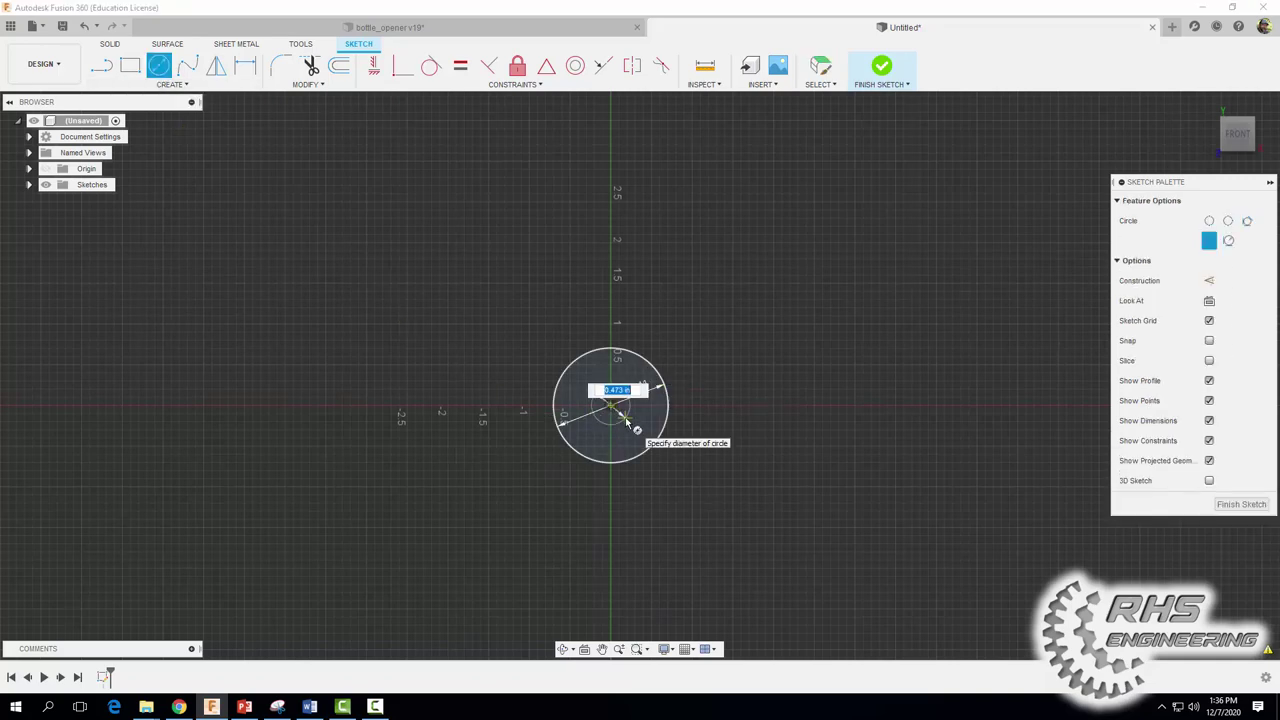
pyautogui.write('1.13')
pyautogui.press('Return')
pyautogui.press('Escape')
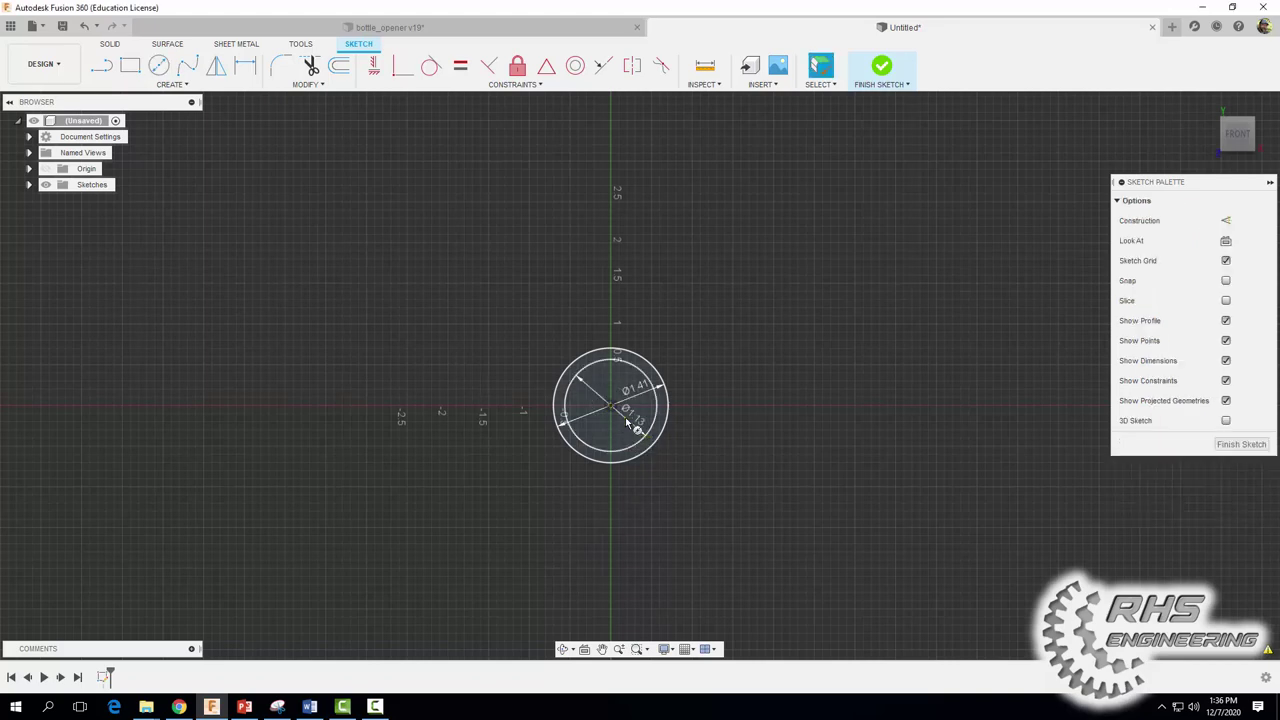
pyautogui.moveTo(378, 361); pyautogui.dragTo(615, 333, button='middle')
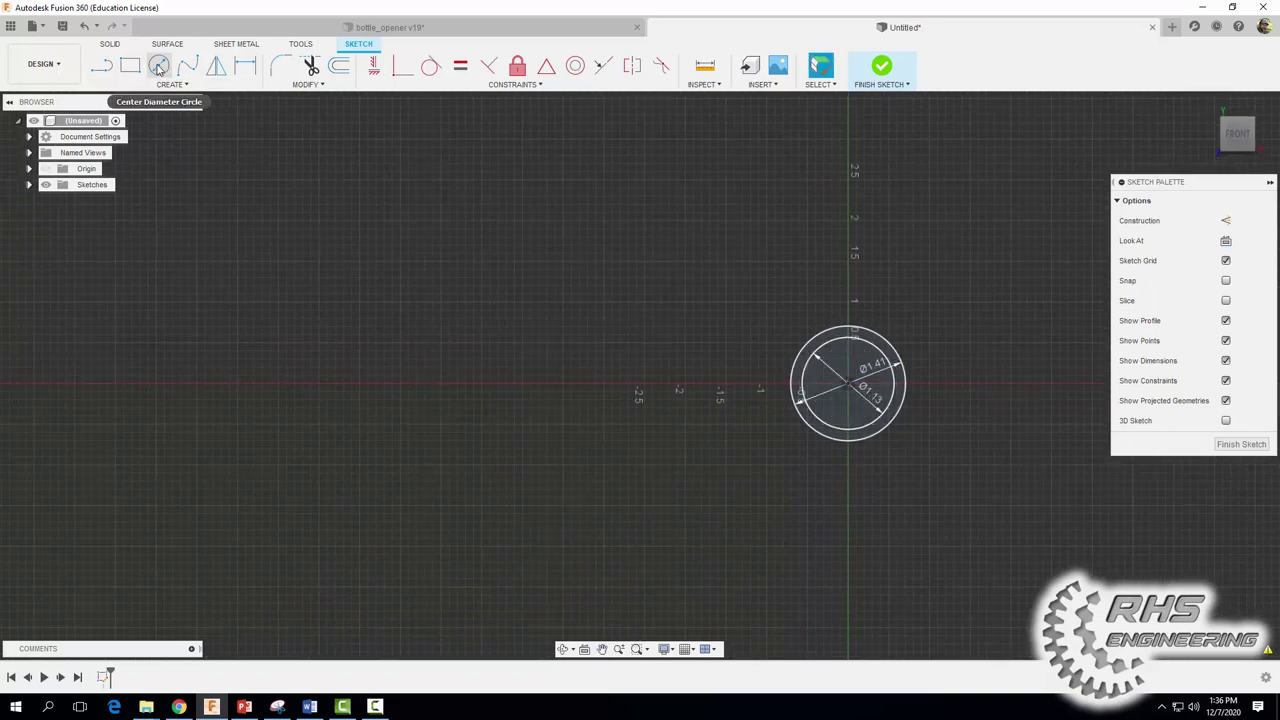
# Draw a 0.625 in circle centred on the horizontal axis left of the origin
pyautogui.click(158, 67)
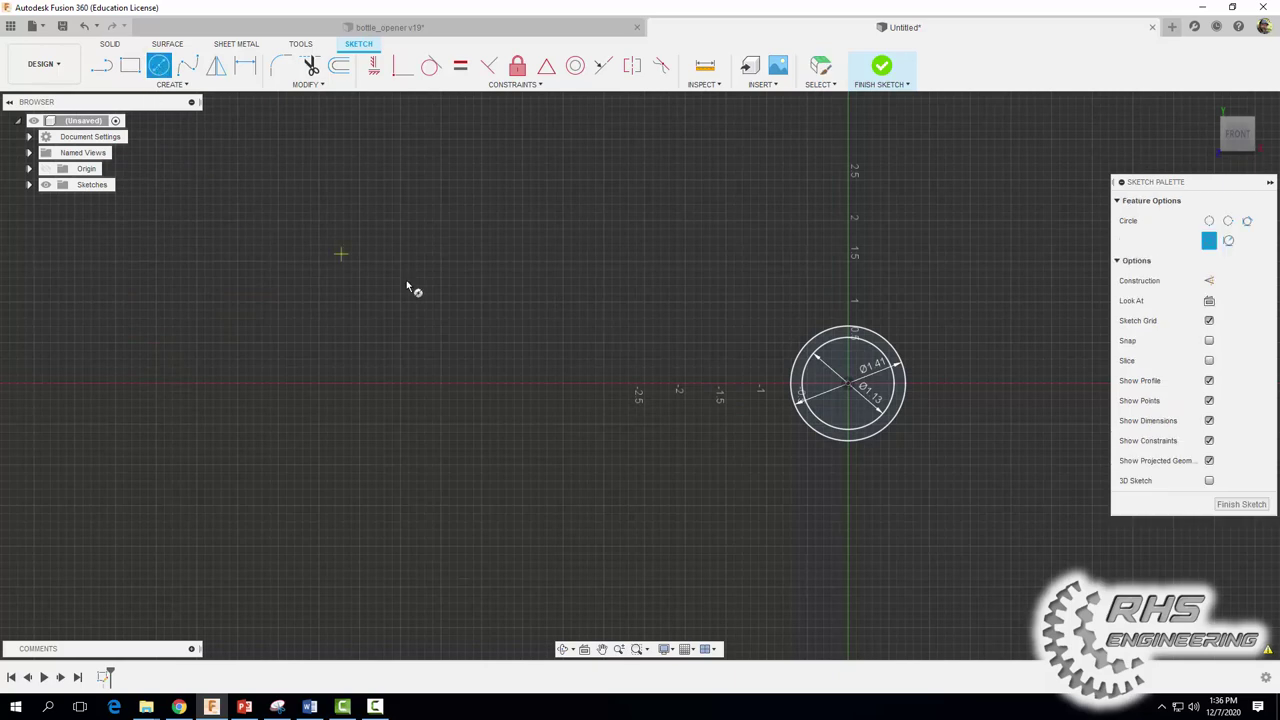
pyautogui.click(525, 384)
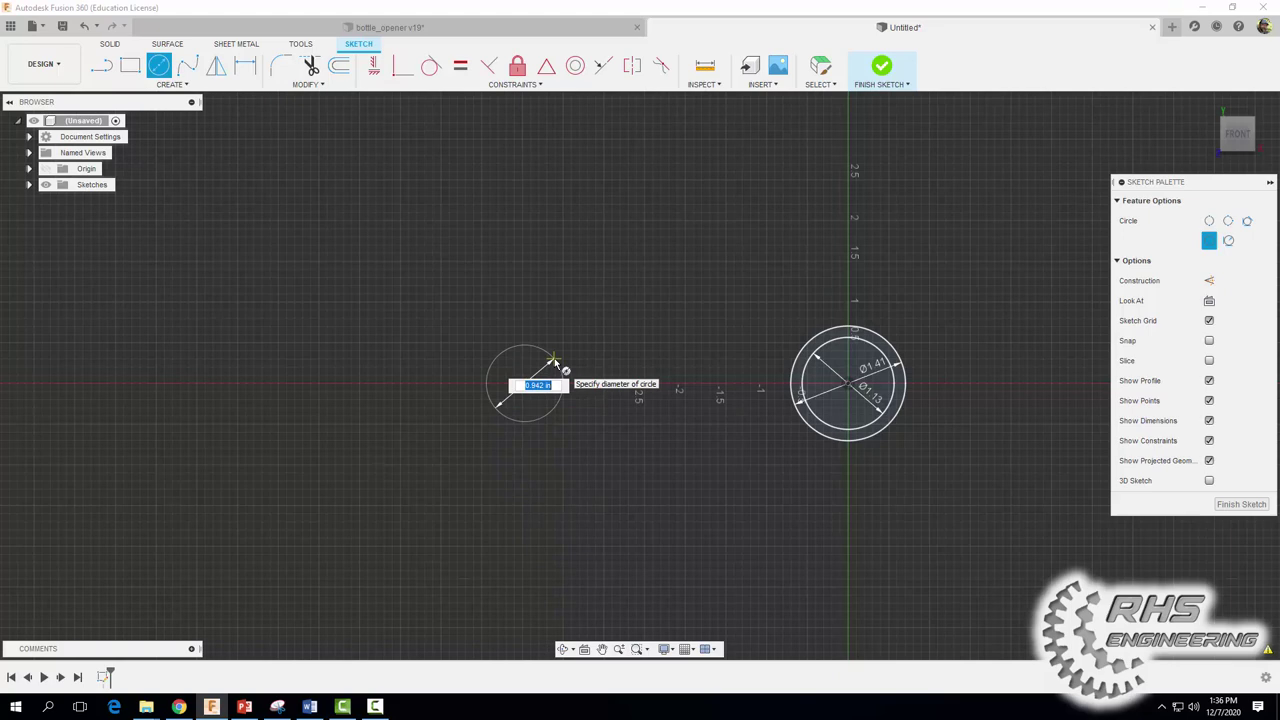
pyautogui.press('BackSpace')
pyautogui.write('.625')
pyautogui.press('Return')
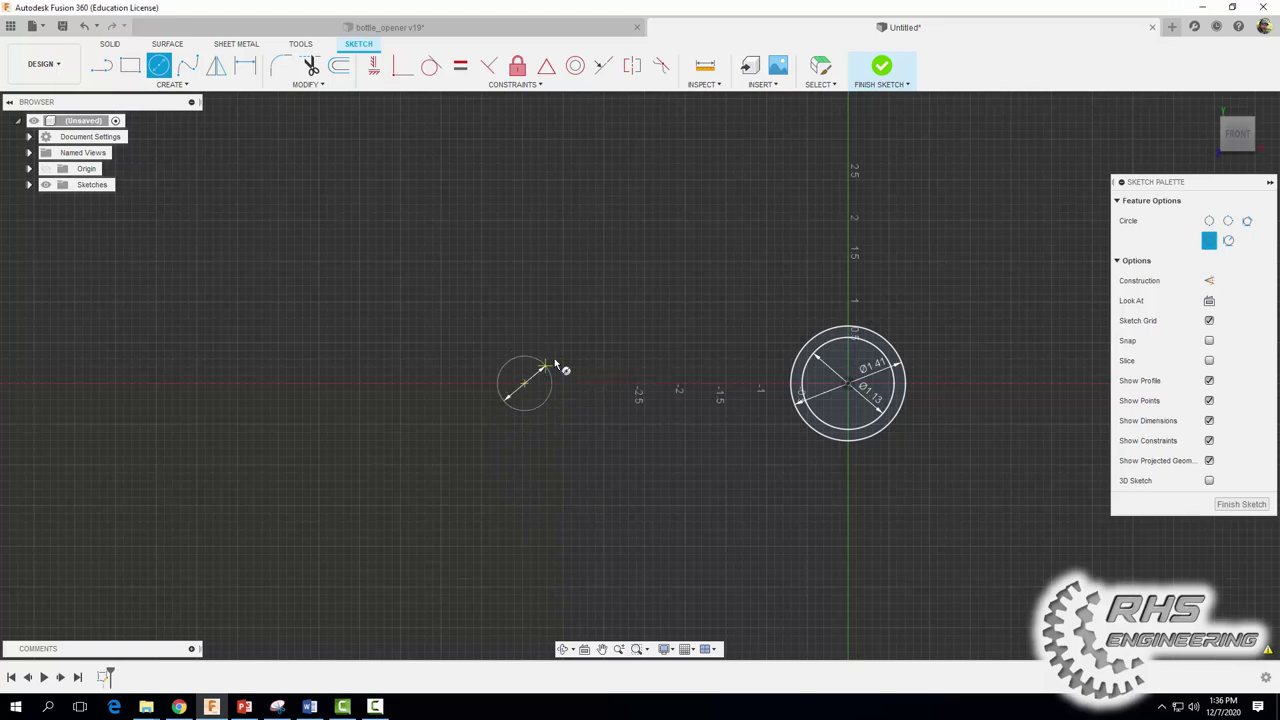
pyautogui.press('Escape')
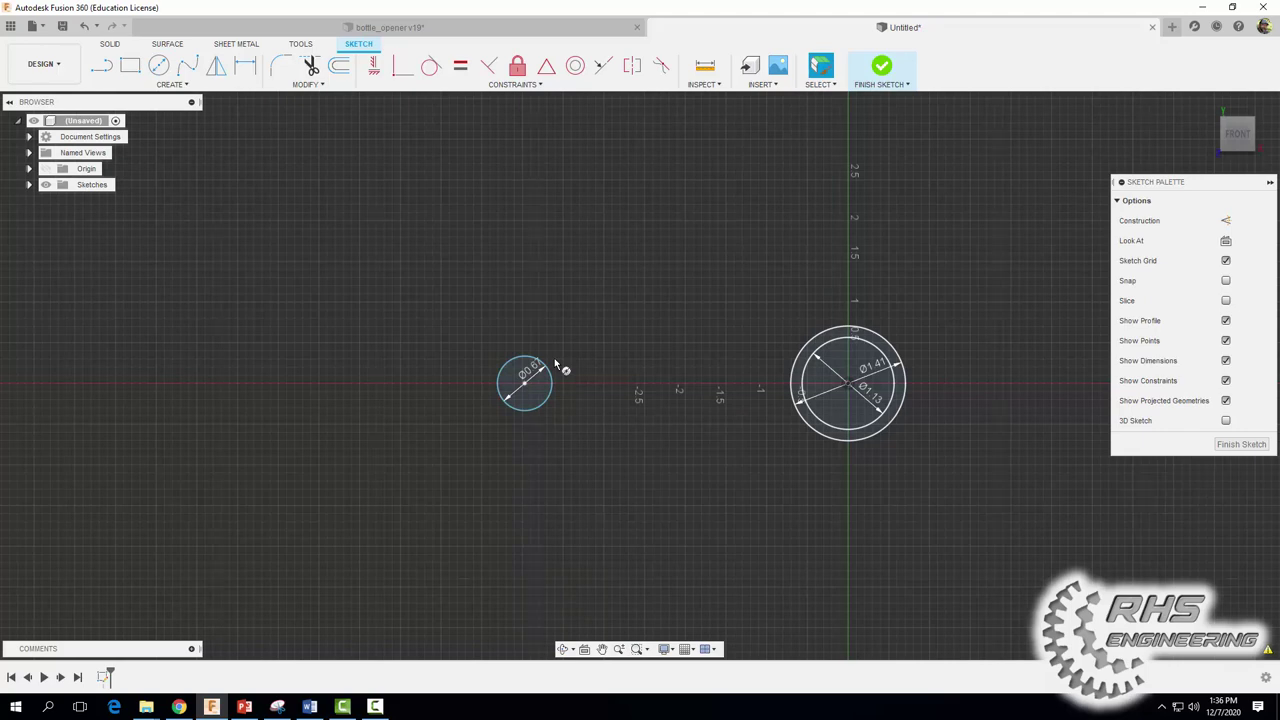
# Add a concentric 0.87 in circle around the same centre
pyautogui.click(158, 66)
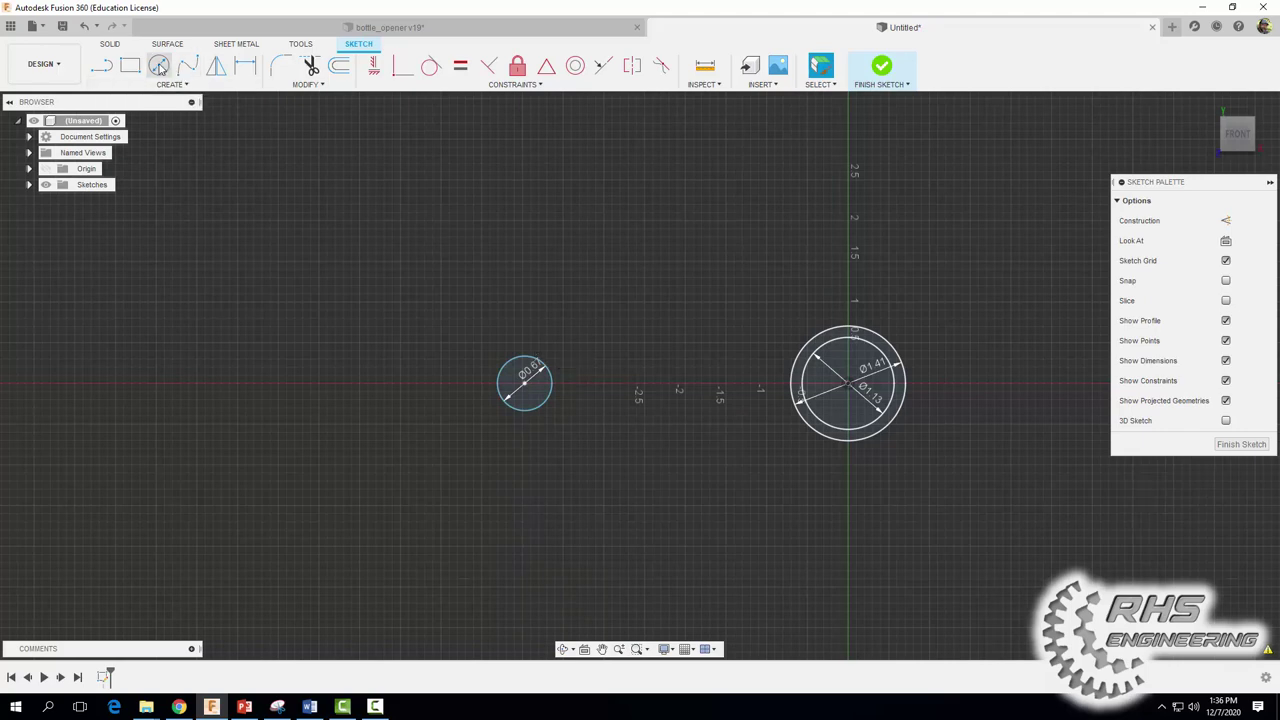
pyautogui.click(524, 384)
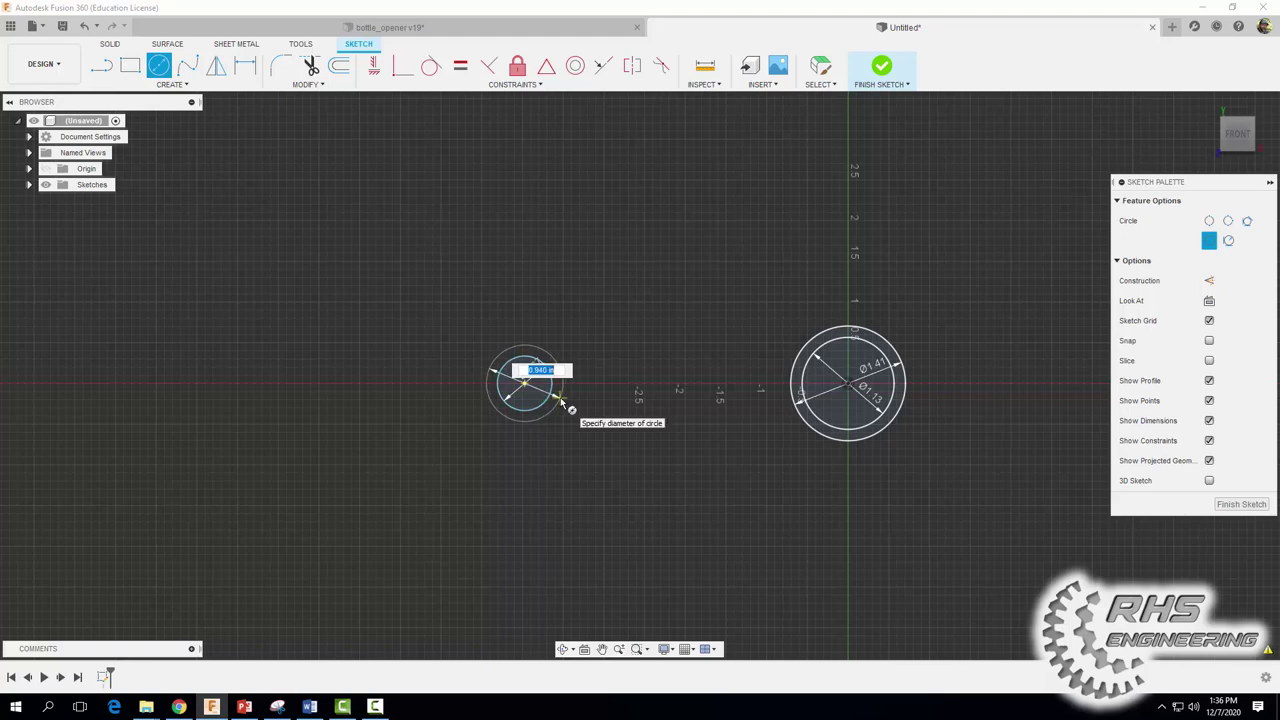
pyautogui.press('BackSpace')
pyautogui.write('.87')
pyautogui.press('Return')
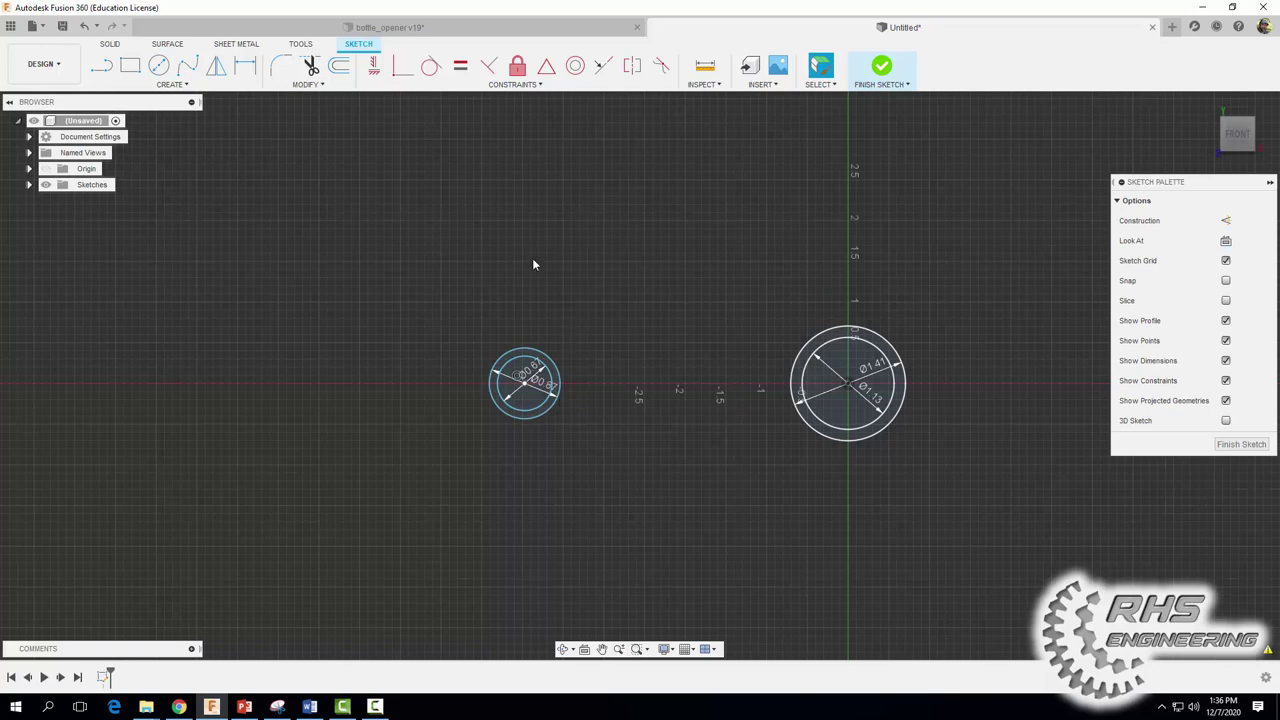
pyautogui.click(374, 65)
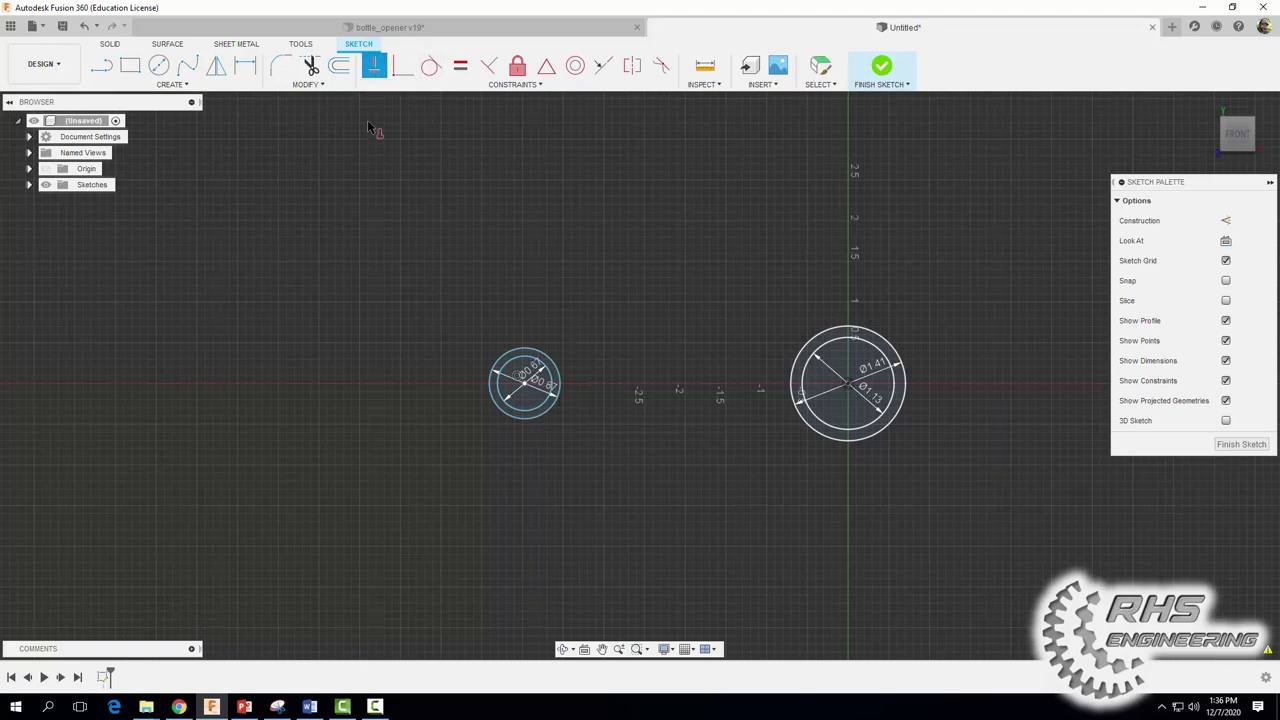
# Constrain the small circles' centre horizontally level with the large circles' centre
pyautogui.click(524, 386)
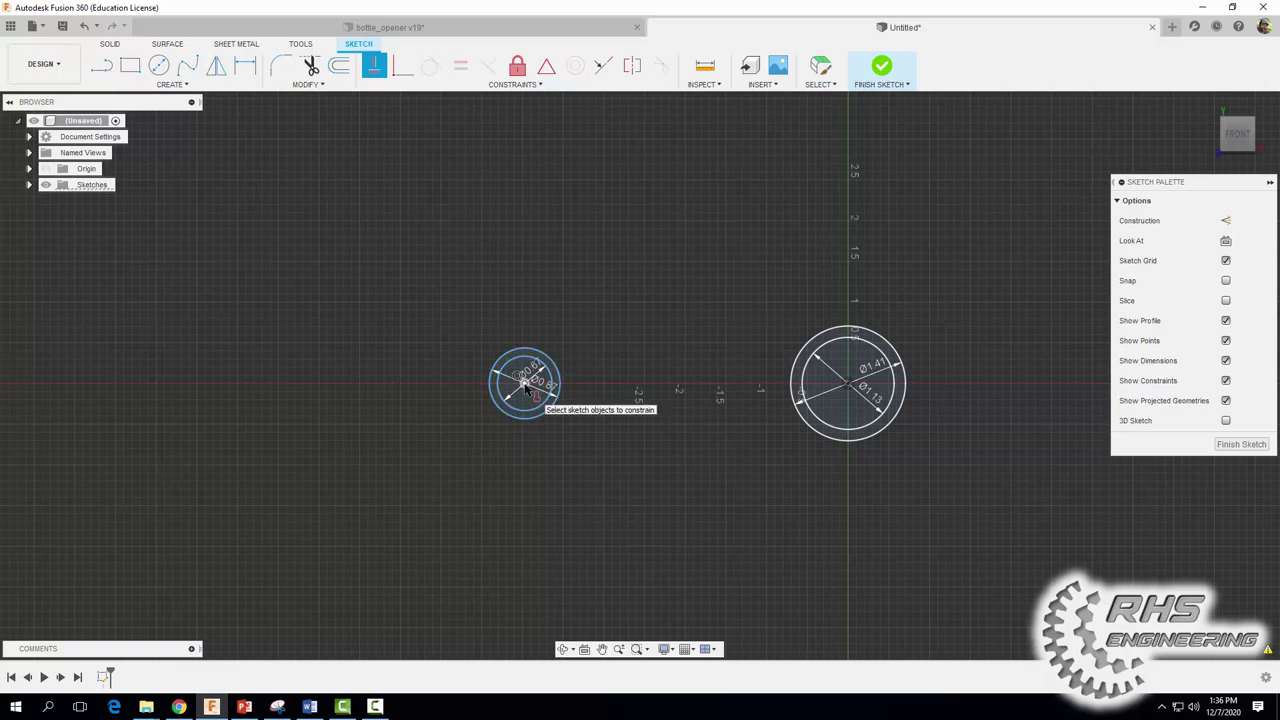
pyautogui.click(848, 388)
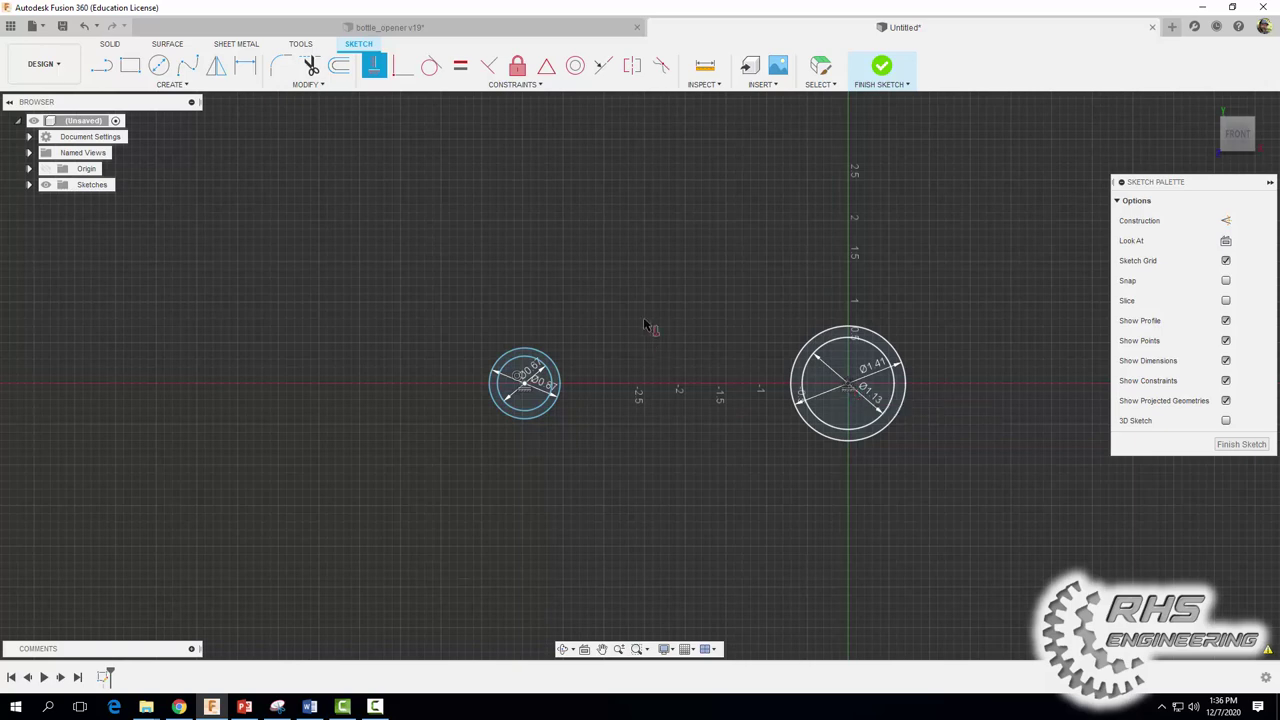
pyautogui.press('Escape')
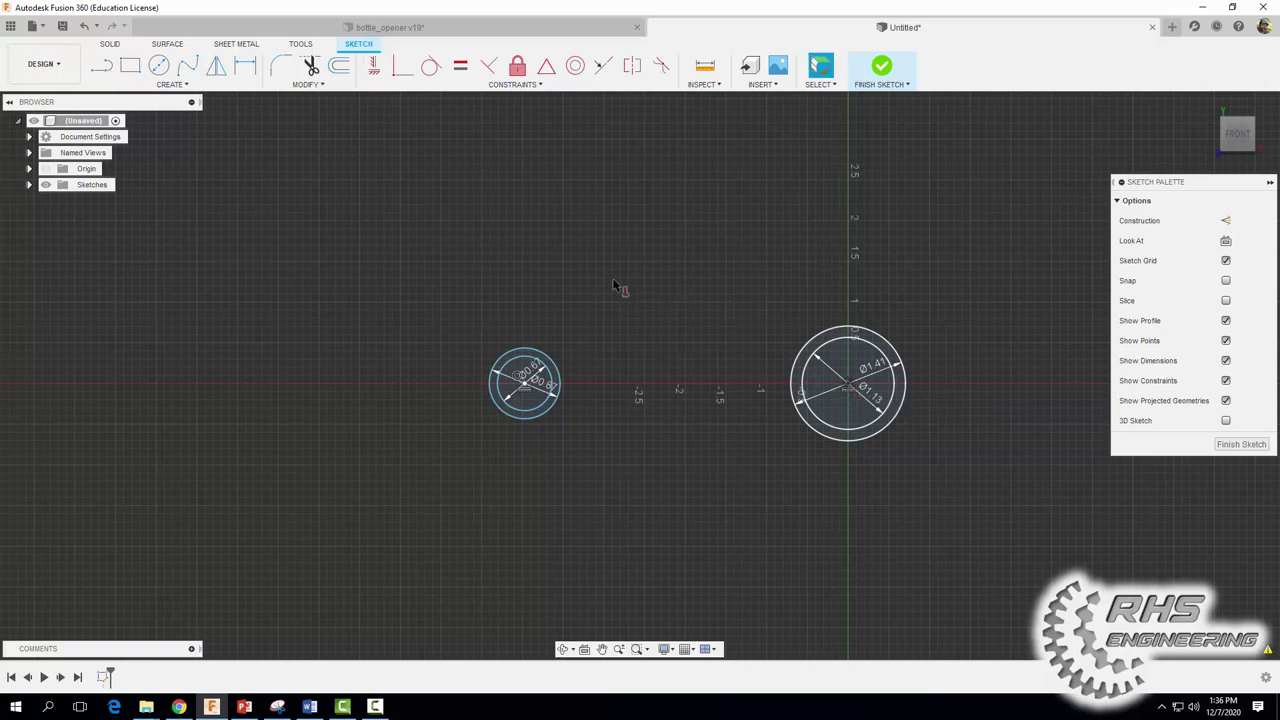
# Dimension the distance between the two circle centres as 3.378 in
pyautogui.click(245, 65)
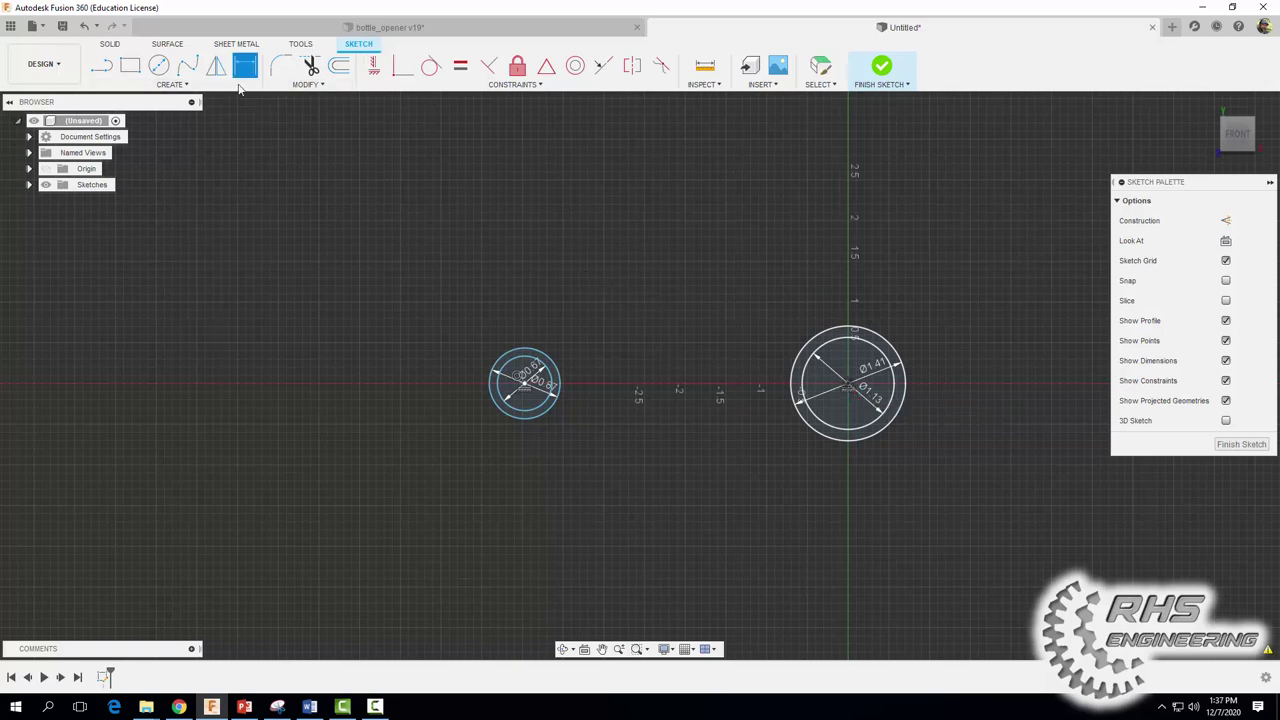
pyautogui.click(530, 398)
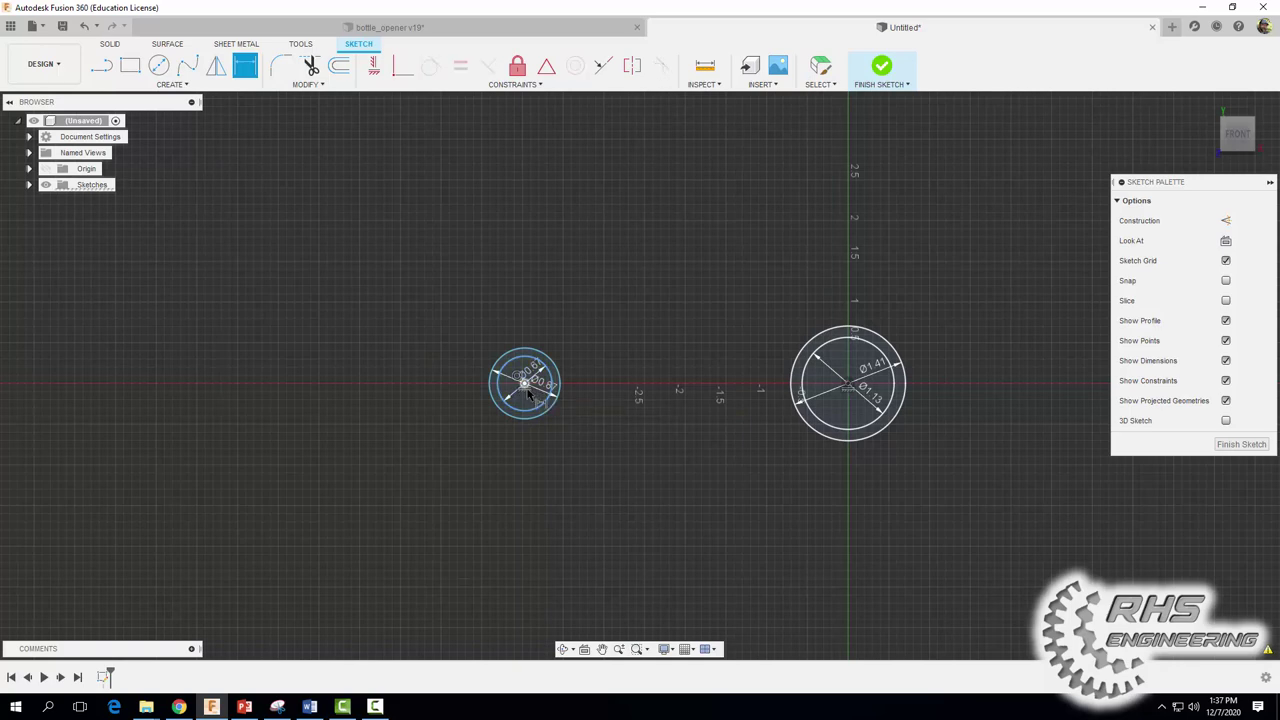
pyautogui.click(848, 386)
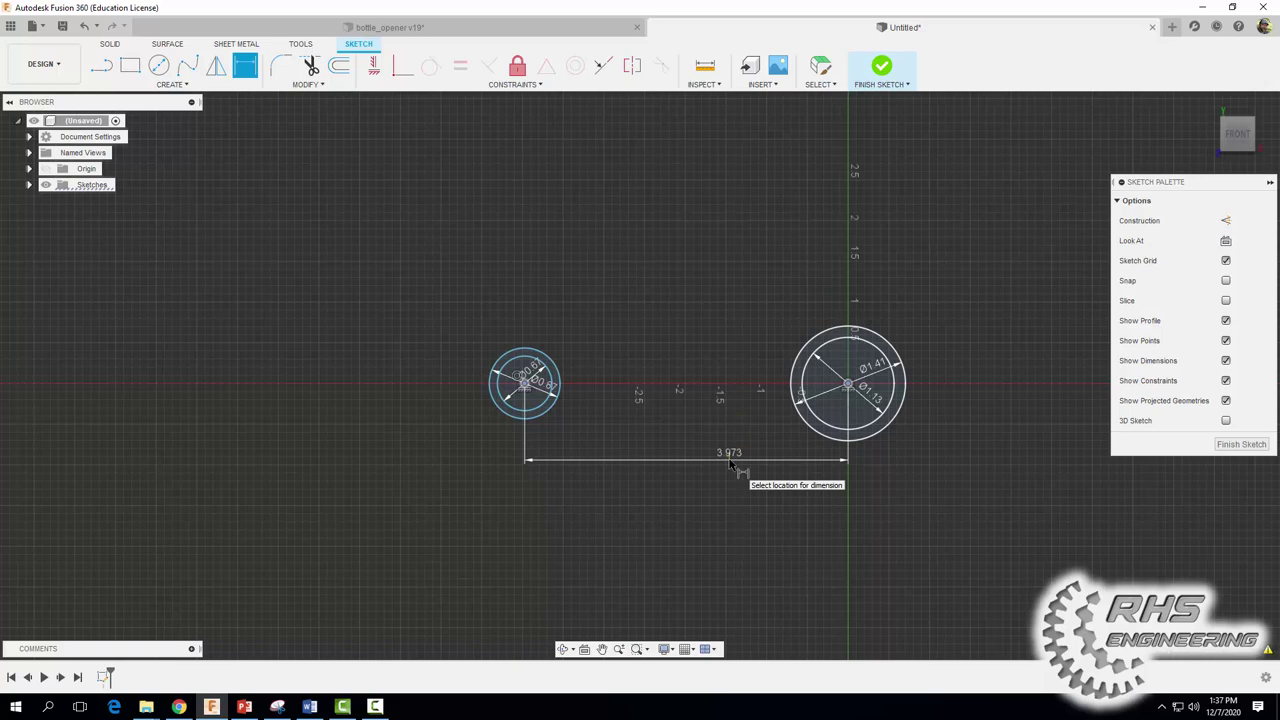
pyautogui.click(730, 463)
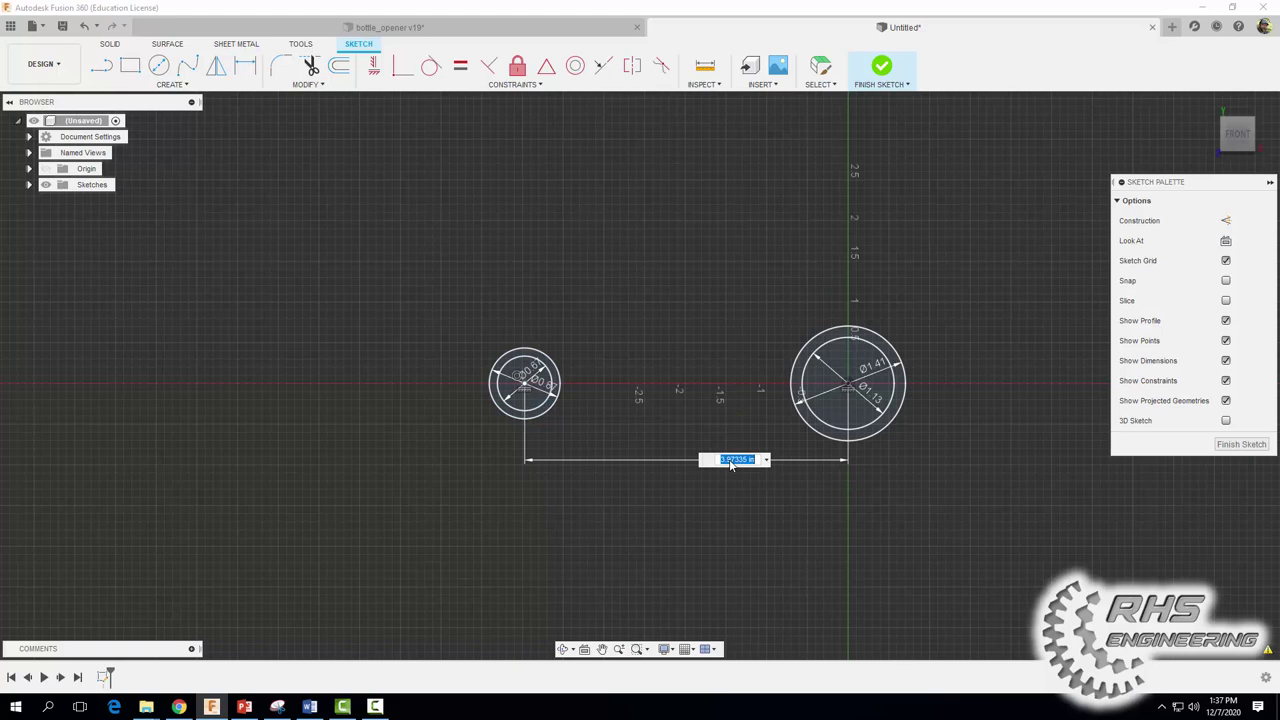
pyautogui.write('3.378')
pyautogui.press('Return')
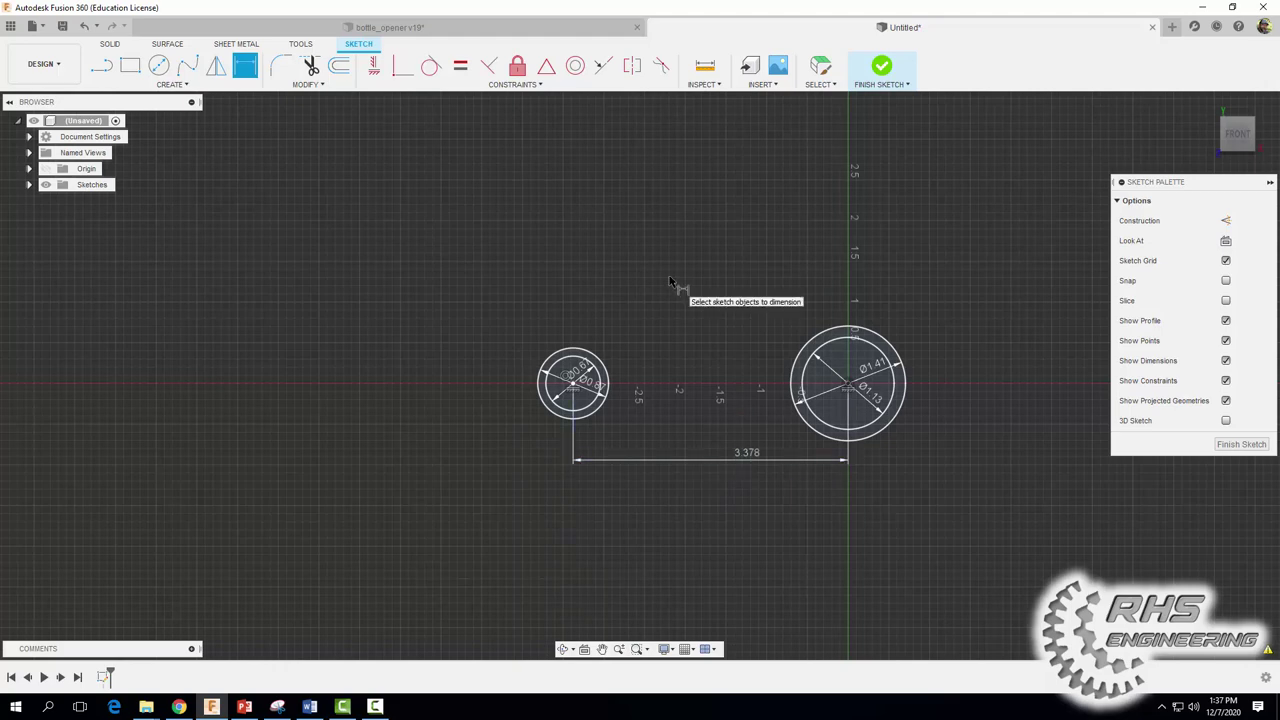
pyautogui.press('Escape')
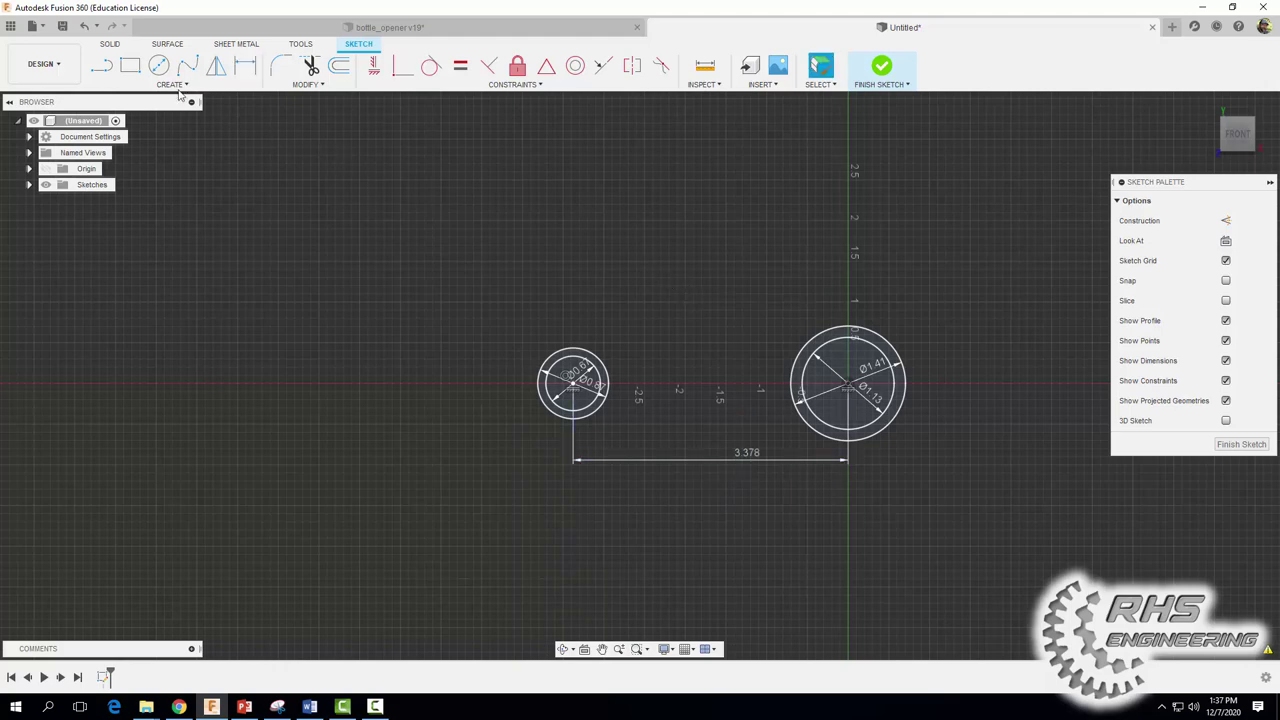
# Draw bent upper and lower lines joining the large circle to the small circle
pyautogui.click(101, 66)
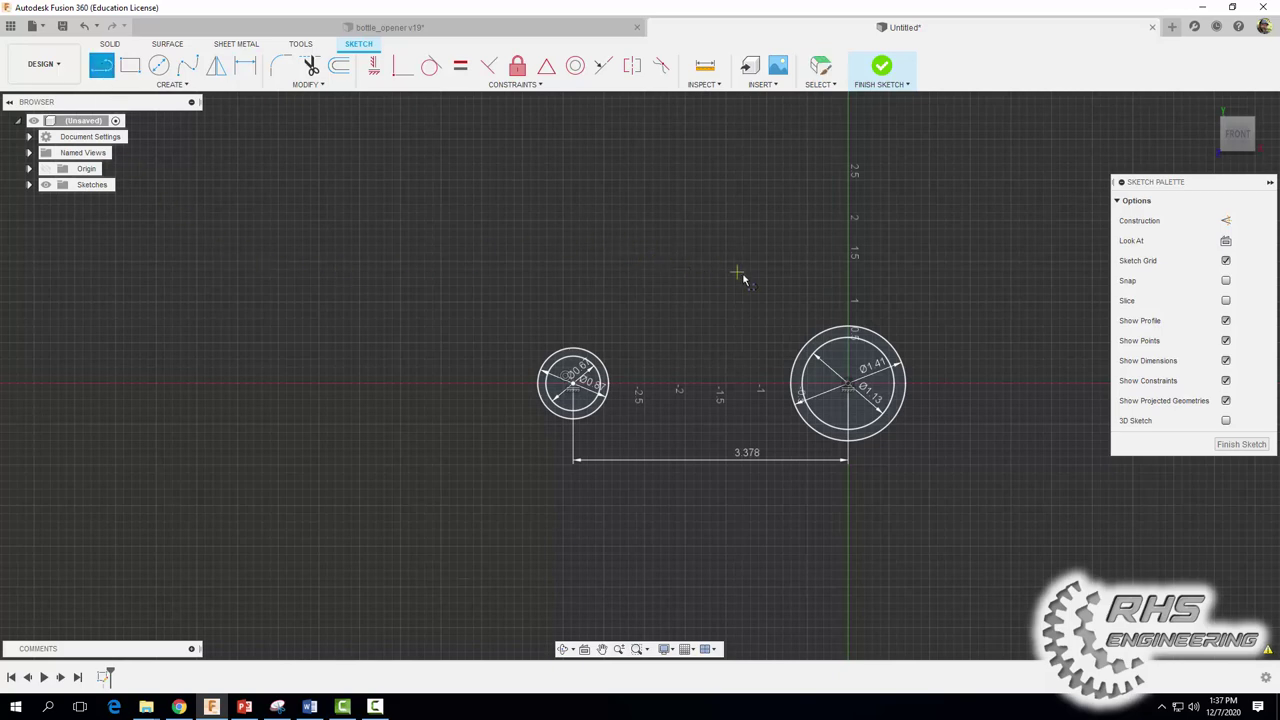
pyautogui.click(833, 333)
pyautogui.click(743, 356)
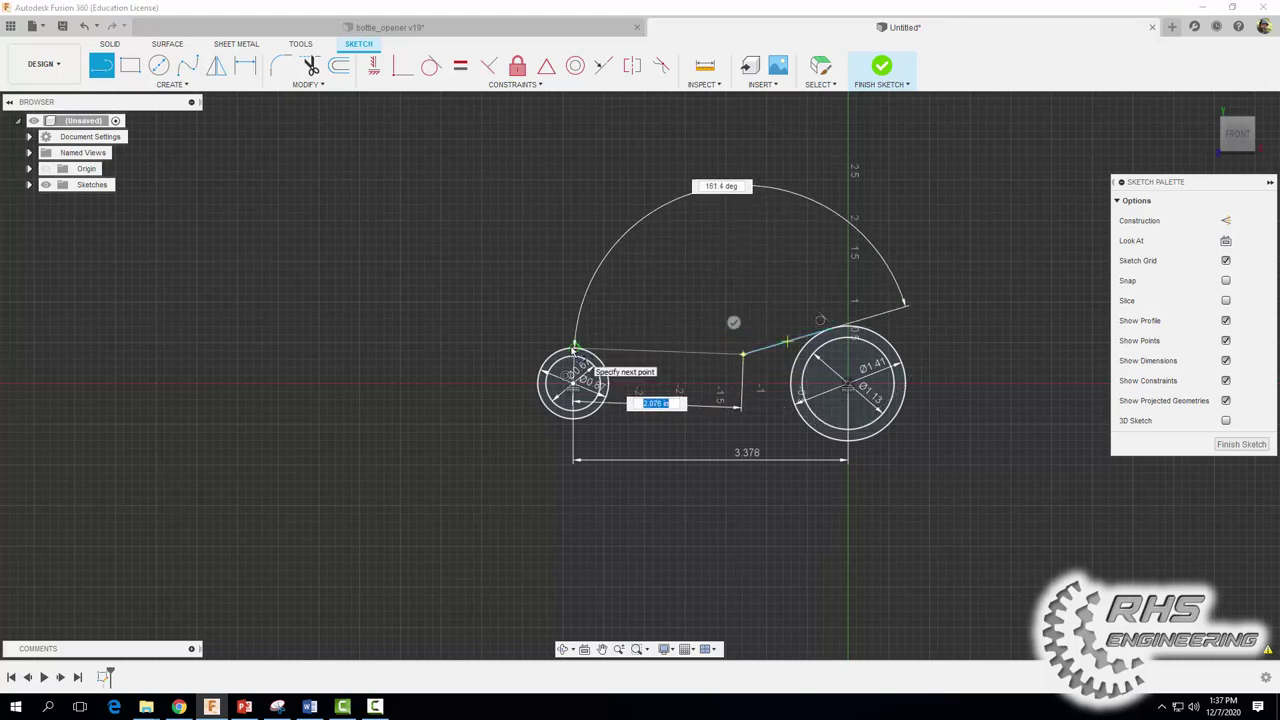
pyautogui.doubleClick(575, 347)
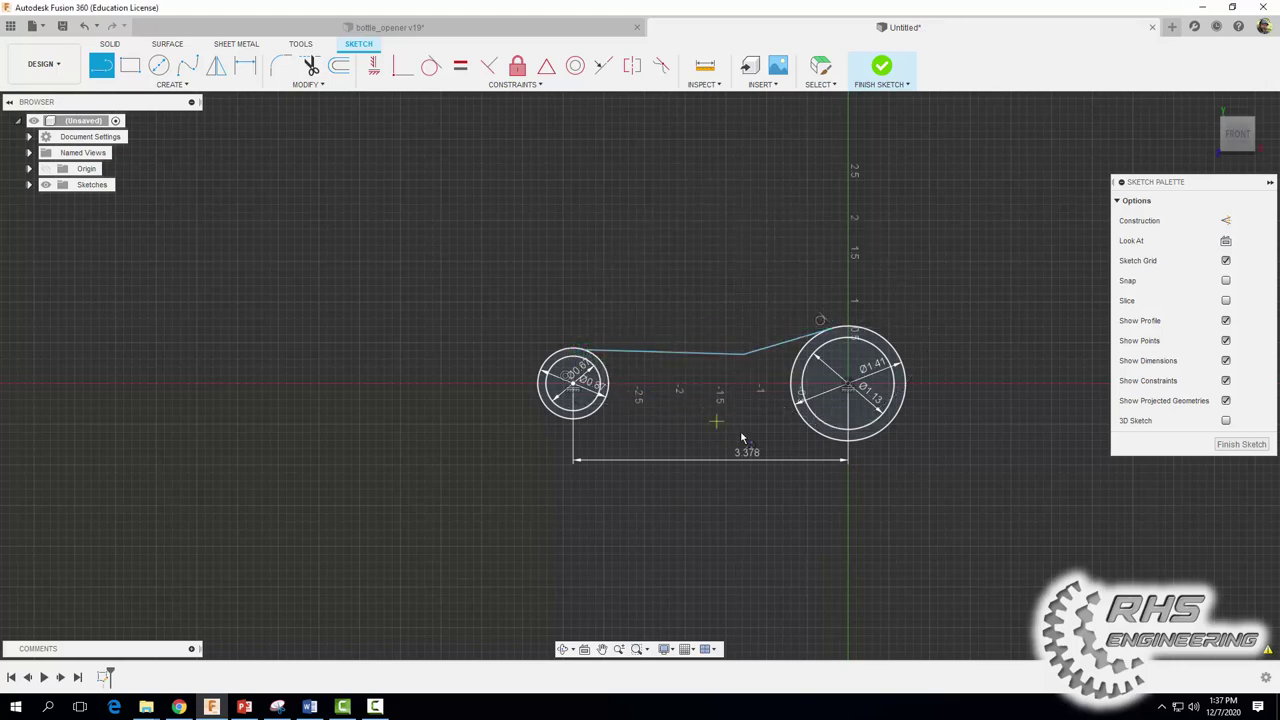
pyautogui.click(828, 443)
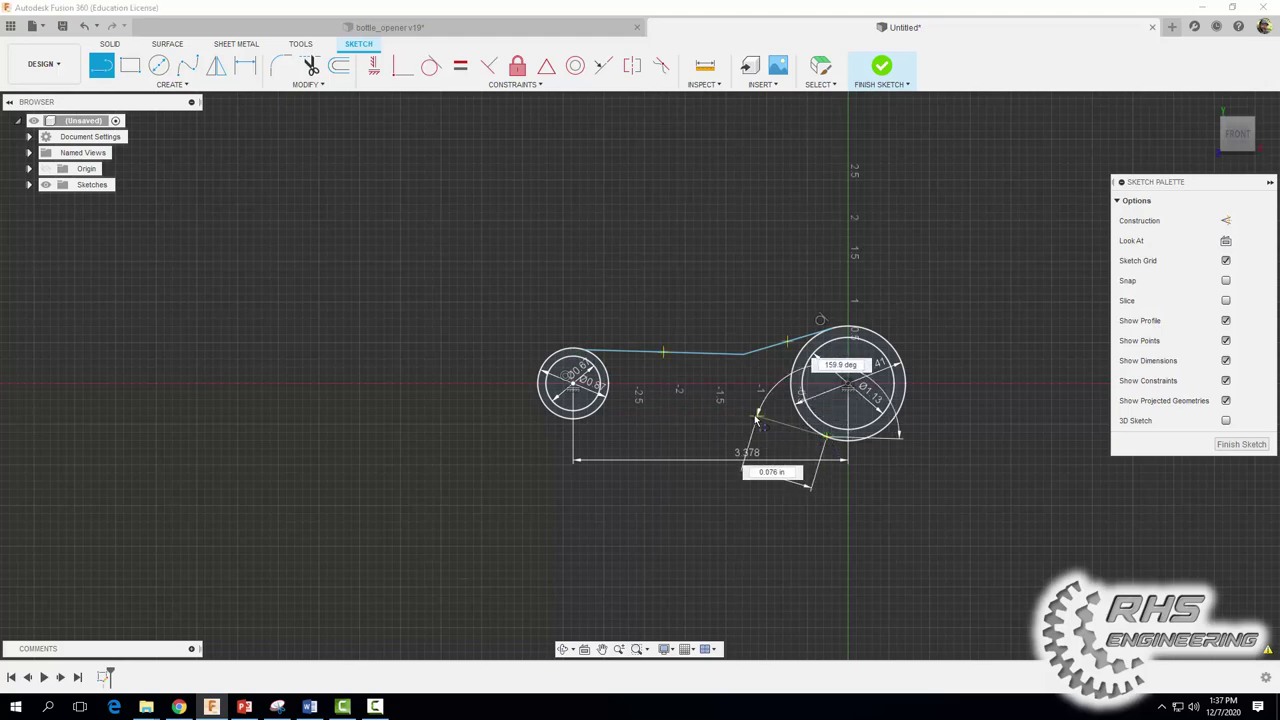
pyautogui.click(743, 412)
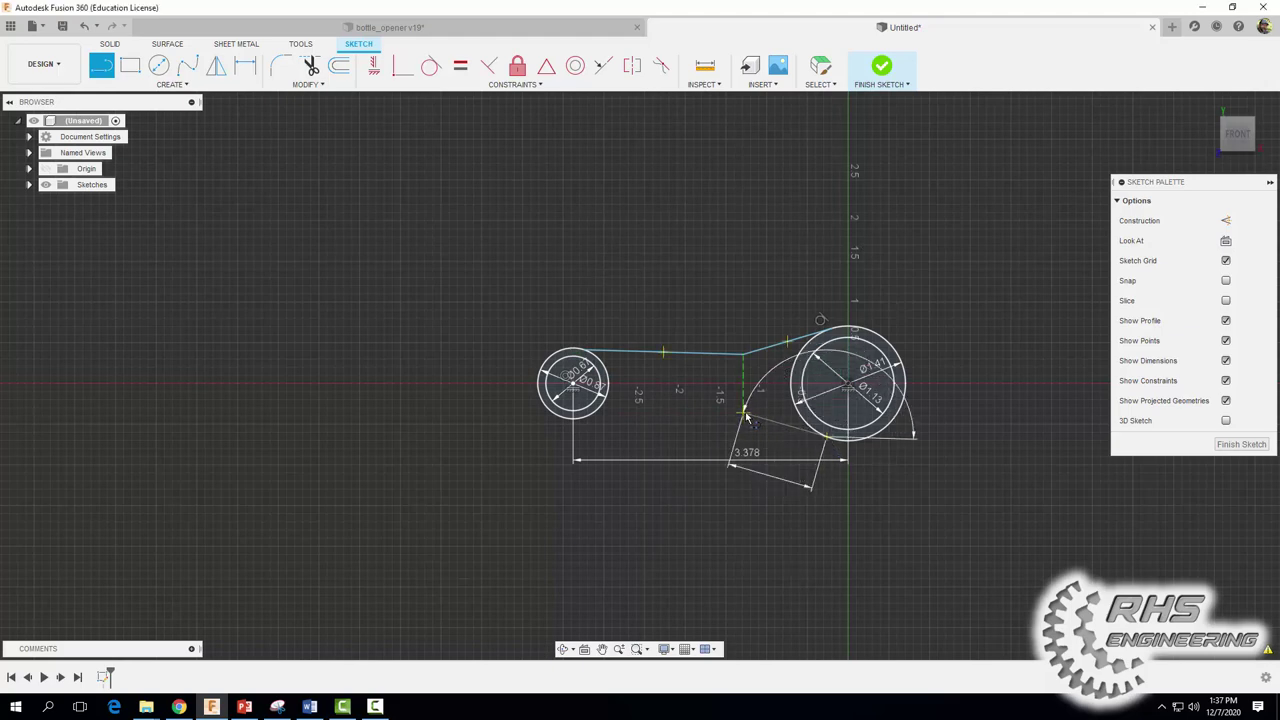
pyautogui.doubleClick(592, 415)
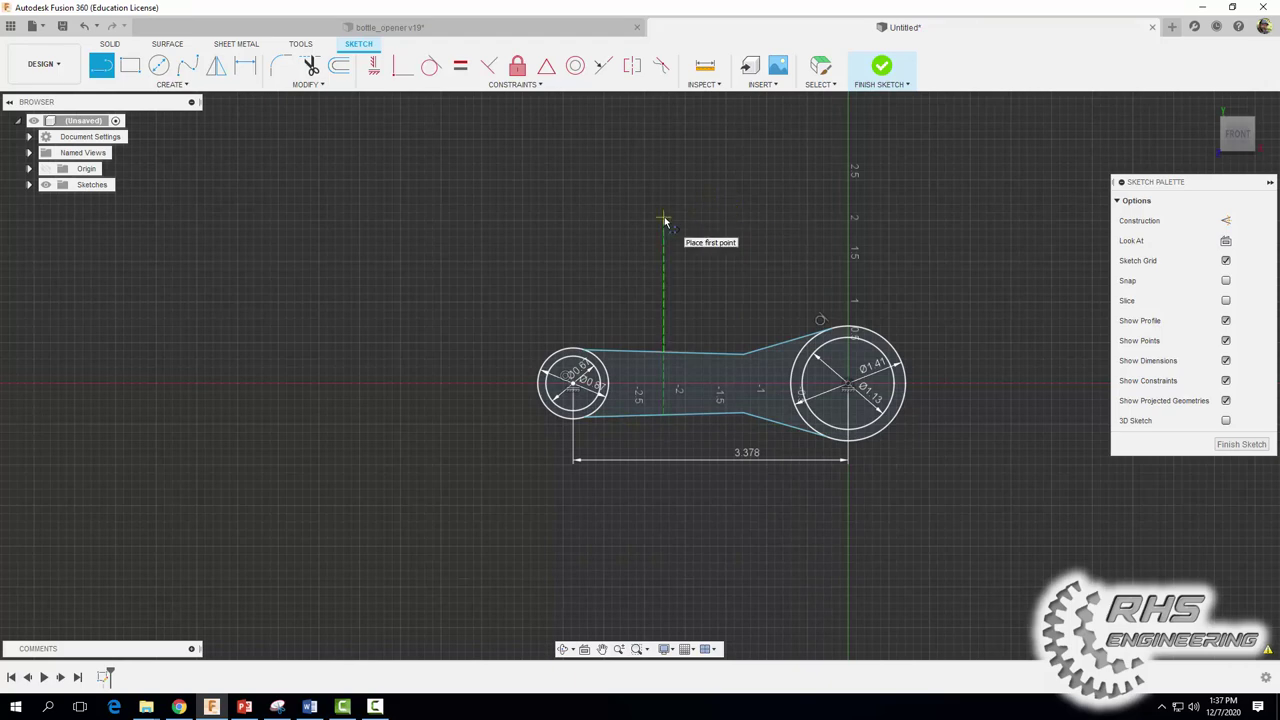
pyautogui.press('Escape')
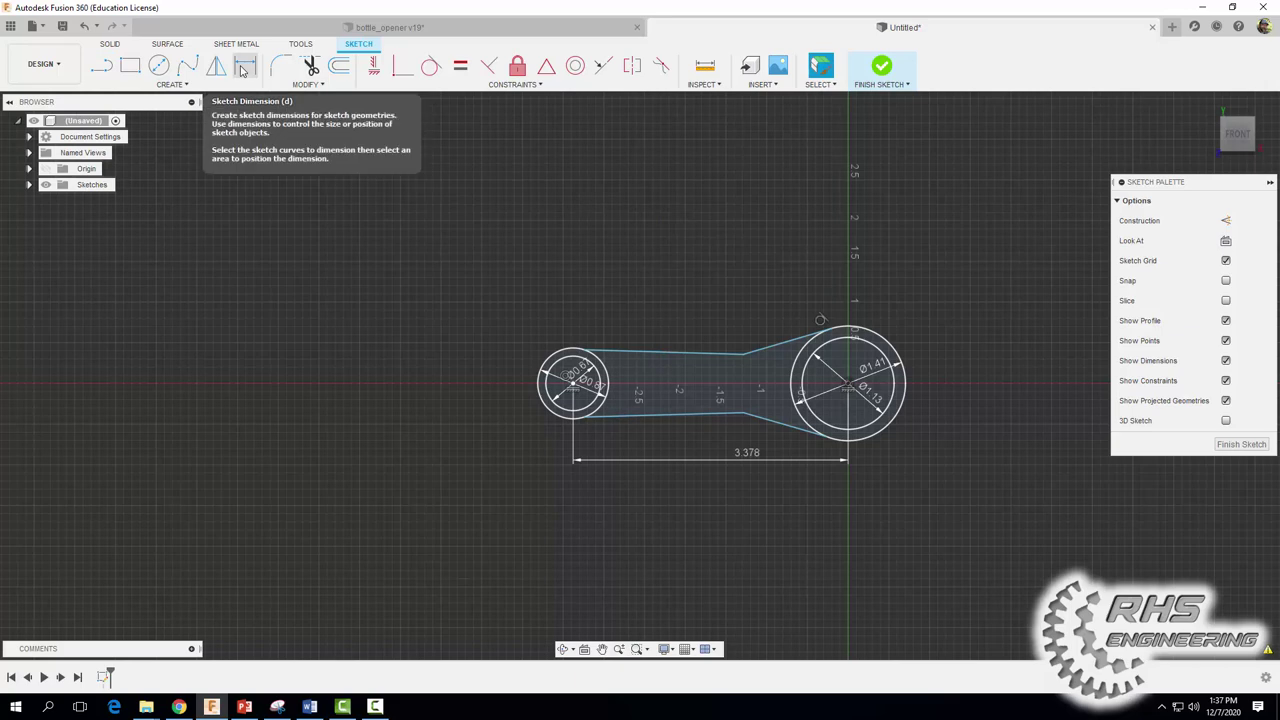
# Dimension both bend points 1.00 in horizontally from the large circle's centre
pyautogui.click(242, 67)
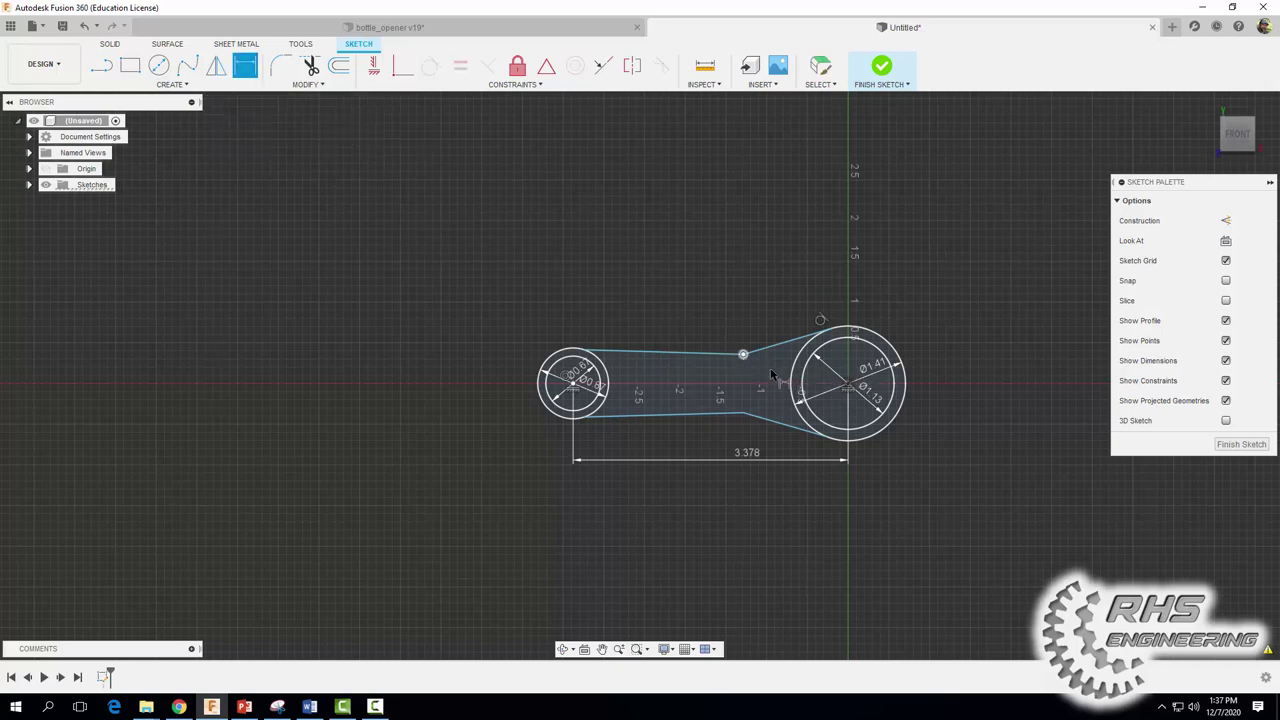
pyautogui.click(848, 387)
pyautogui.click(742, 354)
pyautogui.click(800, 266)
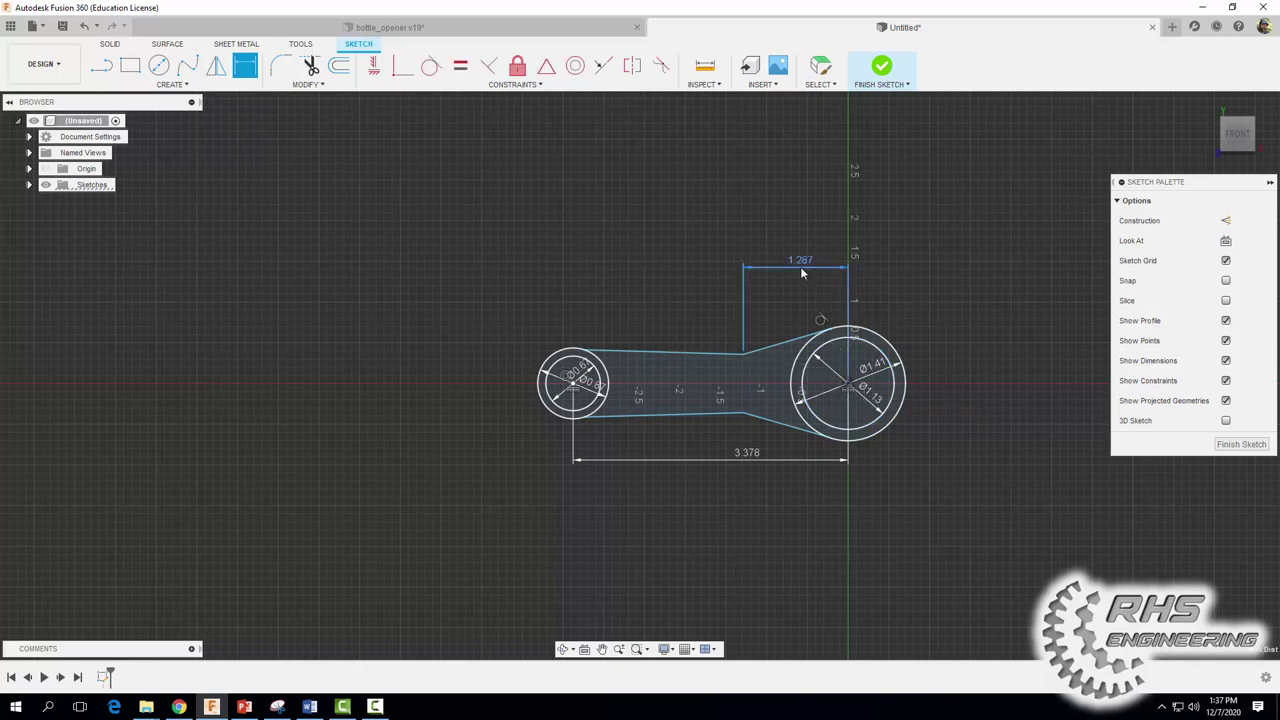
pyautogui.write('1')
pyautogui.press('Return')
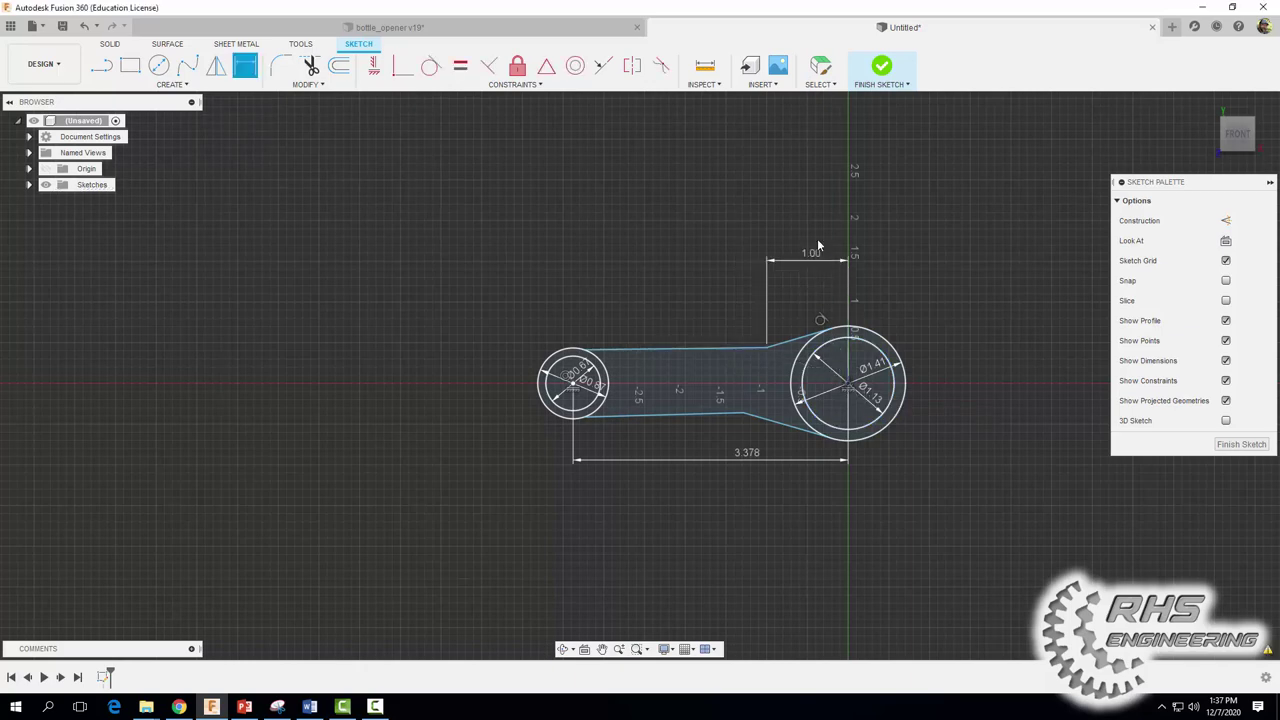
pyautogui.click(743, 414)
pyautogui.click(848, 386)
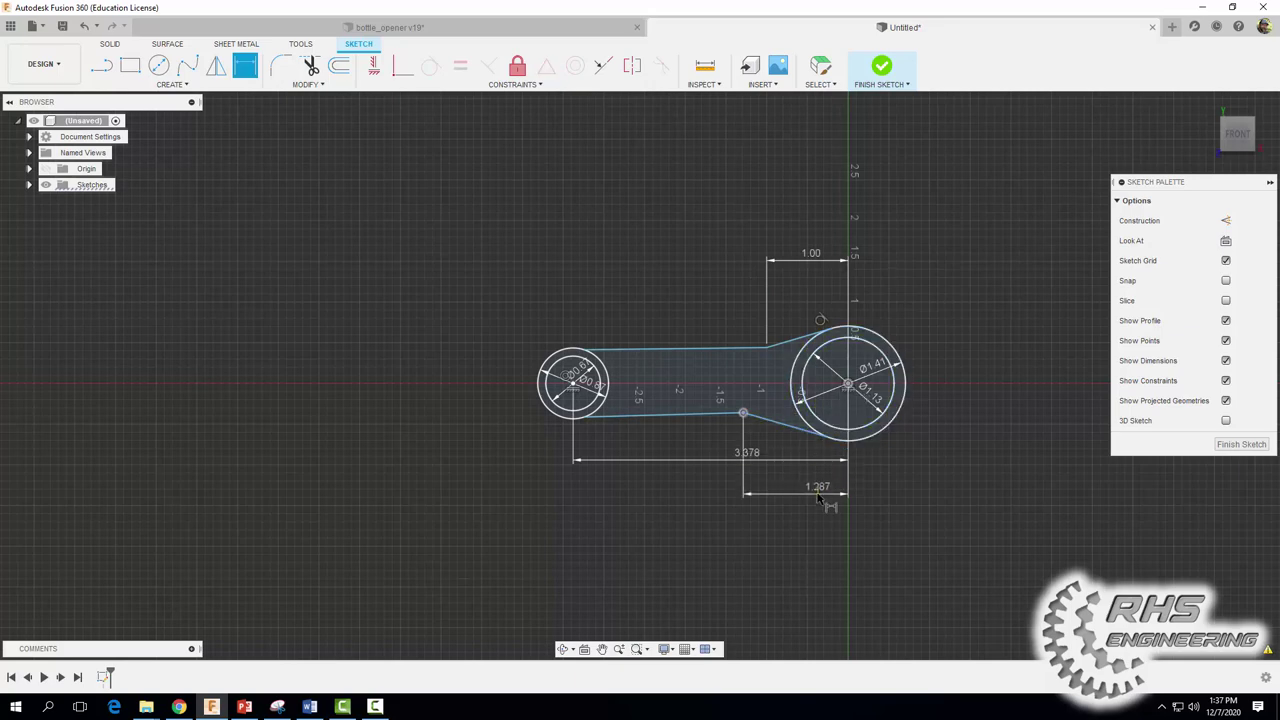
pyautogui.click(818, 497)
pyautogui.write('1')
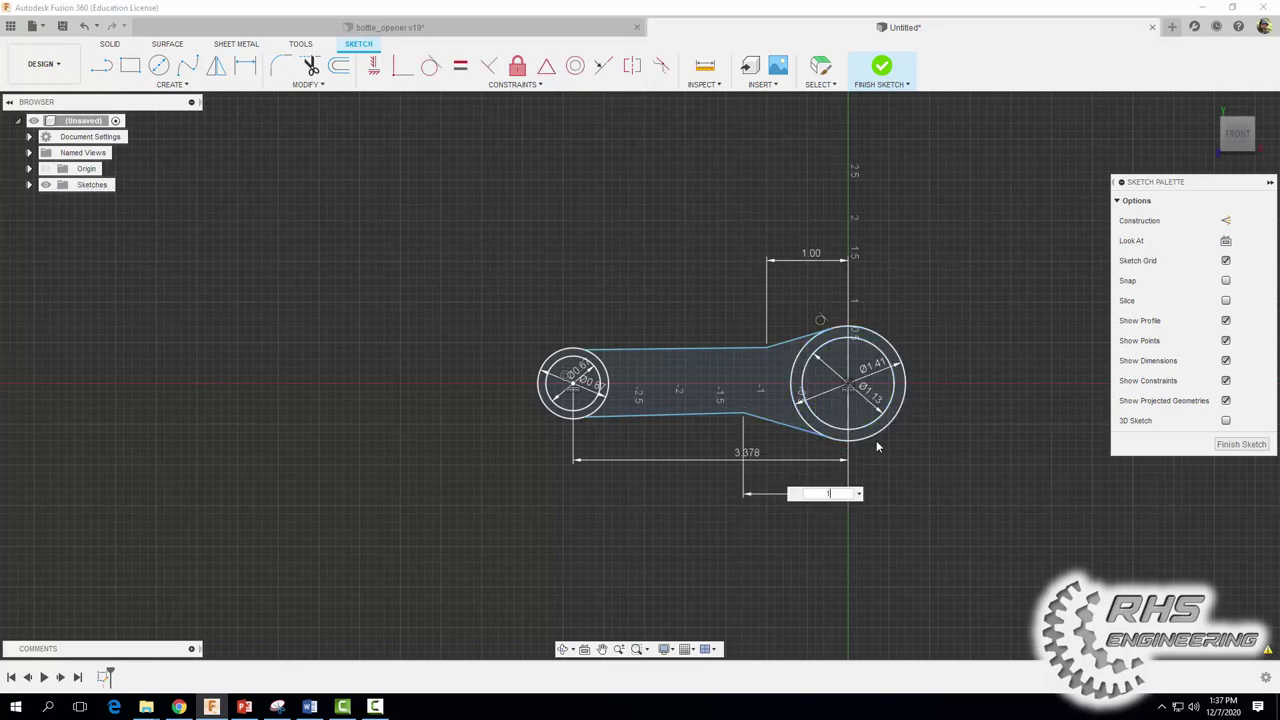
pyautogui.press('Return')
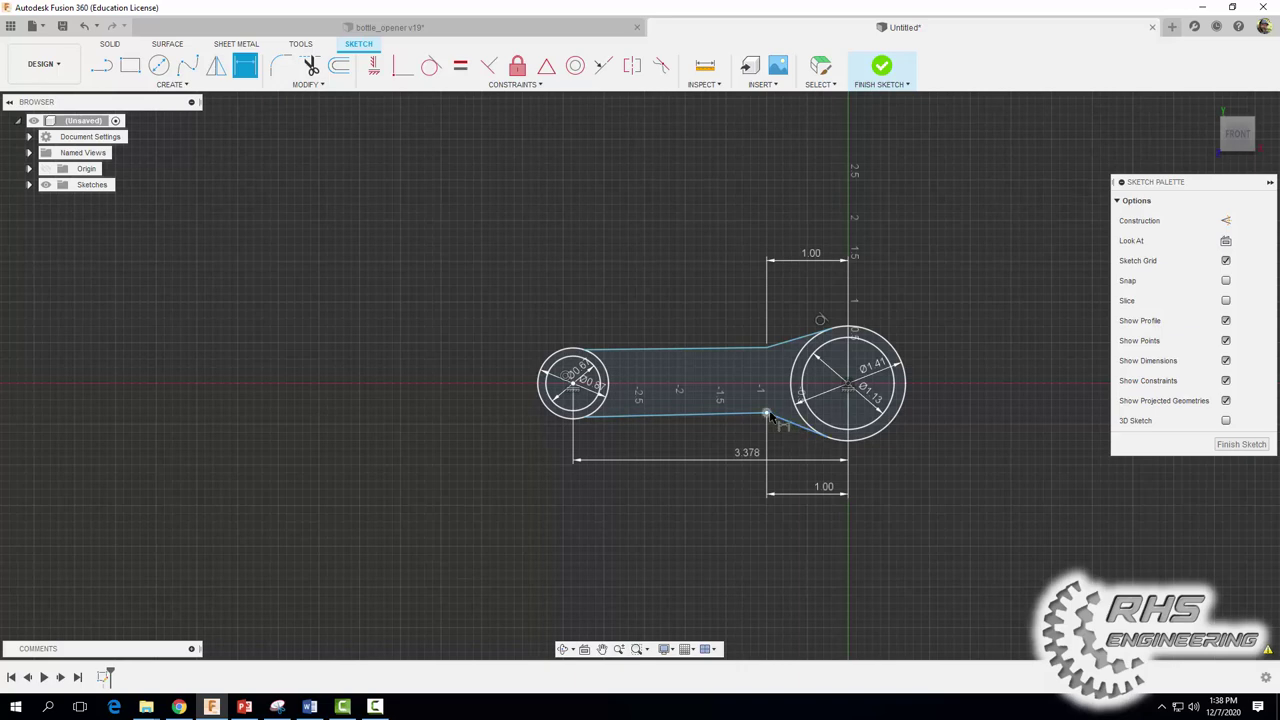
# Dimension the lower and upper bend points 0.30 in vertically from the large circle's centre
pyautogui.click(768, 416)
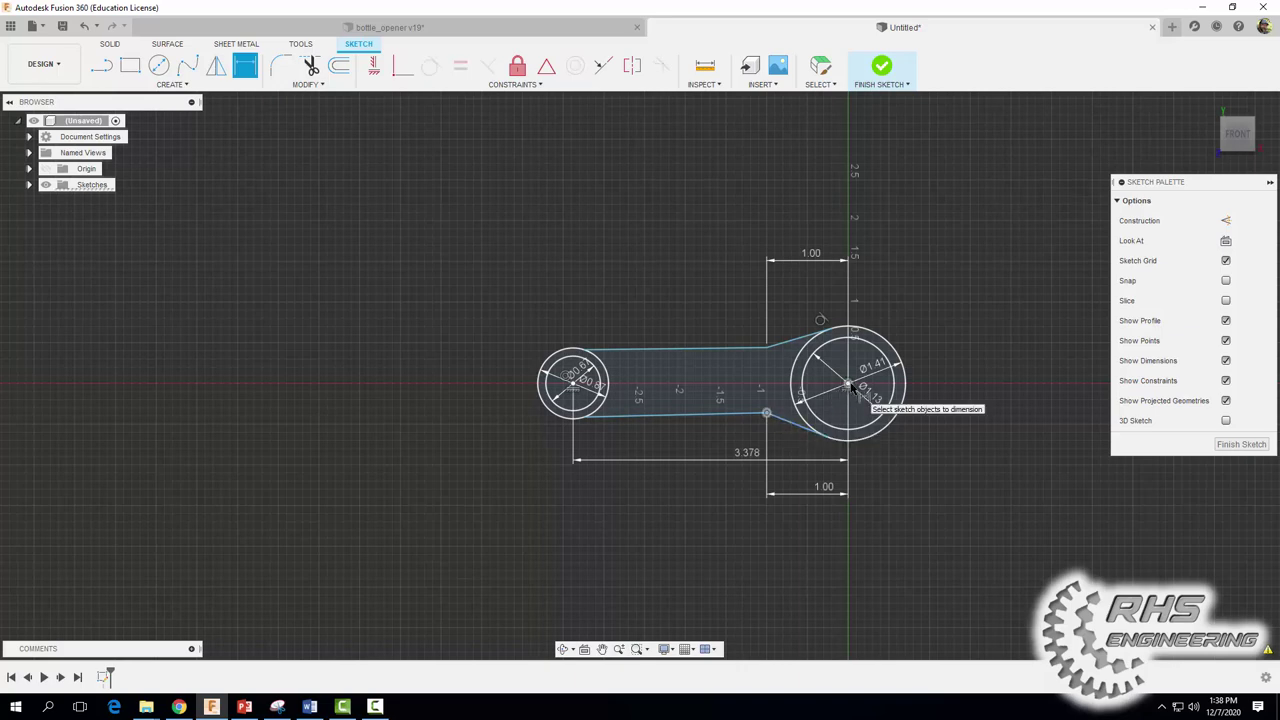
pyautogui.click(848, 385)
pyautogui.click(937, 404)
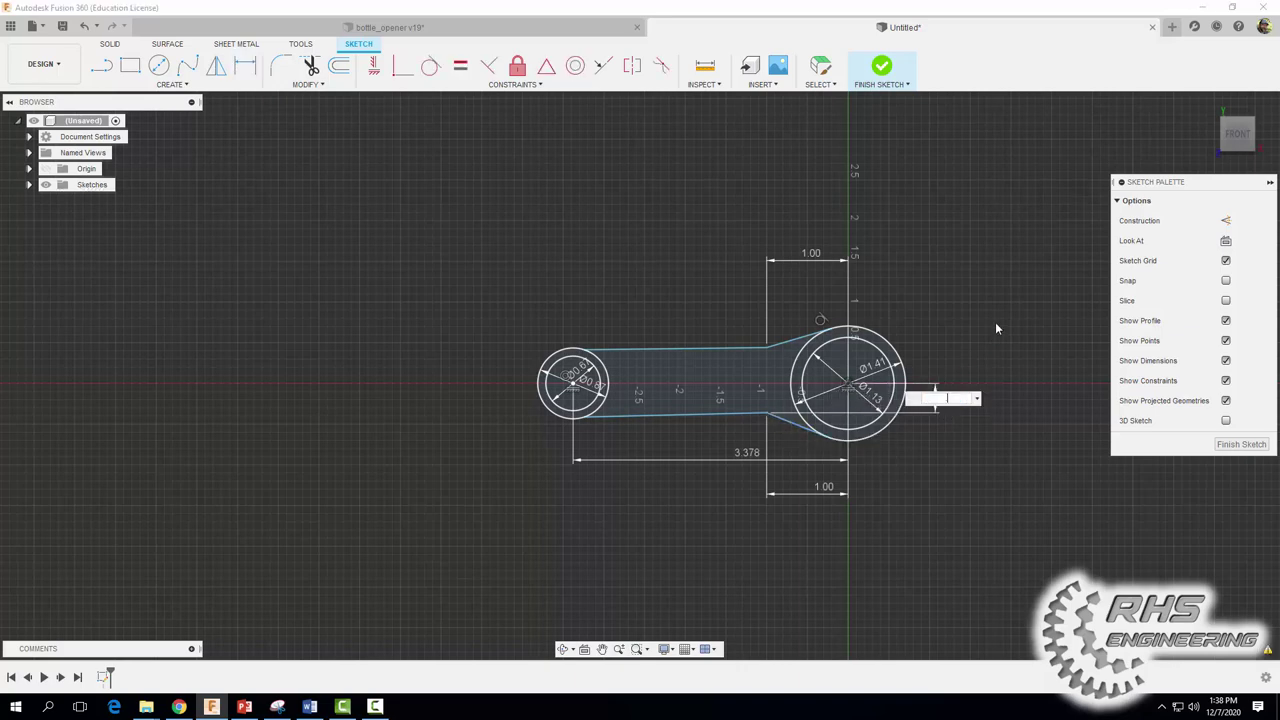
pyautogui.press('Escape')
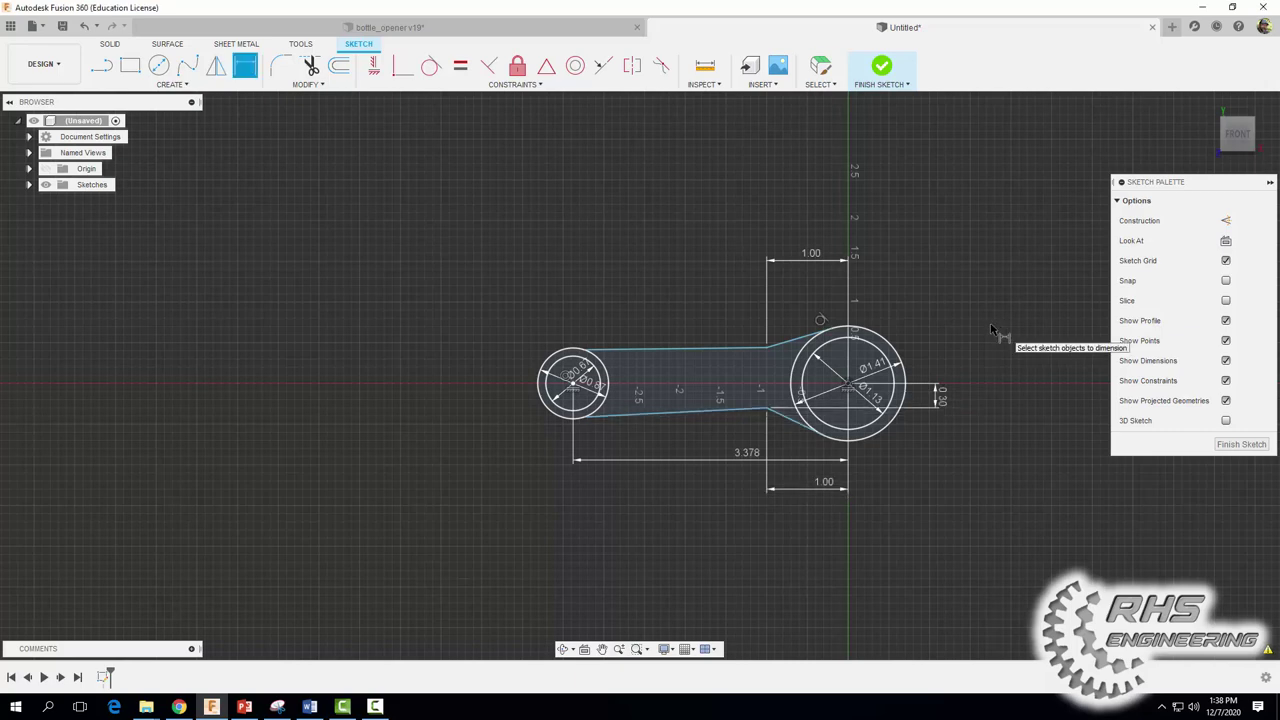
pyautogui.press('d')
pyautogui.click(848, 385)
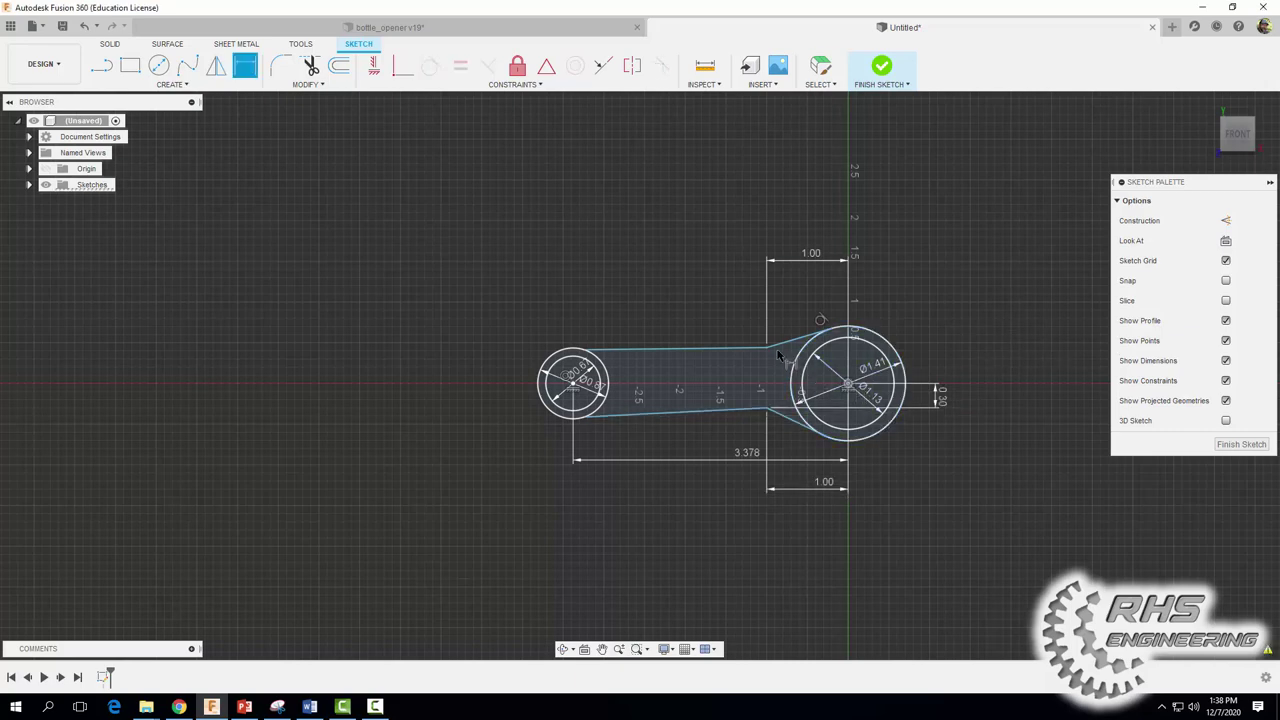
pyautogui.click(766, 347)
pyautogui.click(952, 356)
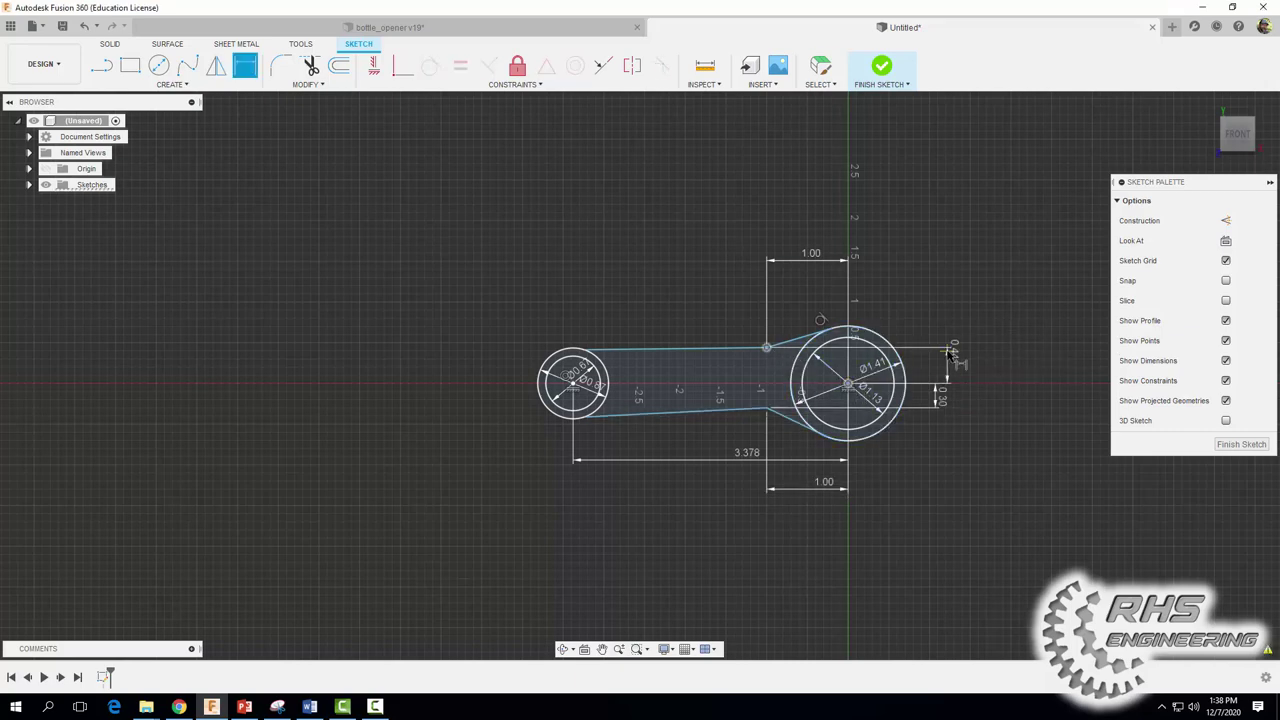
pyautogui.write('3')
pyautogui.press('Return')
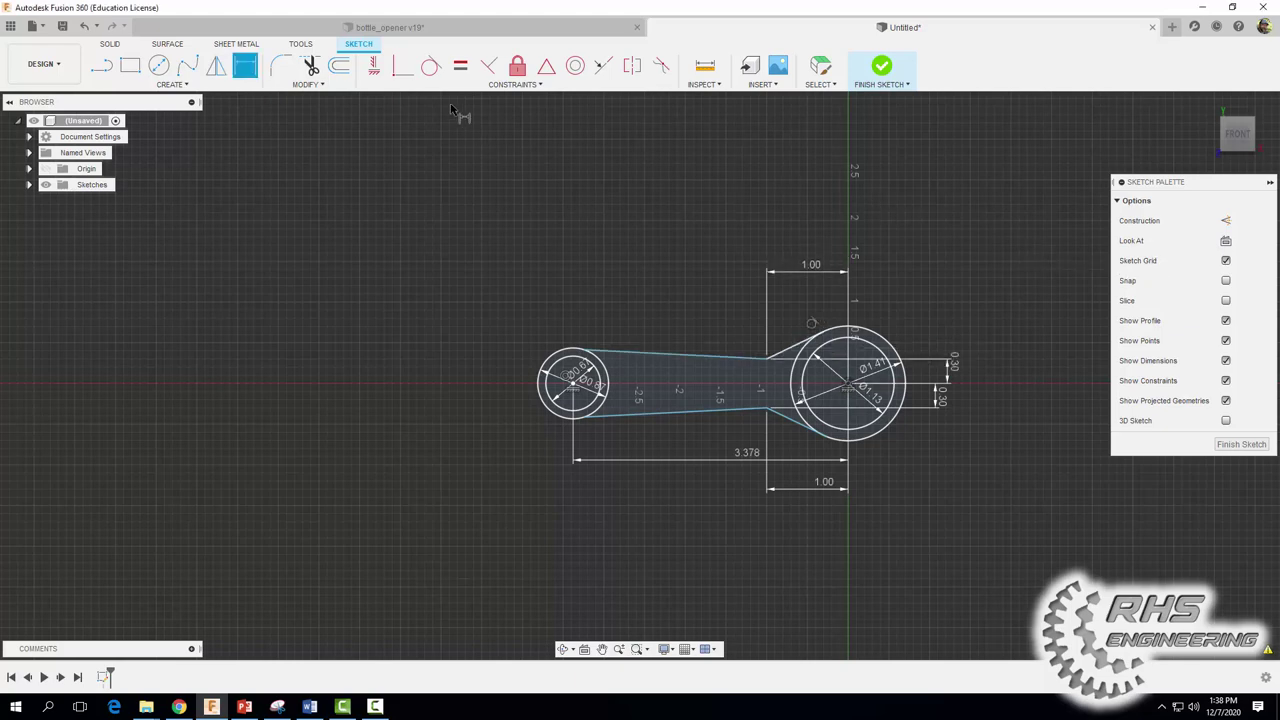
# Apply Tangent constraints between each handle line and the large and small outer circles
pyautogui.click(431, 71)
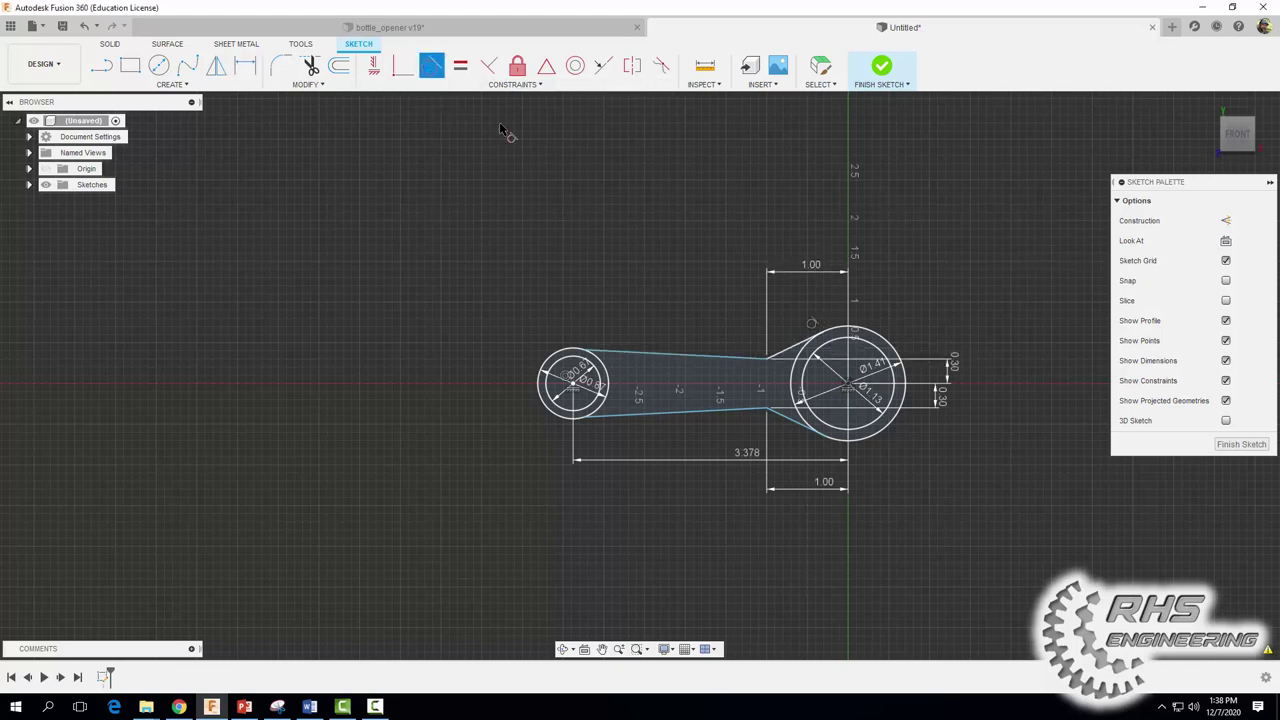
pyautogui.click(800, 346)
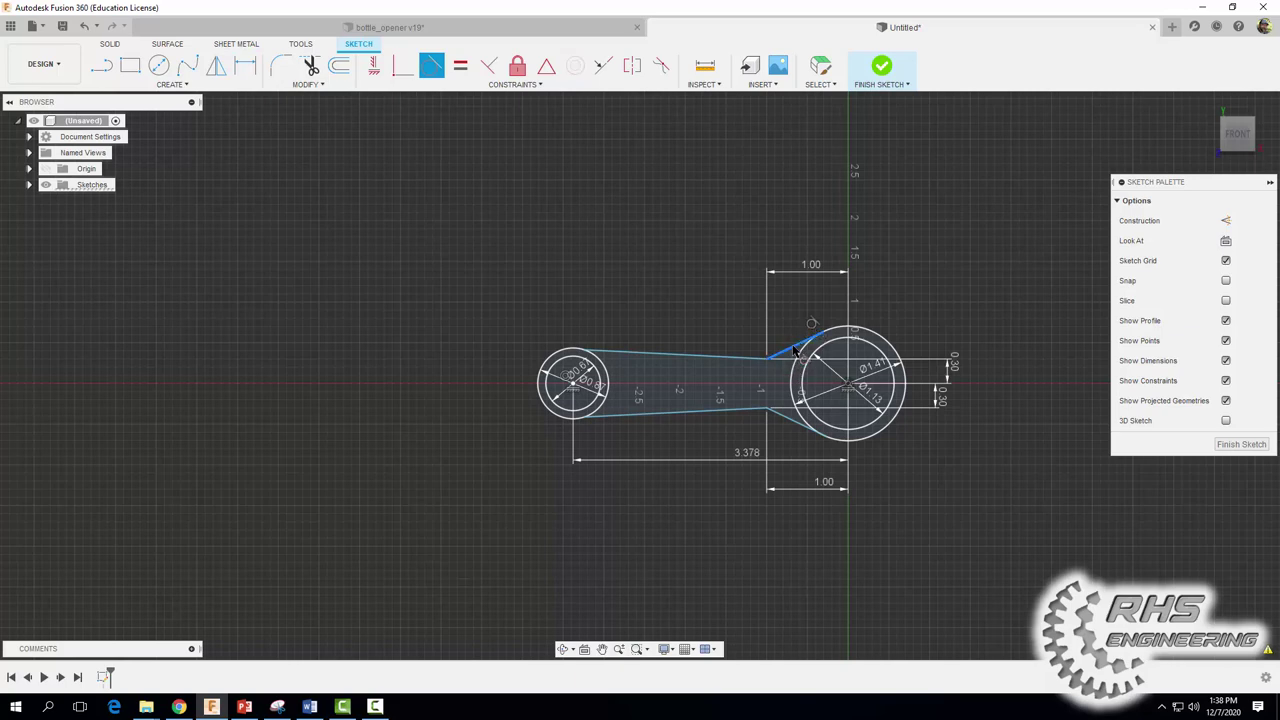
pyautogui.click(840, 338)
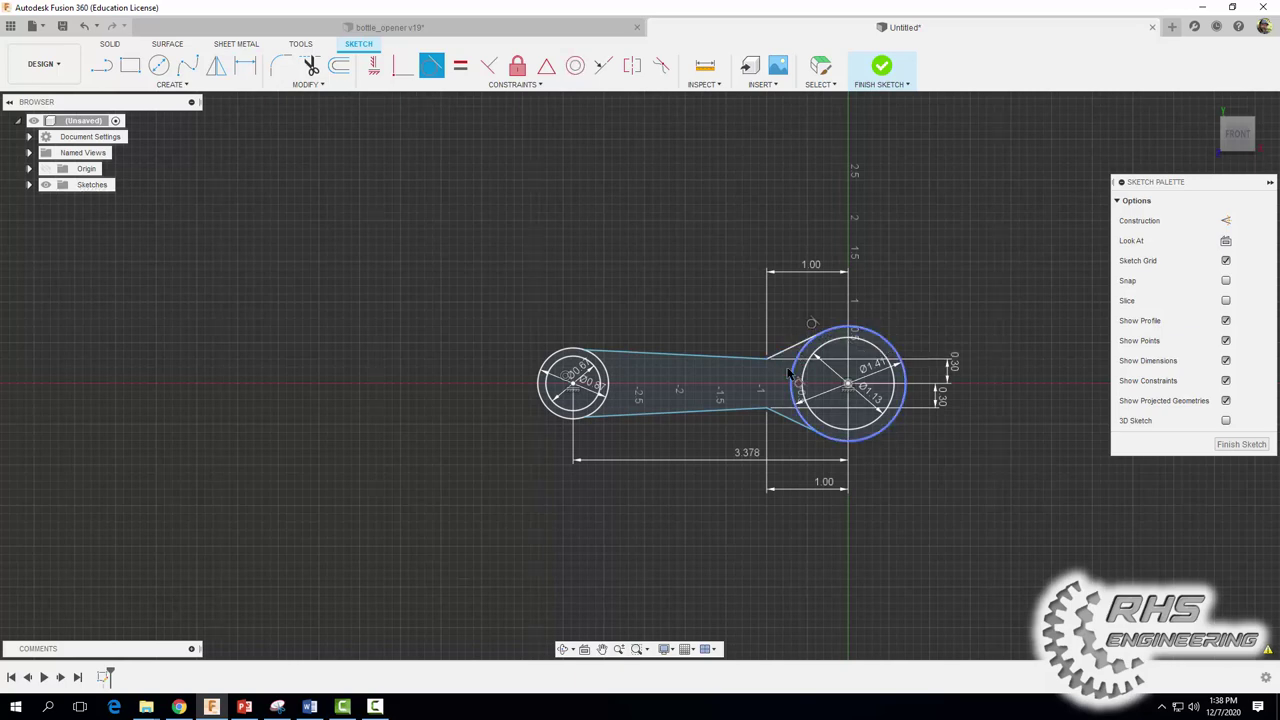
pyautogui.click(784, 419)
pyautogui.click(836, 442)
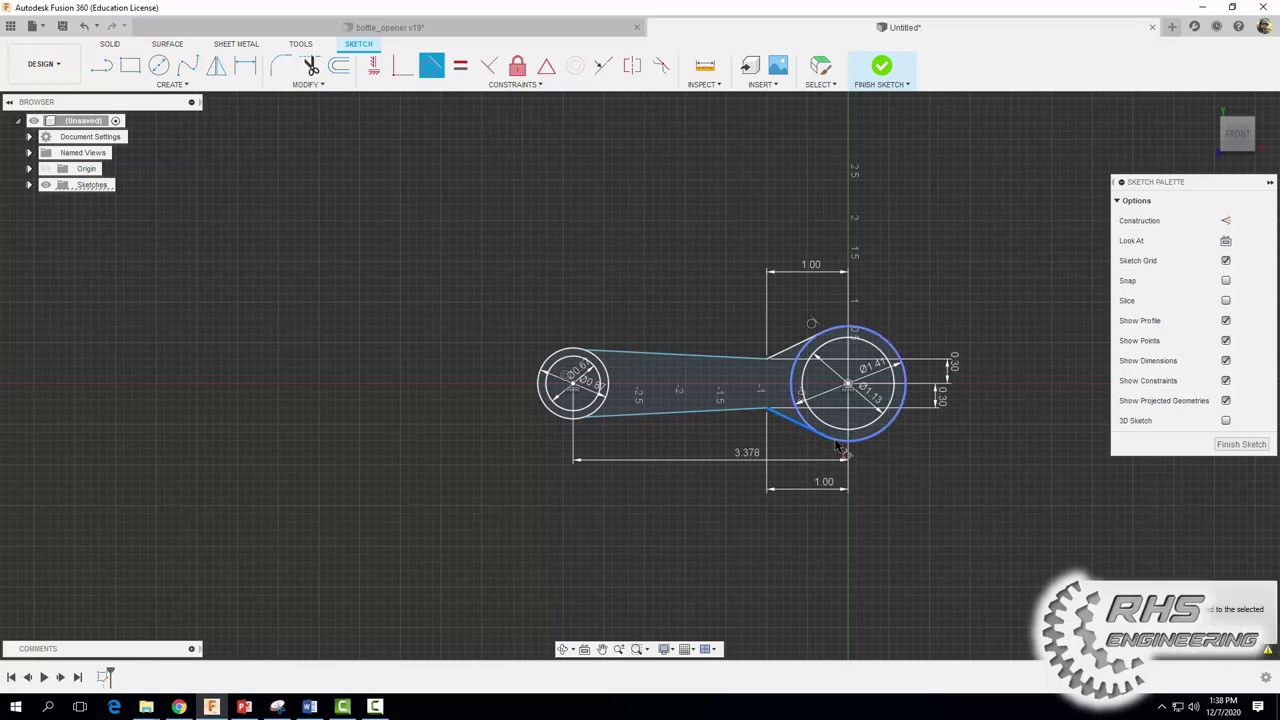
pyautogui.click(616, 352)
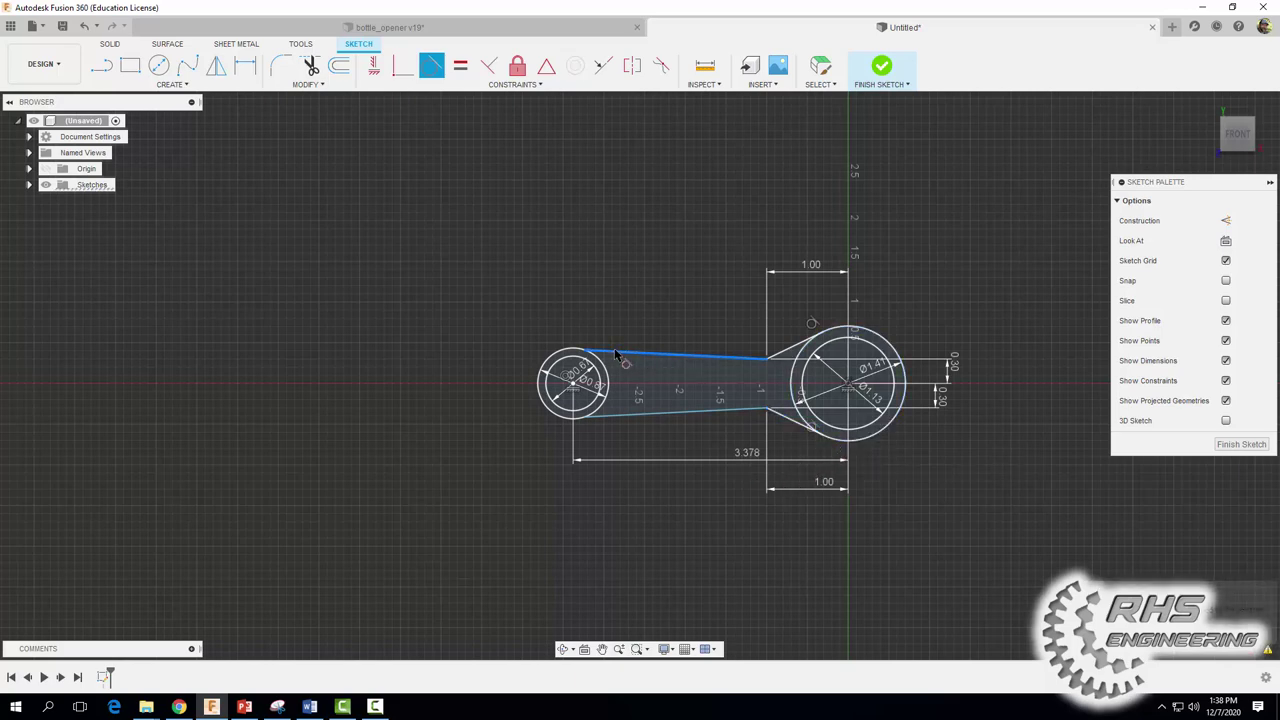
pyautogui.click(570, 354)
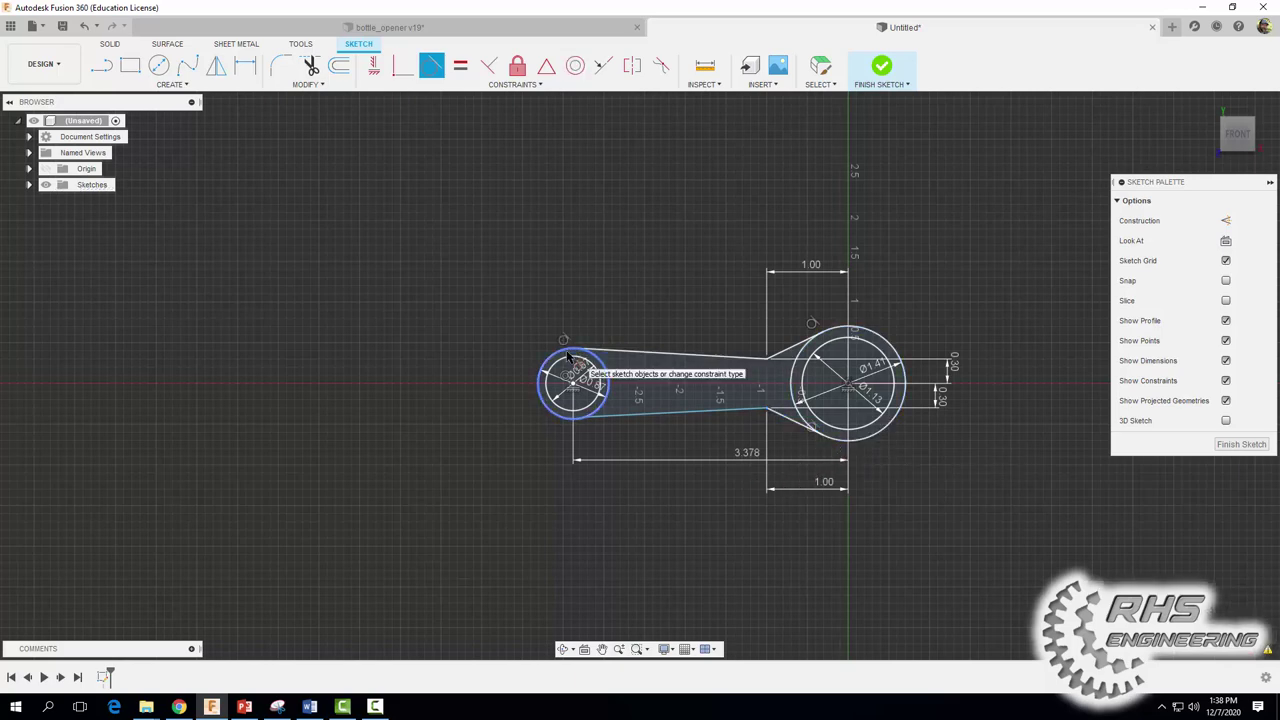
pyautogui.click(618, 420)
pyautogui.click(600, 361)
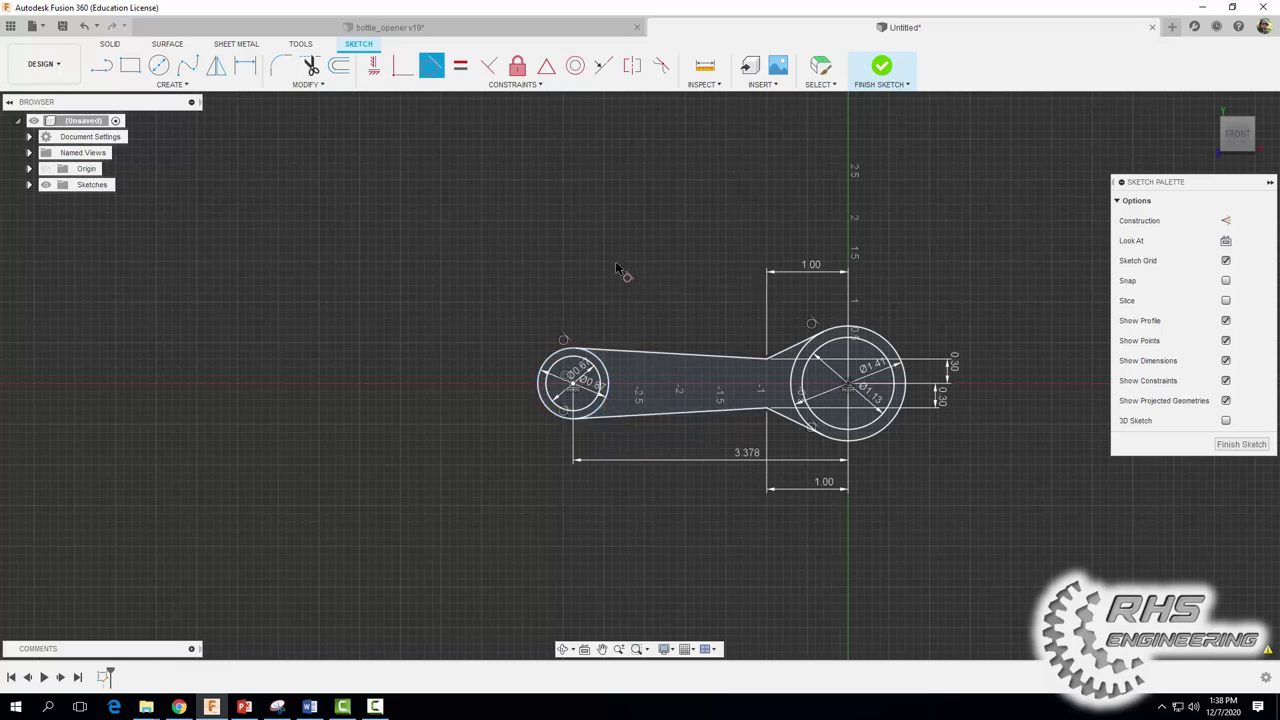
pyautogui.press('Escape')
pyautogui.press('F9')
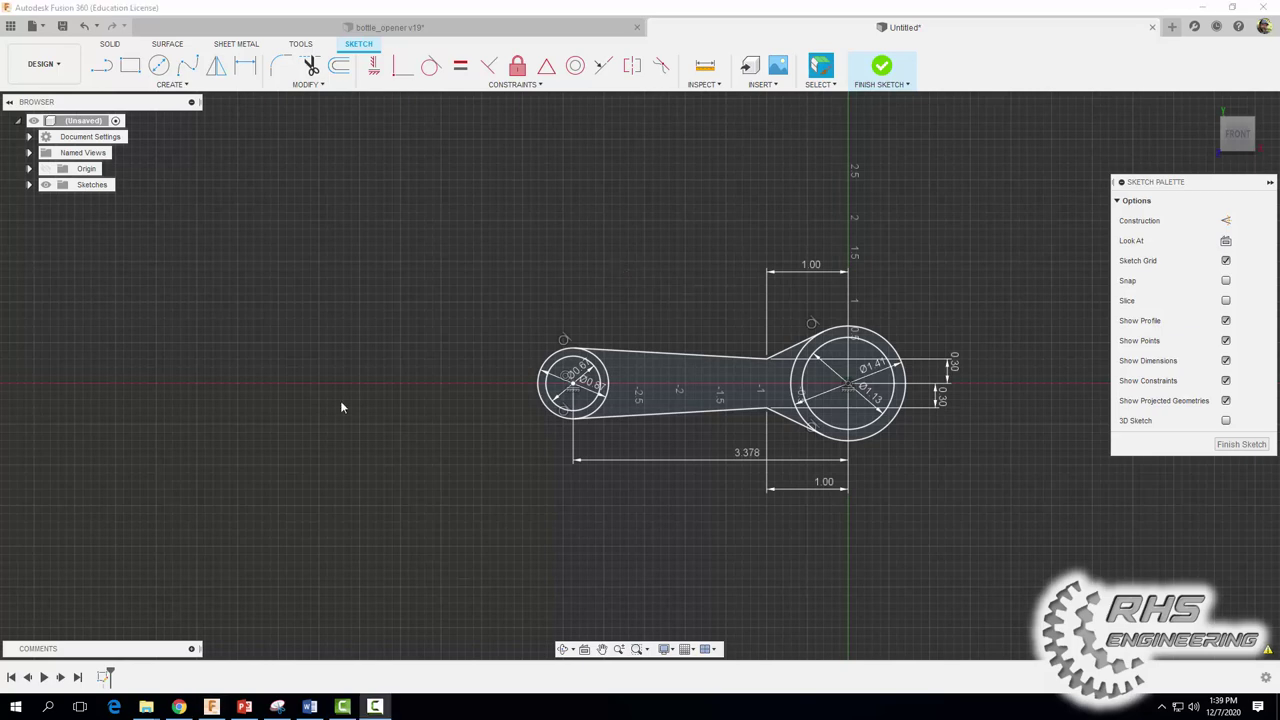
pyautogui.click(101, 65)
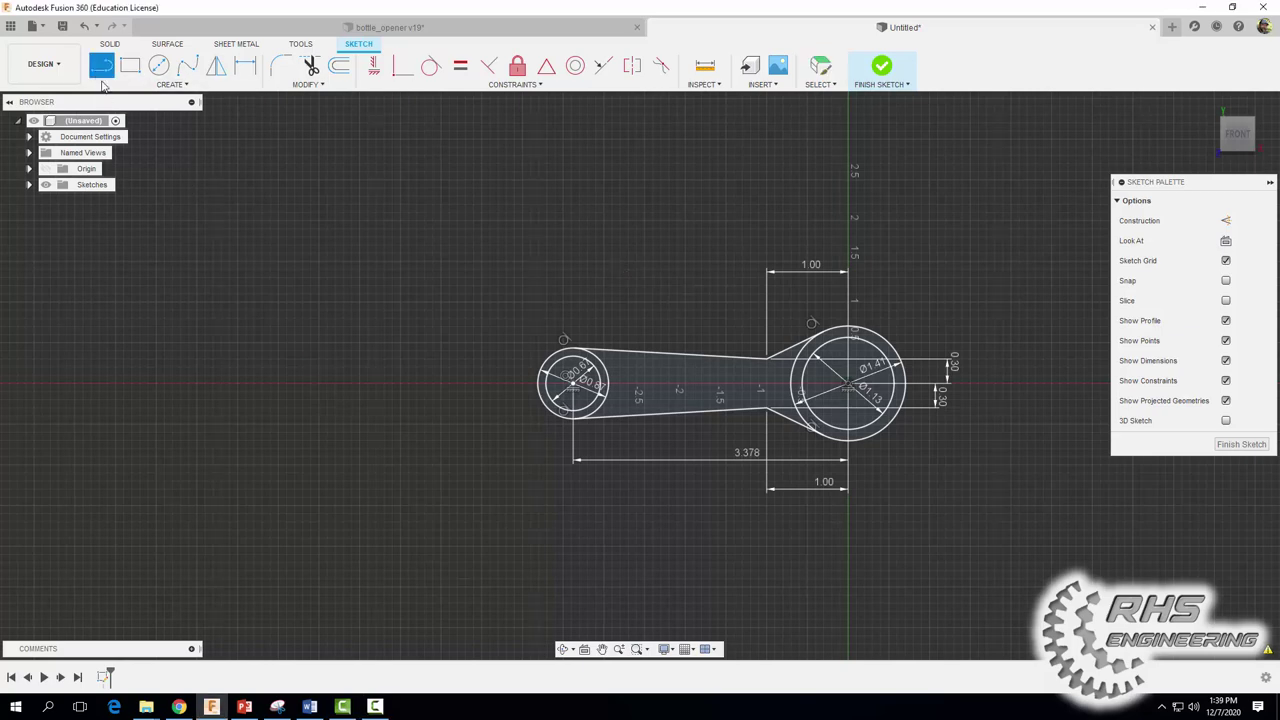
pyautogui.click(848, 385)
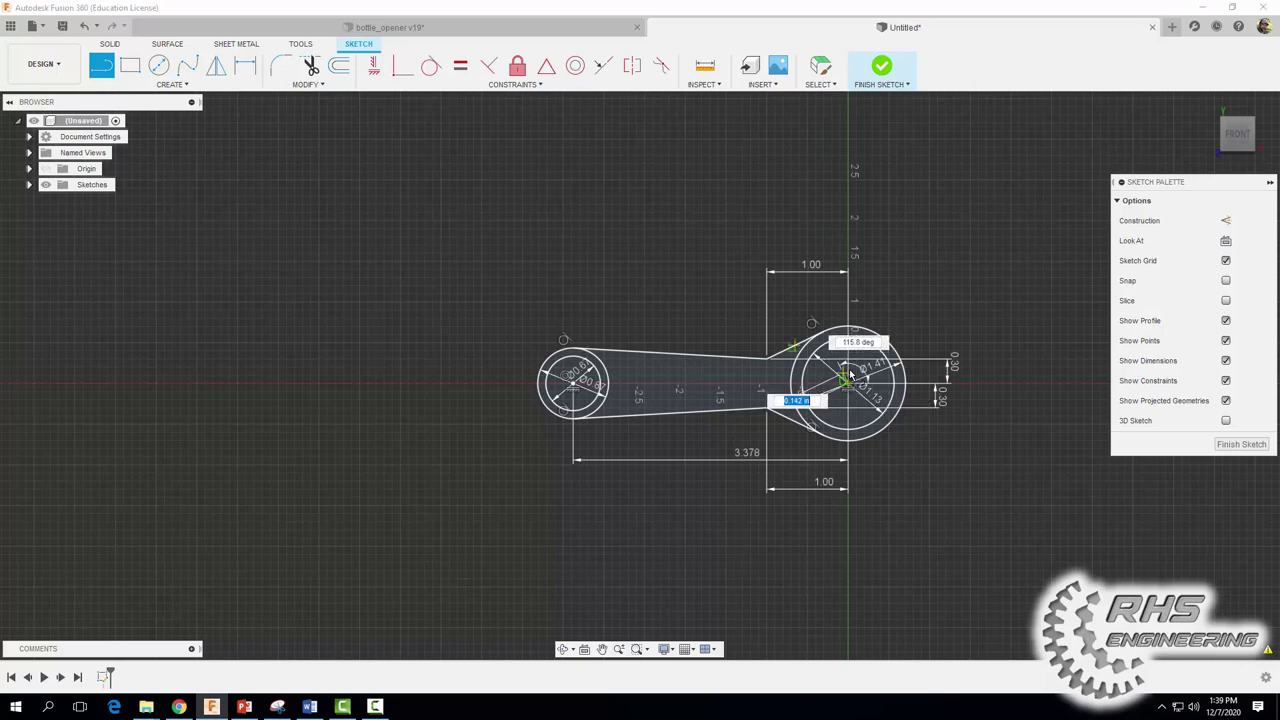
pyautogui.press('Escape')
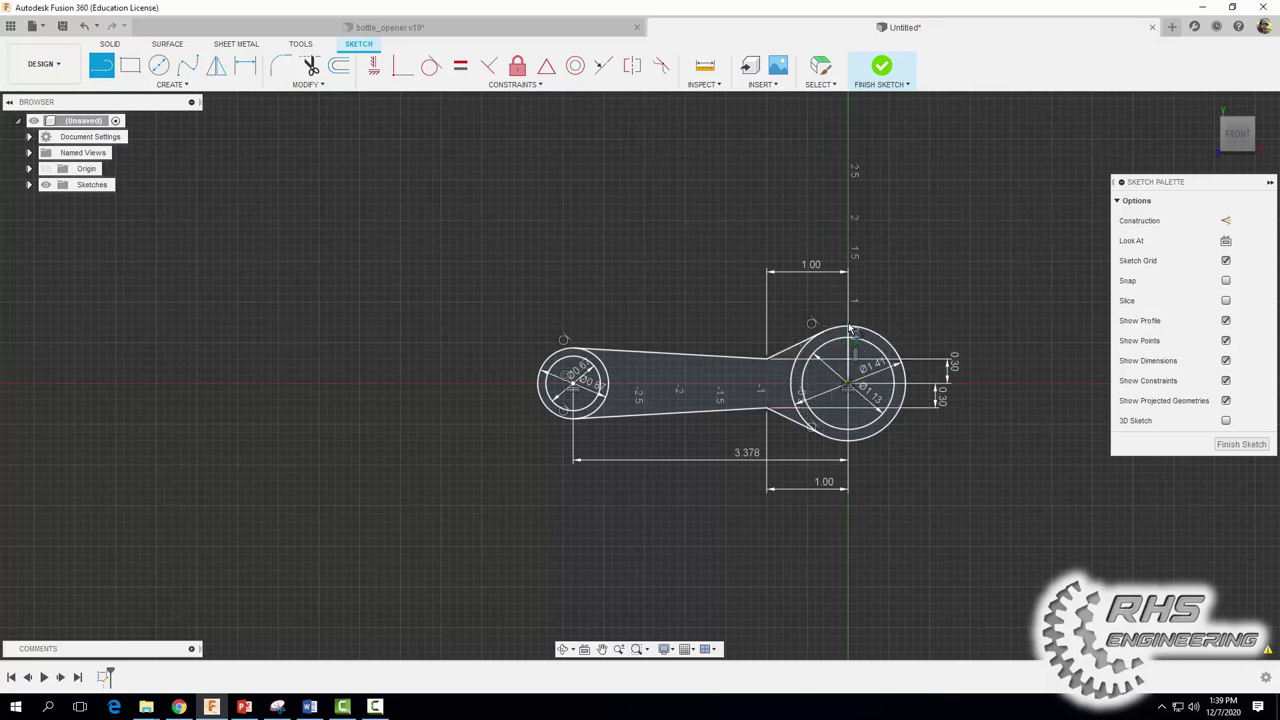
pyautogui.scroll(3, 888, 318)
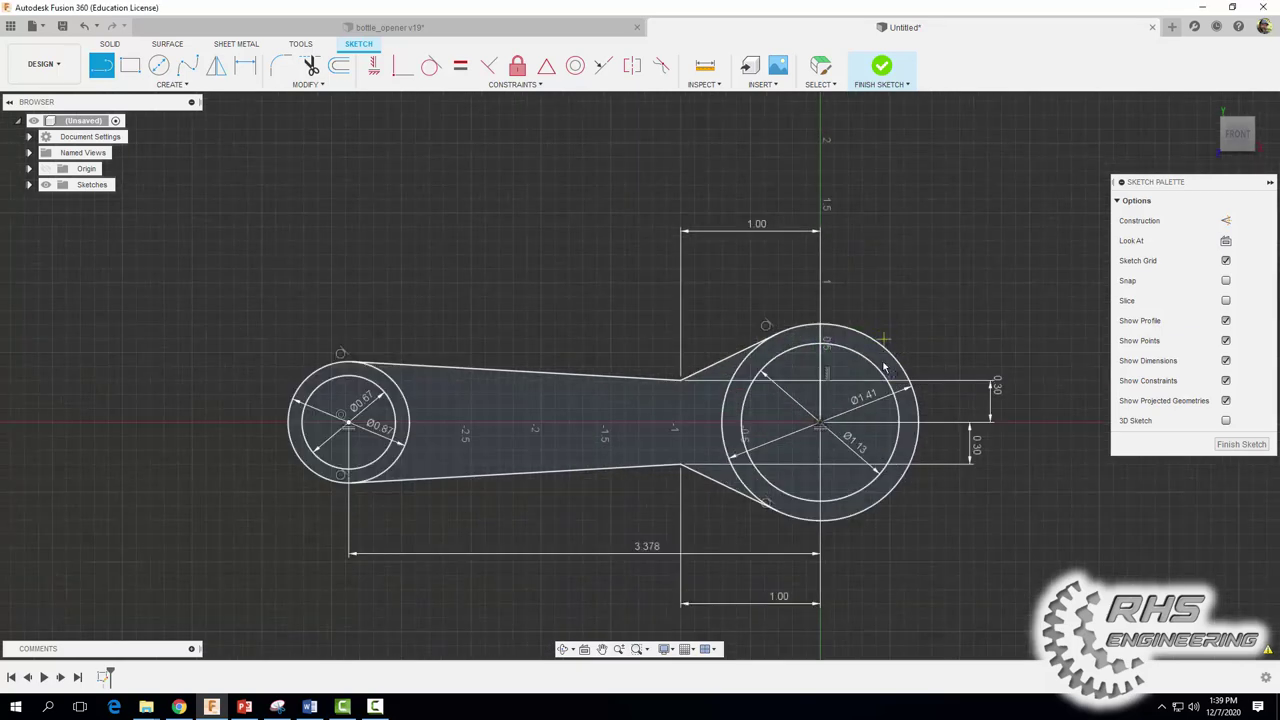
pyautogui.click(820, 423)
pyautogui.press('Escape')
# Finish the sketch and extrude the arm, neck and ring profiles 0.475 in
pyautogui.click(881, 66)
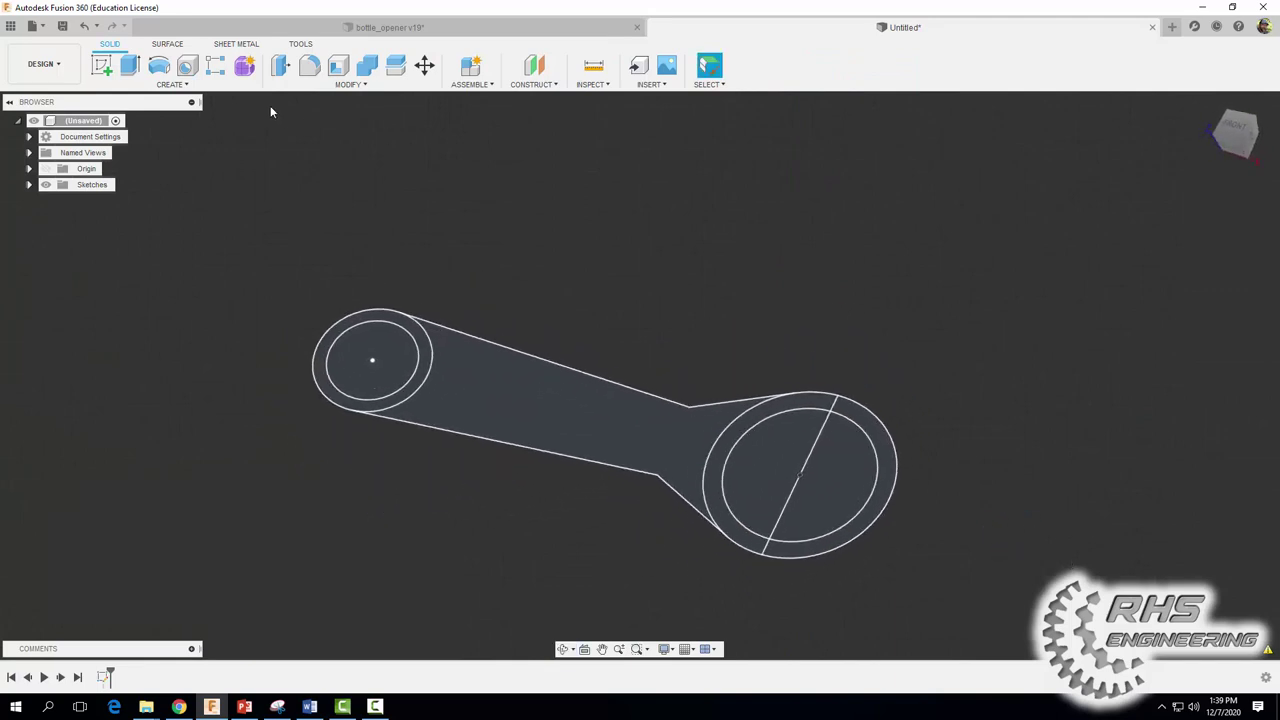
pyautogui.click(129, 65)
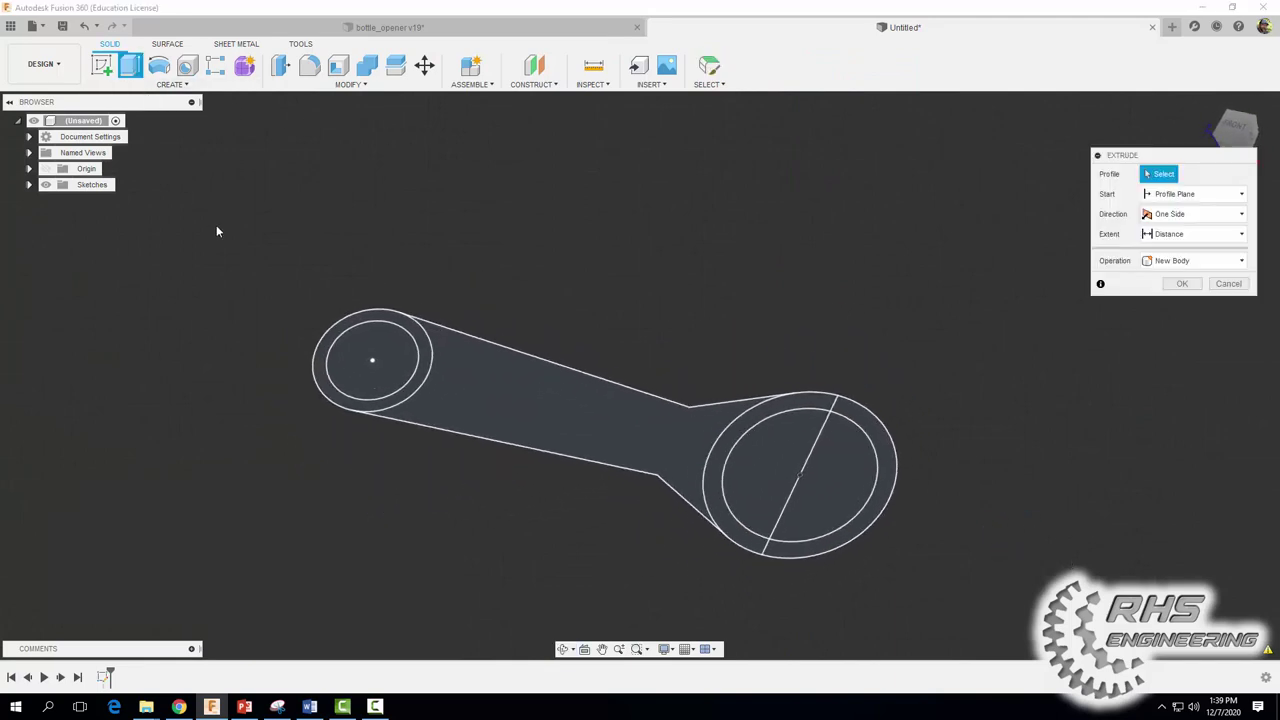
pyautogui.click(343, 320)
pyautogui.click(372, 350)
pyautogui.click(515, 374)
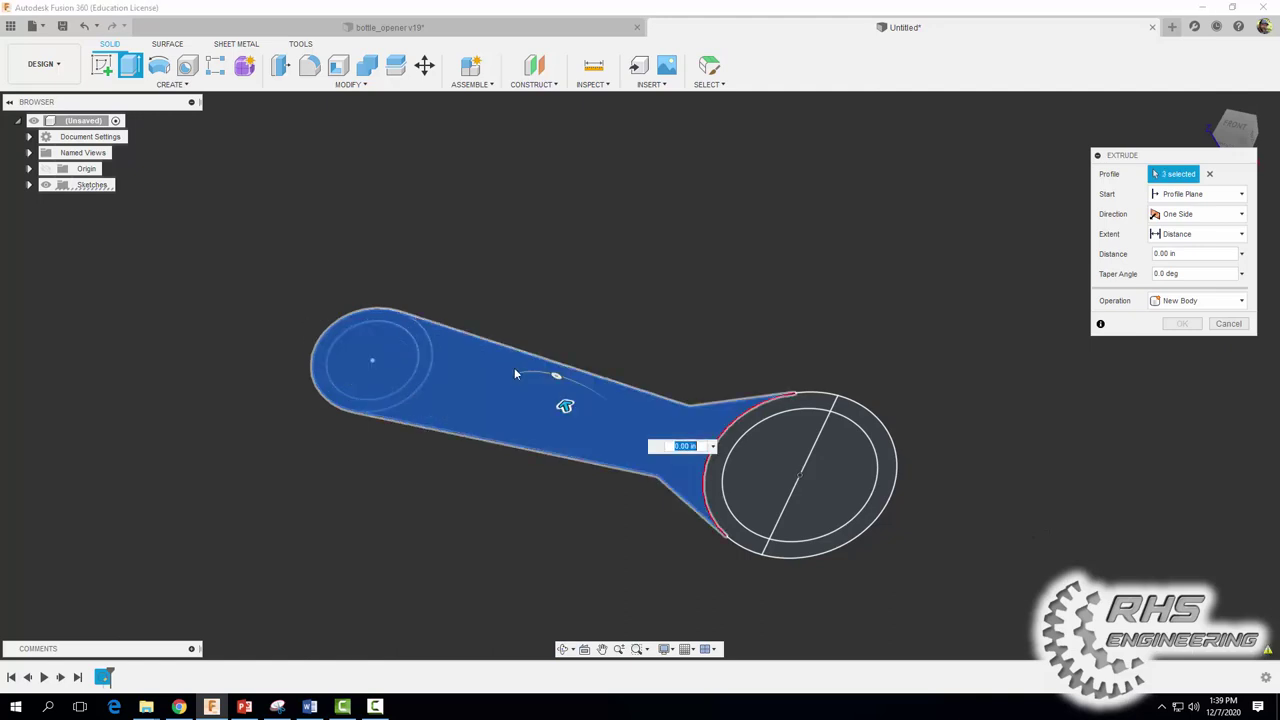
pyautogui.click(720, 432)
pyautogui.click(758, 442)
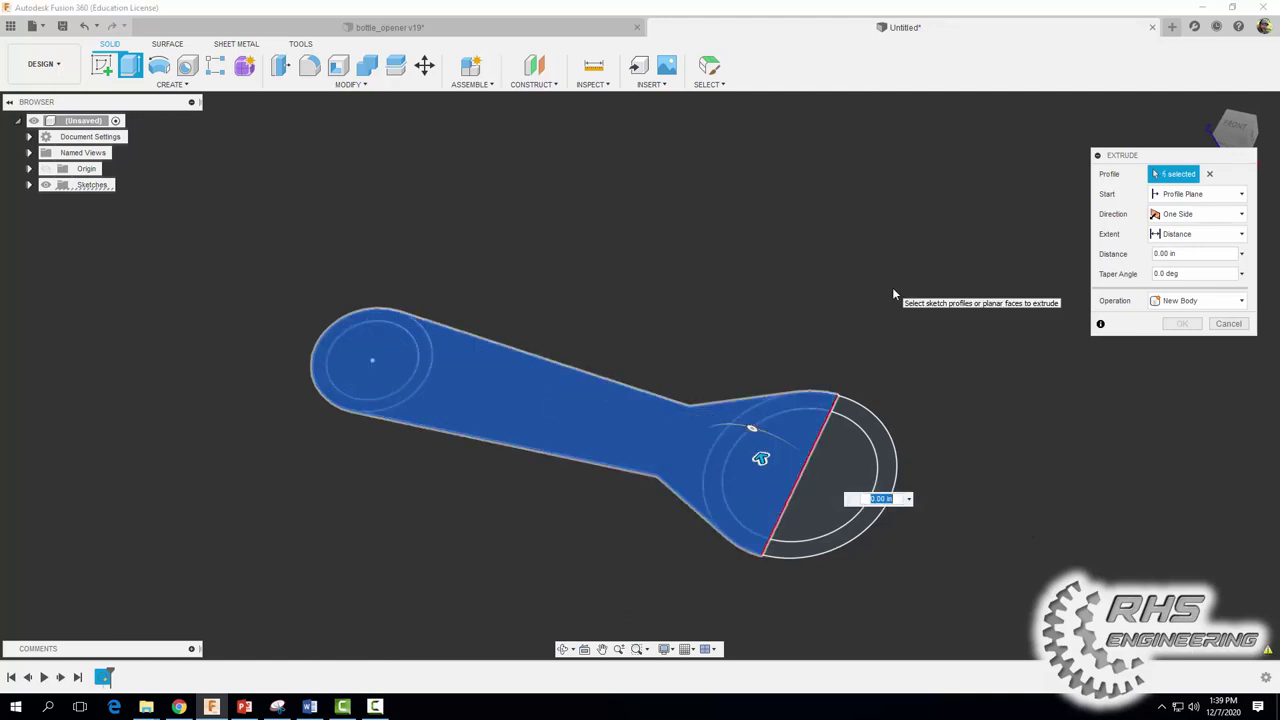
pyautogui.write('.475')
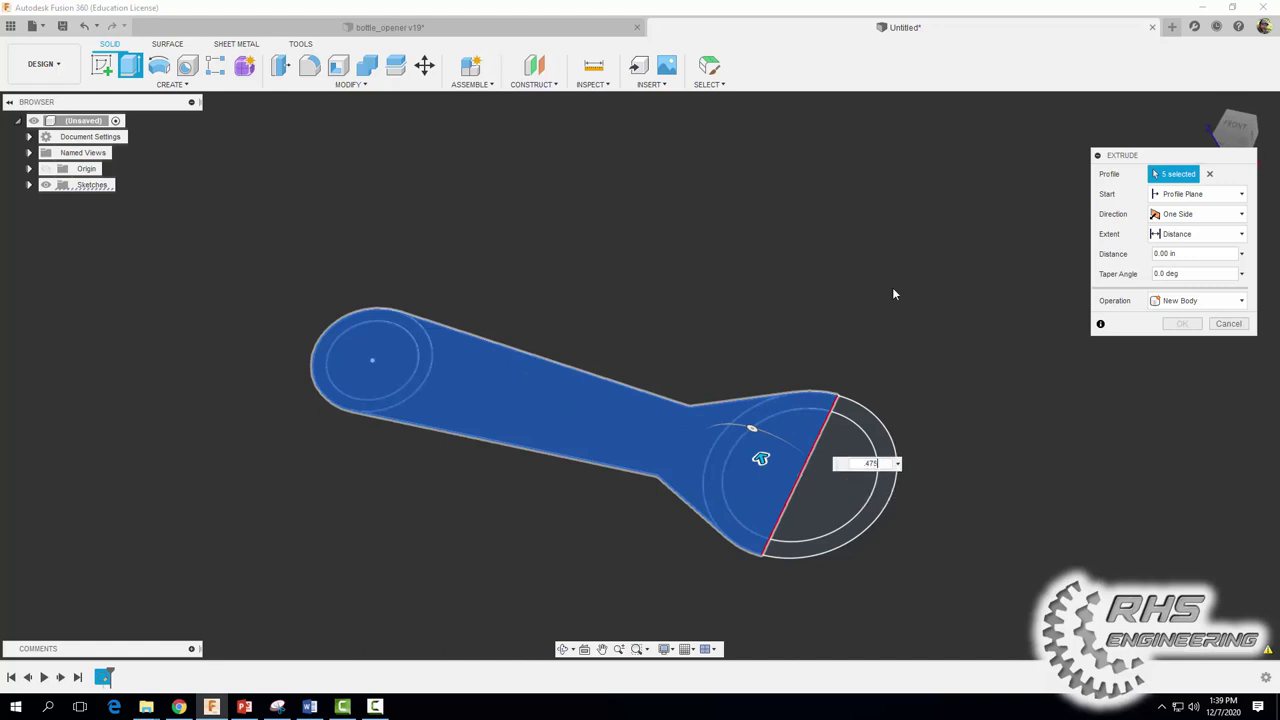
pyautogui.press('Return')
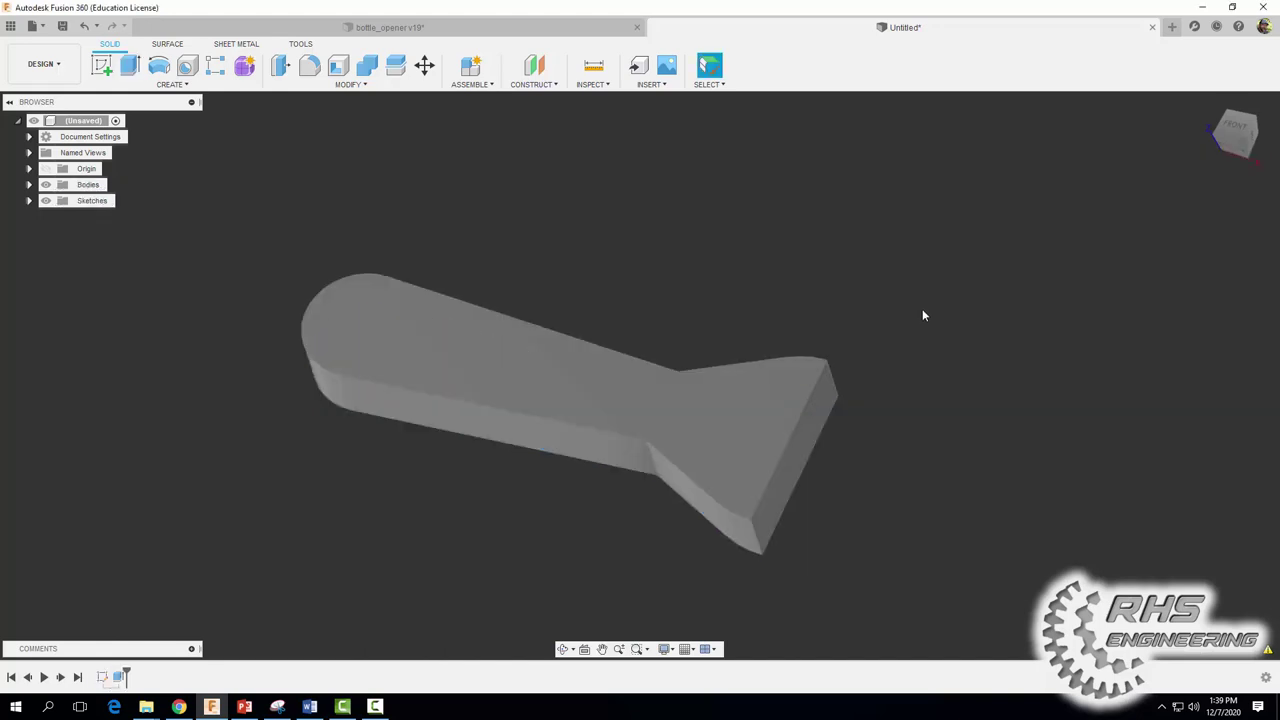
pyautogui.press('F10')
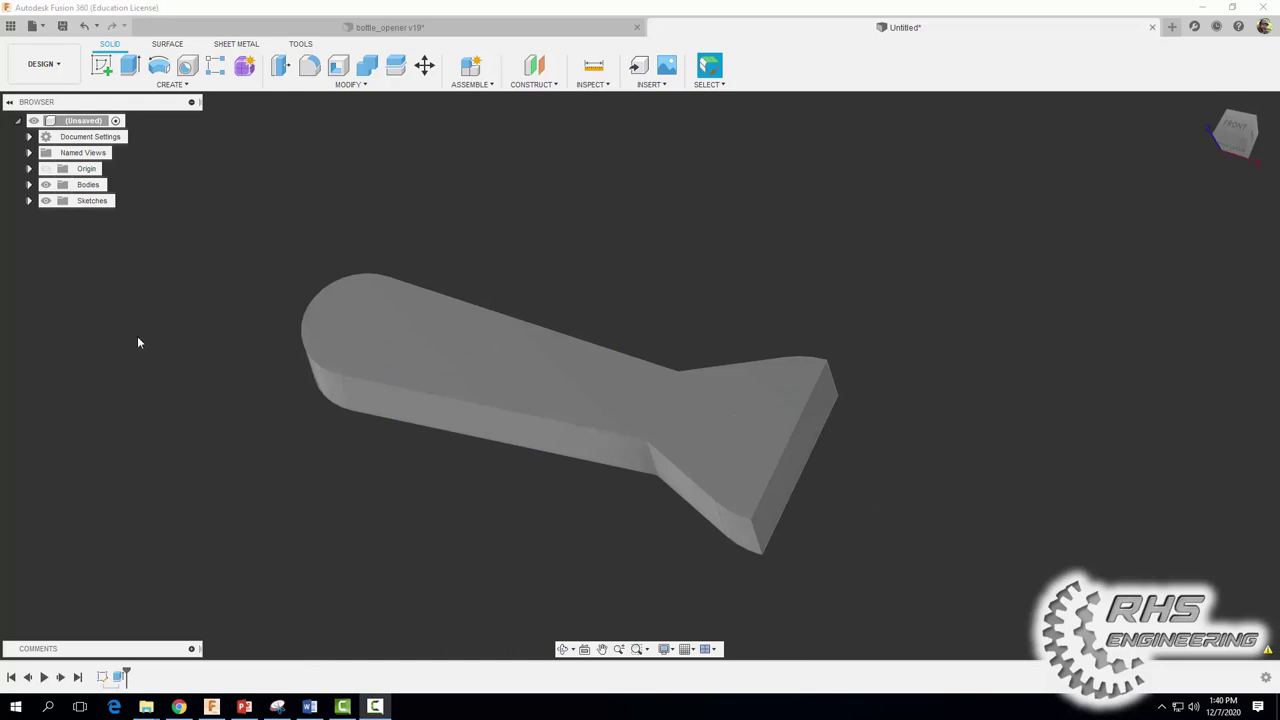
# Show Sketch1 and start a new sketch on the body's top face
pyautogui.click(29, 202)
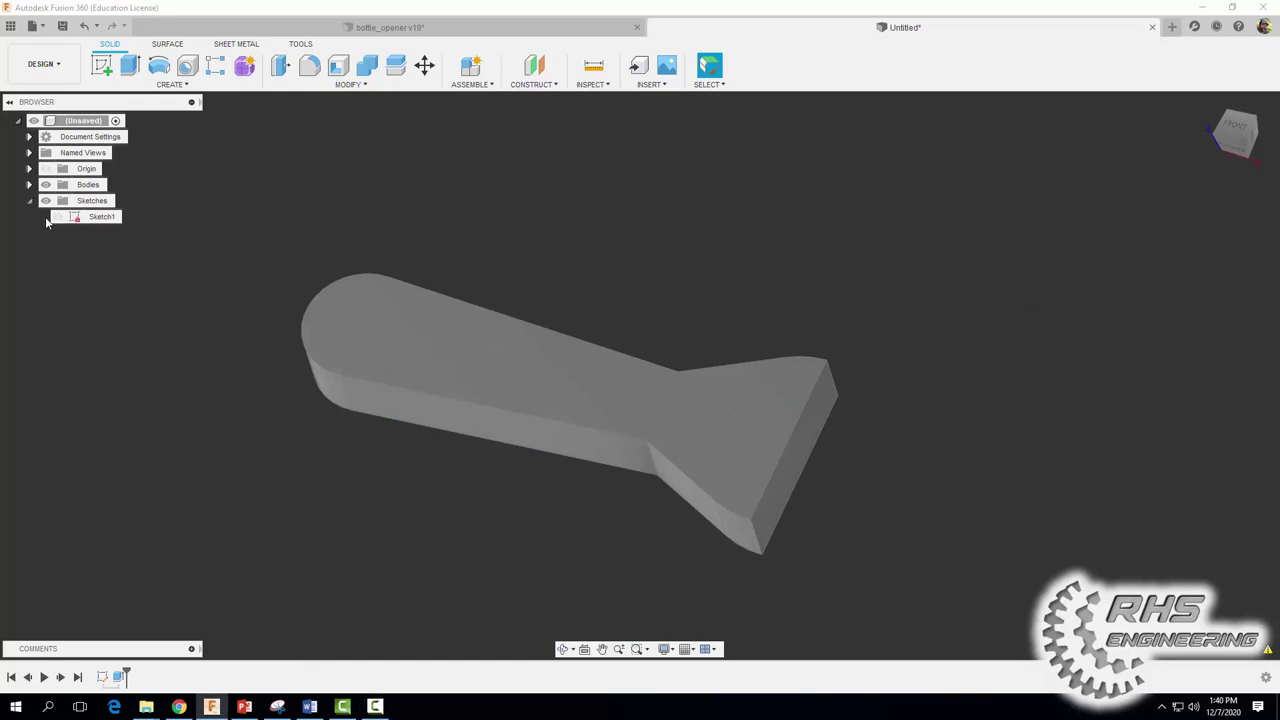
pyautogui.click(57, 218)
pyautogui.click(57, 218)
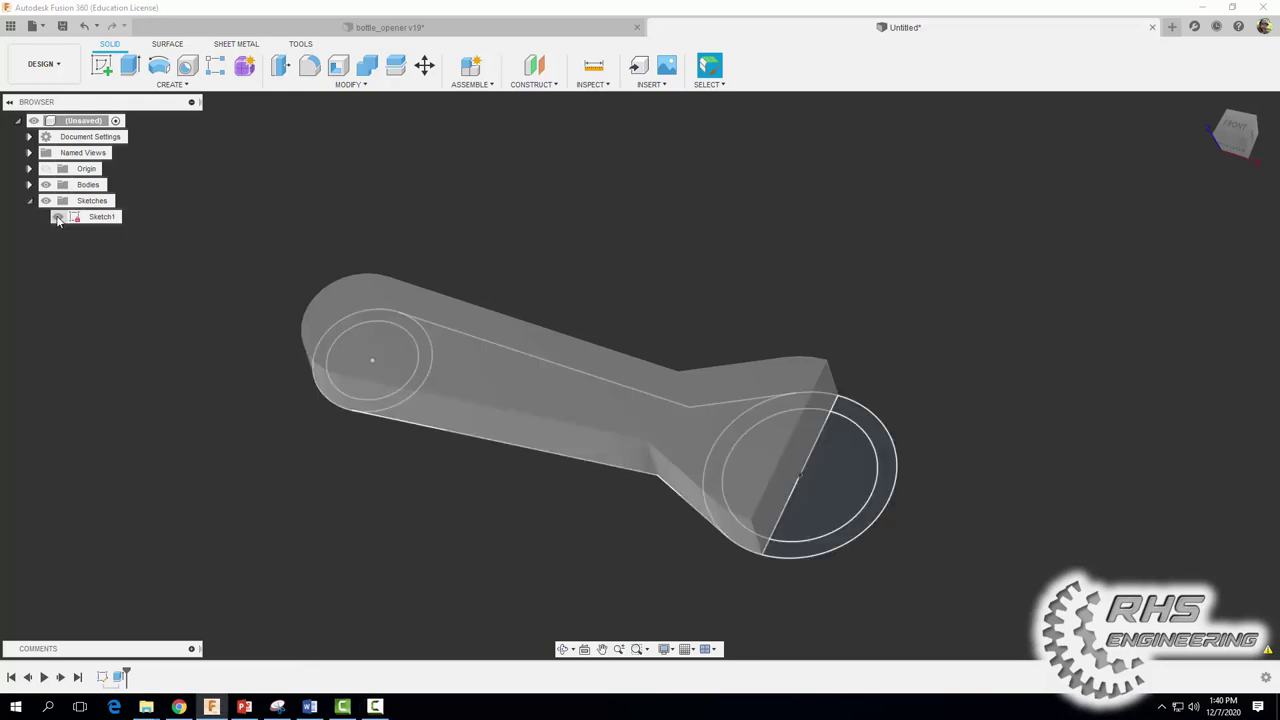
pyautogui.click(101, 66)
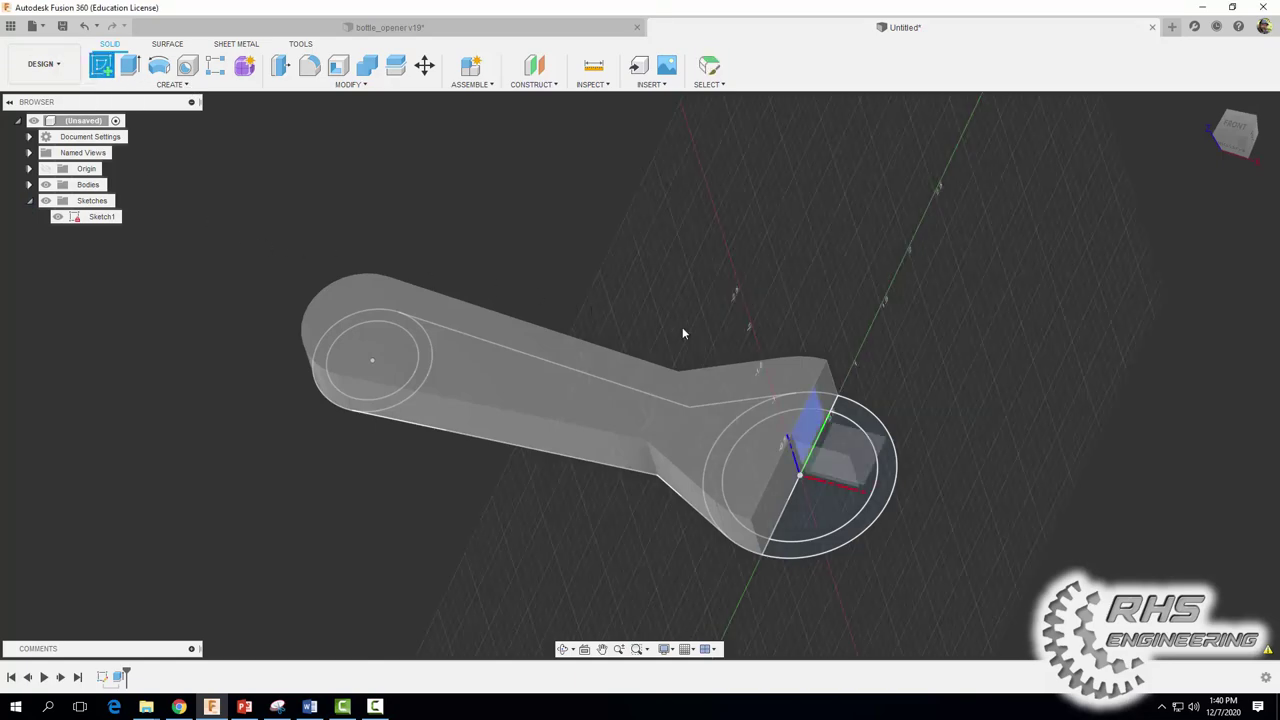
pyautogui.click(736, 388)
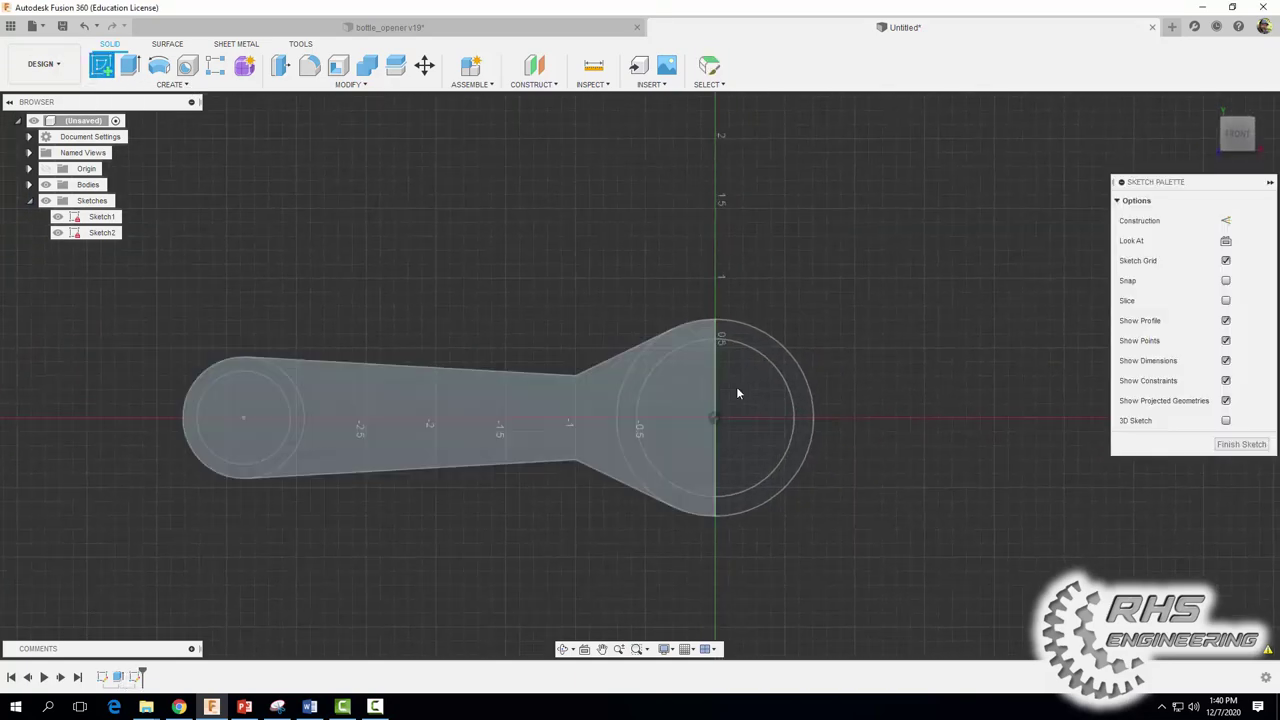
# Project the inner ring circle and dividing line into the sketch, then finish it
pyautogui.click(172, 84)
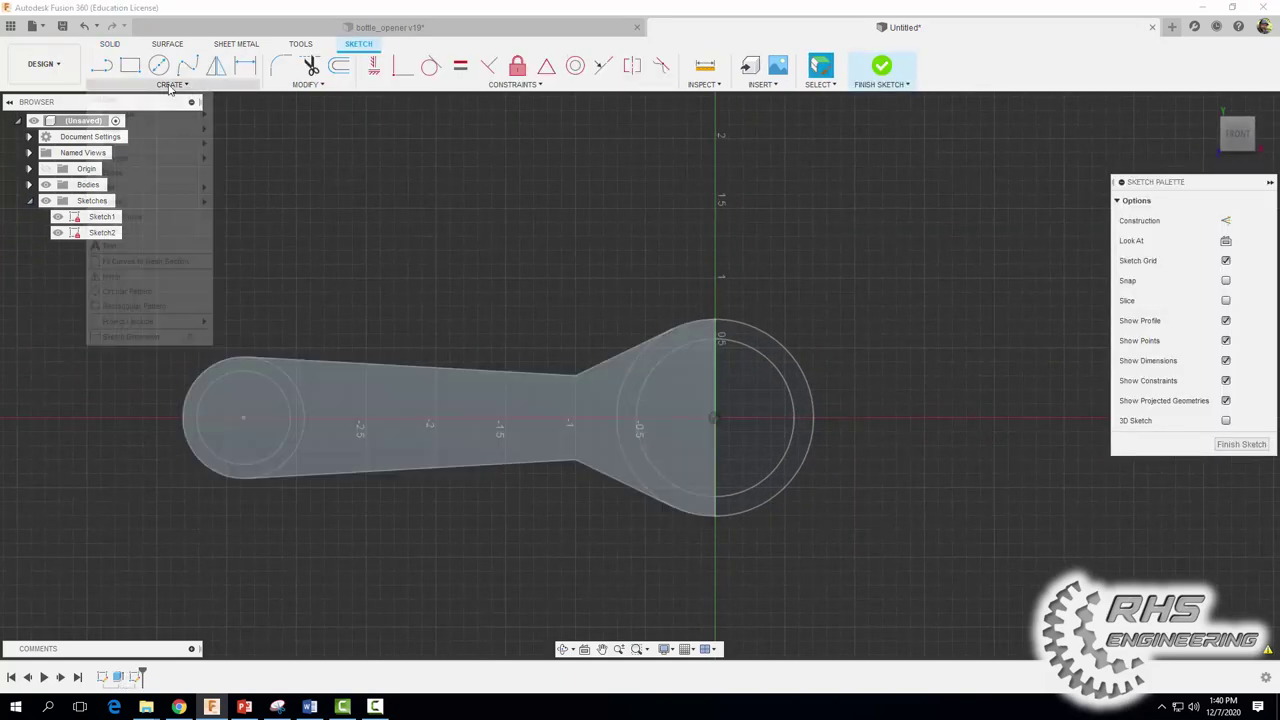
pyautogui.moveTo(173, 321)
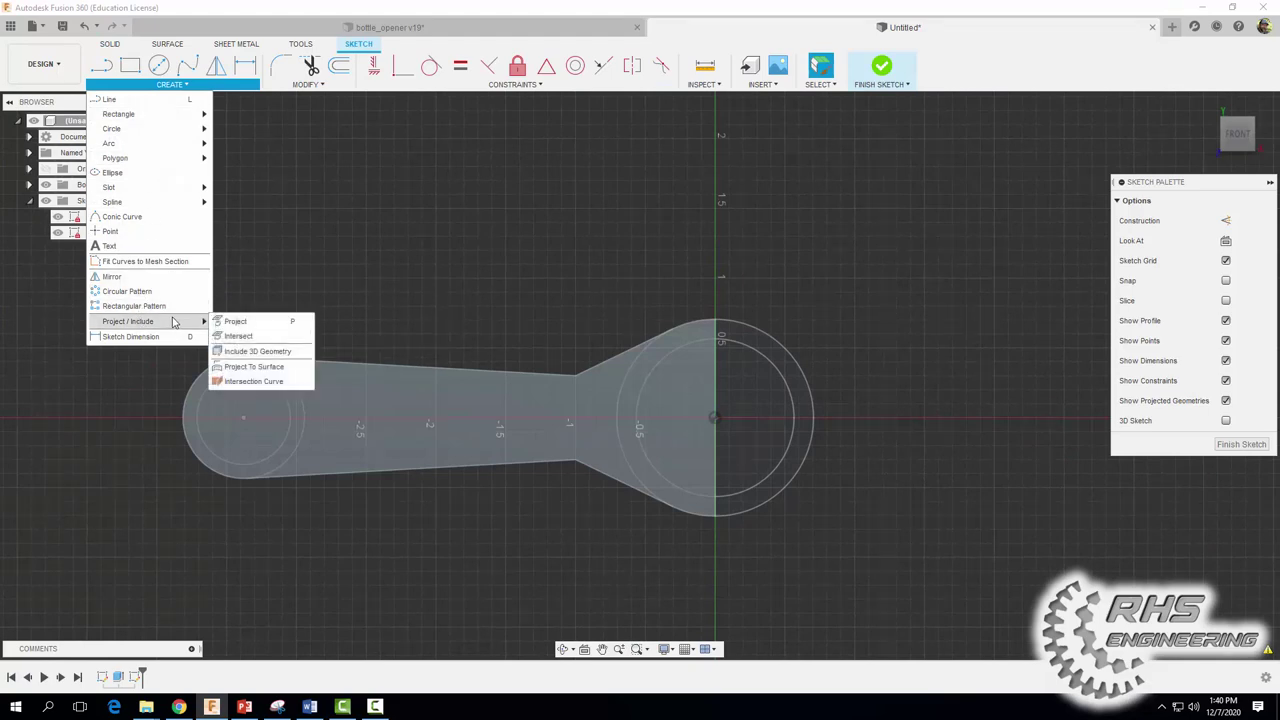
pyautogui.click(235, 321)
pyautogui.click(671, 356)
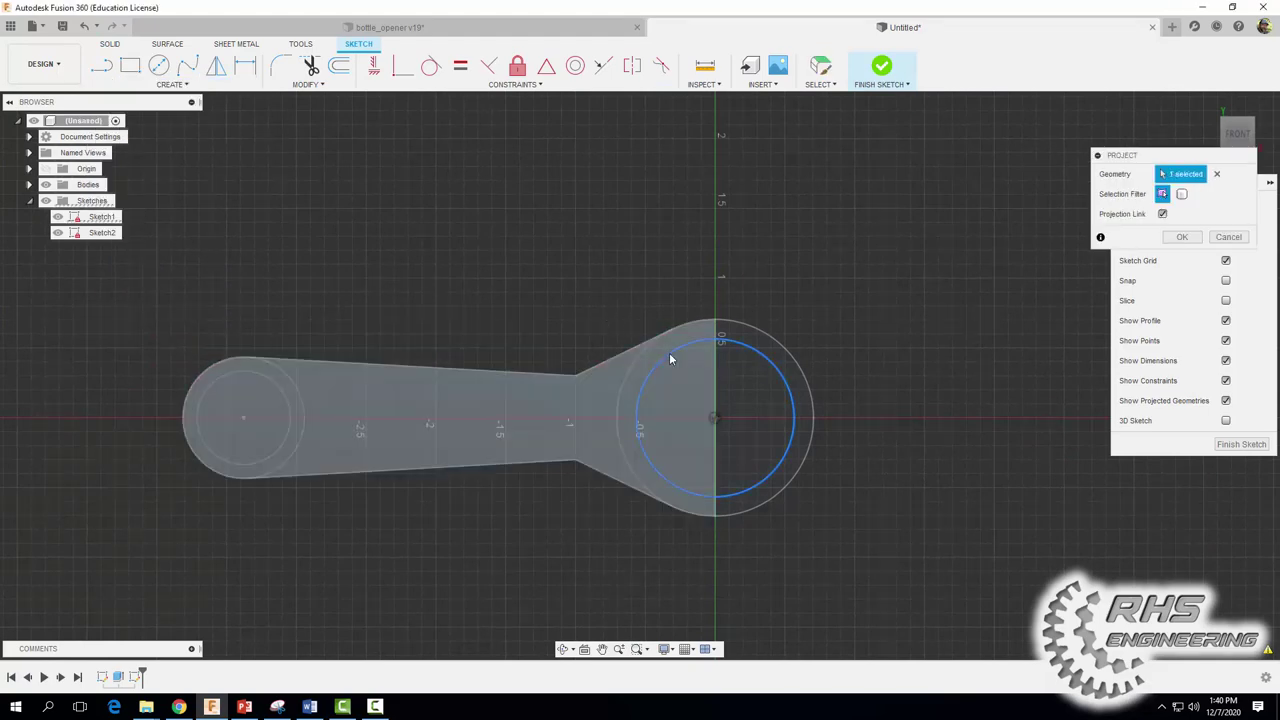
pyautogui.click(715, 362)
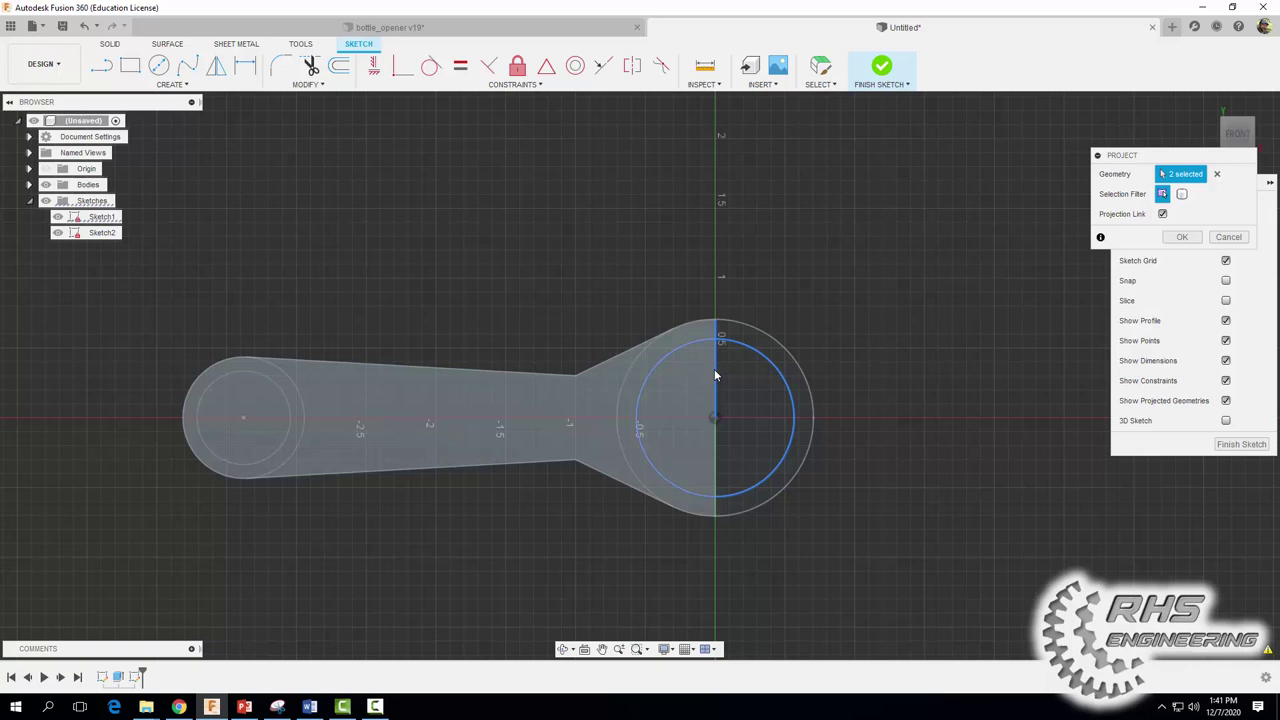
pyautogui.click(717, 460)
pyautogui.click(1182, 237)
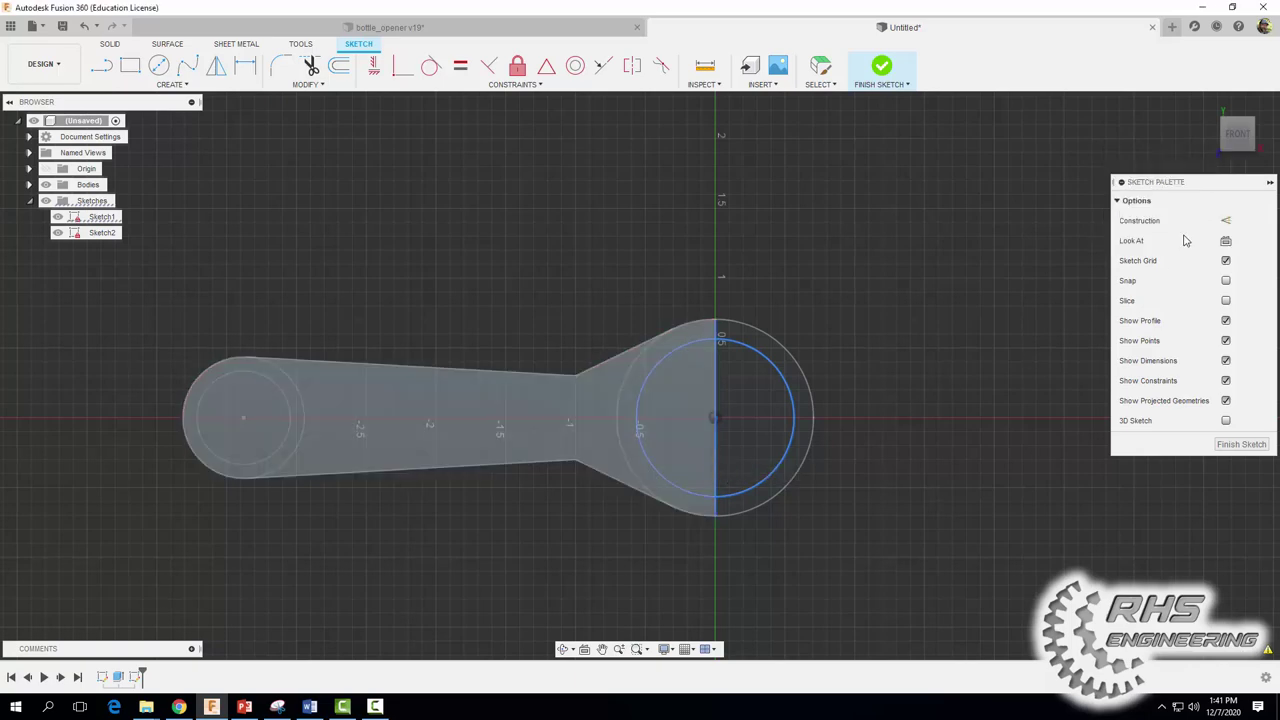
pyautogui.click(884, 70)
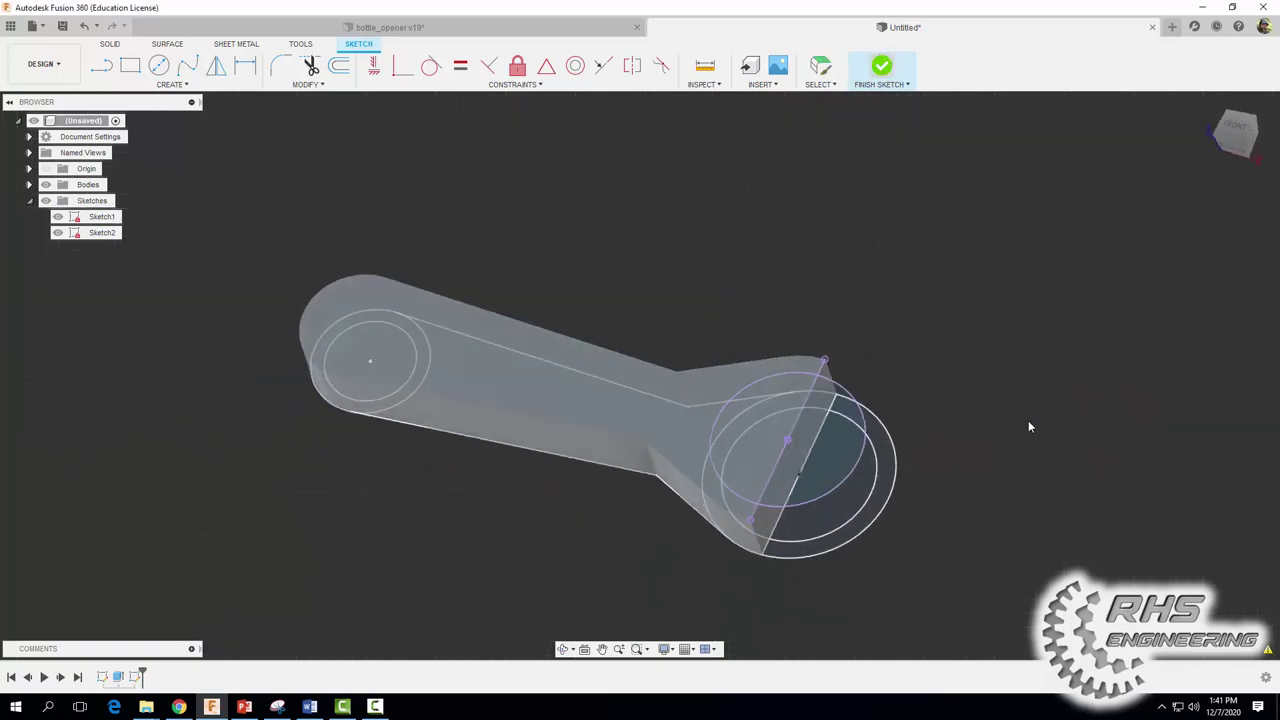
# Cut Sketch2's half-circle profile down into the body's wide end as a pocket
pyautogui.click(129, 66)
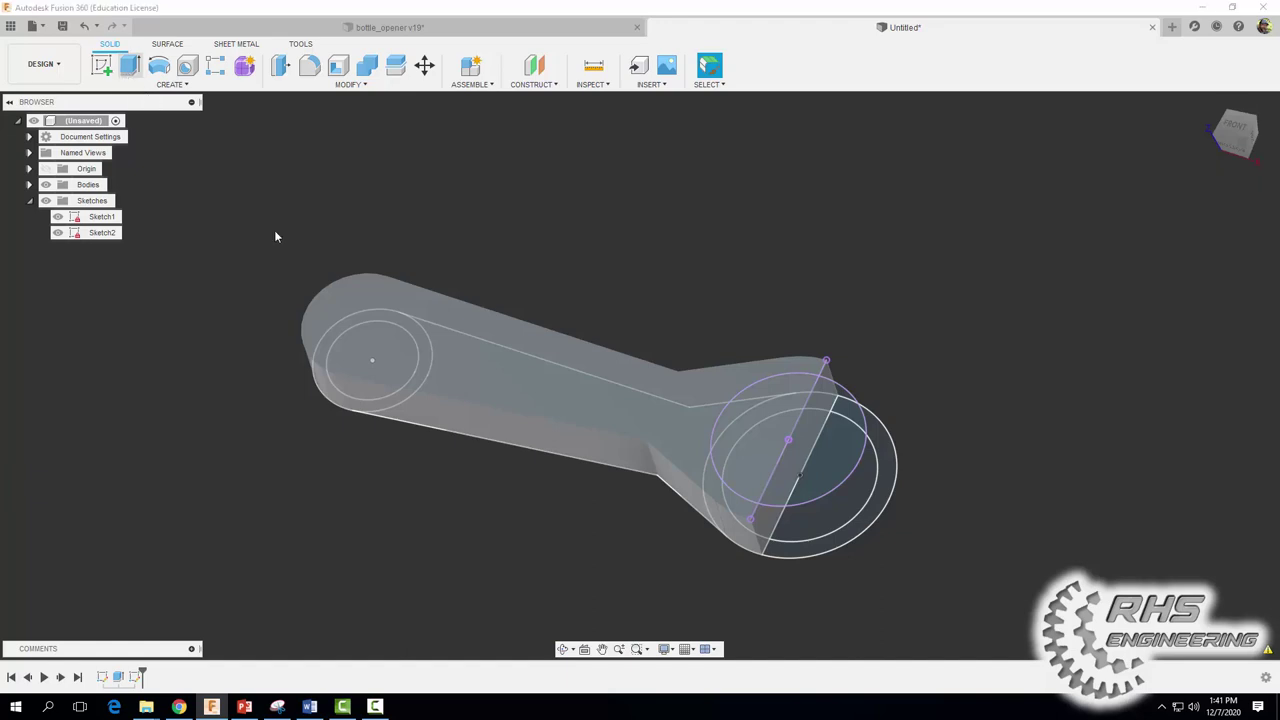
pyautogui.click(757, 414)
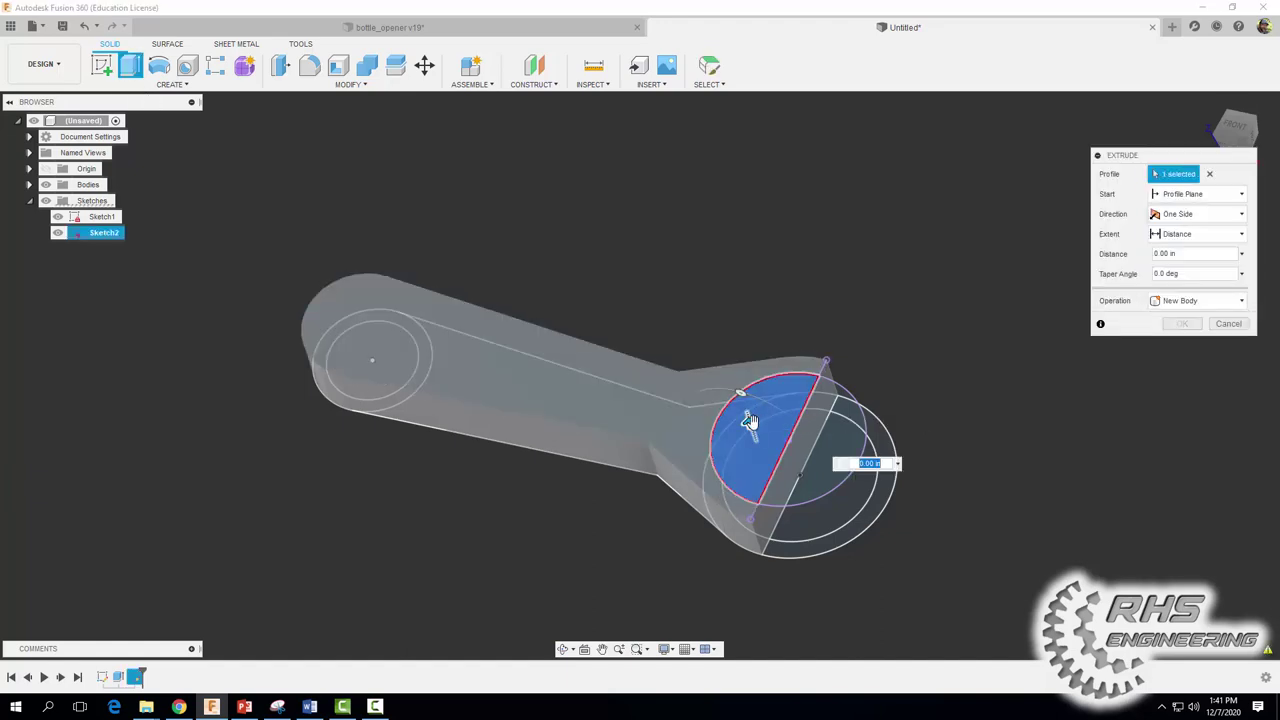
pyautogui.moveTo(752, 418); pyautogui.dragTo(760, 444)
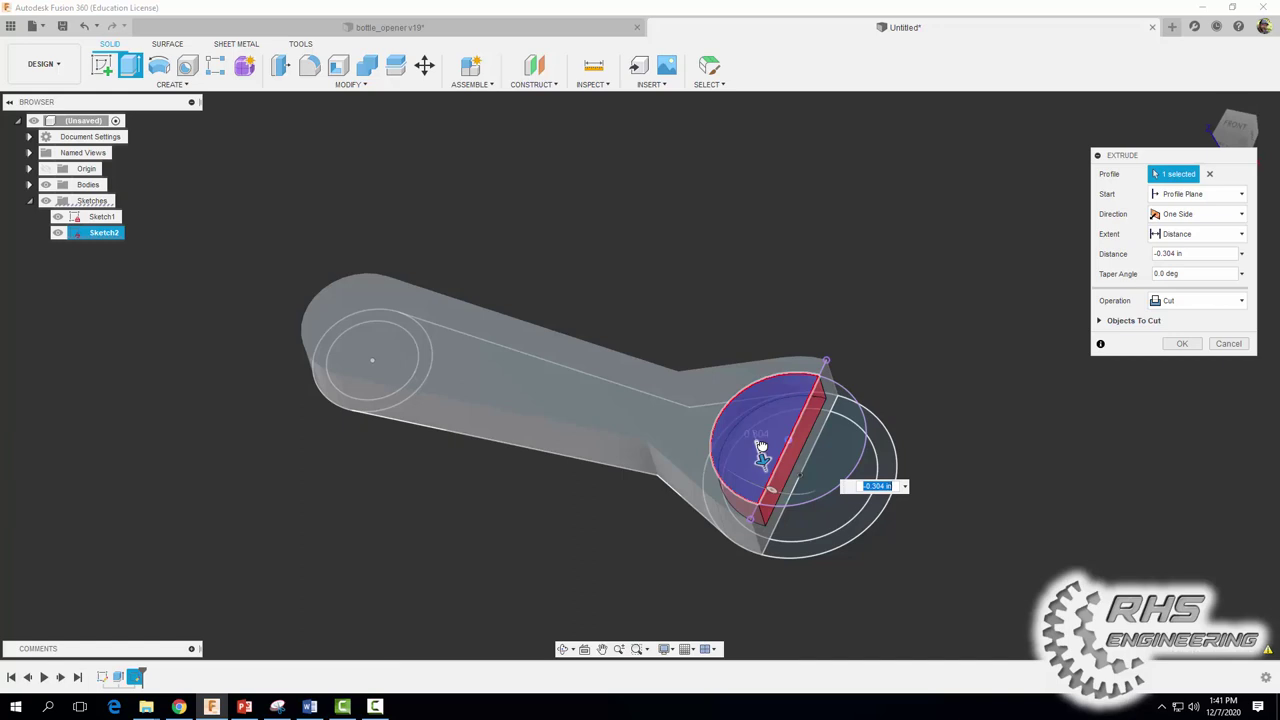
pyautogui.press('BackSpace')
pyautogui.press('Return')
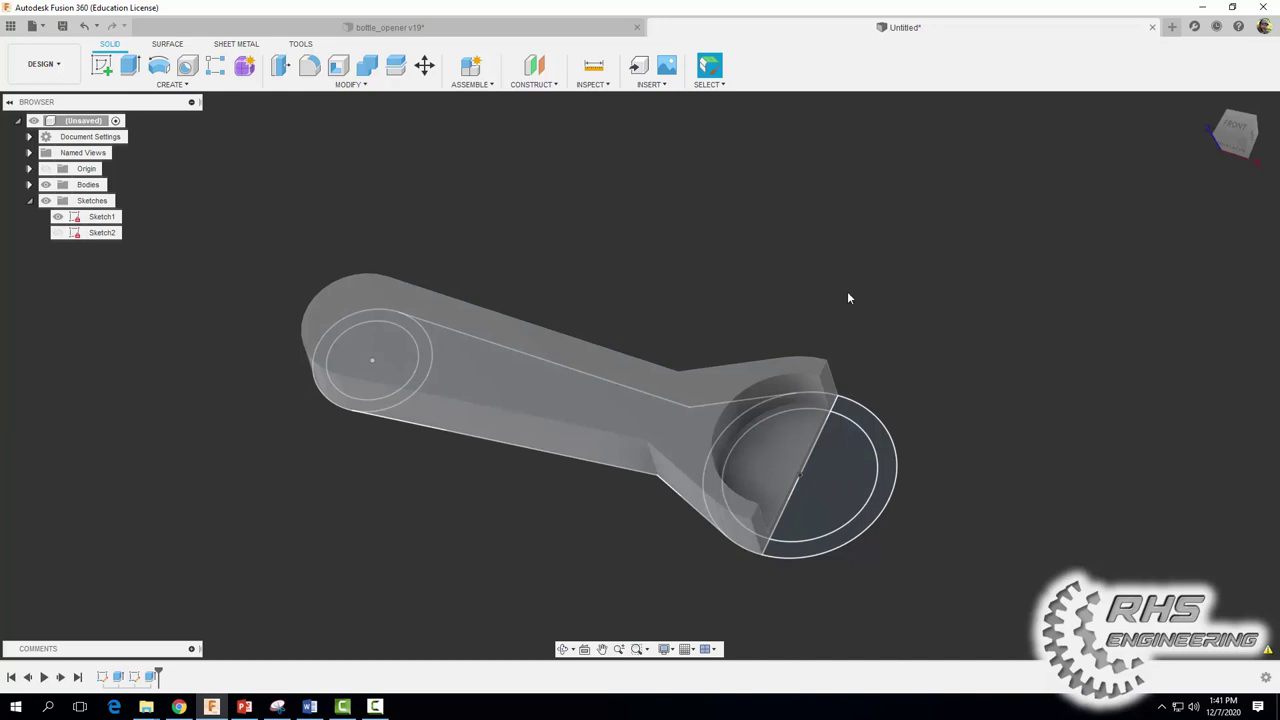
# Start a new sketch, Sketch3, on the body's top face
pyautogui.hotkey('alt', 'Tab')
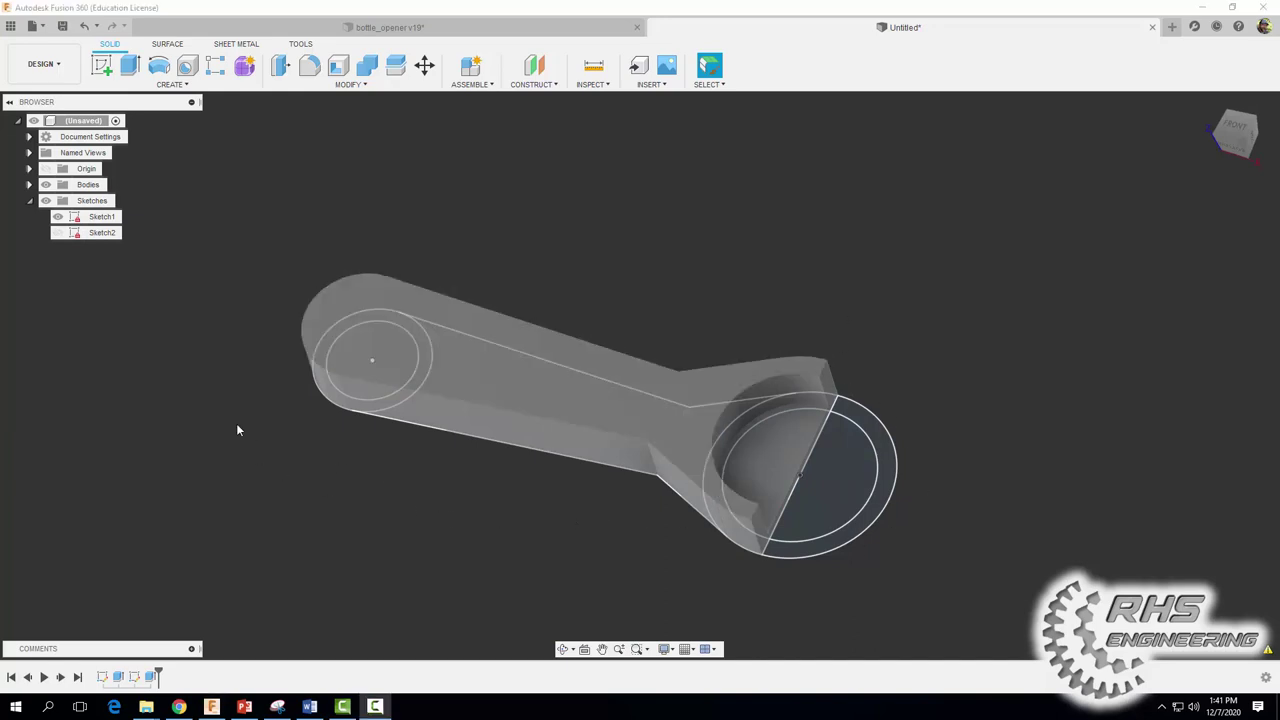
pyautogui.click(60, 220)
pyautogui.doubleClick(60, 217)
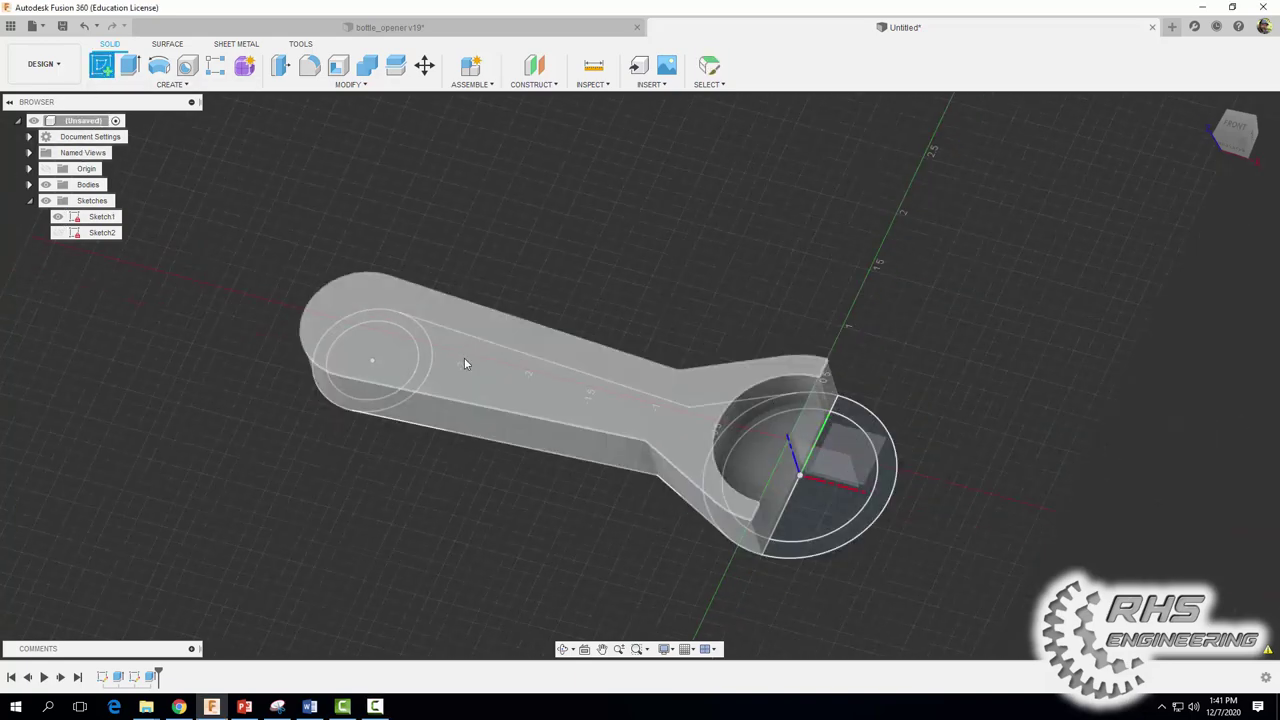
pyautogui.click(464, 357)
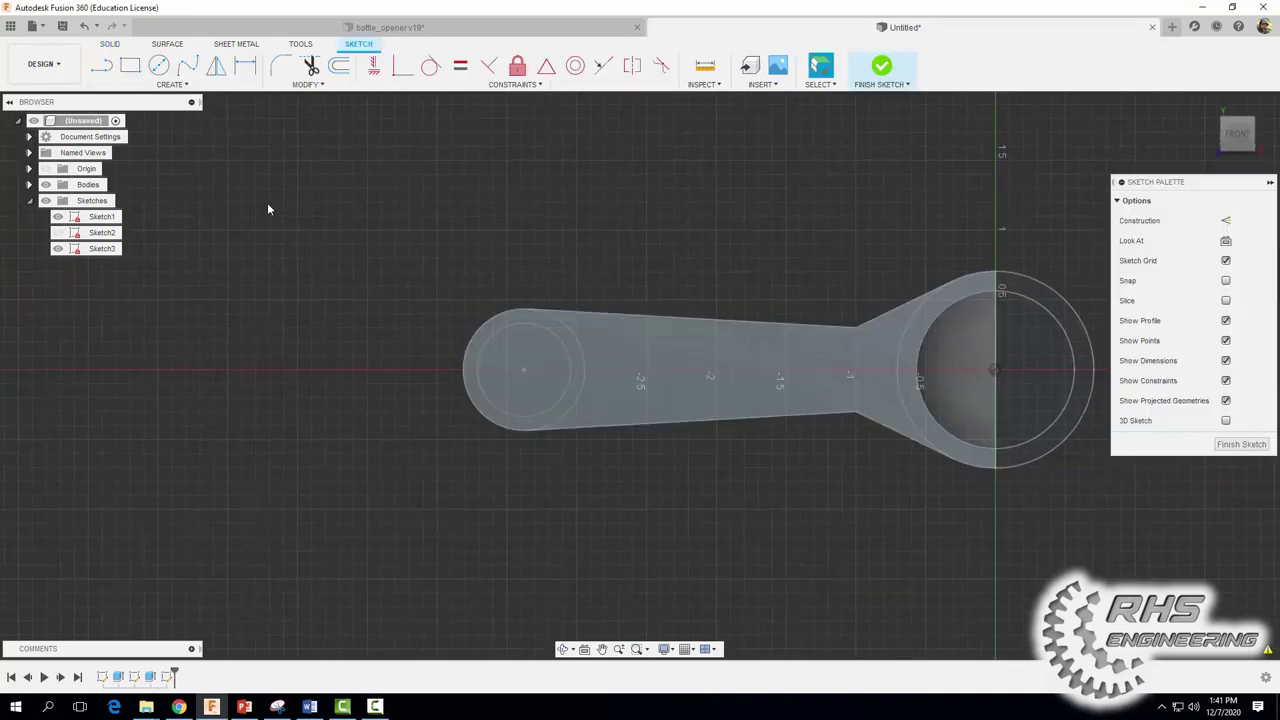
# Project the handle circle, handle edges, ring circle and both neck edges, then finish the sketch
pyautogui.click(170, 84)
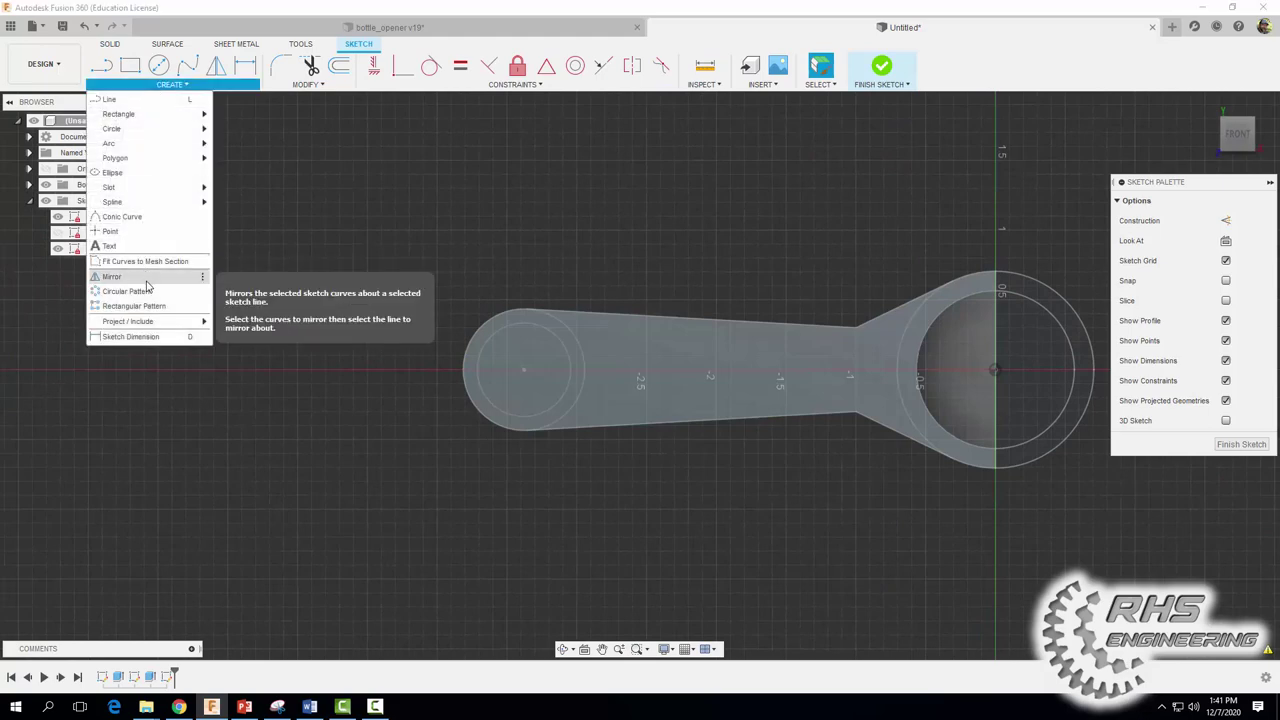
pyautogui.moveTo(180, 321)
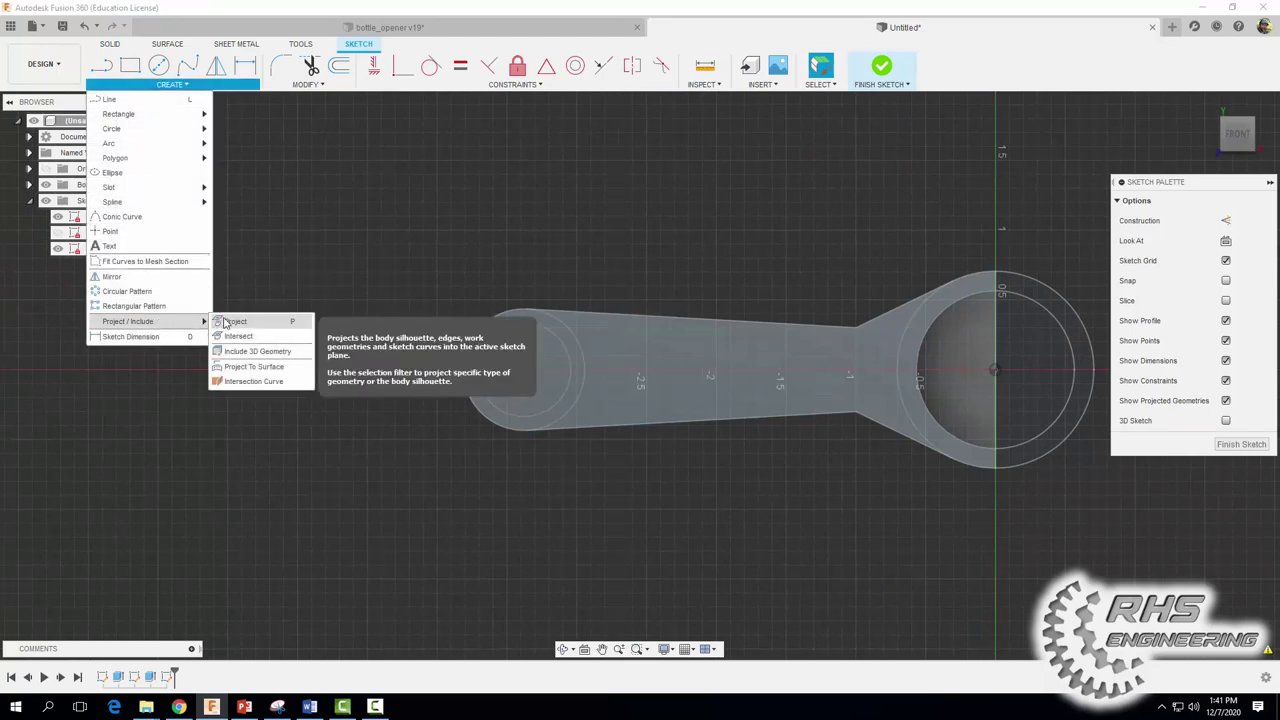
pyautogui.click(232, 321)
pyautogui.click(572, 332)
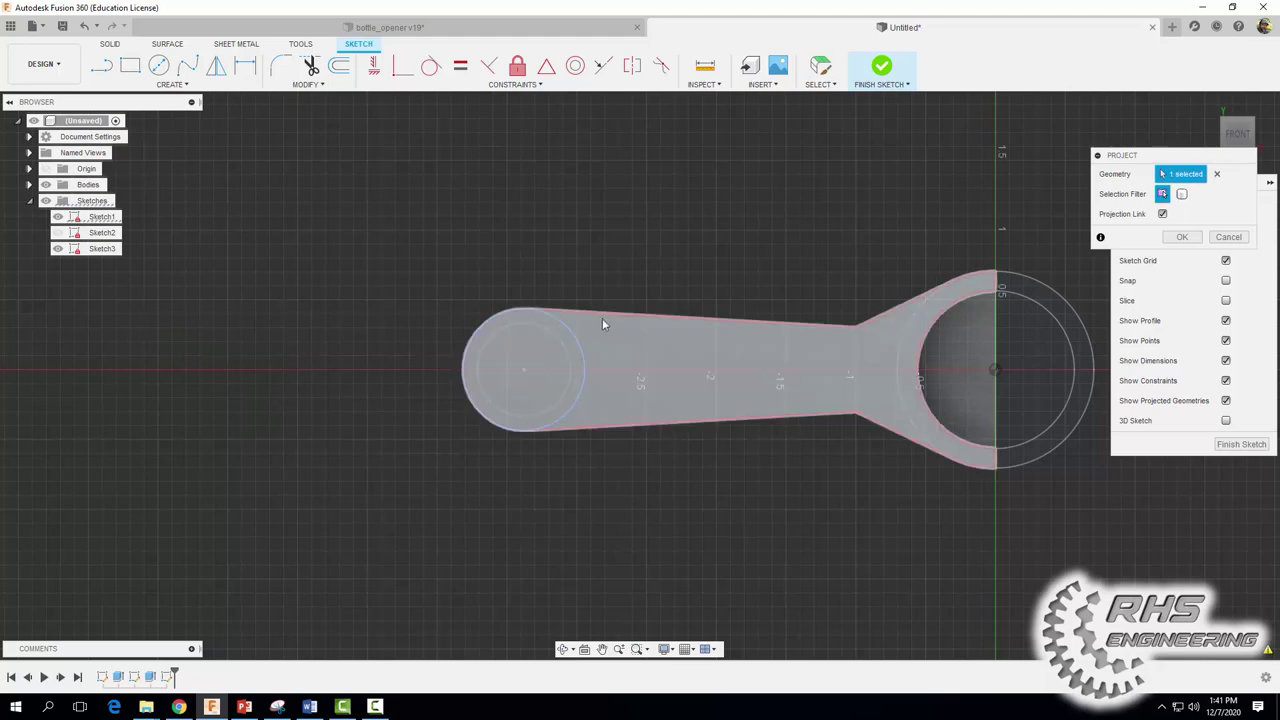
pyautogui.click(606, 317)
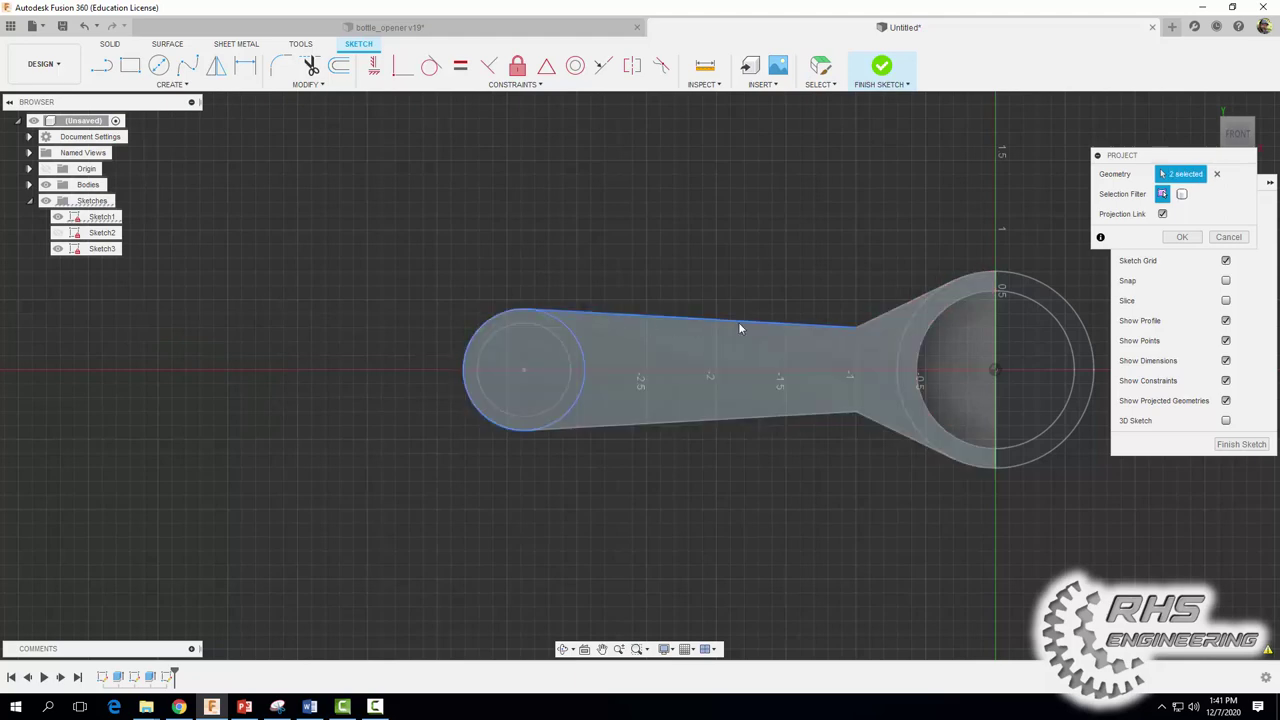
pyautogui.click(904, 324)
pyautogui.click(906, 325)
pyautogui.click(869, 419)
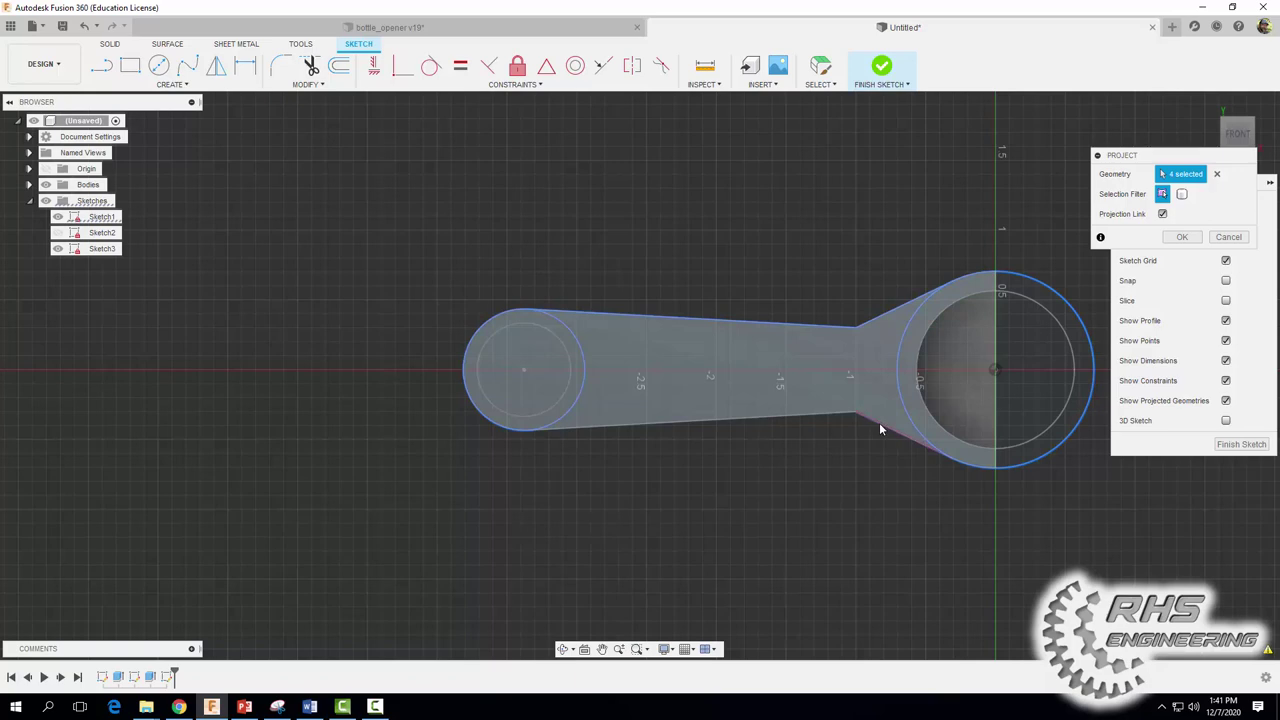
pyautogui.click(812, 422)
pyautogui.click(1180, 240)
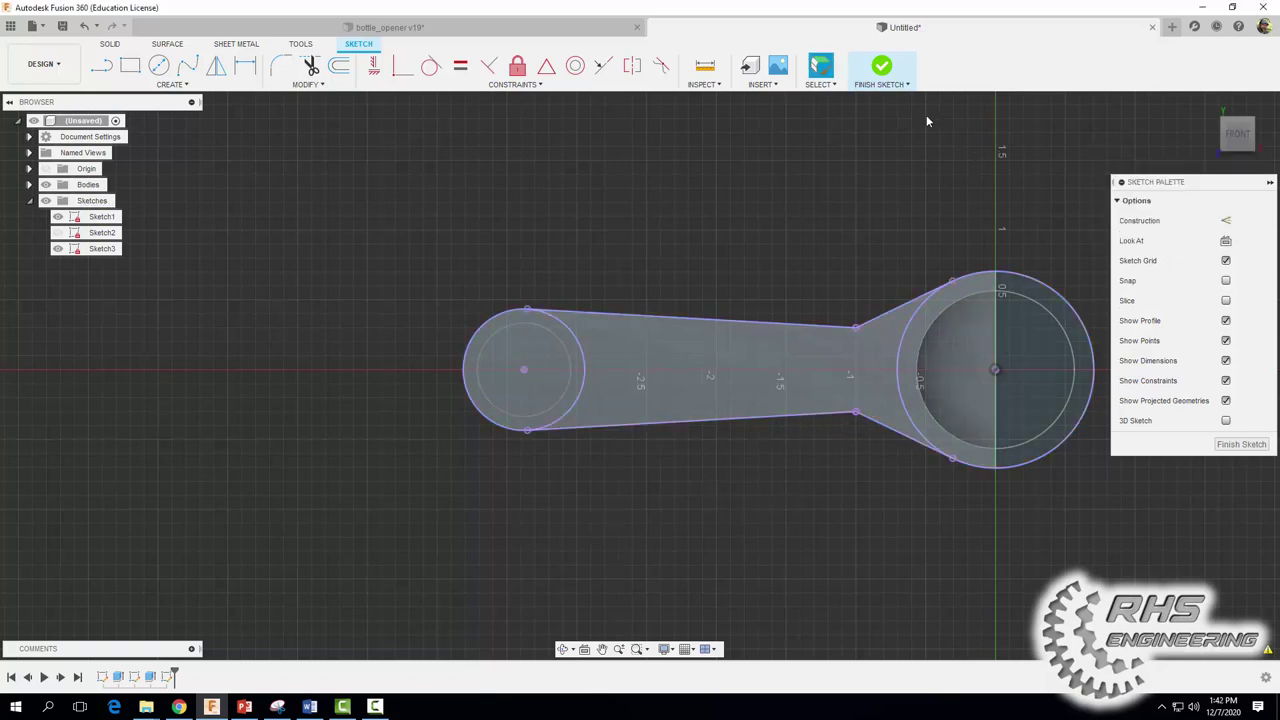
pyautogui.click(872, 66)
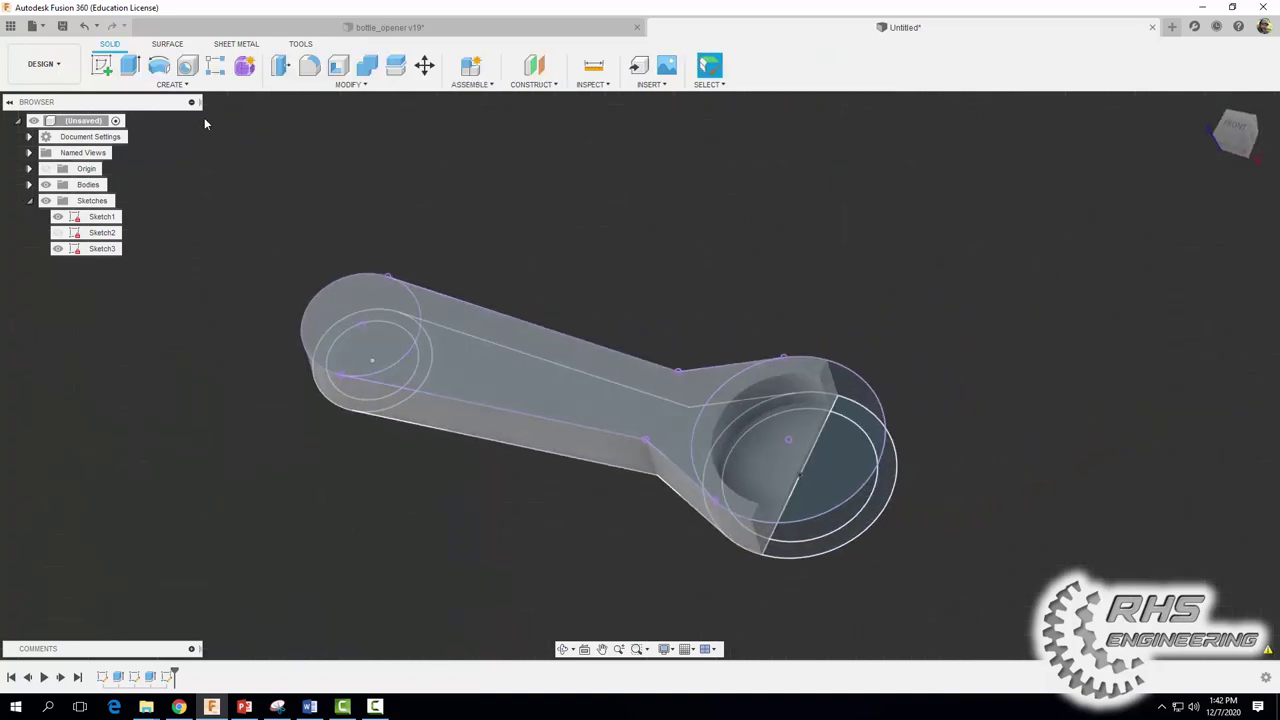
# Cut the Sketch3 handle profile -0.18 in down into the body's top
pyautogui.click(130, 65)
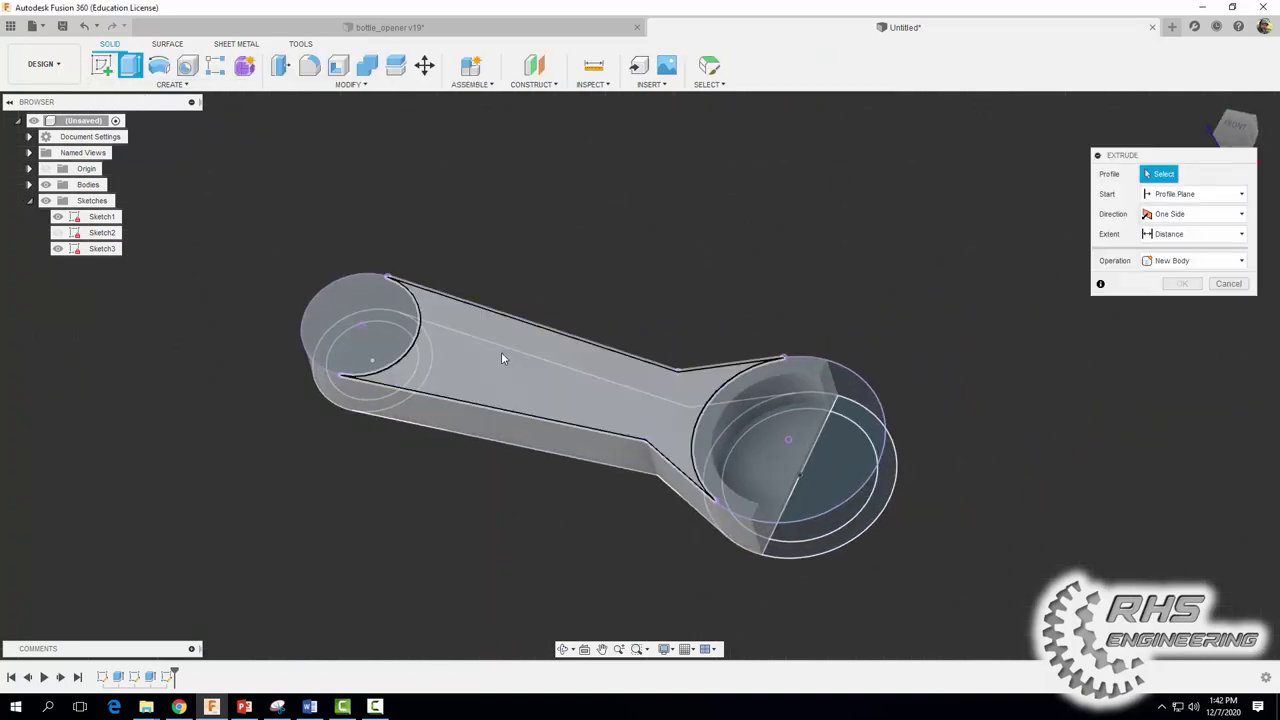
pyautogui.click(502, 352)
pyautogui.moveTo(553, 366); pyautogui.dragTo(557, 385)
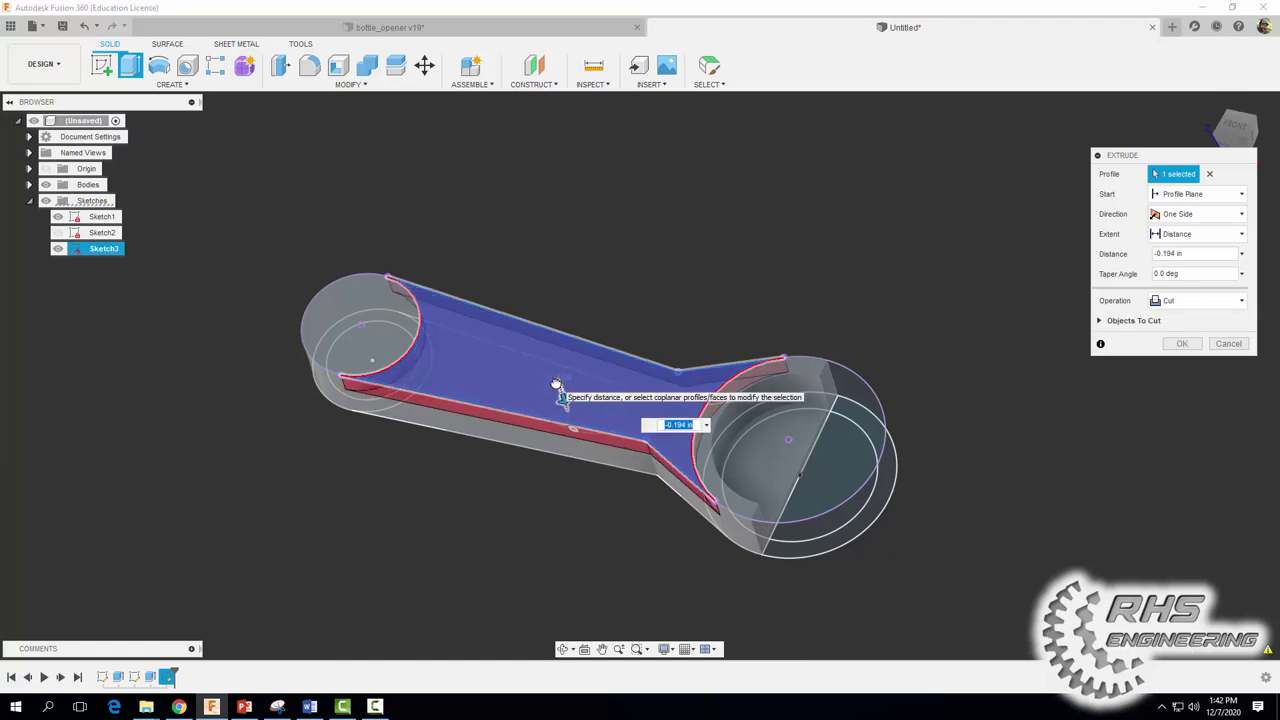
pyautogui.press('BackSpace')
pyautogui.write('-.18')
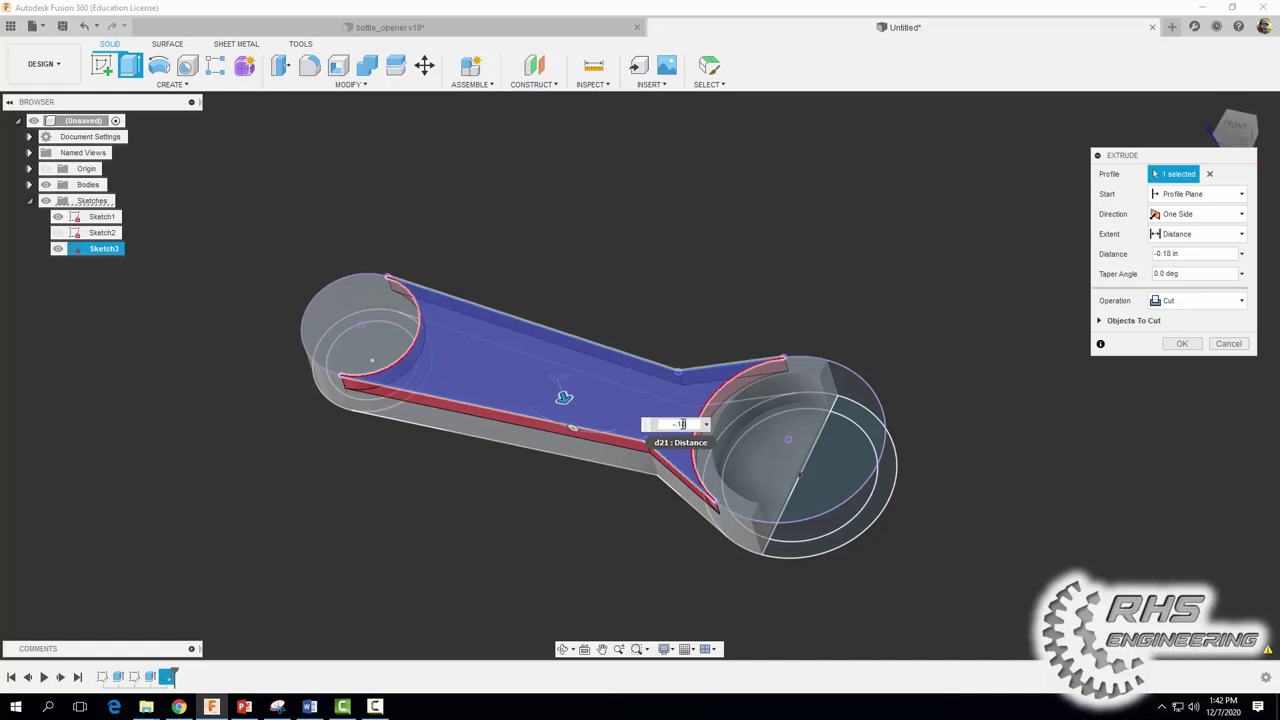
pyautogui.click(1178, 344)
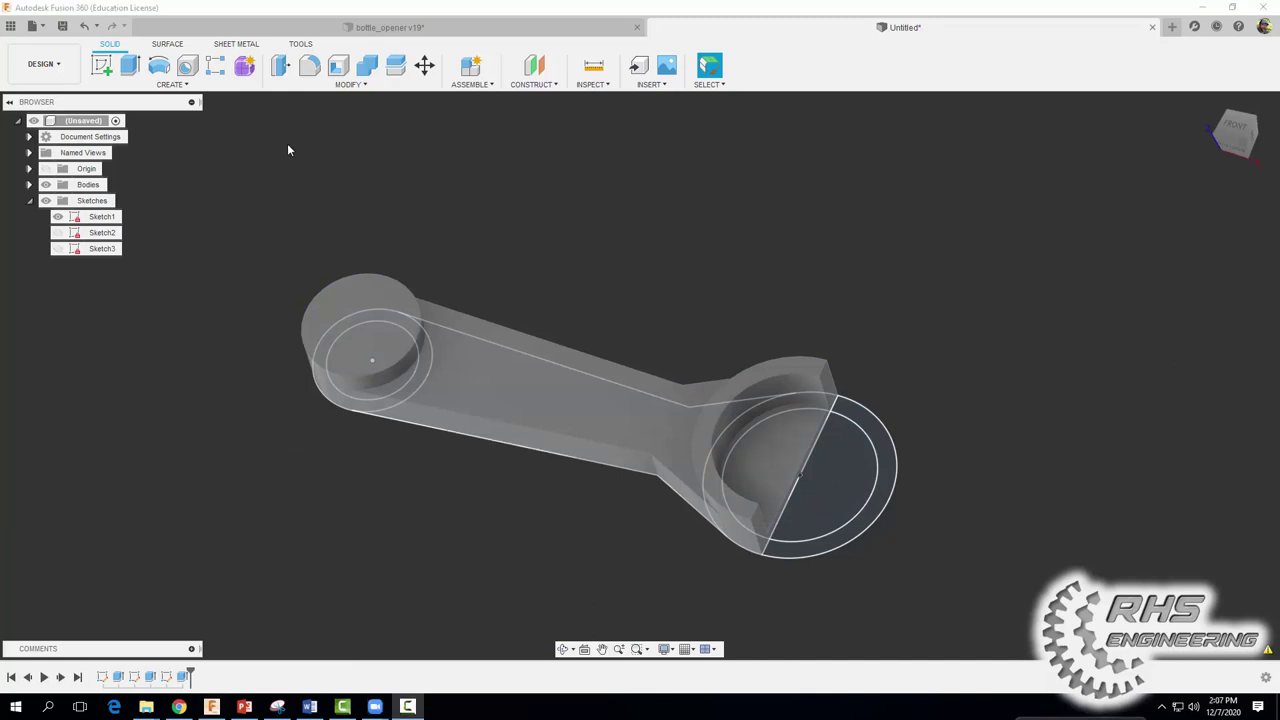
# Round both edges where the handle meets the ring with 0.5 in fillets
pyautogui.click(309, 65)
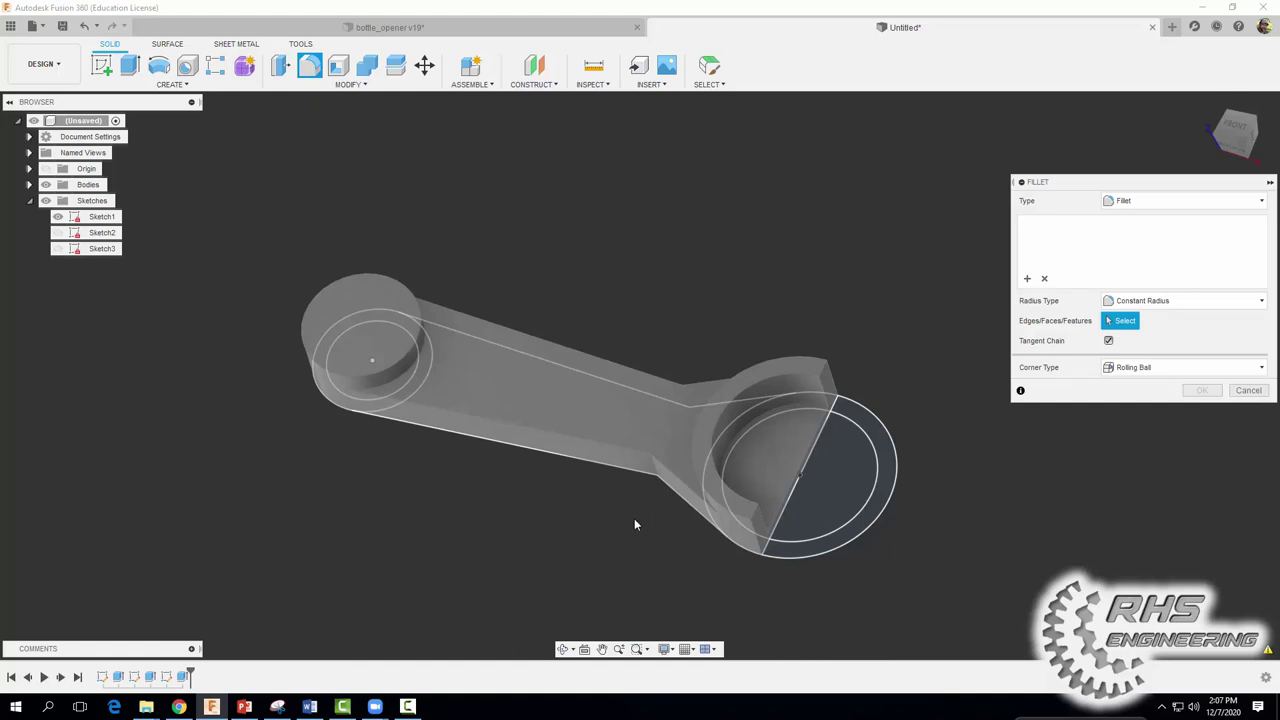
pyautogui.scroll(3, 630, 522)
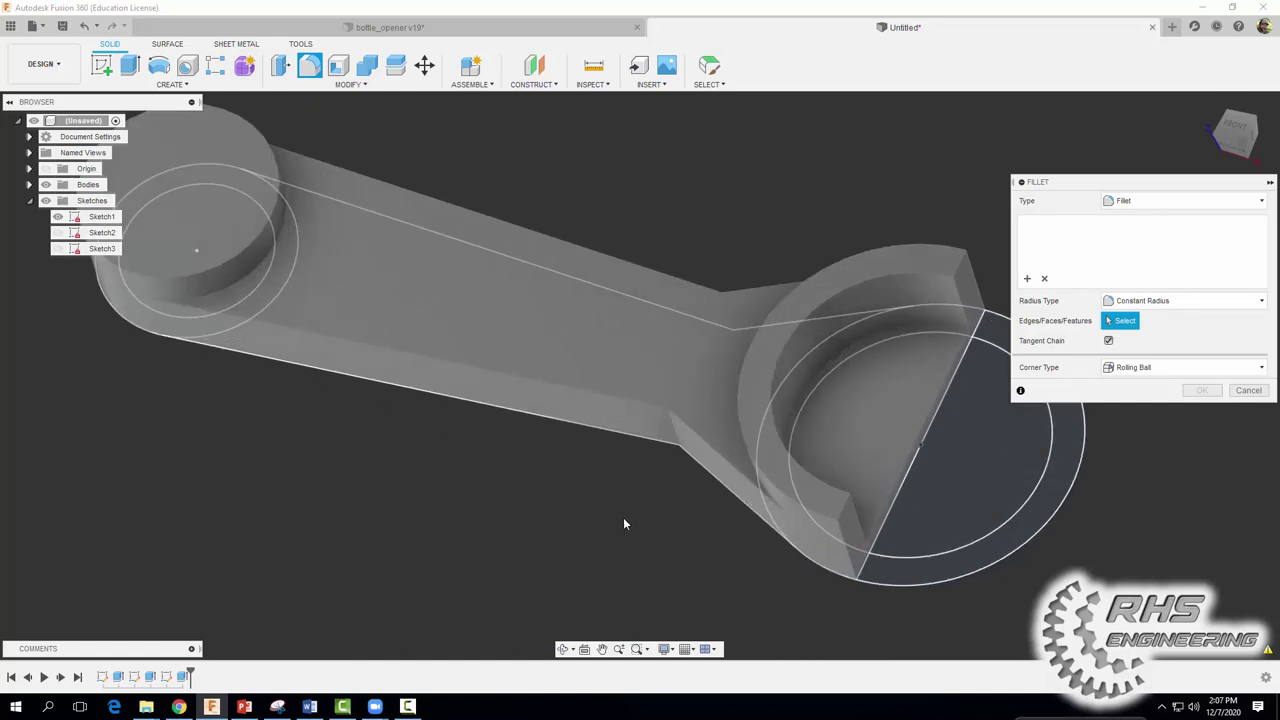
pyautogui.click(669, 420)
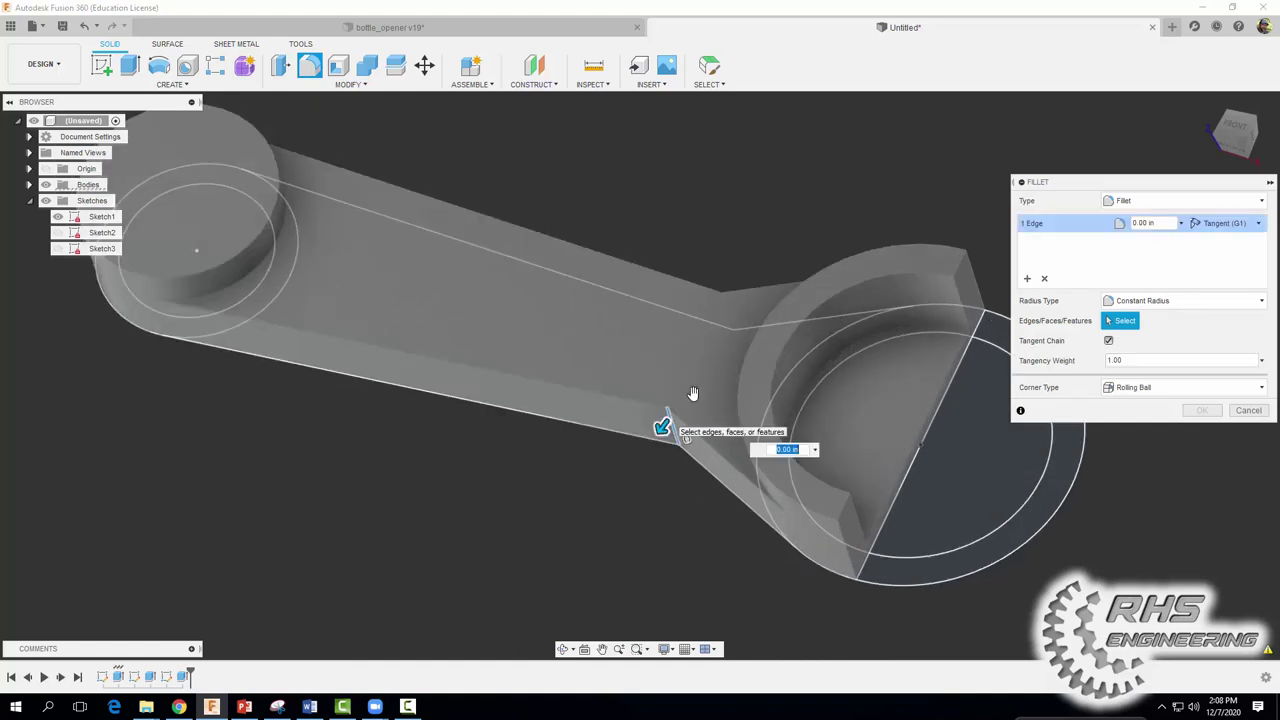
pyautogui.click(725, 304)
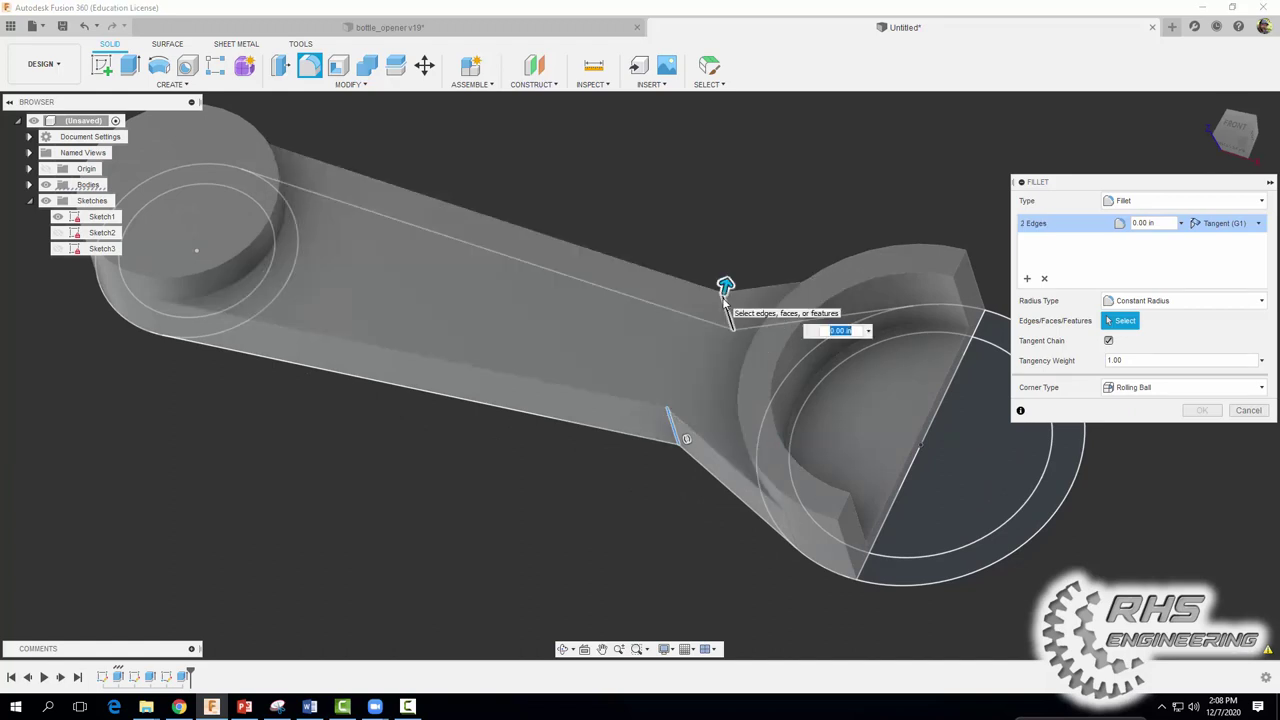
pyautogui.press('BackSpace')
pyautogui.write('.5')
pyautogui.press('Return')
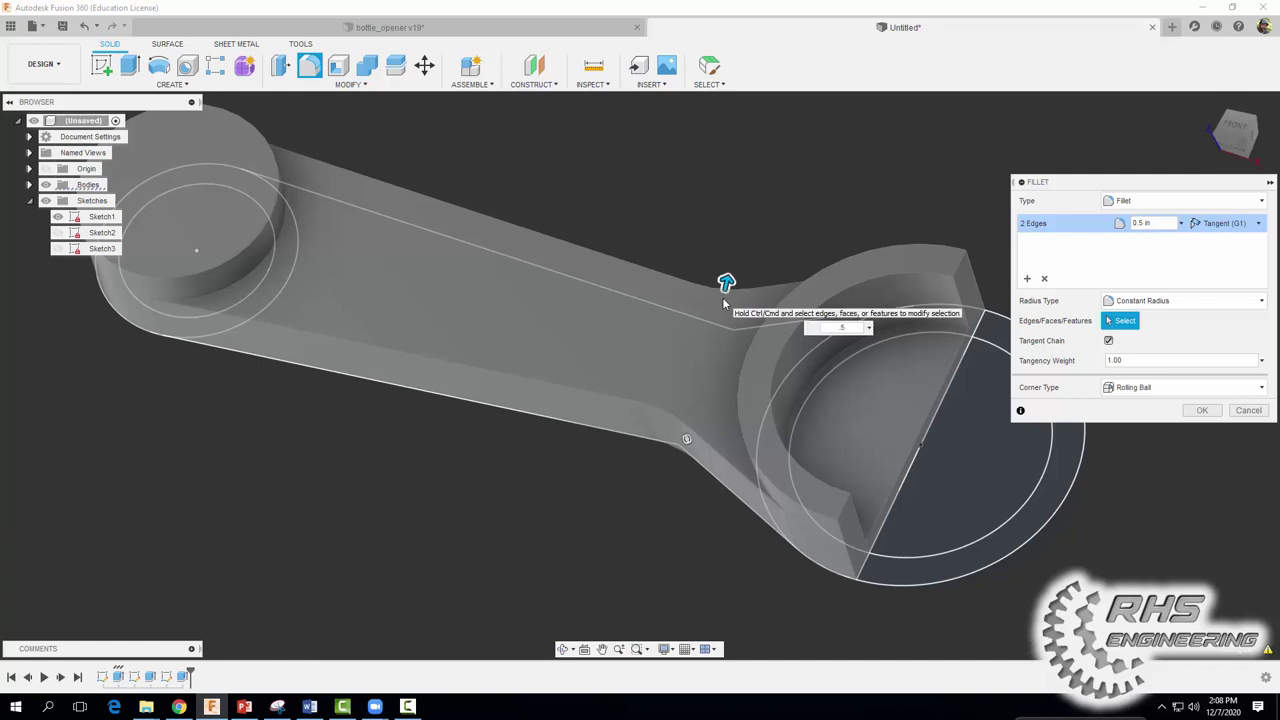
pyautogui.click(1191, 413)
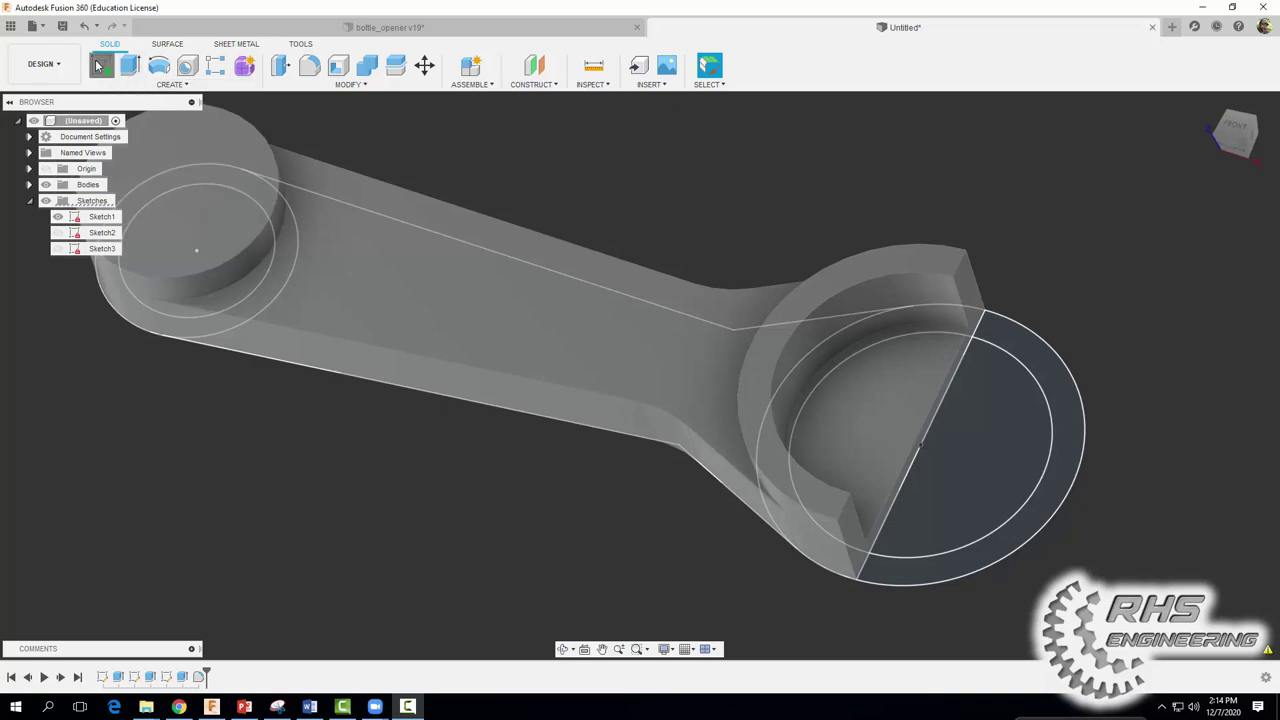
pyautogui.click(101, 65)
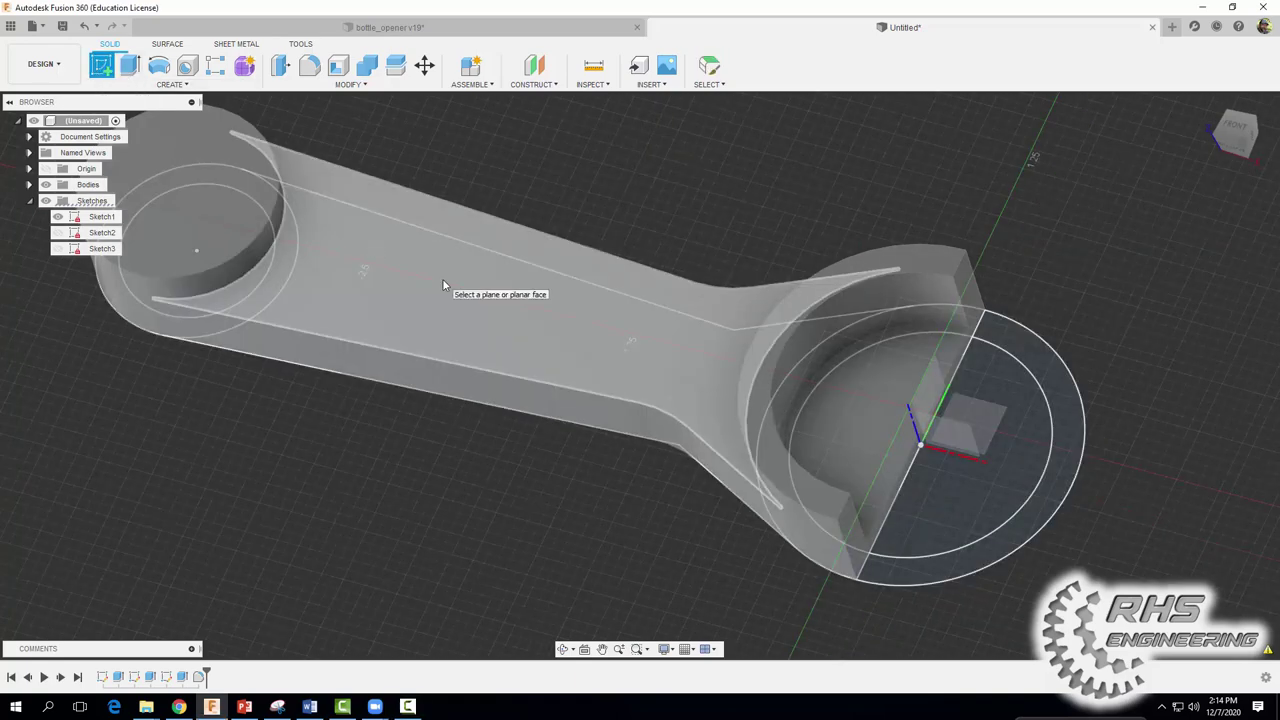
# Start Sketch5 on the top face and project the handle face outline into it
pyautogui.click(443, 284)
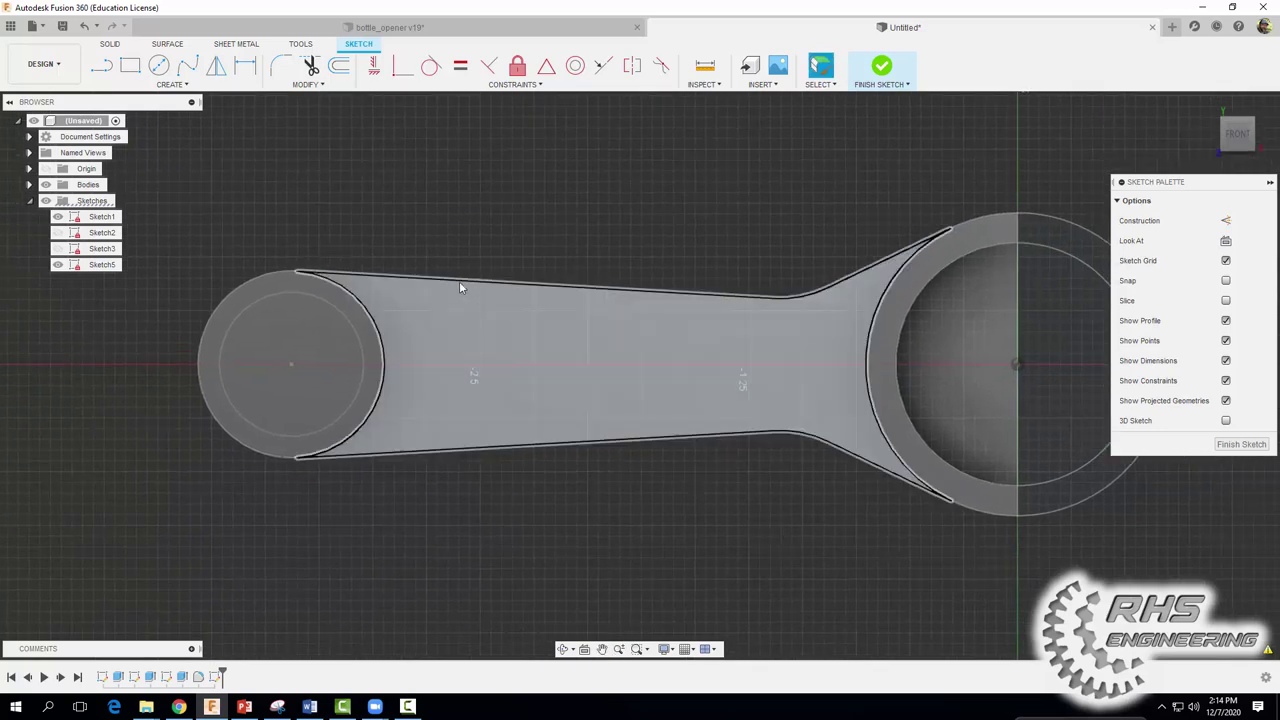
pyautogui.click(170, 84)
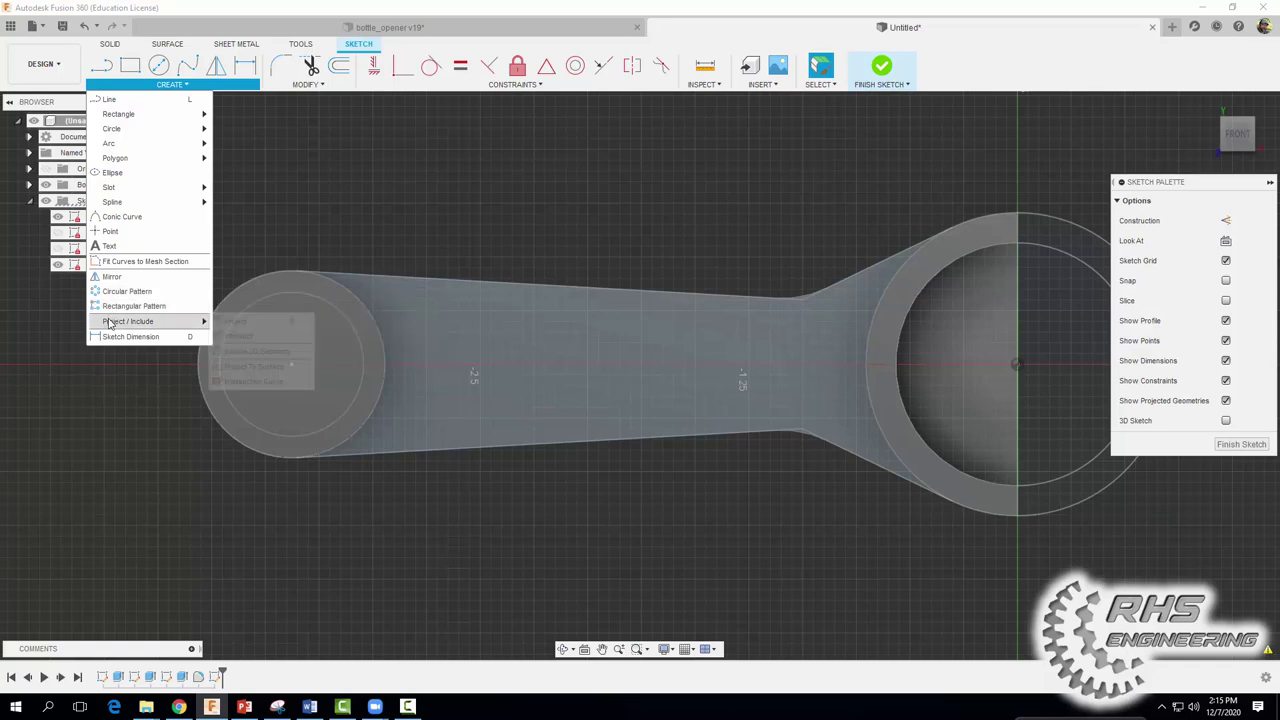
pyautogui.moveTo(130, 321)
pyautogui.click(230, 320)
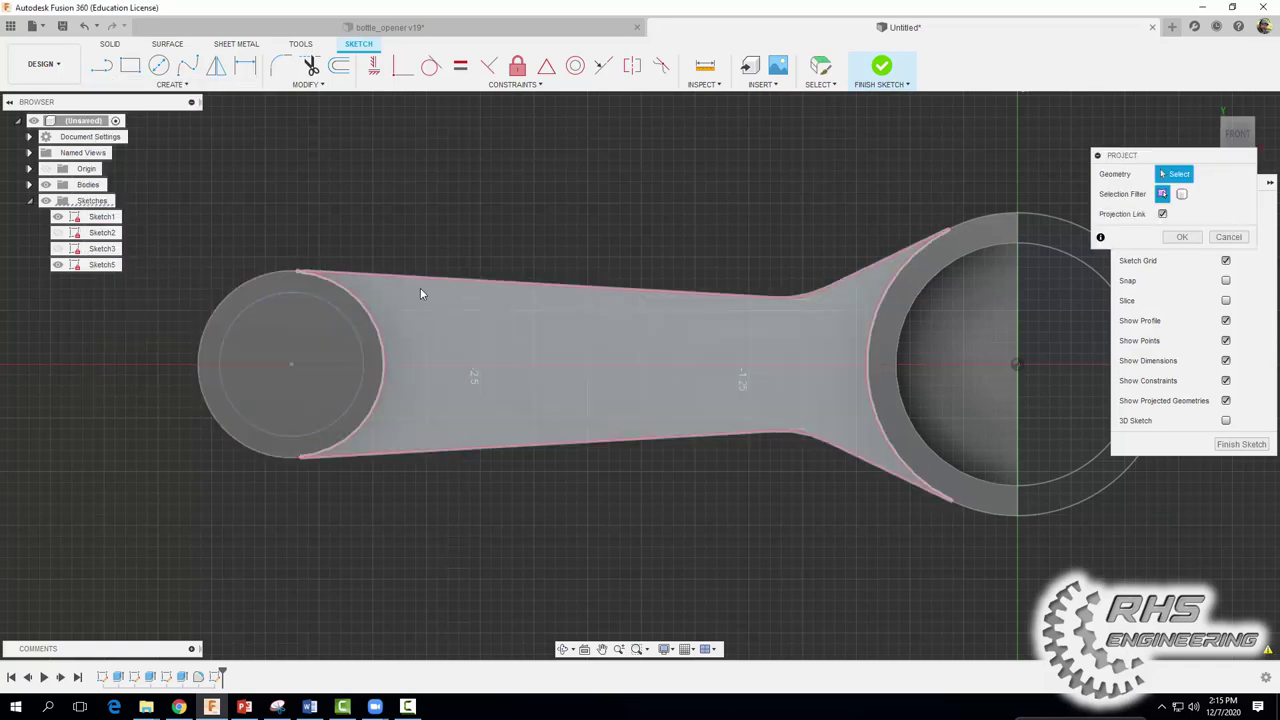
pyautogui.click(420, 290)
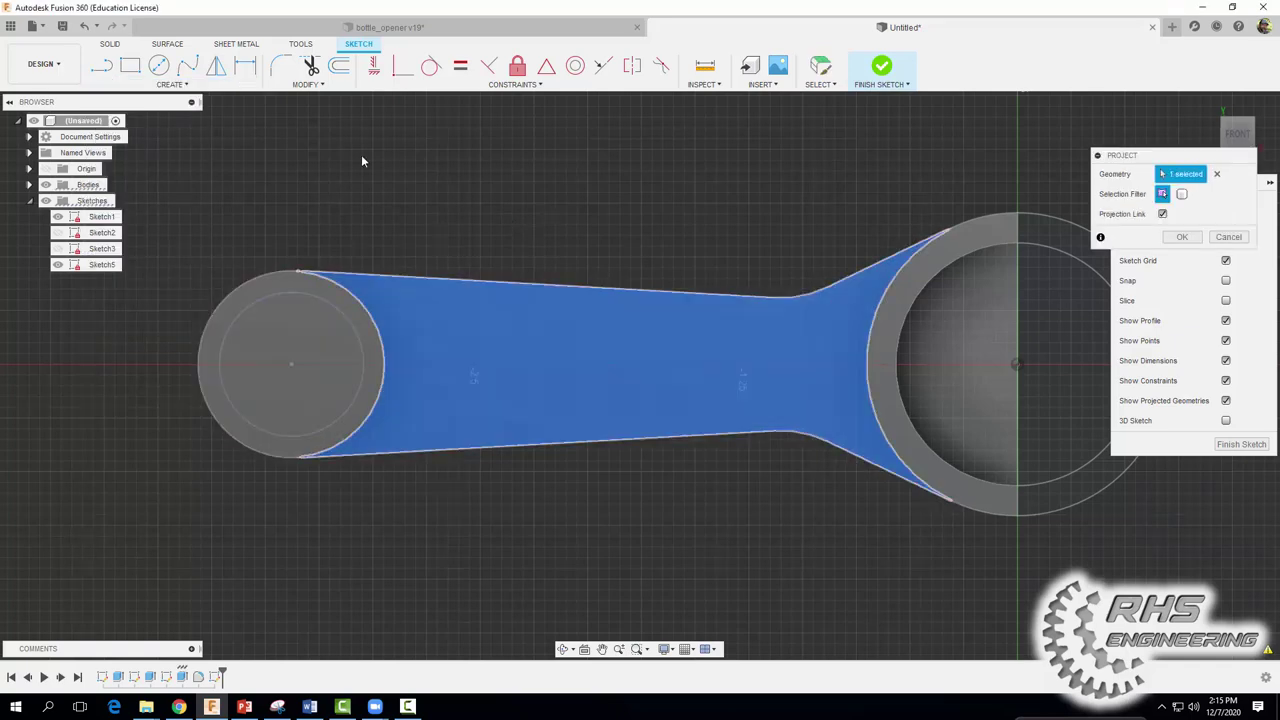
pyautogui.click(160, 66)
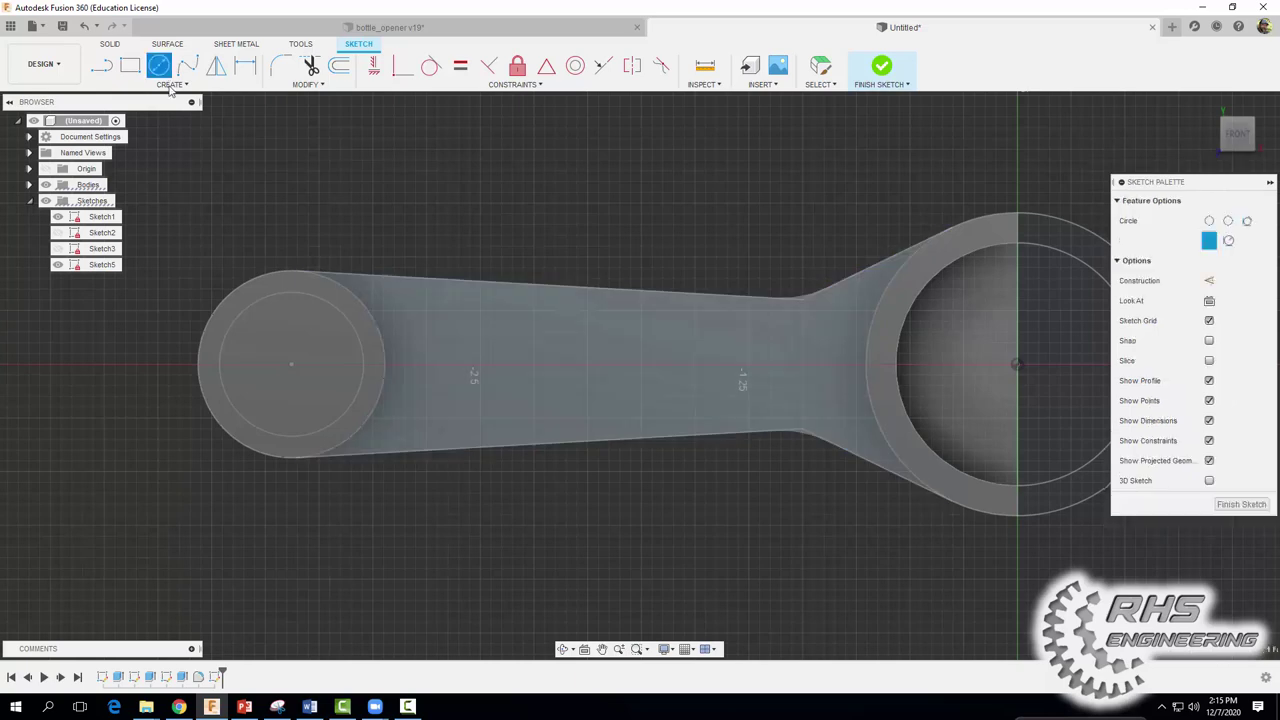
# Draw a Ø1.3 circle centred on the small end and a Ø1.86 circle on the ring
pyautogui.click(291, 365)
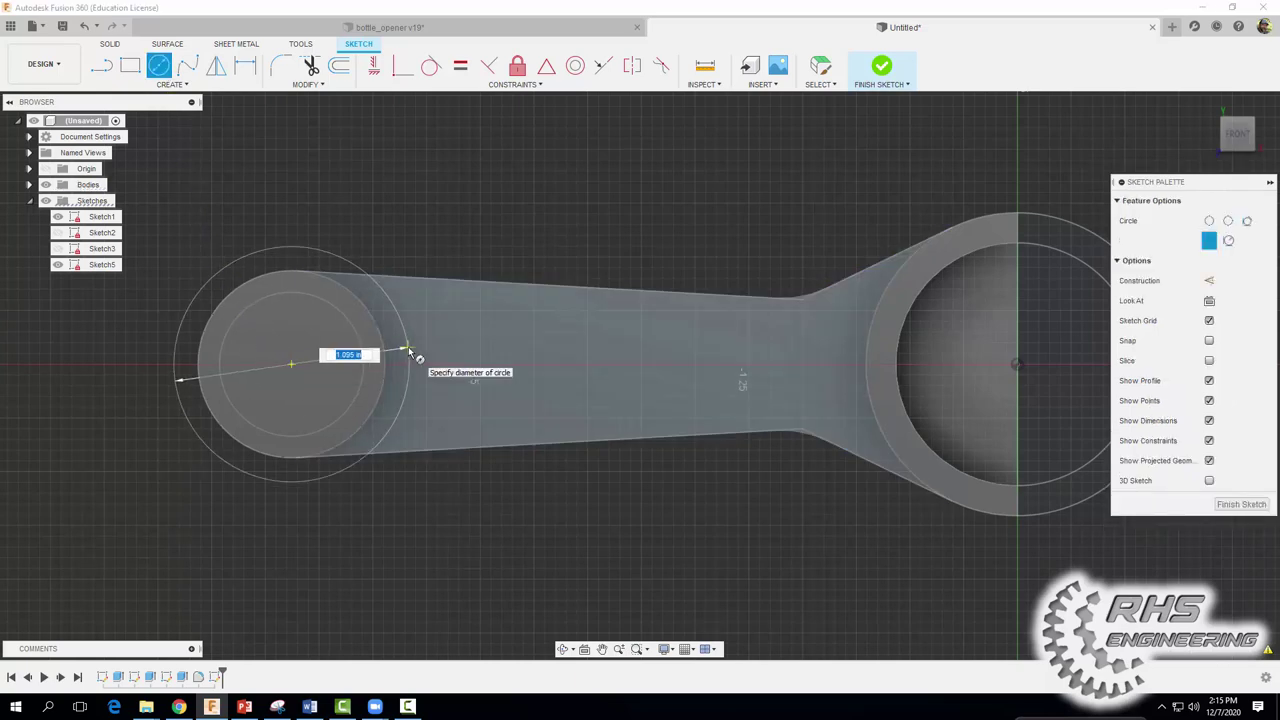
pyautogui.write('1.3')
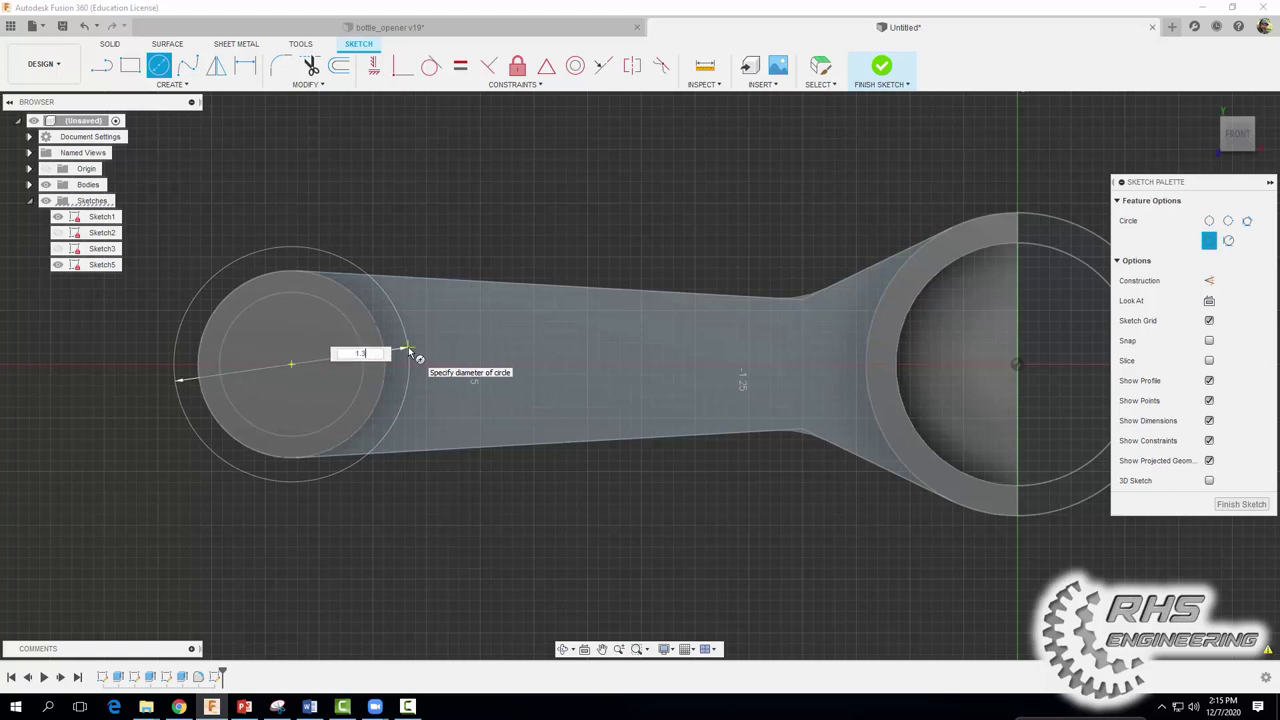
pyautogui.press('Return')
pyautogui.press('Escape')
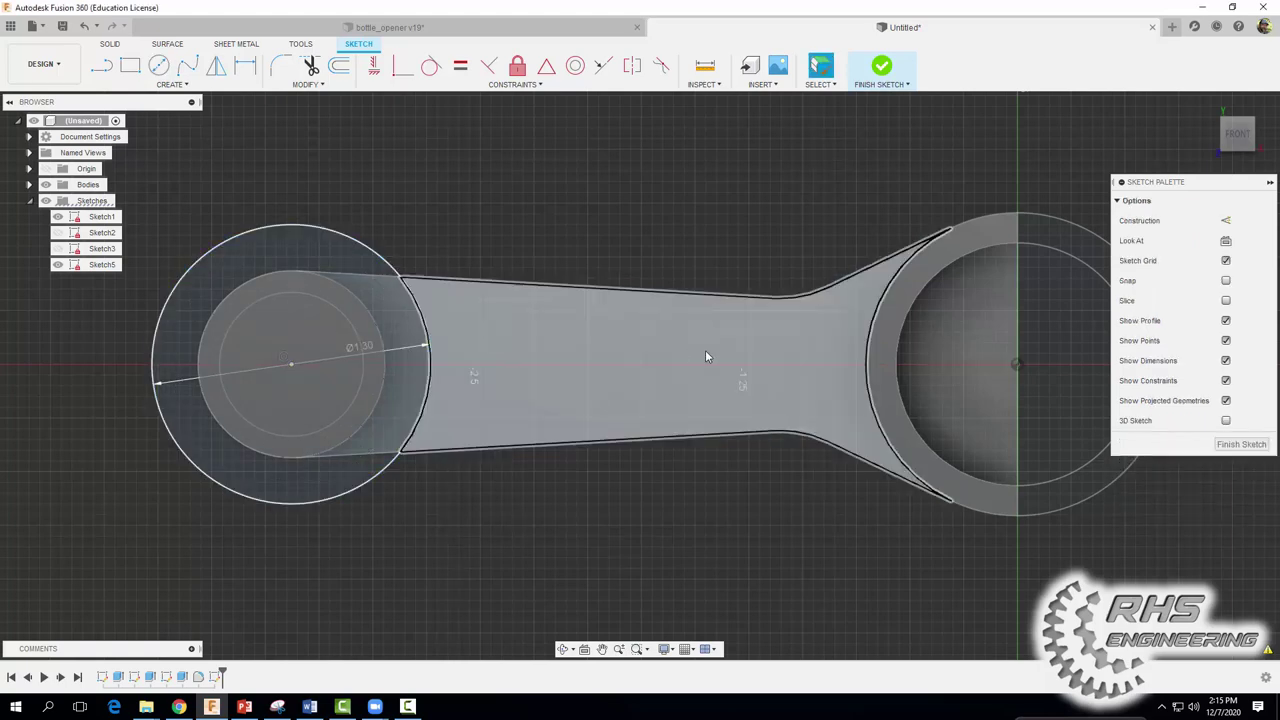
pyautogui.click(159, 67)
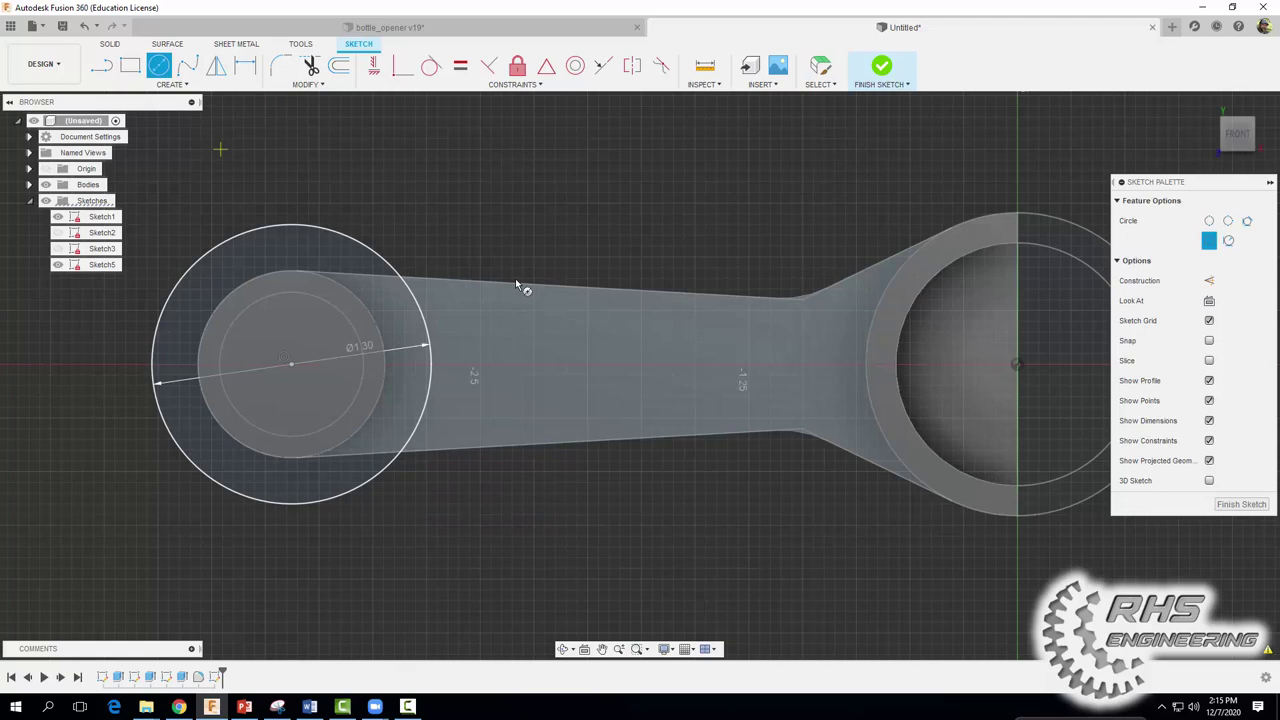
pyautogui.click(1017, 366)
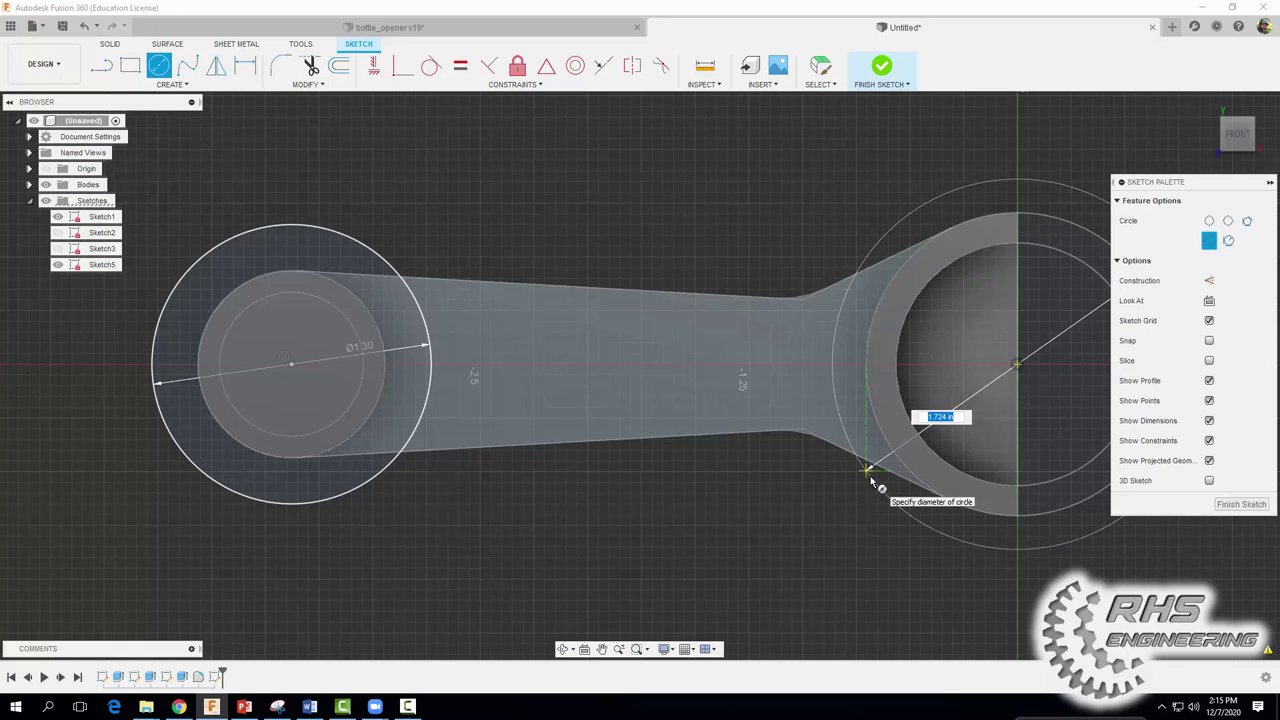
pyautogui.write('1.86')
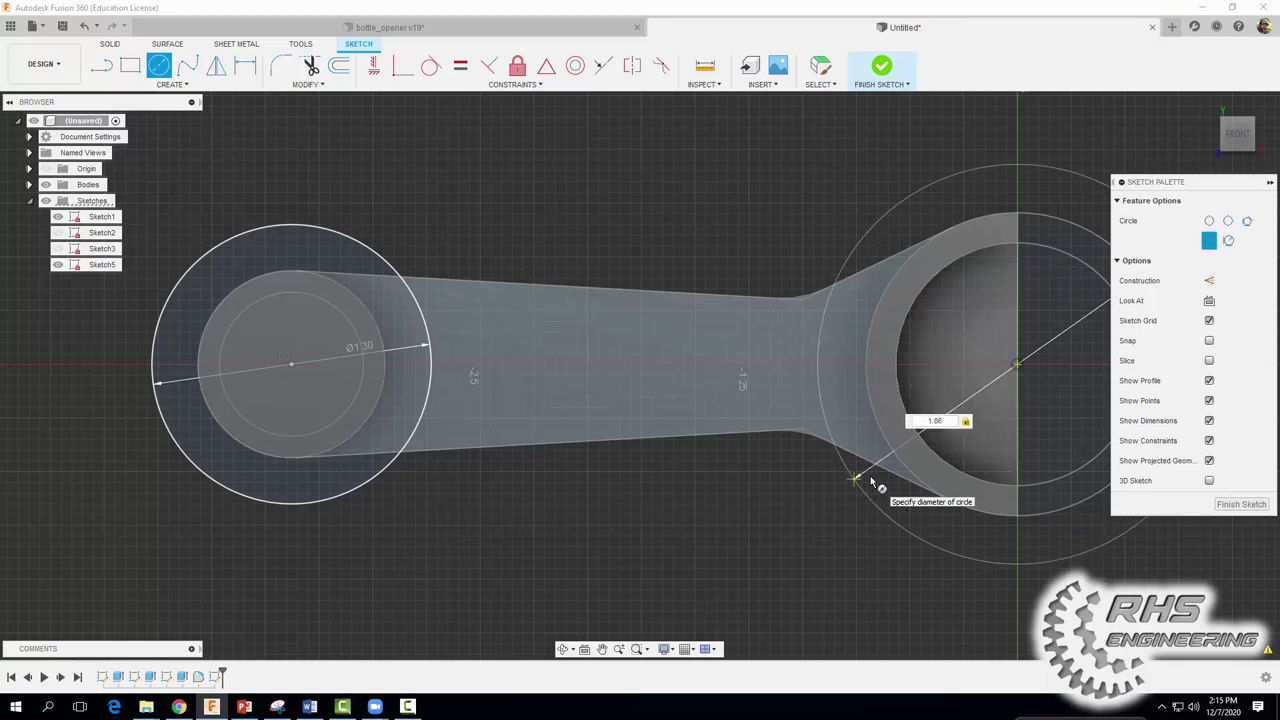
pyautogui.press('Return')
pyautogui.press('Escape')
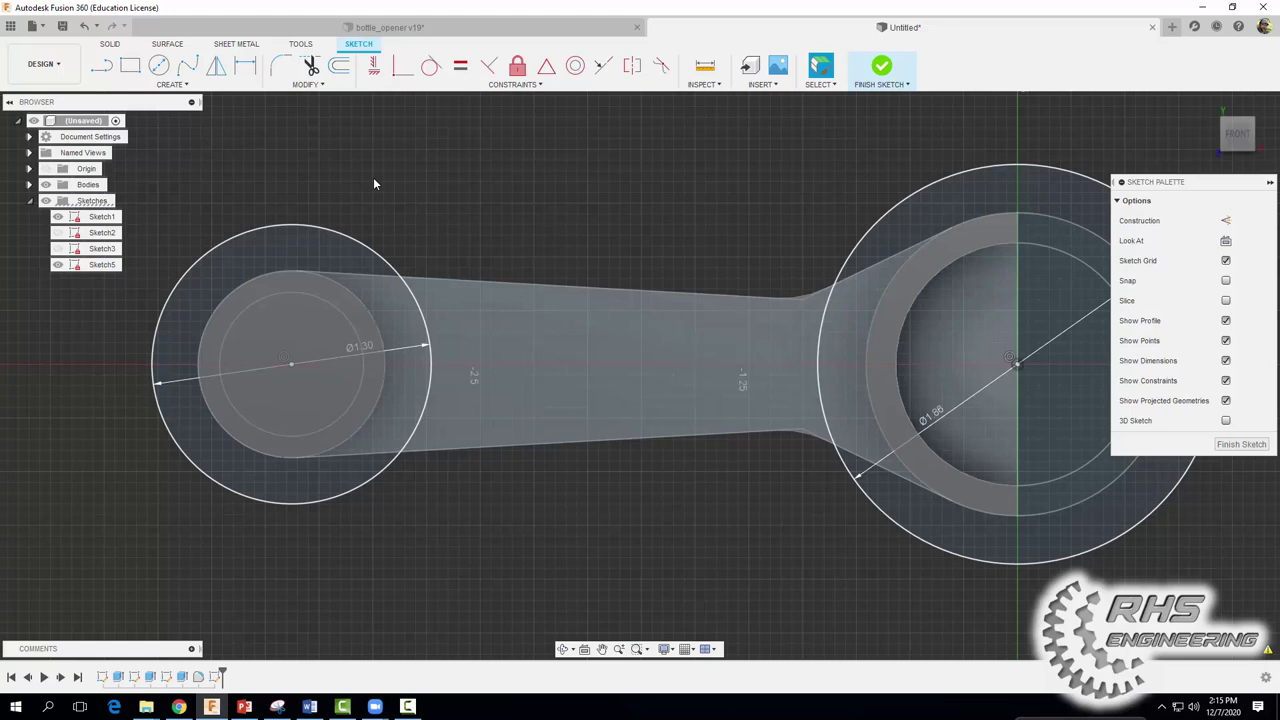
# Offset the projected handle outline inward by 0.1 in (-.1)
pyautogui.click(340, 66)
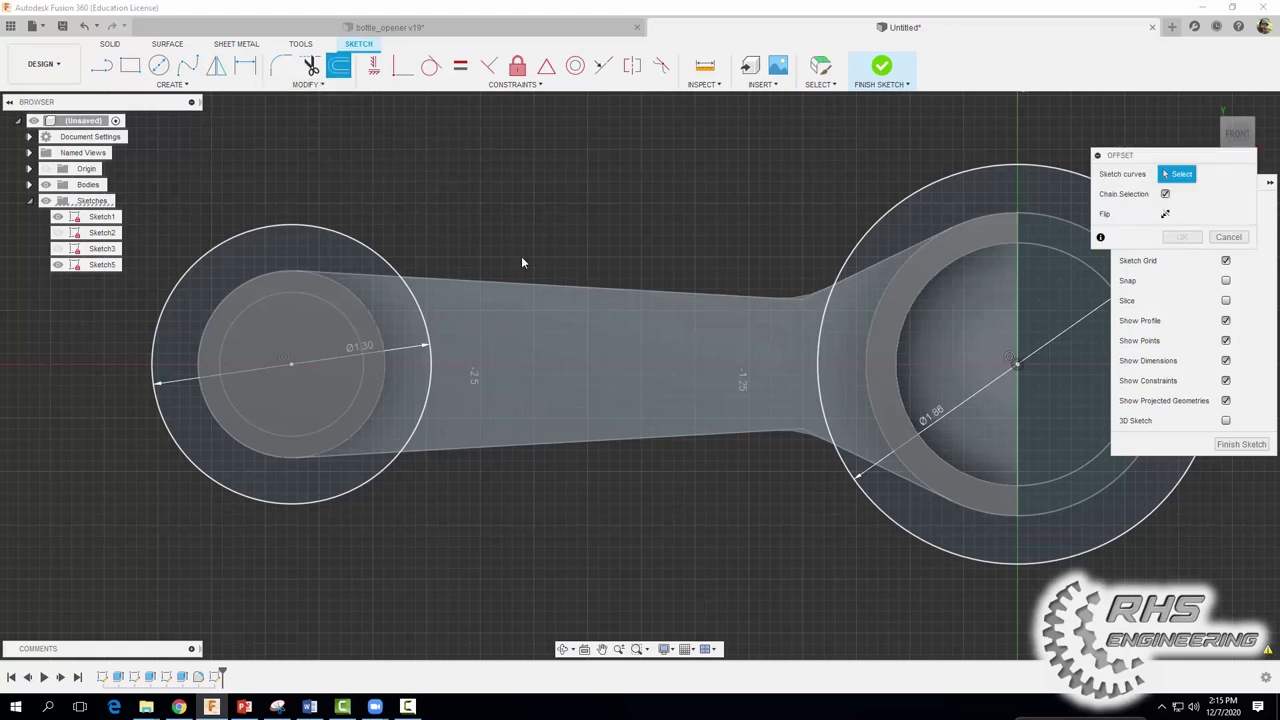
pyautogui.click(578, 284)
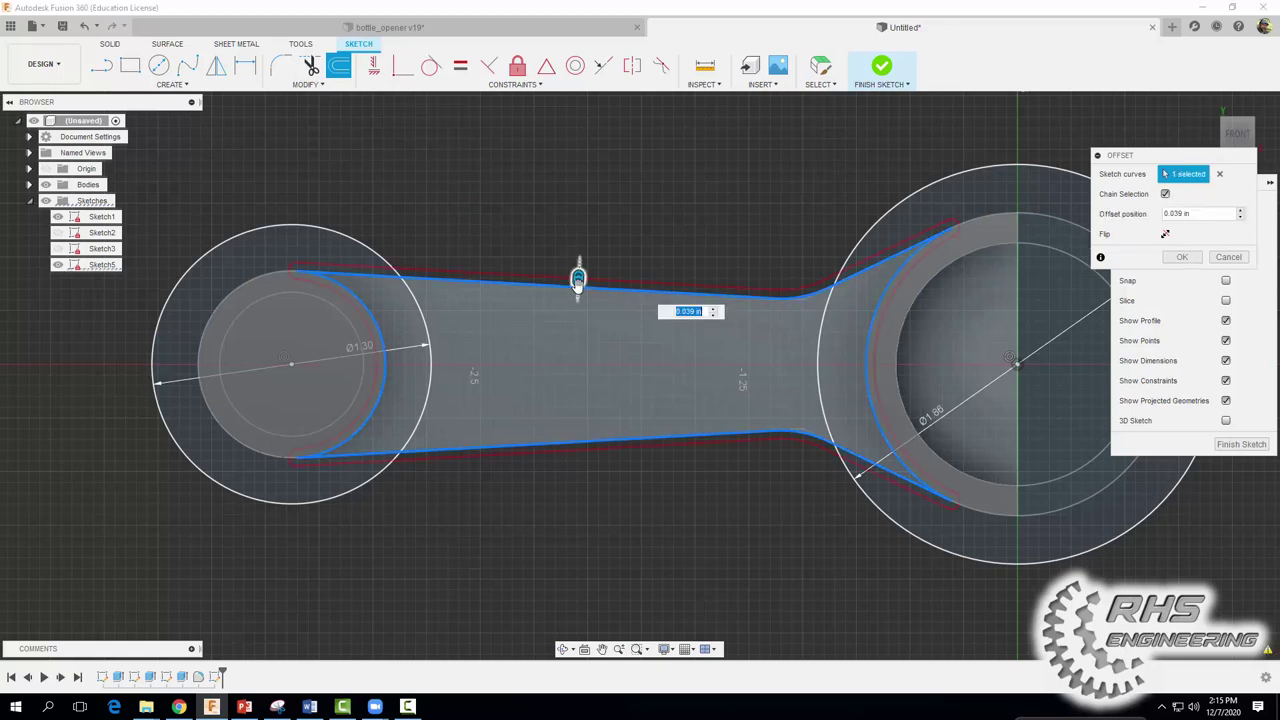
pyautogui.moveTo(578, 281); pyautogui.dragTo(577, 298)
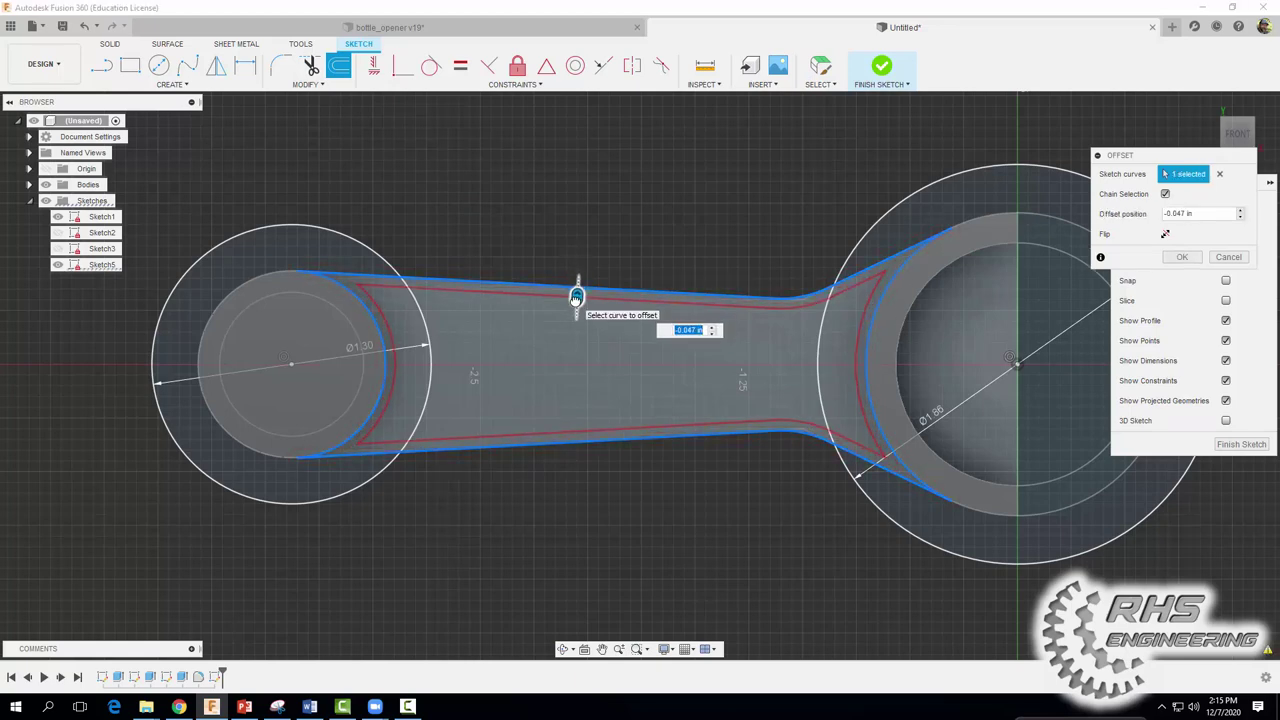
pyautogui.write('-.1')
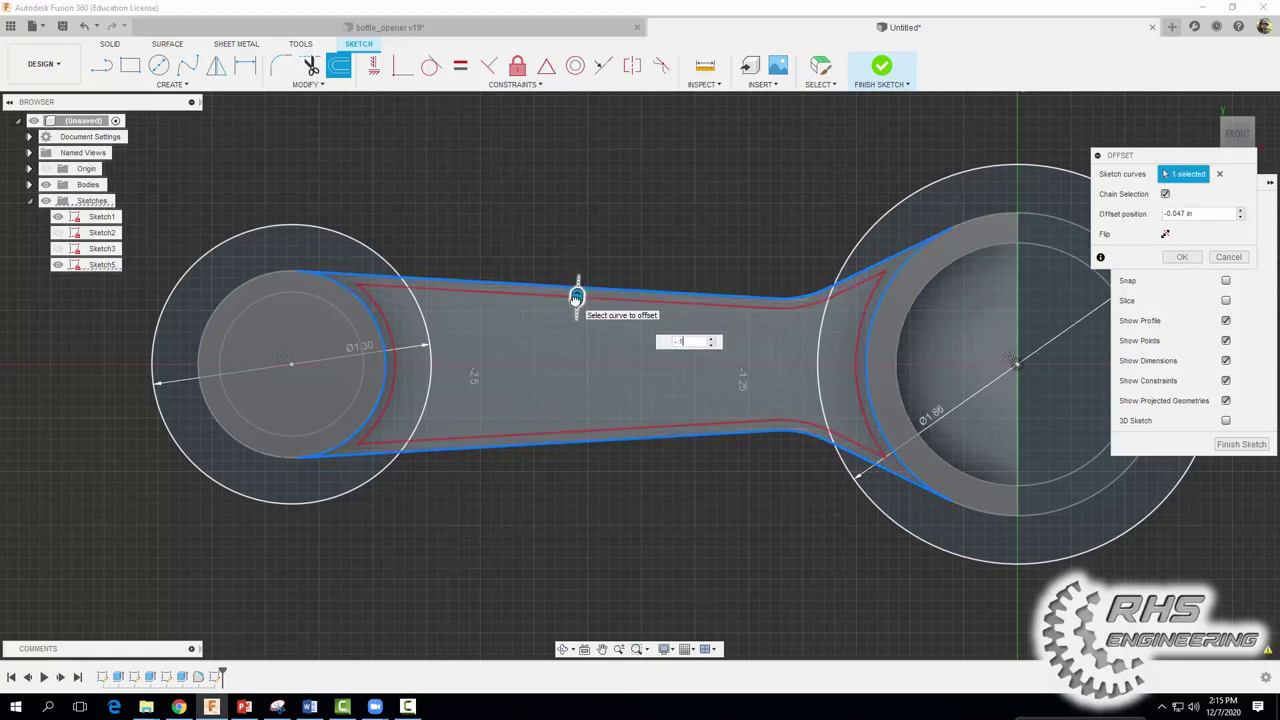
pyautogui.press('Return')
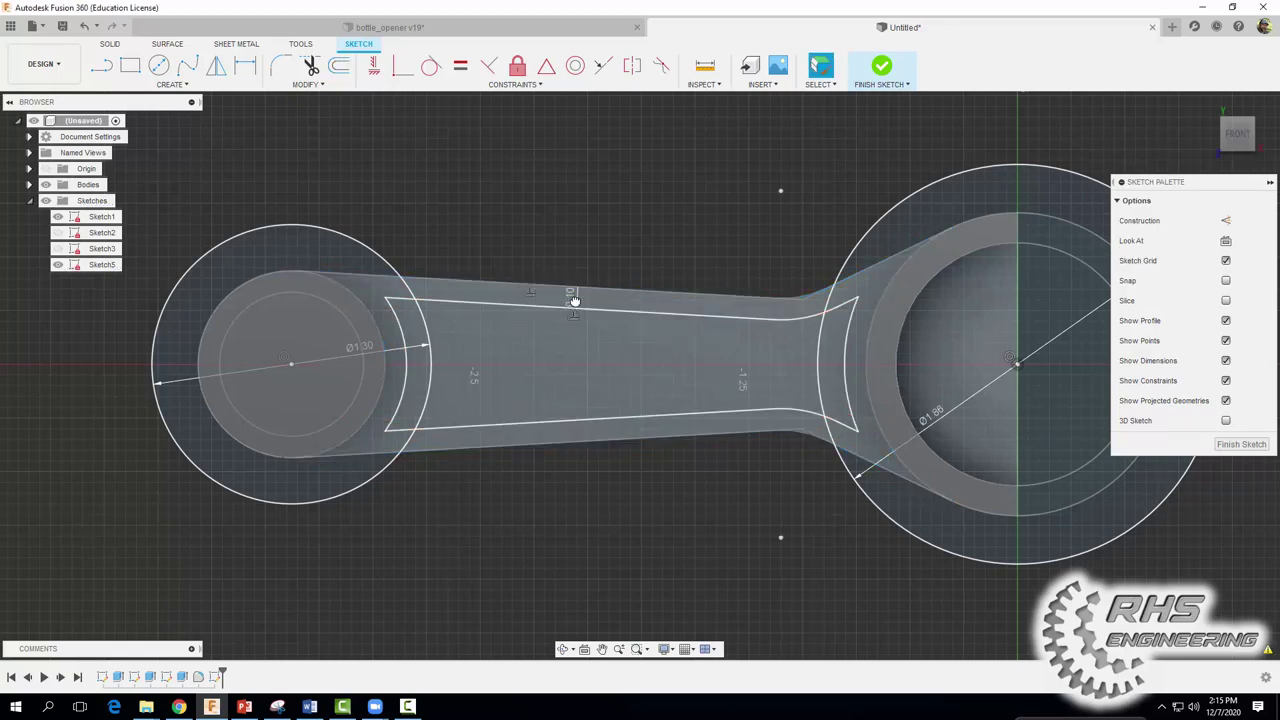
# Trim the offset outline's end arcs, corner leftovers and unneeded arcs of both large circles
pyautogui.click(311, 68)
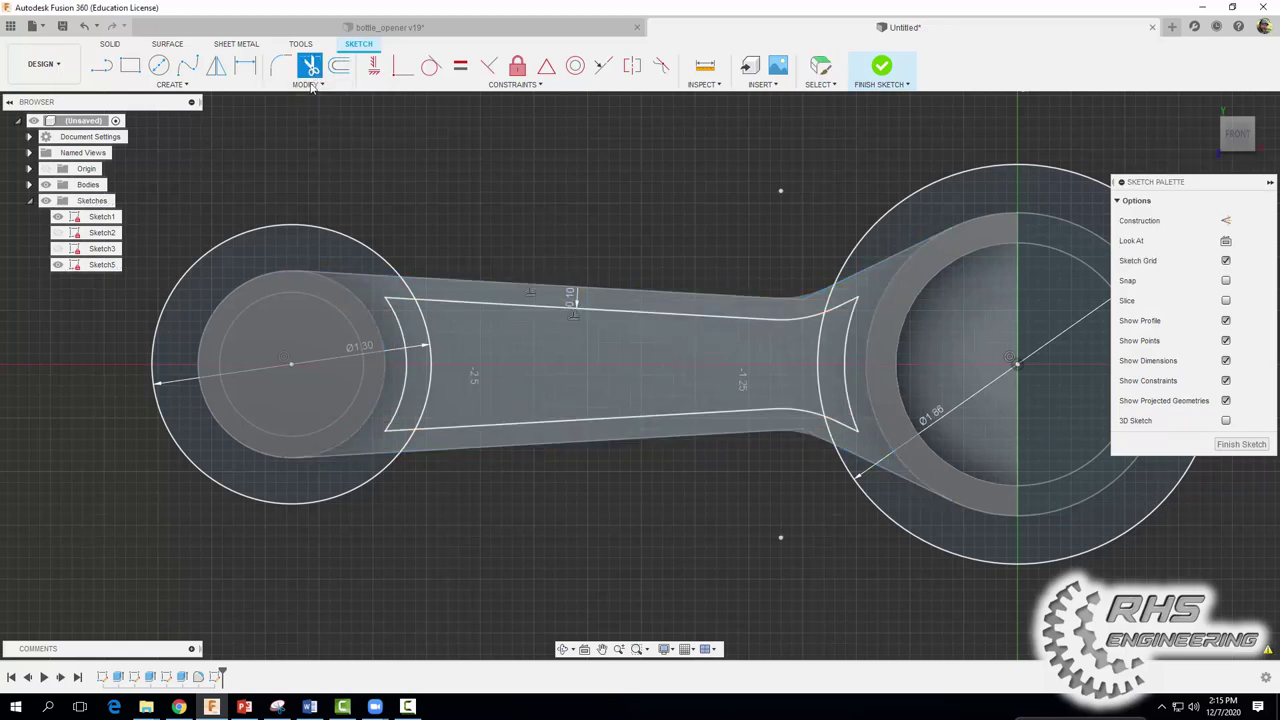
pyautogui.click(398, 312)
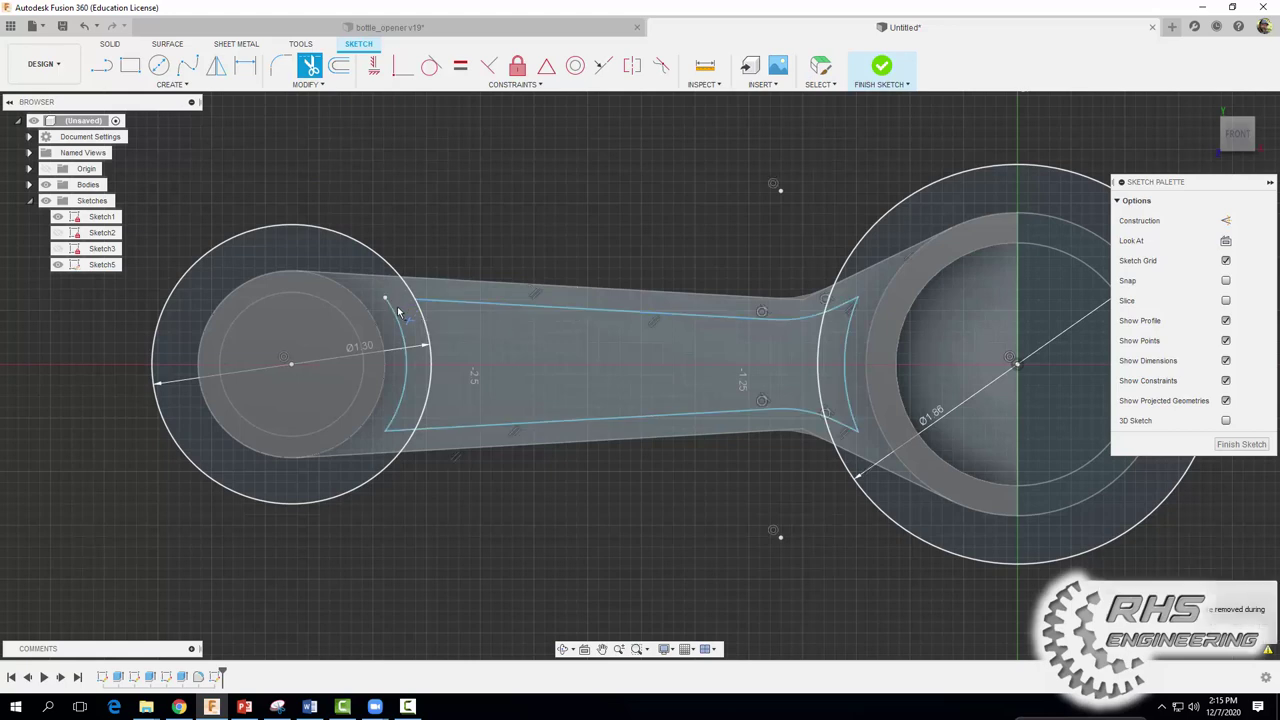
pyautogui.click(398, 312)
pyautogui.click(401, 433)
pyautogui.click(840, 311)
pyautogui.click(855, 362)
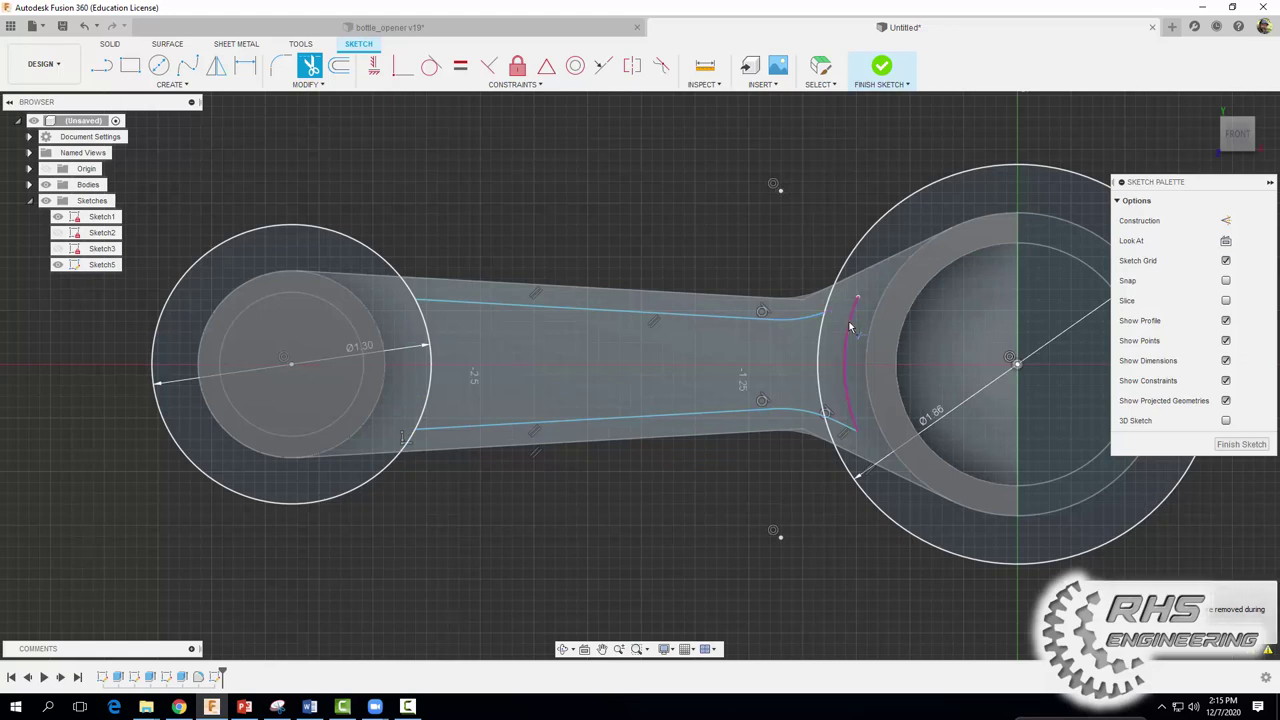
pyautogui.click(850, 430)
pyautogui.click(838, 448)
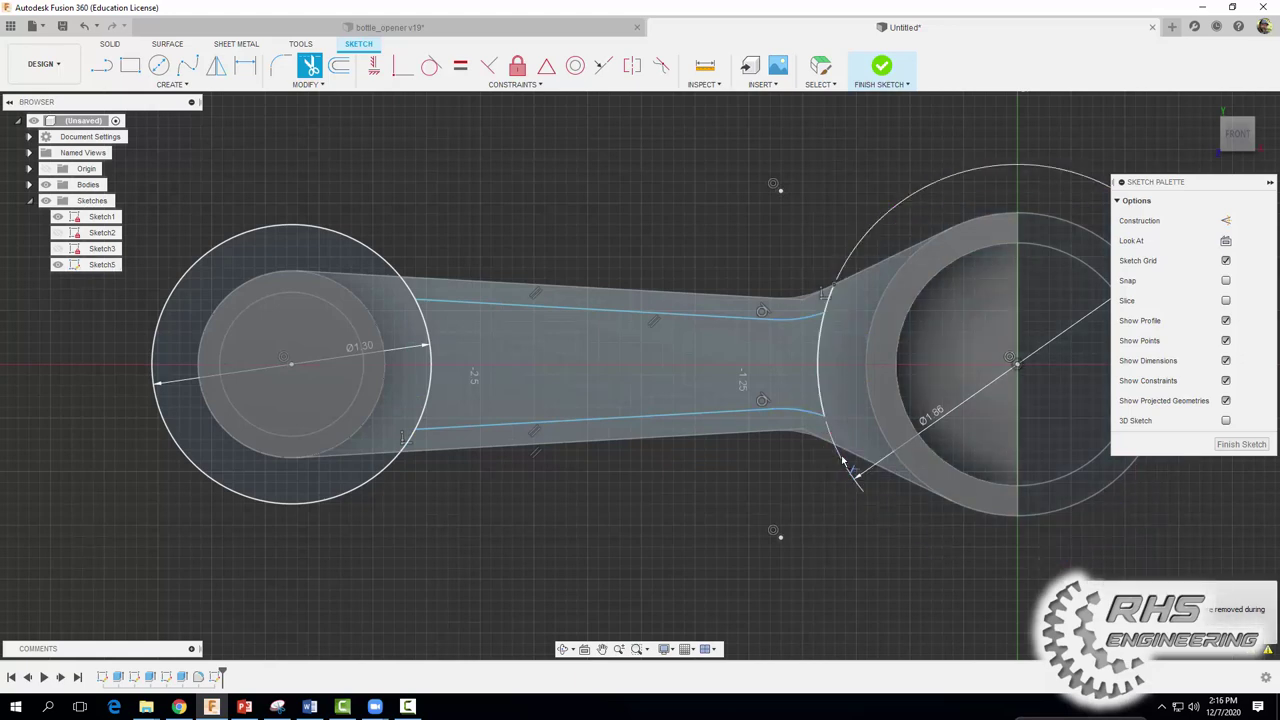
pyautogui.click(843, 290)
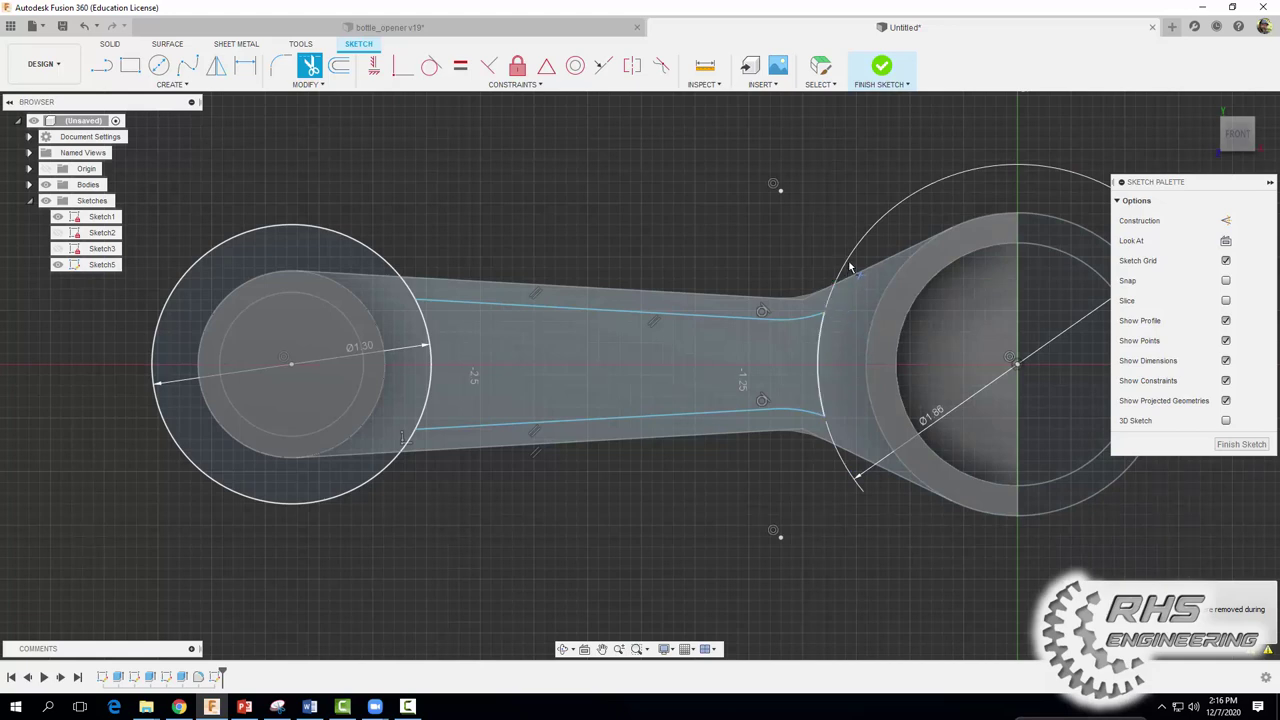
pyautogui.click(386, 267)
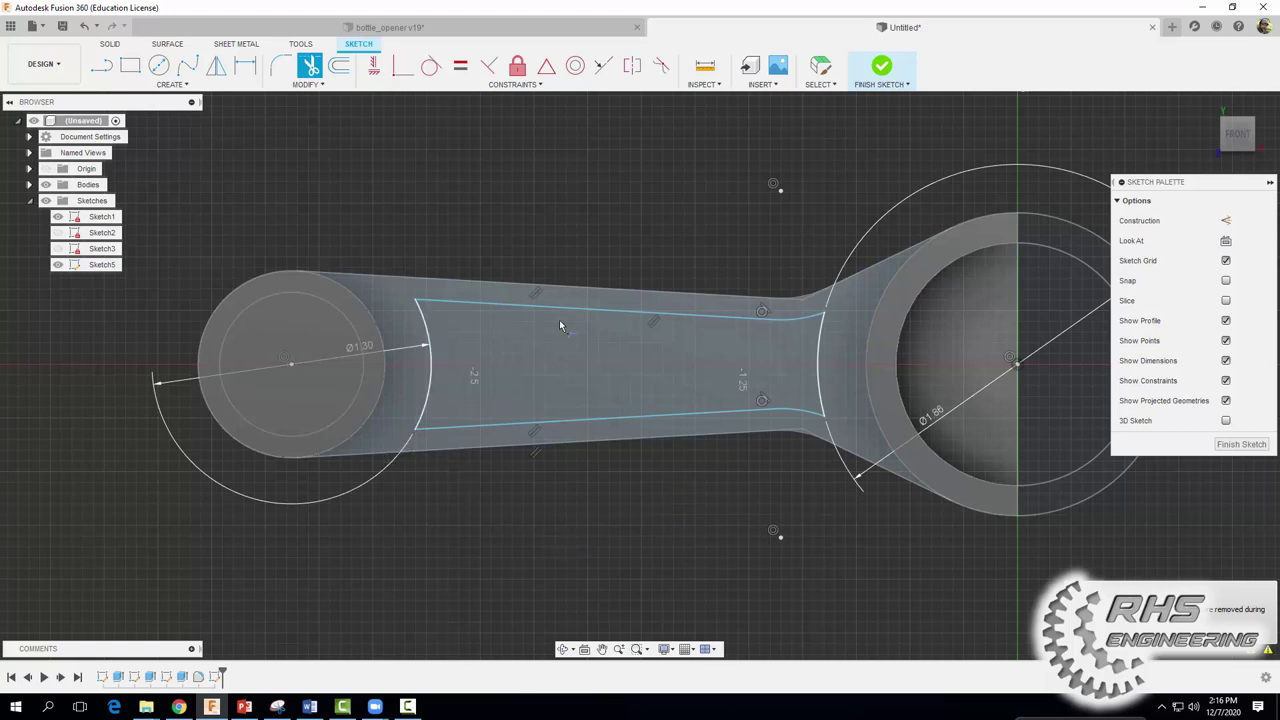
pyautogui.click(882, 70)
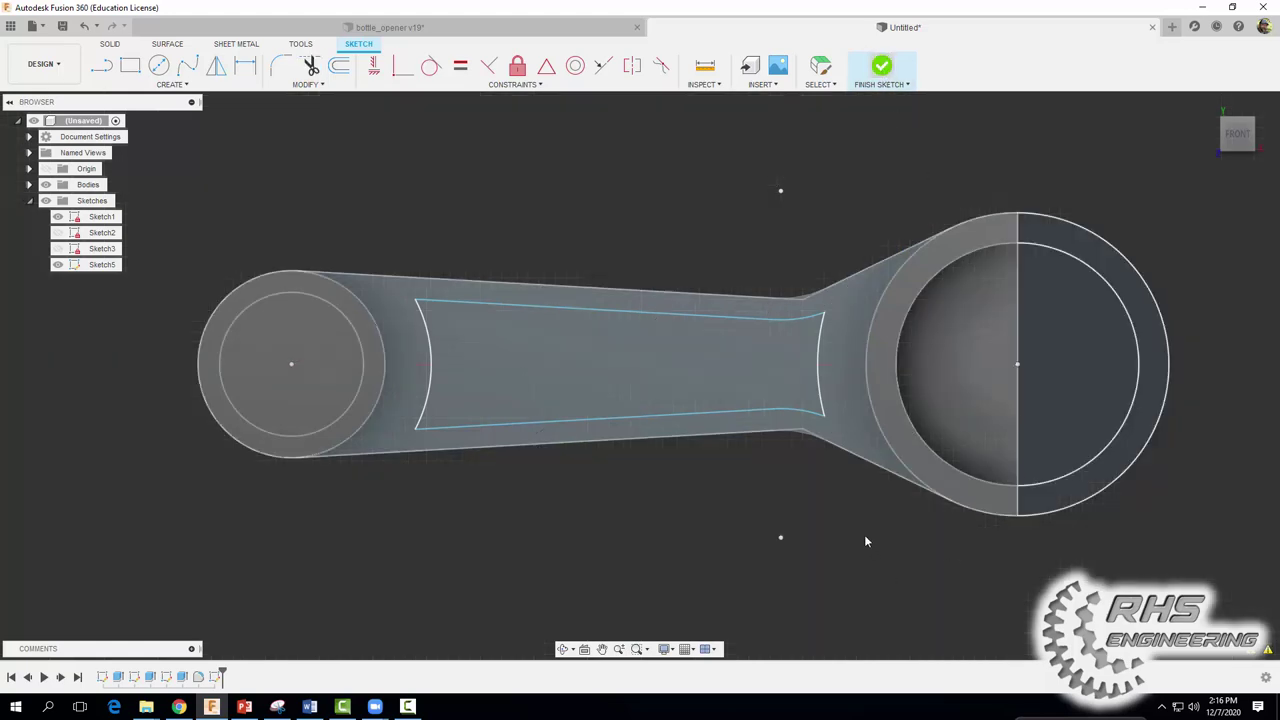
# Cut the handle's centre profile -0.19 in deep as a recessed pocket
pyautogui.keyDown('shift'); pyautogui.moveTo(640, 360); pyautogui.dragTo(700, 500, button='middle'); pyautogui.keyUp('shift')
pyautogui.click(130, 65)
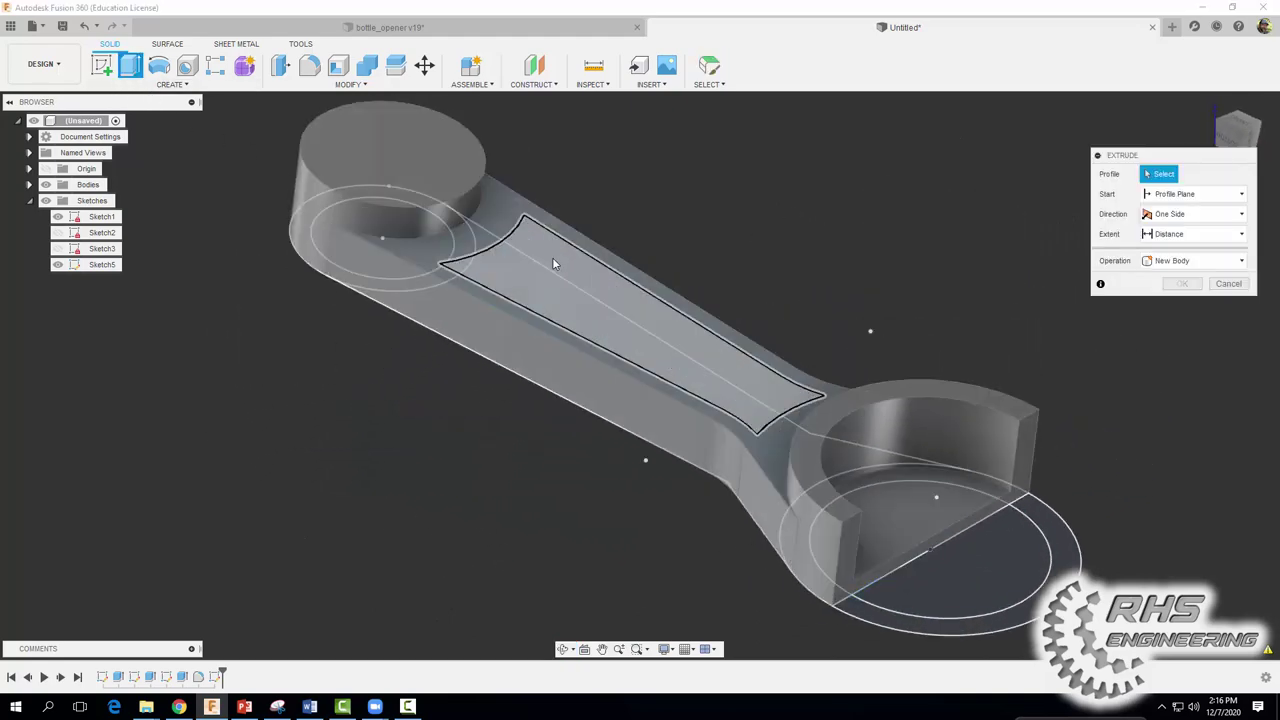
pyautogui.click(590, 285)
pyautogui.moveTo(637, 314)
pyautogui.mouseDown()
pyautogui.moveTo(634, 348)
pyautogui.moveTo(633, 336)
pyautogui.mouseUp()
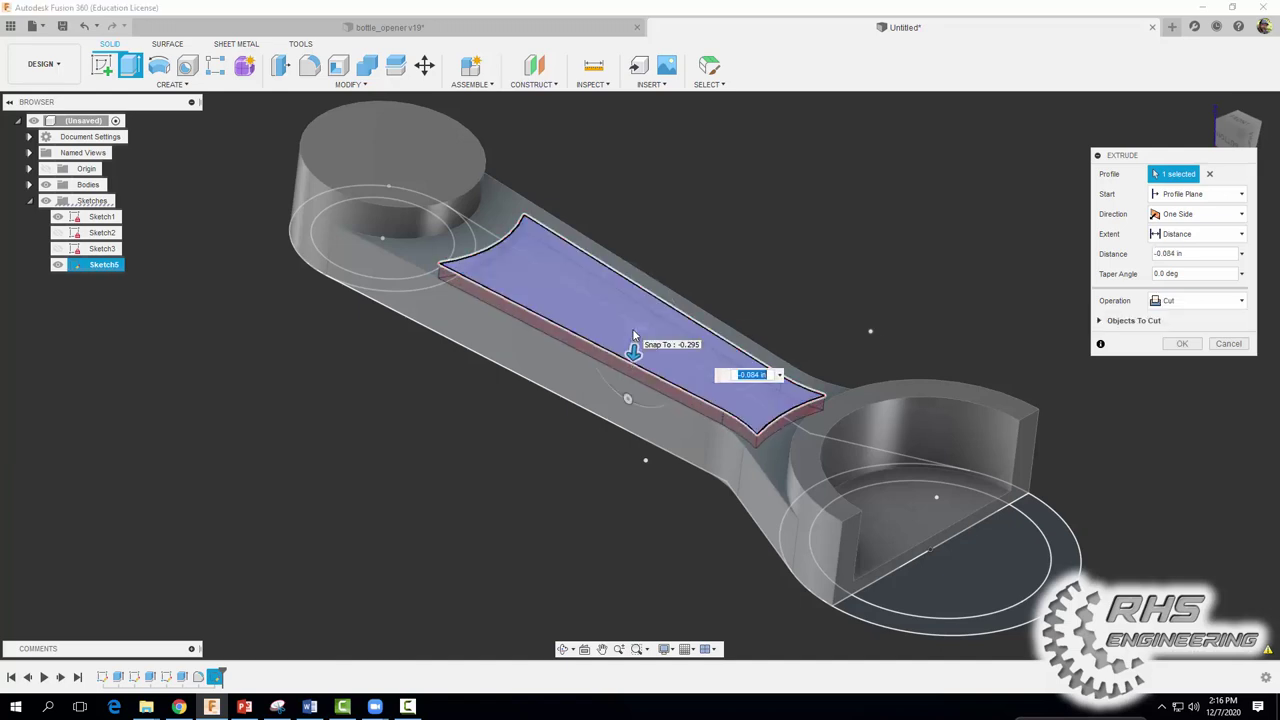
pyautogui.press('BackSpace')
pyautogui.write('-.19')
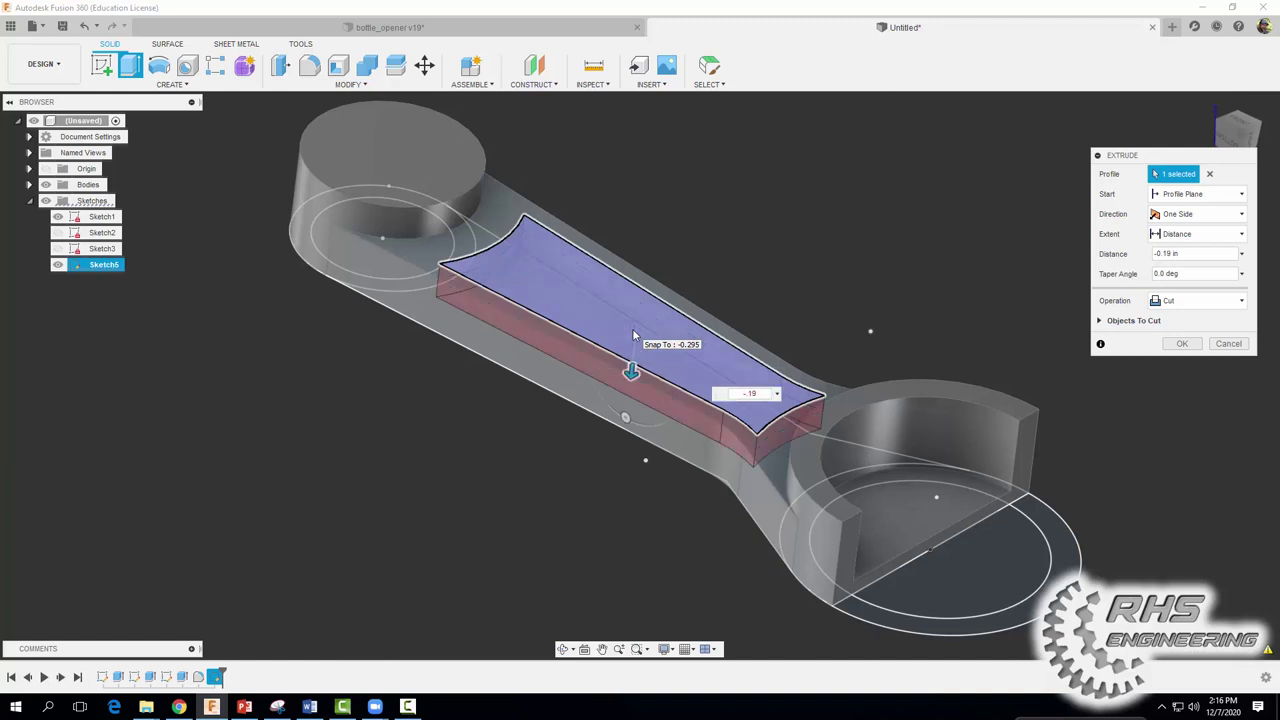
pyautogui.click(1179, 344)
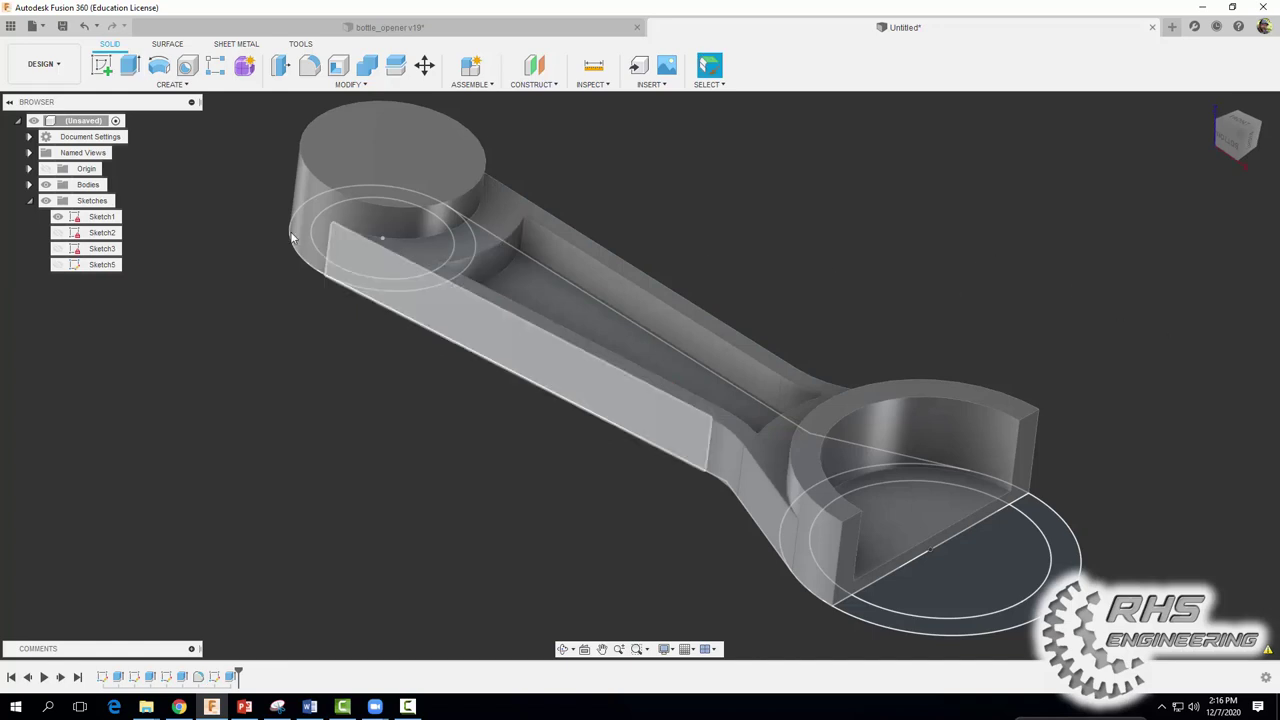
# Hide Sketch1's circles in the browser
pyautogui.click(58, 220)
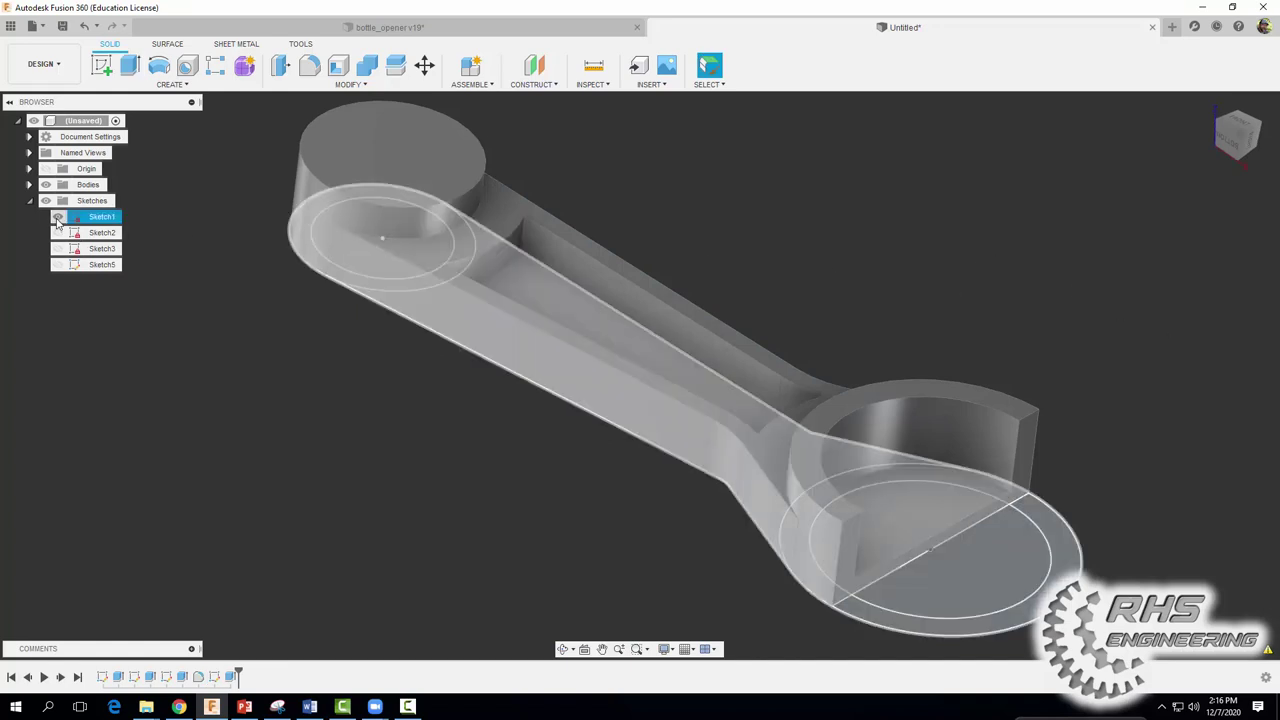
pyautogui.click(58, 218)
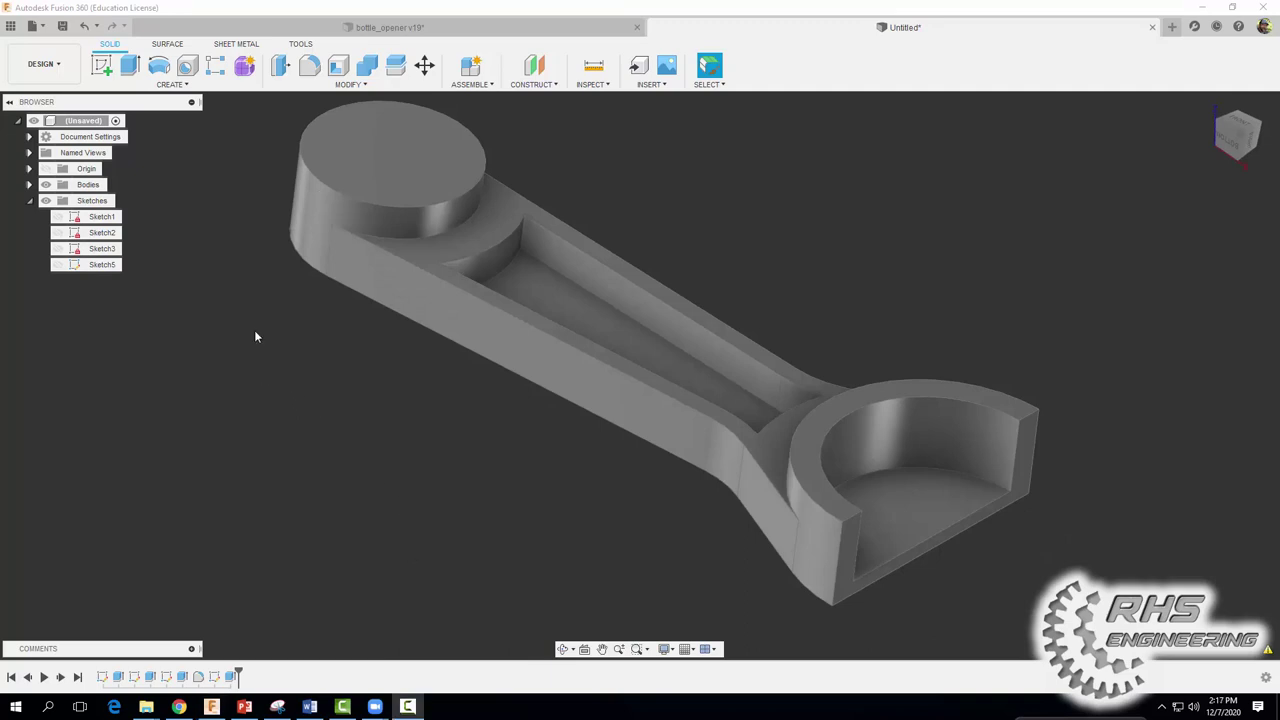
pyautogui.click(309, 65)
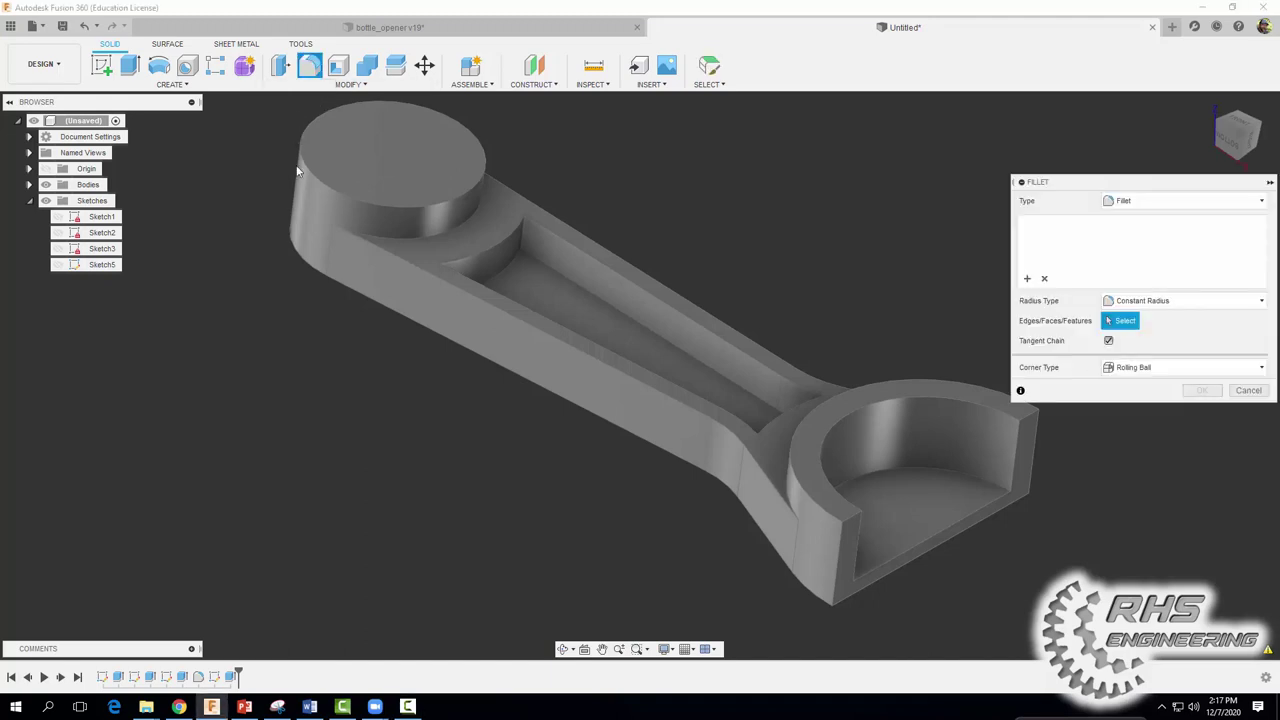
# Round the pocket's four vertical corner edges with 0.14 in fillets
pyautogui.click(521, 236)
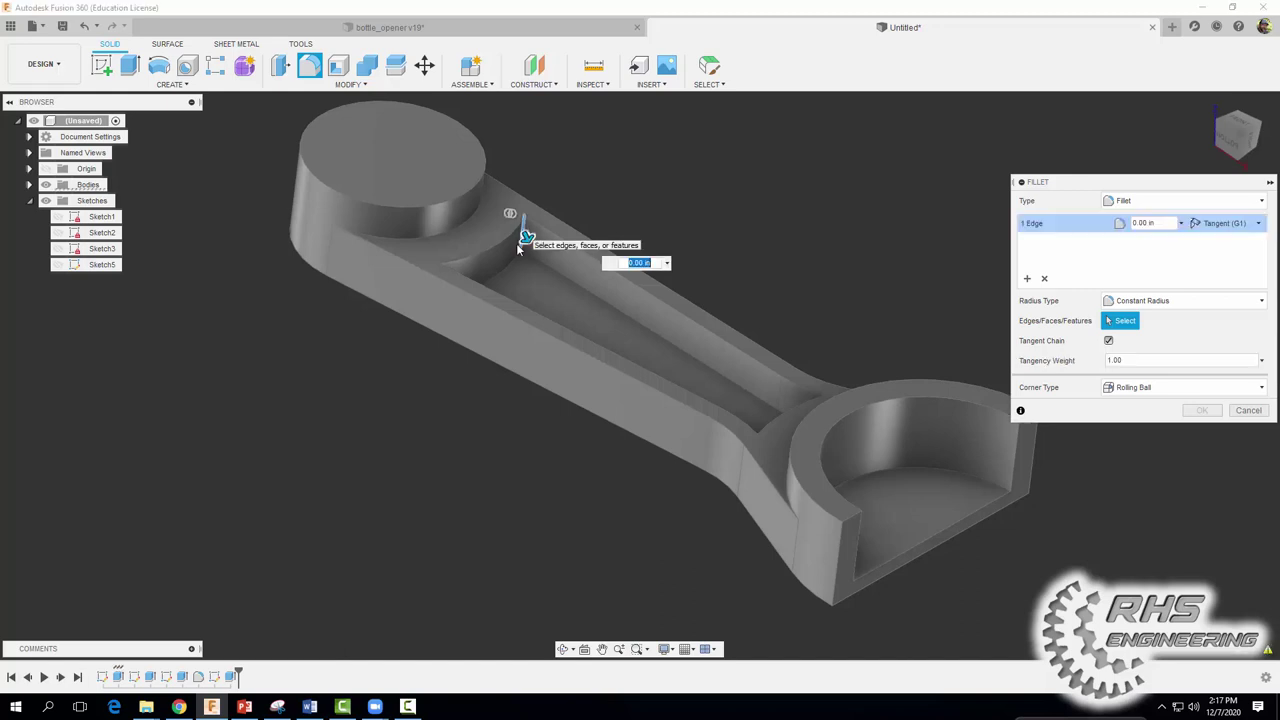
pyautogui.click(440, 277)
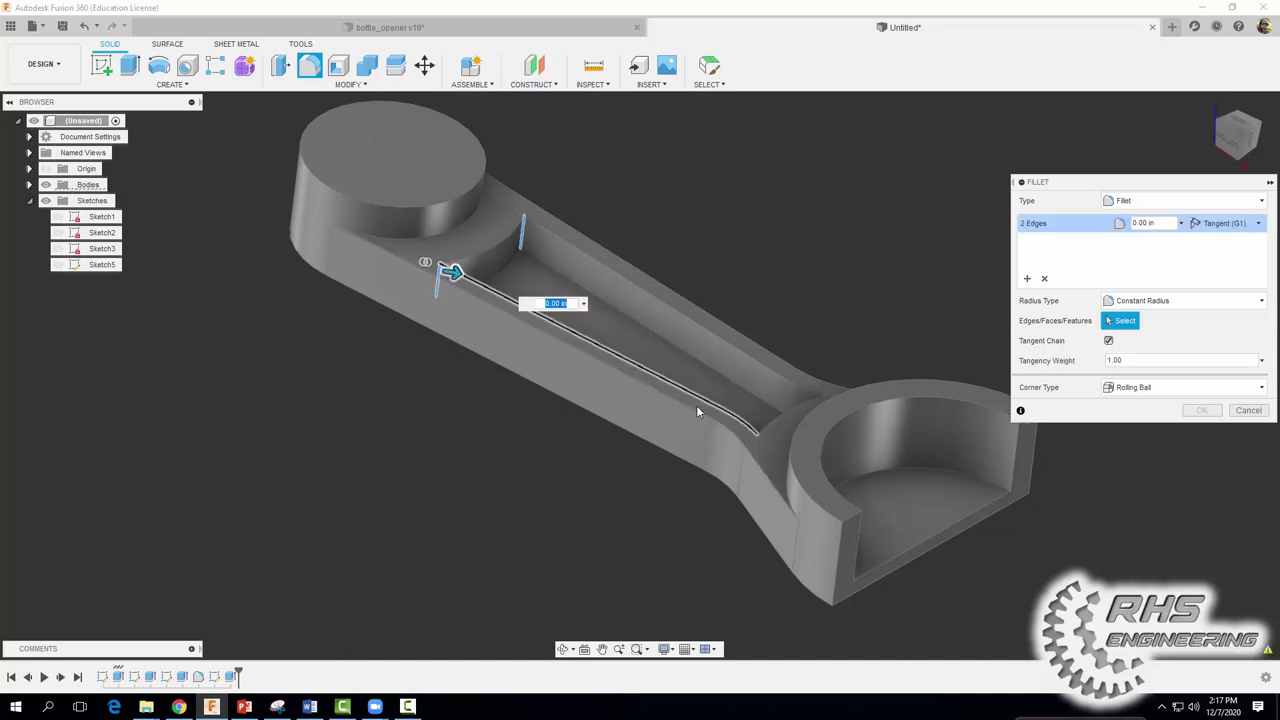
pyautogui.click(756, 447)
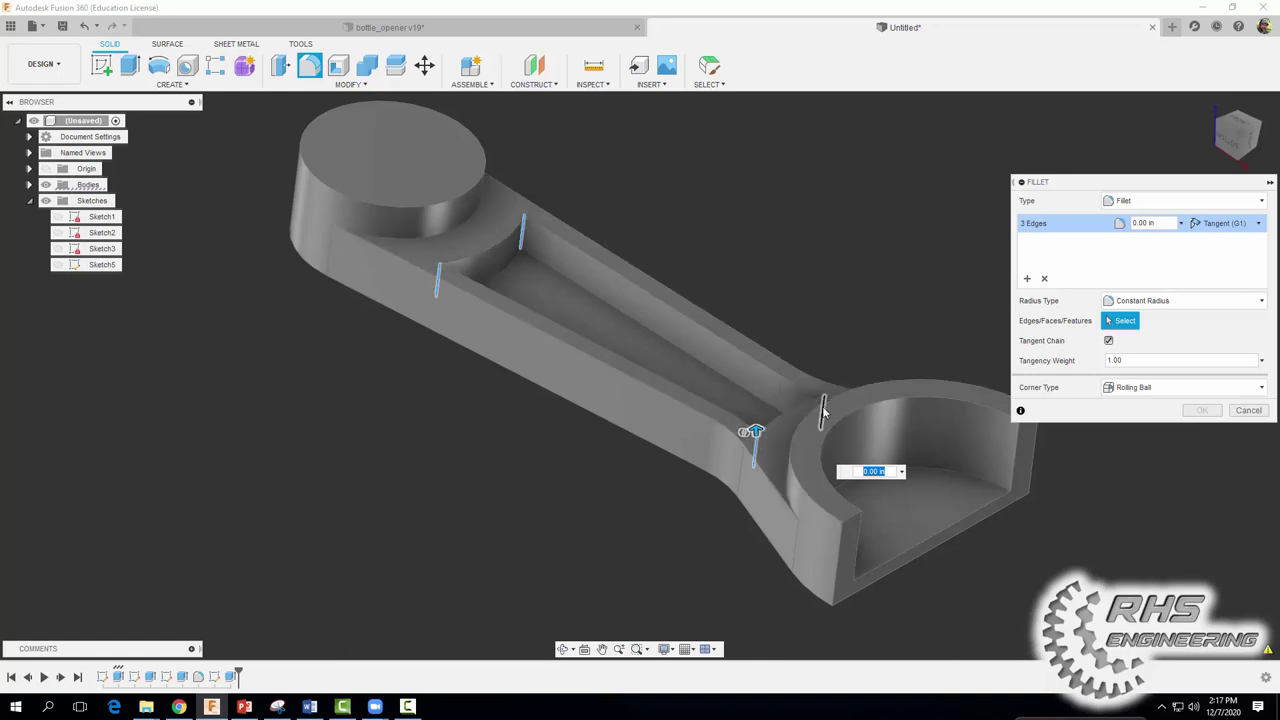
pyautogui.click(826, 412)
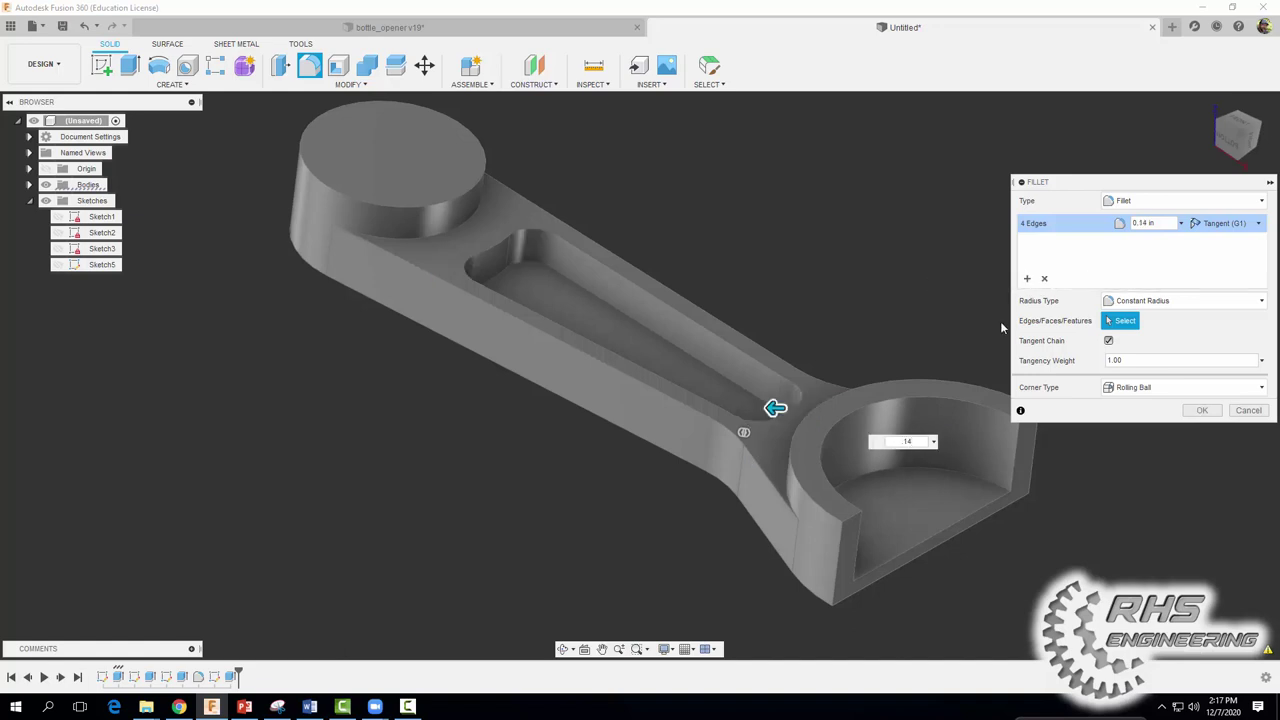
pyautogui.click(1202, 410)
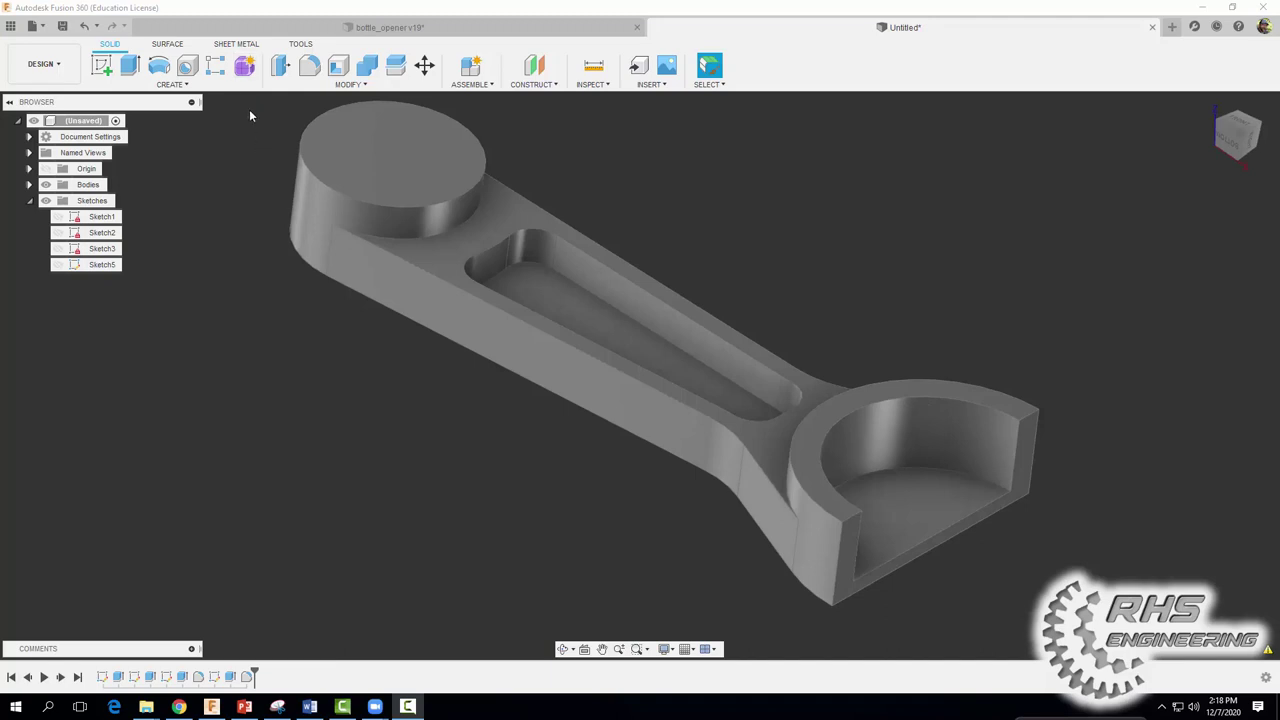
# Fillet the four vertical edges at the hook's open ends with a 0.07 in radius
pyautogui.click(309, 65)
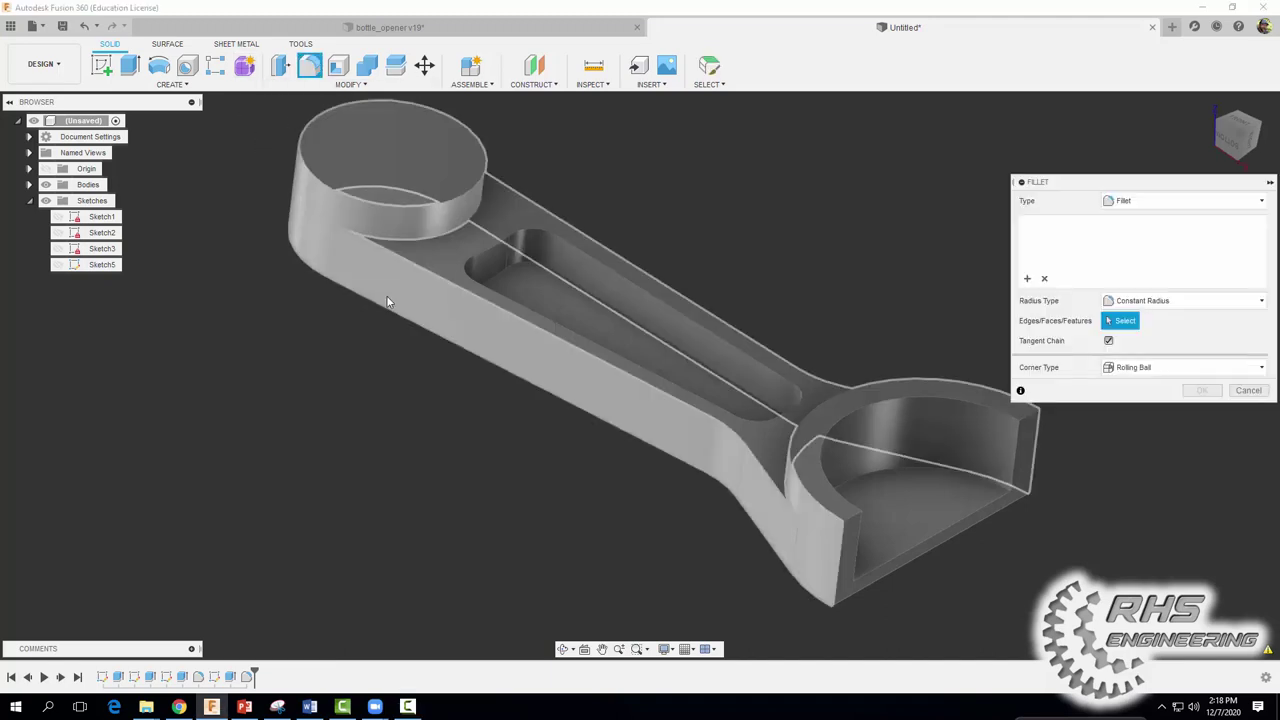
pyautogui.click(840, 540)
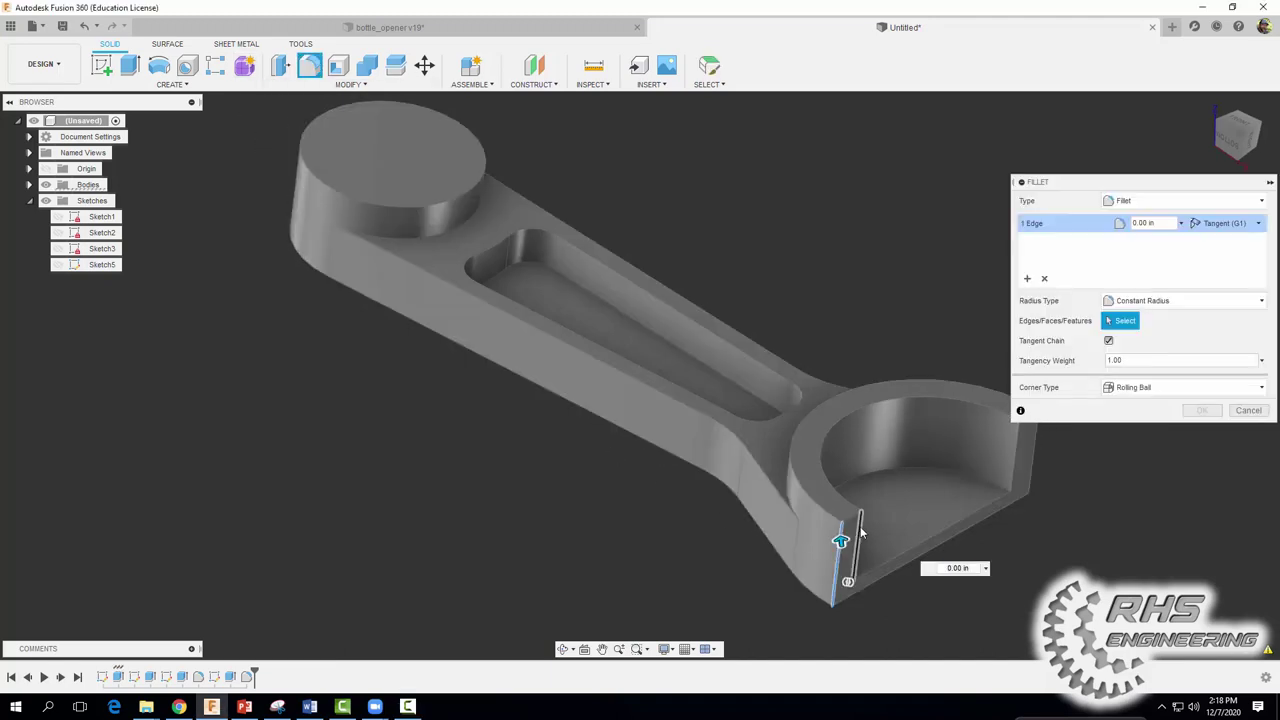
pyautogui.click(1025, 462)
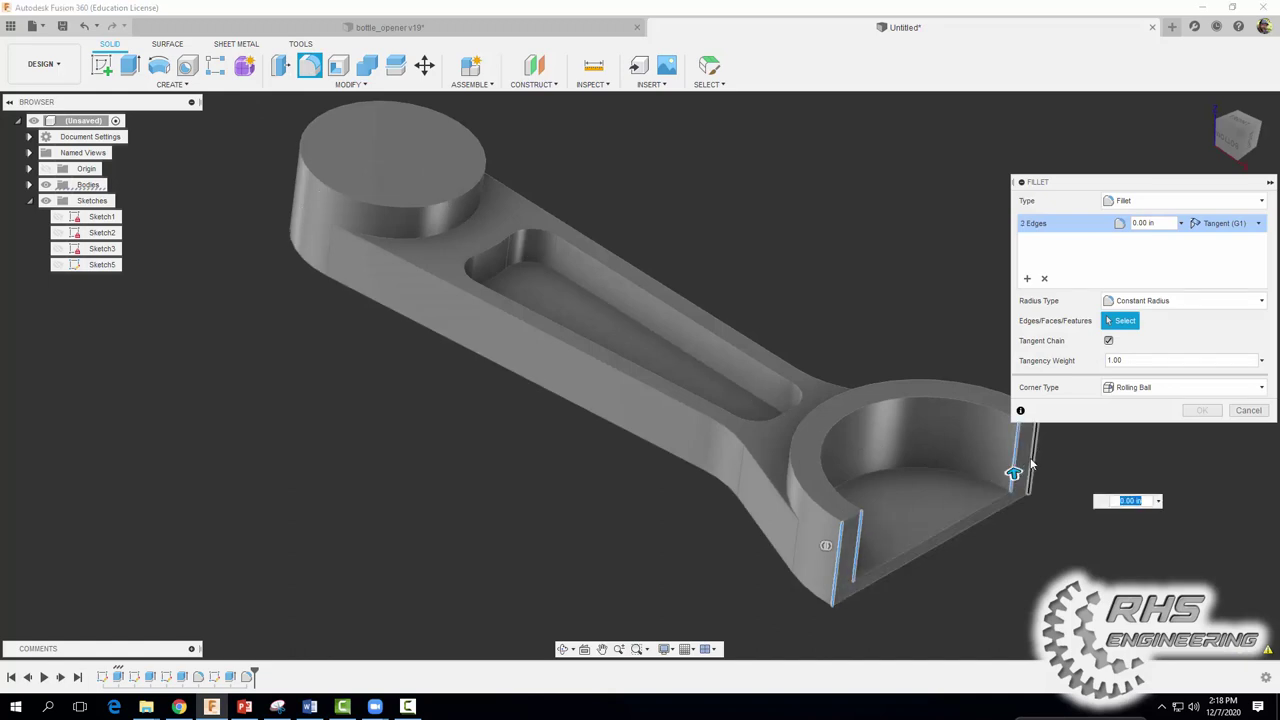
pyautogui.click(1030, 463)
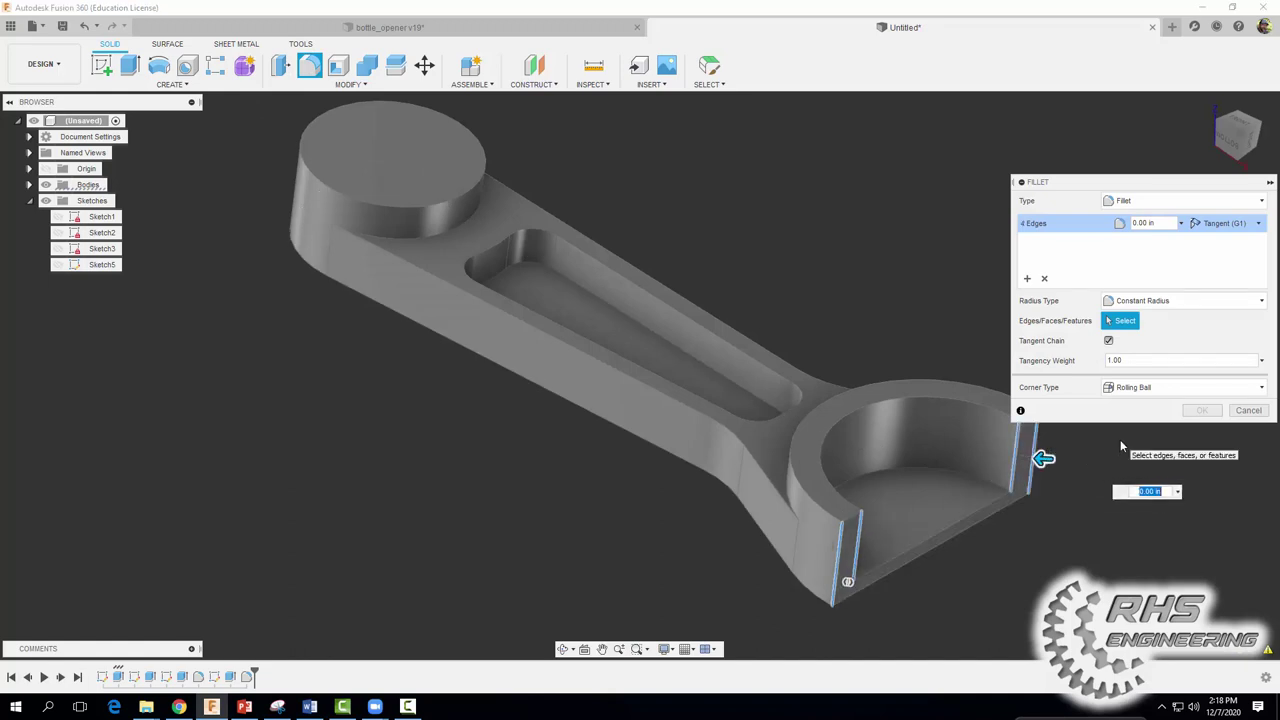
pyautogui.write('.07')
pyautogui.press('Return')
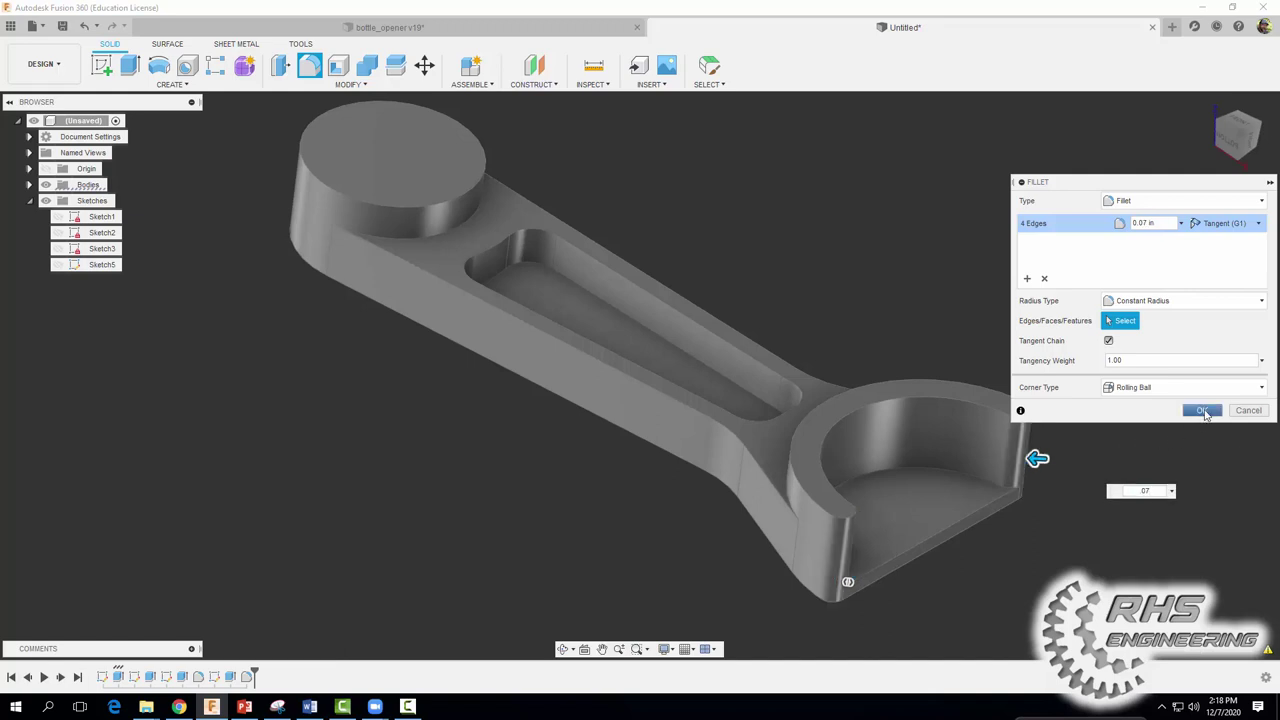
pyautogui.click(1203, 411)
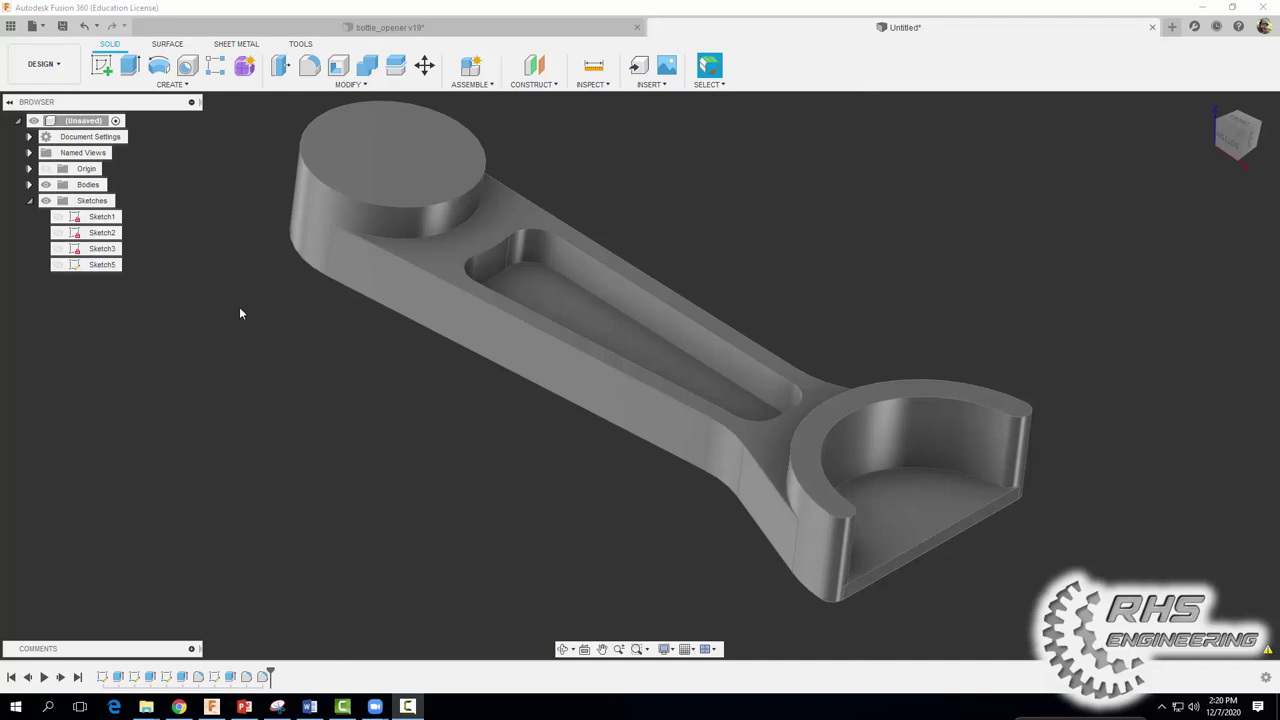
# Save the design as 'bottle opener2' in the bottle_opener folder
pyautogui.click(62, 26)
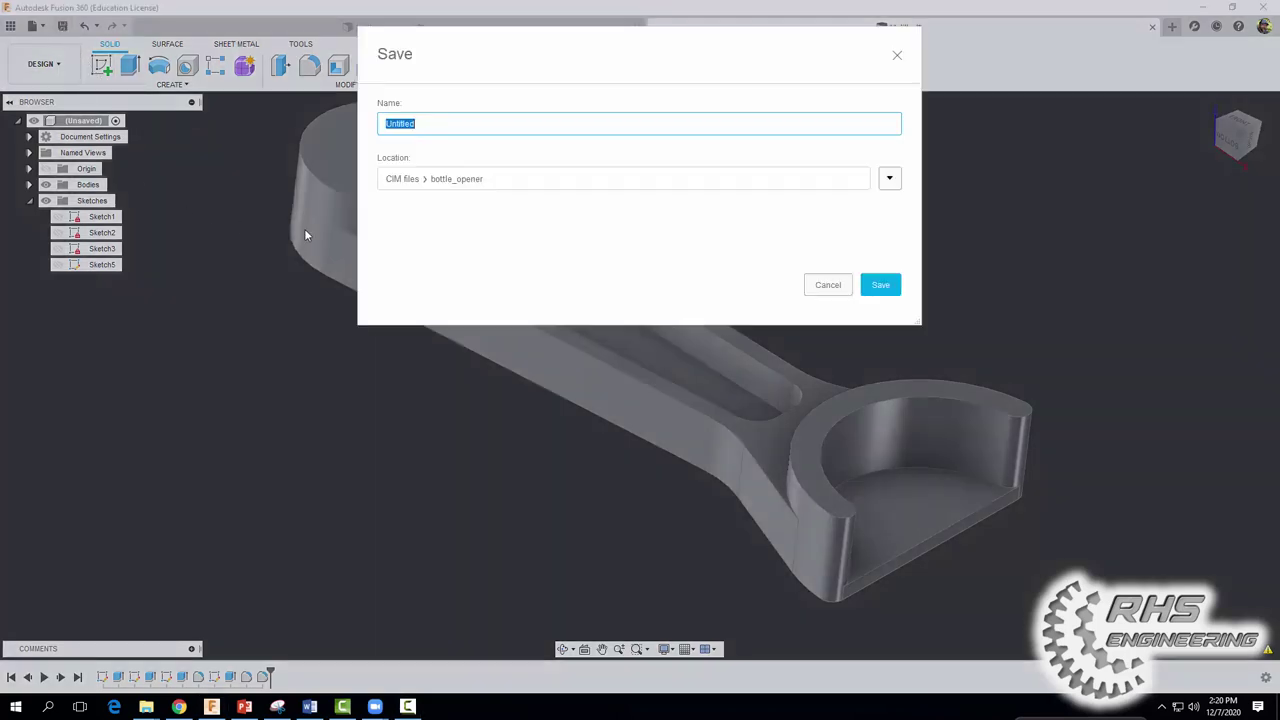
pyautogui.write('bottle opener2')
pyautogui.click(879, 287)
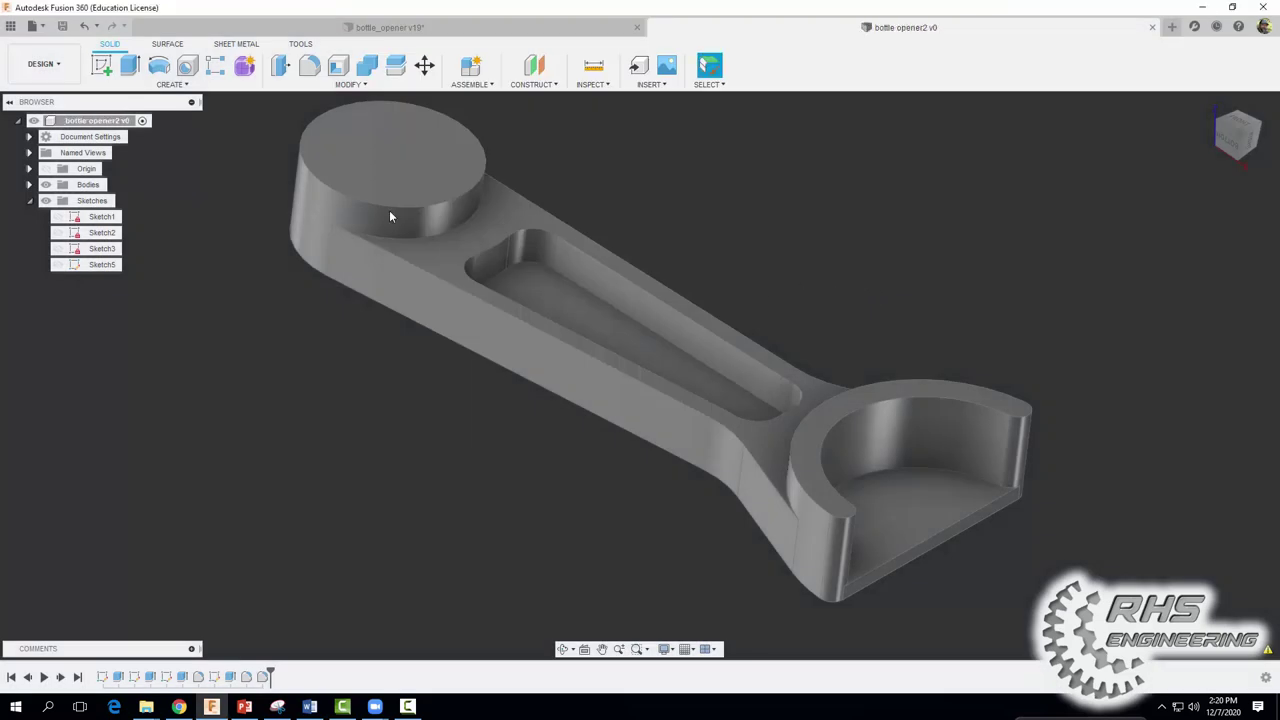
# Start a sketch on the ring's face with a horizontal construction line from the centre leftward
pyautogui.click(102, 66)
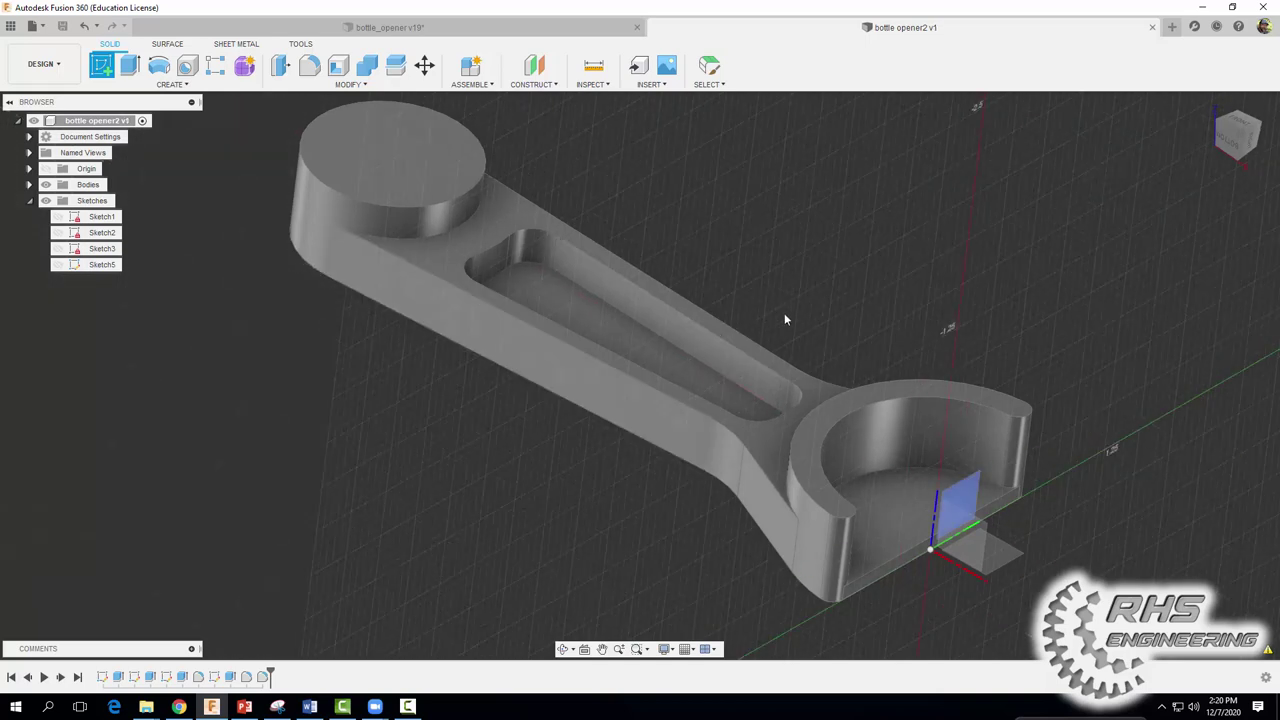
pyautogui.click(908, 395)
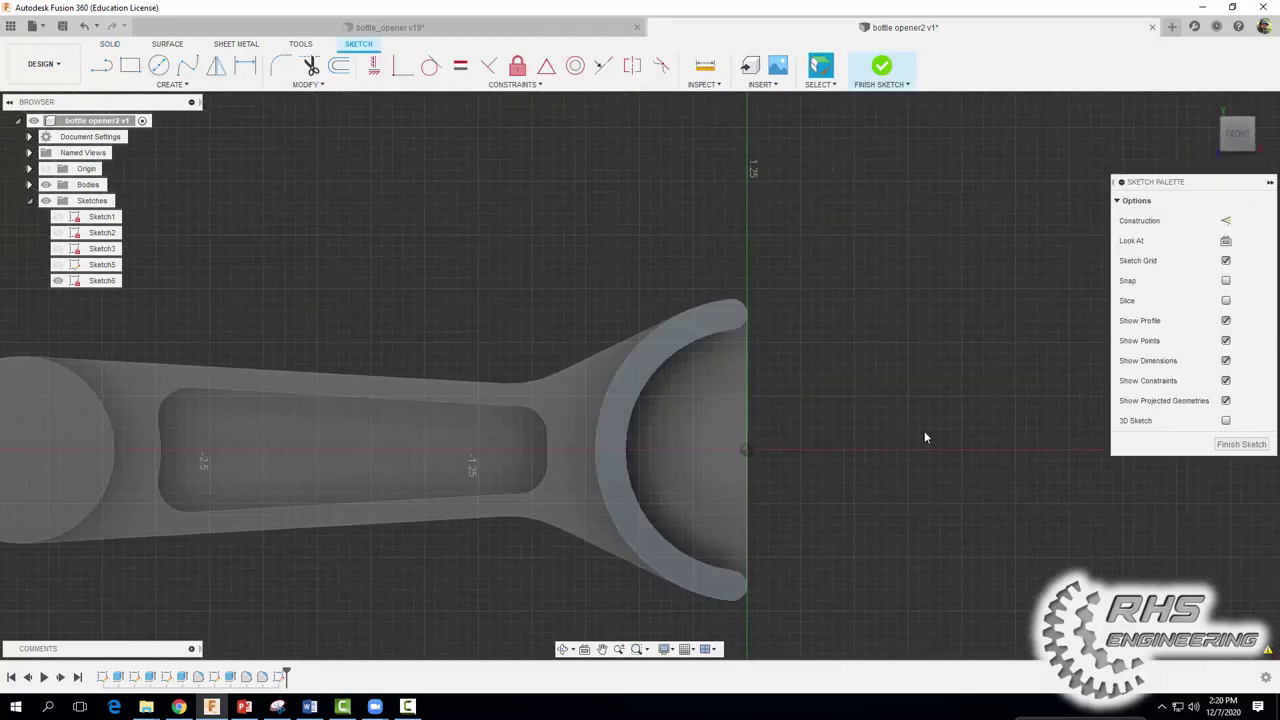
pyautogui.click(1226, 221)
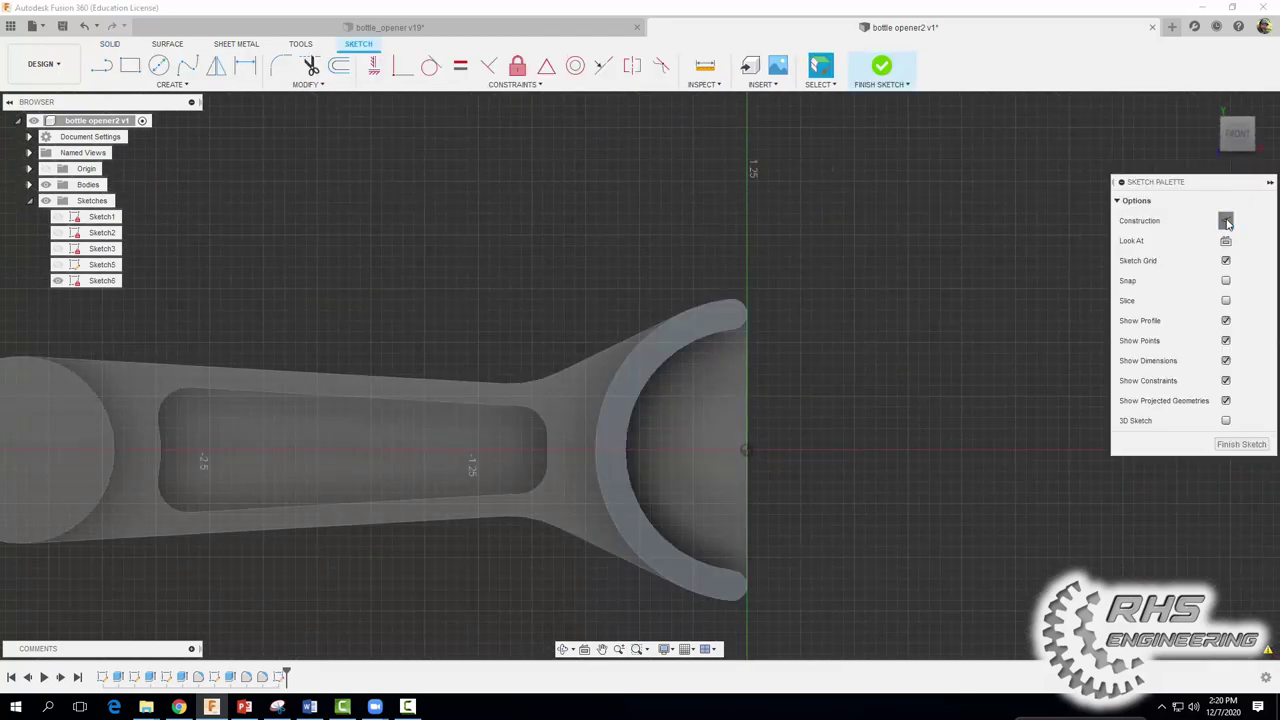
pyautogui.click(101, 65)
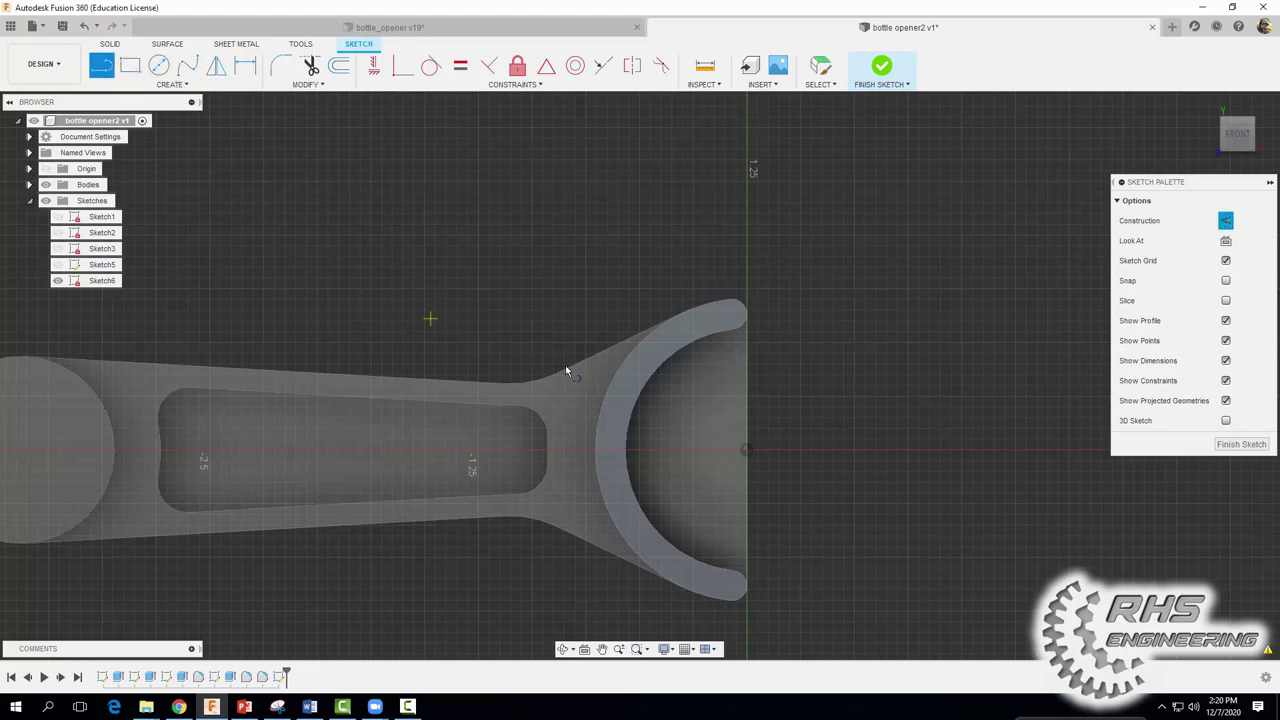
pyautogui.click(745, 452)
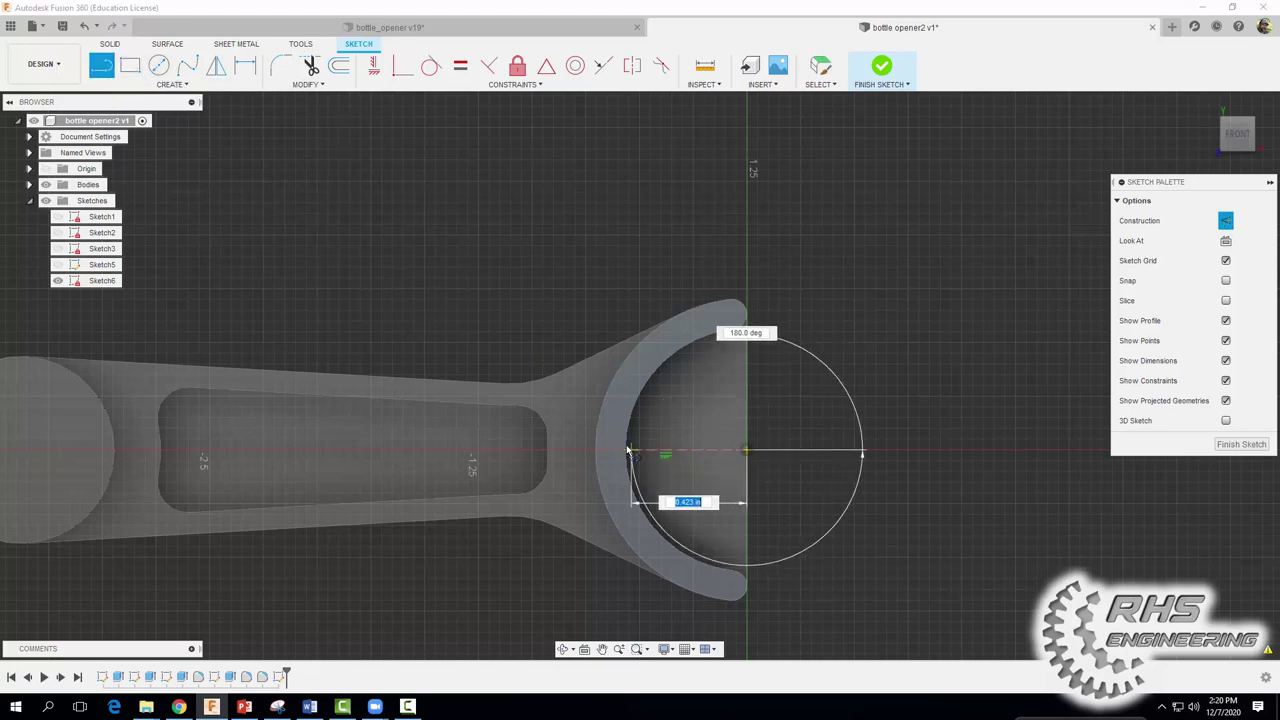
pyautogui.click(563, 452)
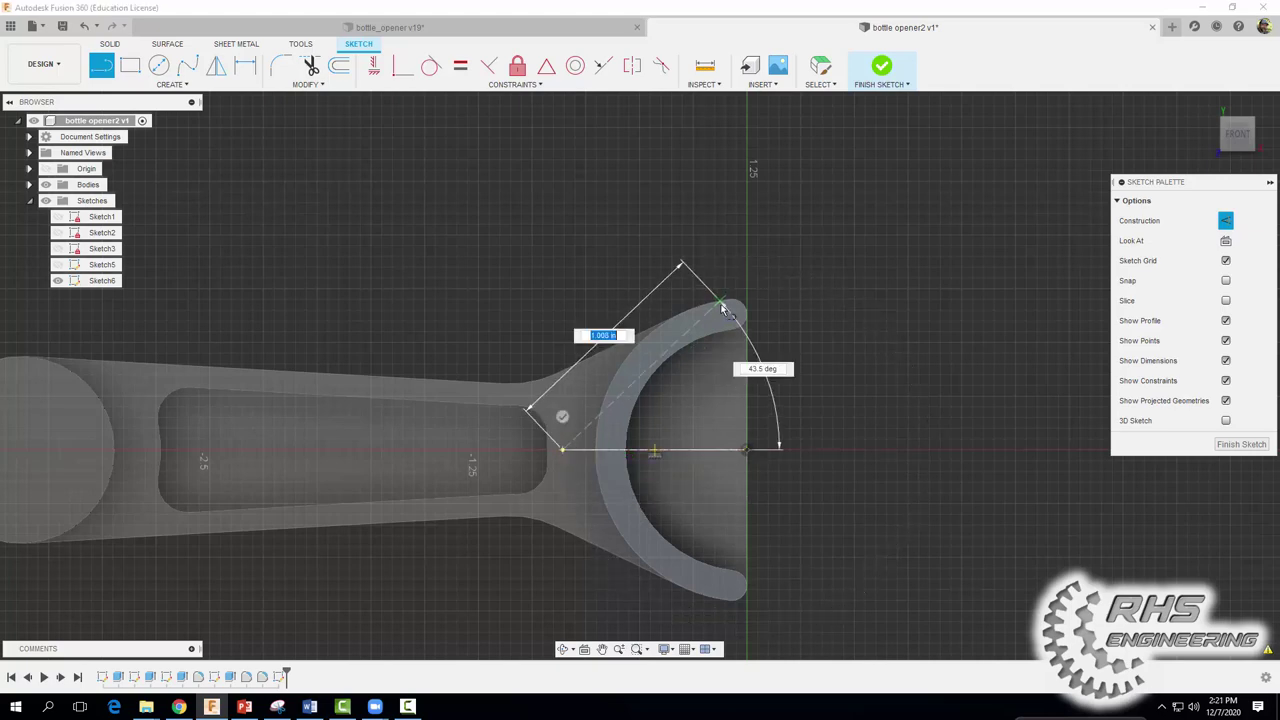
pyautogui.press('Escape')
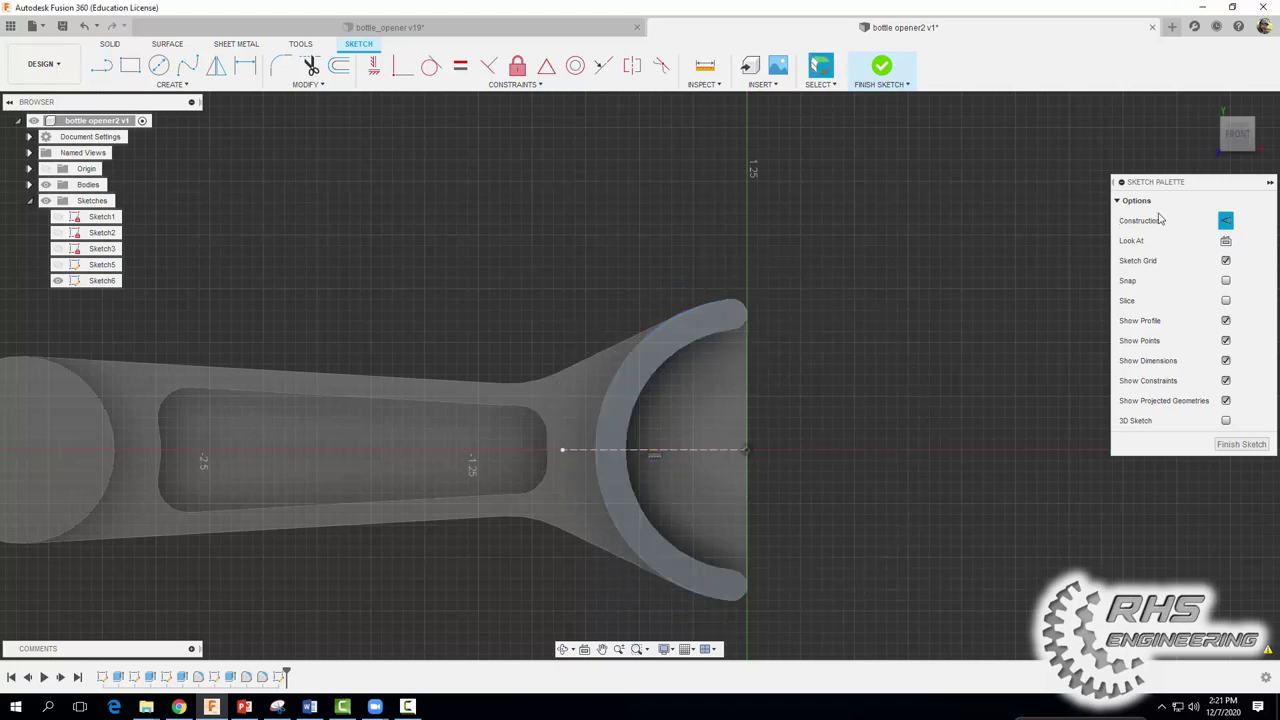
pyautogui.click(1222, 224)
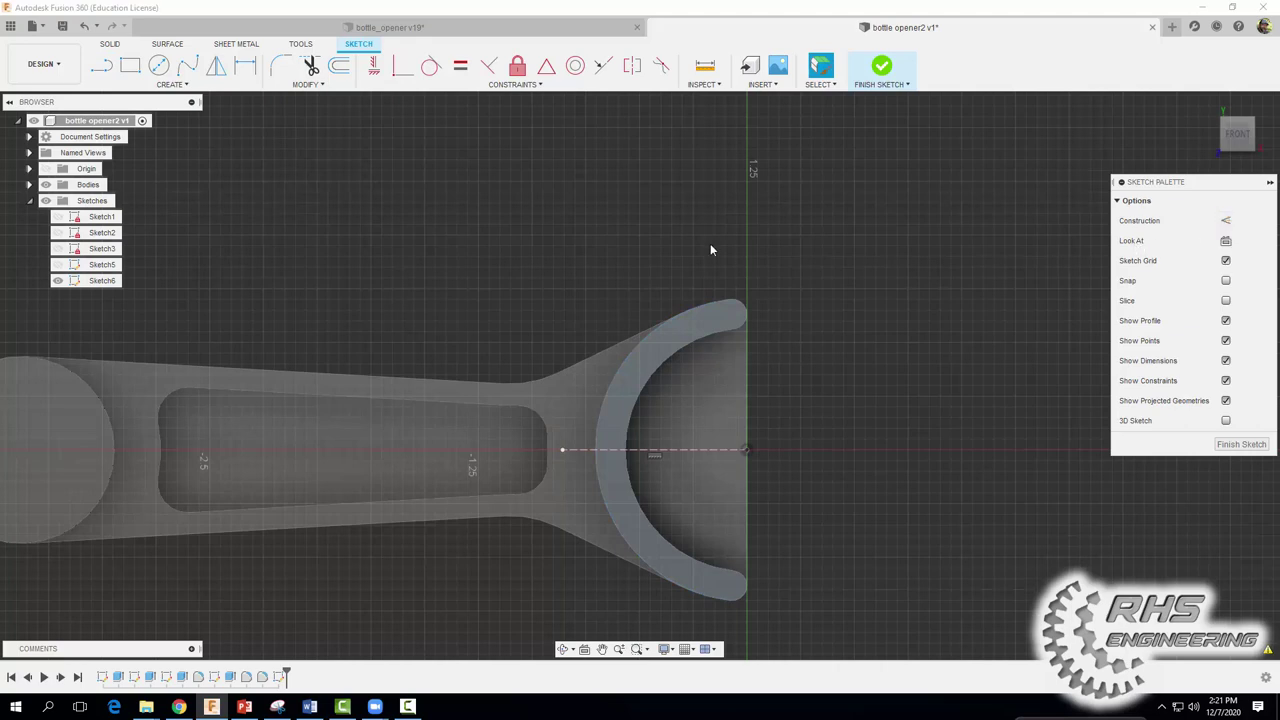
# Draw two lines from the ring centre, one angled up-left and one down-left
pyautogui.click(101, 66)
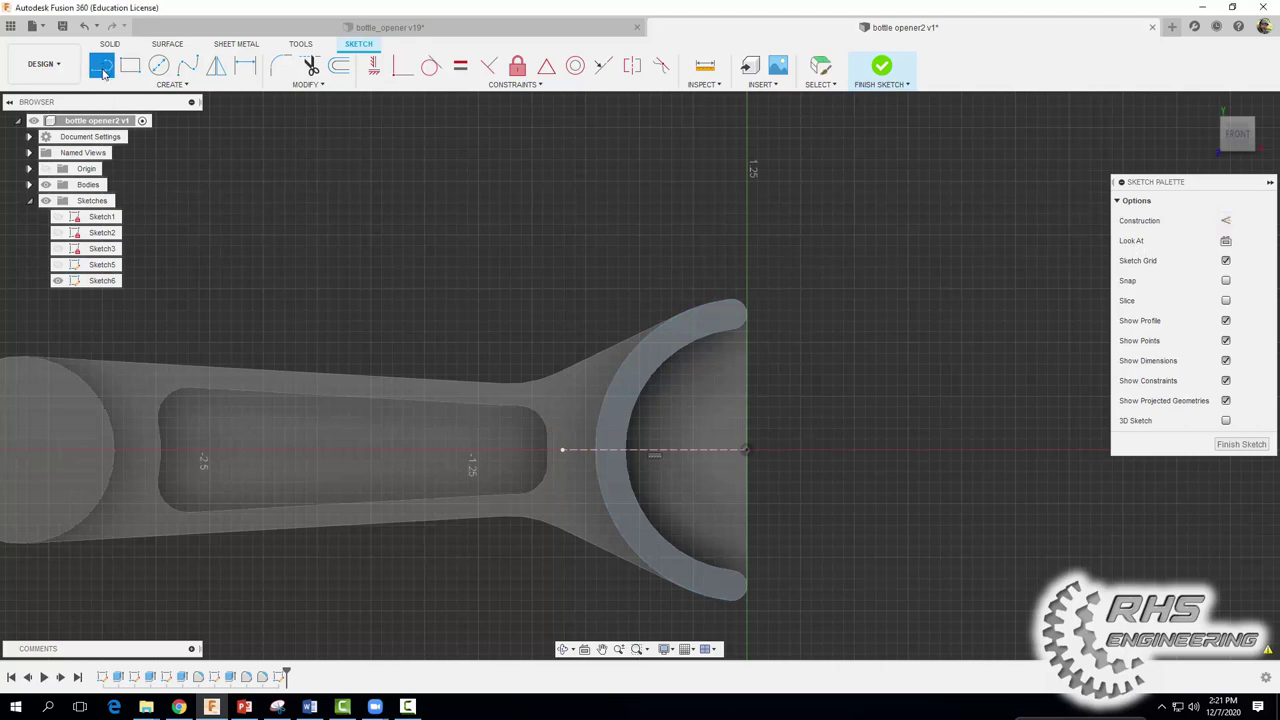
pyautogui.click(746, 449)
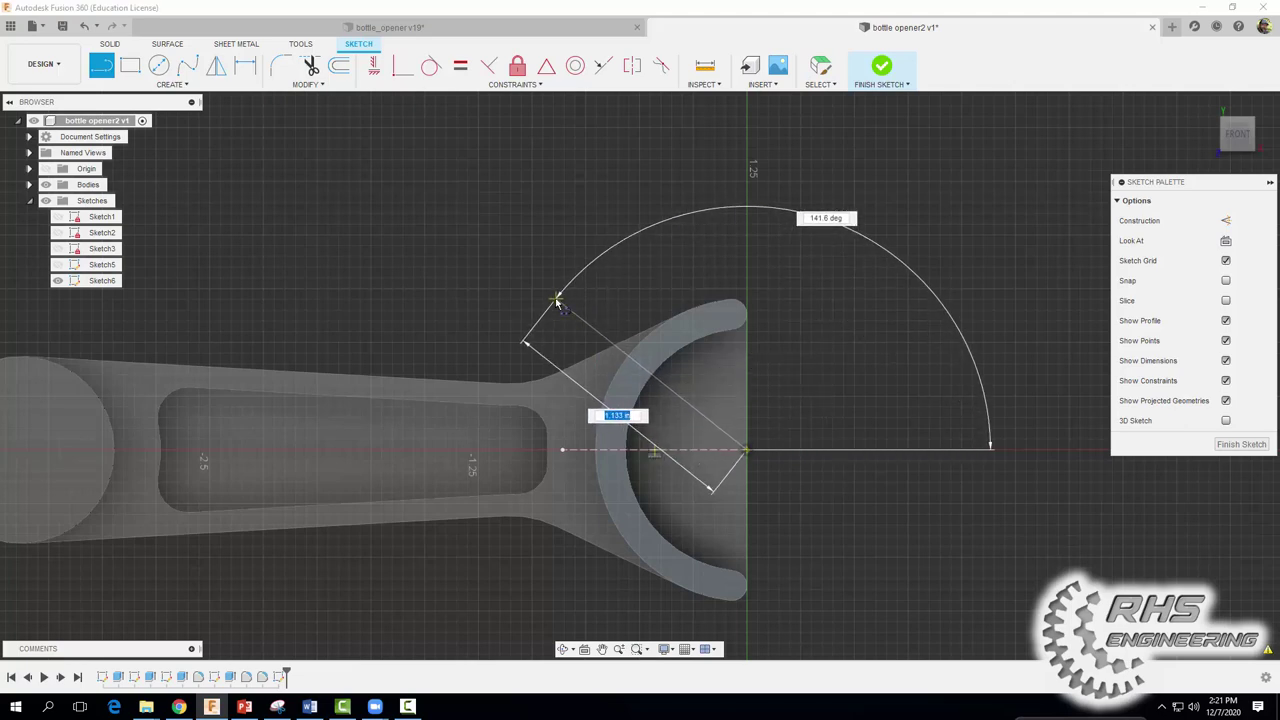
pyautogui.click(556, 302)
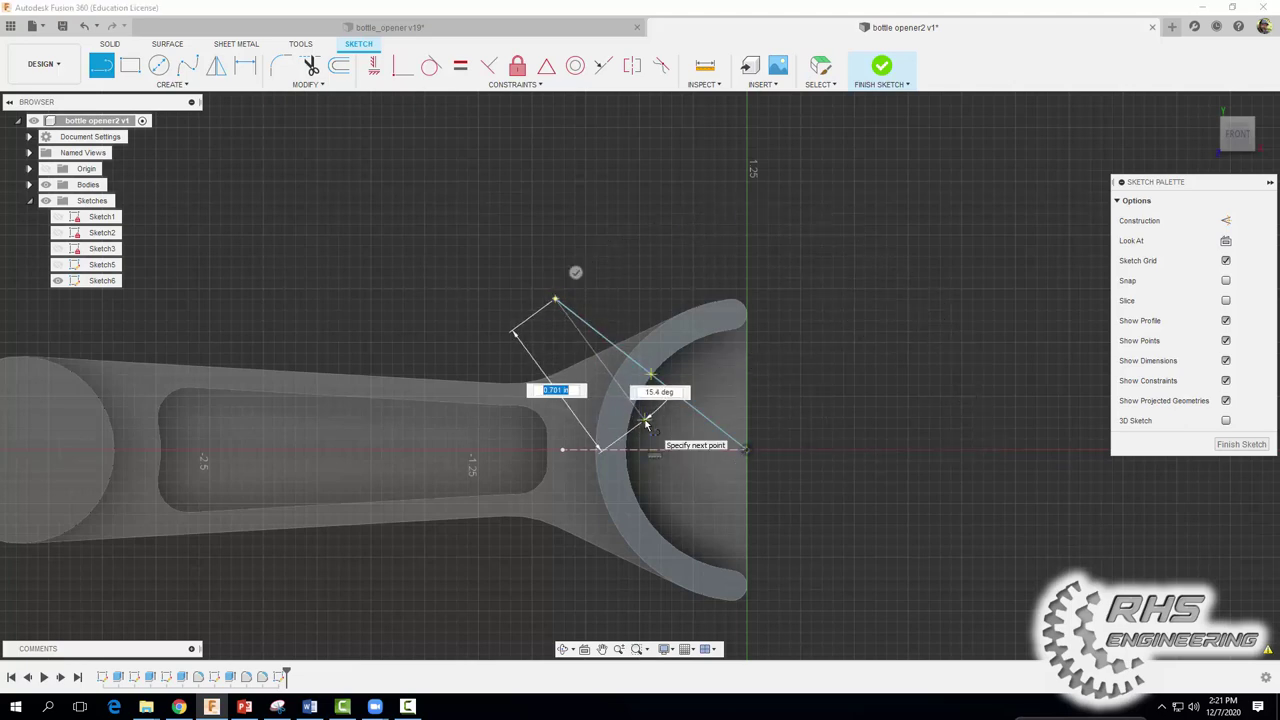
pyautogui.press('Escape')
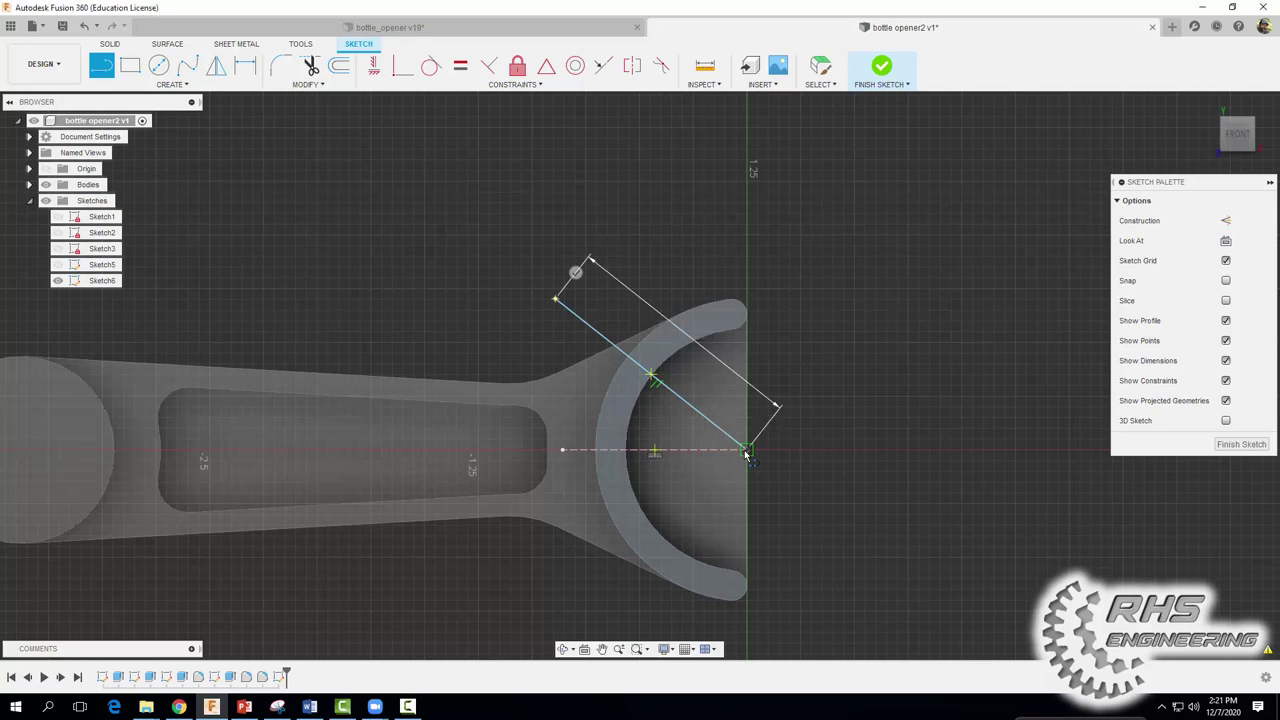
pyautogui.click(743, 453)
pyautogui.click(556, 302)
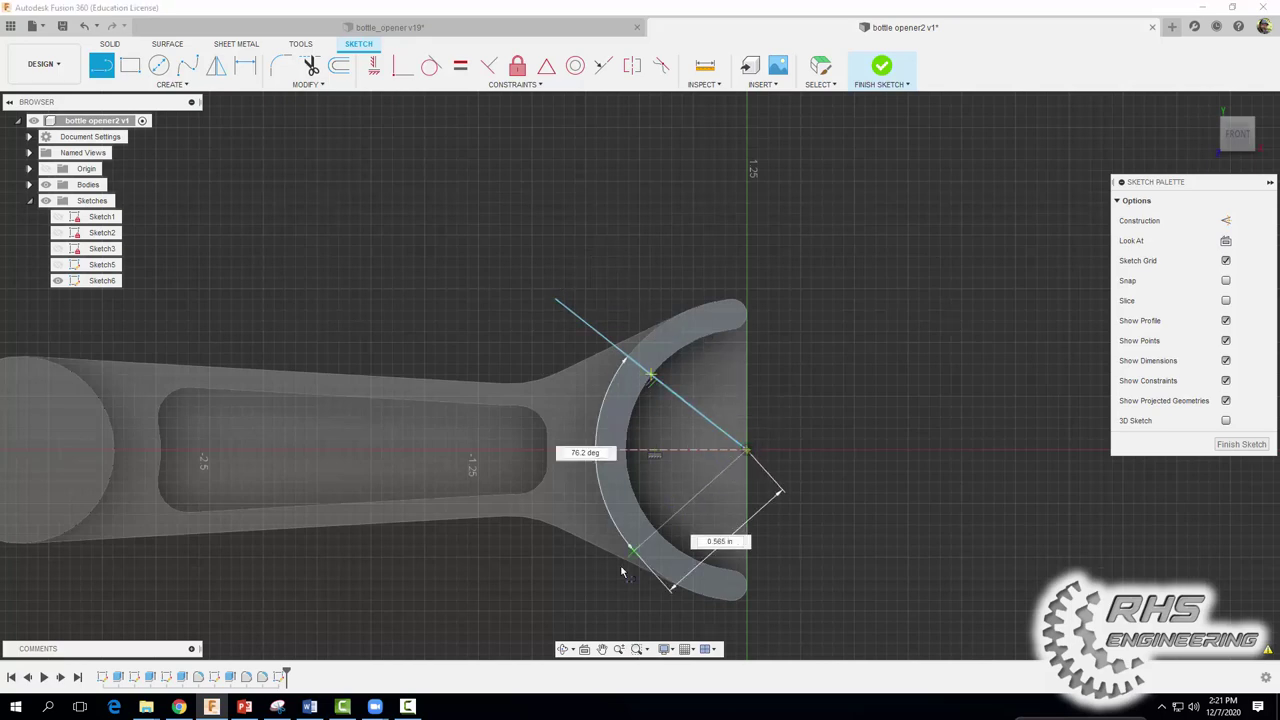
pyautogui.click(566, 617)
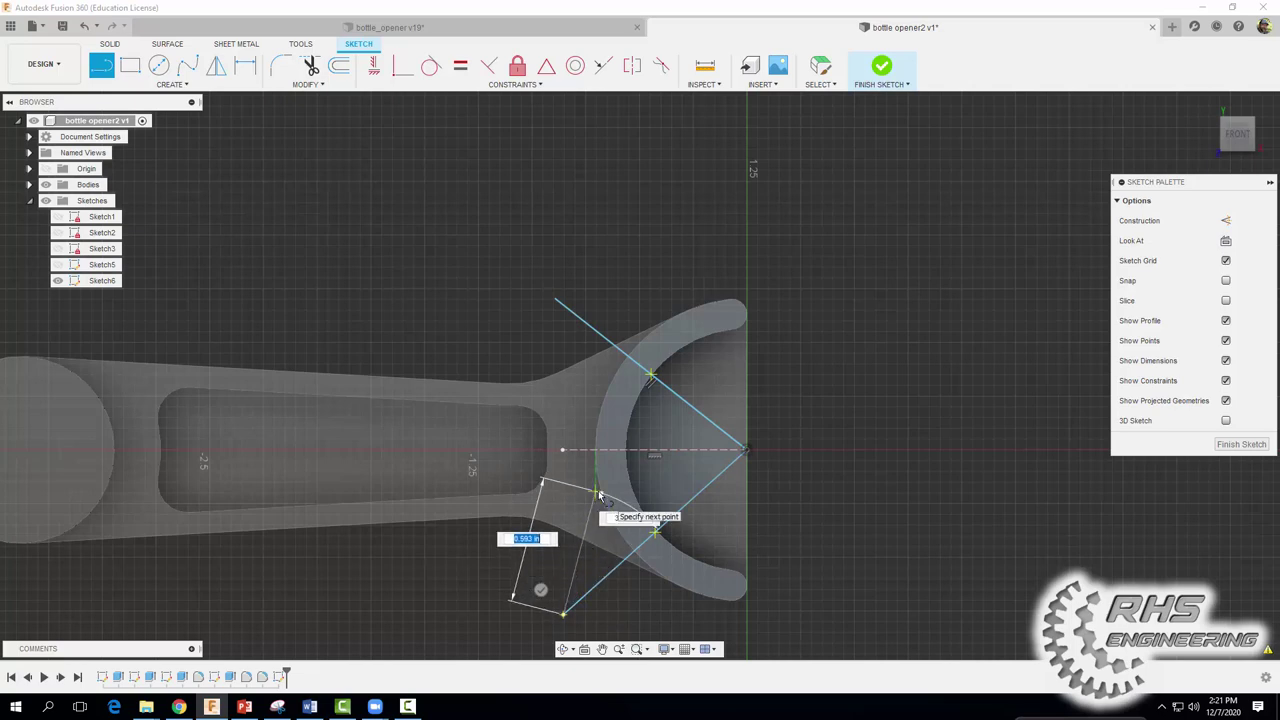
pyautogui.press('Escape')
# Dimension the upper and lower lines at 45° each to the horizontal centreline
pyautogui.click(245, 66)
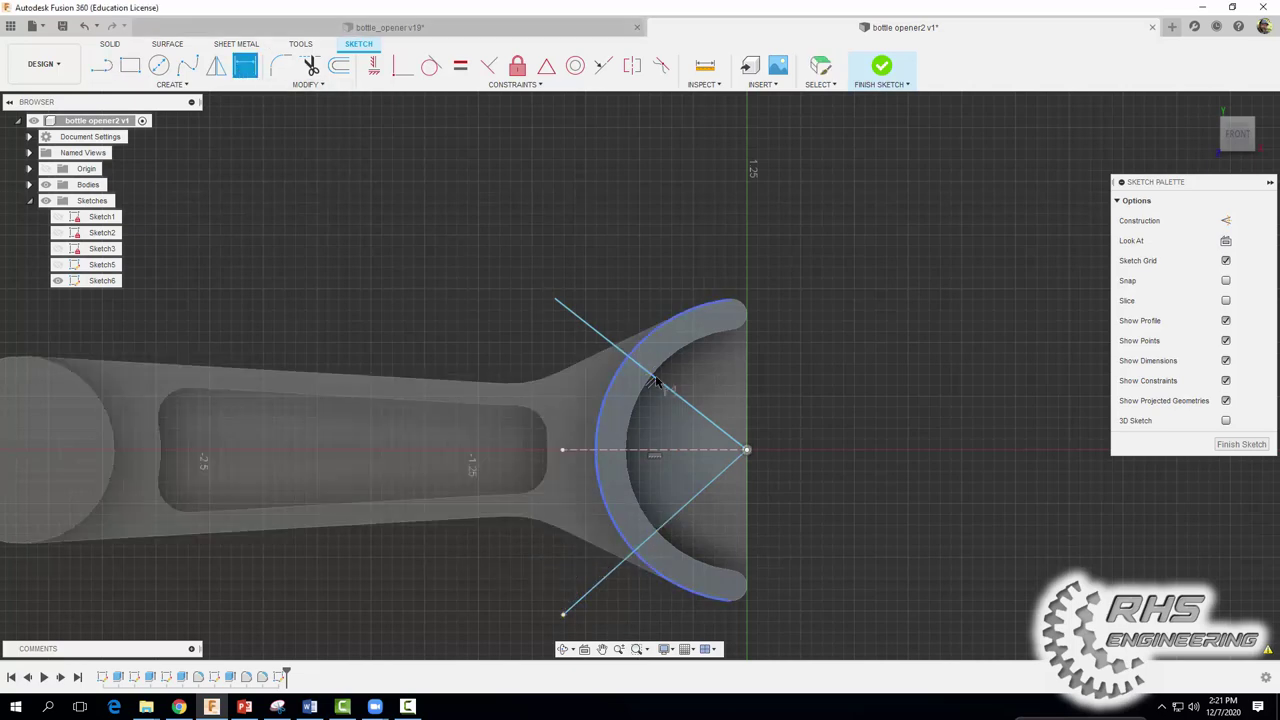
pyautogui.click(684, 402)
pyautogui.press('Escape')
pyautogui.press('d')
pyautogui.click(679, 450)
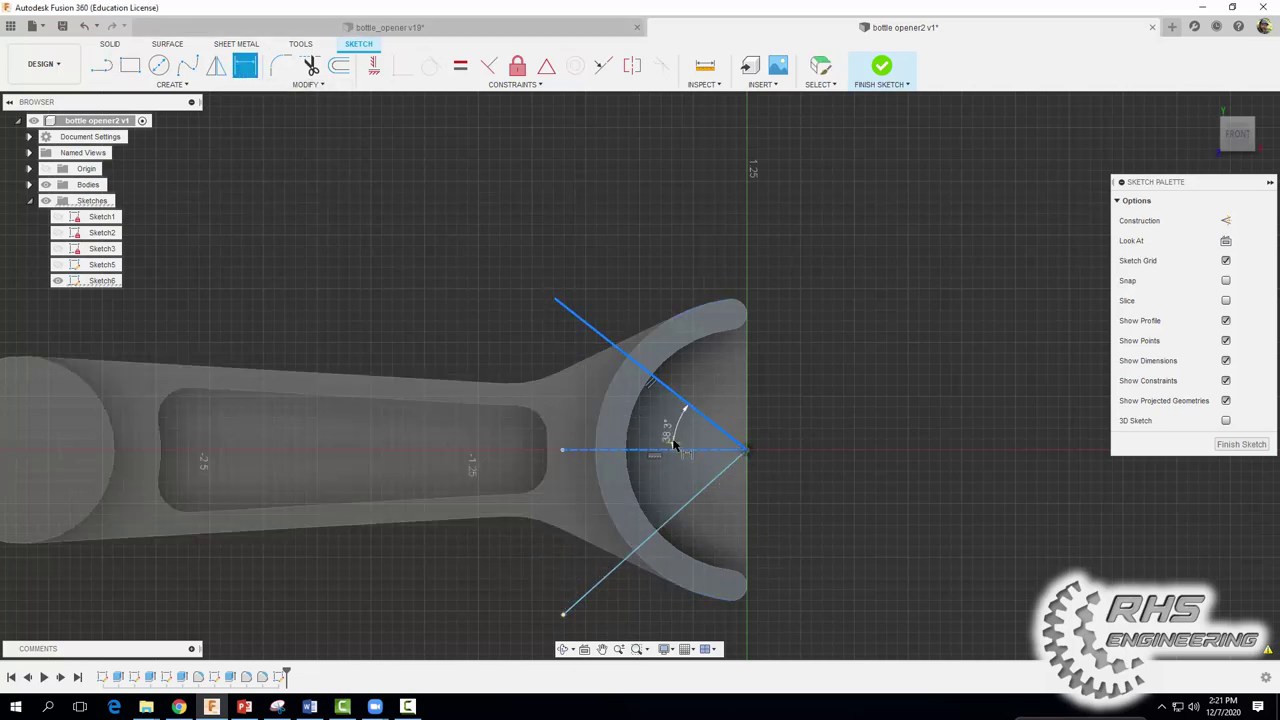
pyautogui.click(705, 417)
pyautogui.click(675, 437)
pyautogui.write('45')
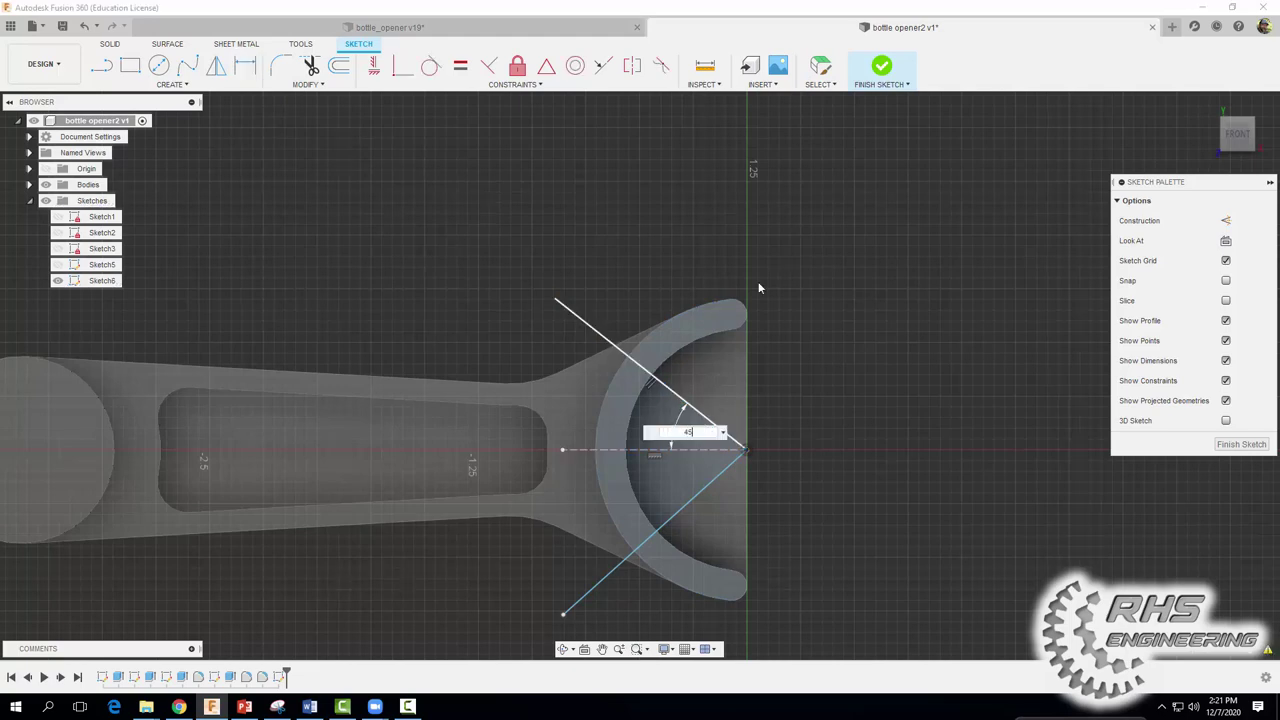
pyautogui.press('Return')
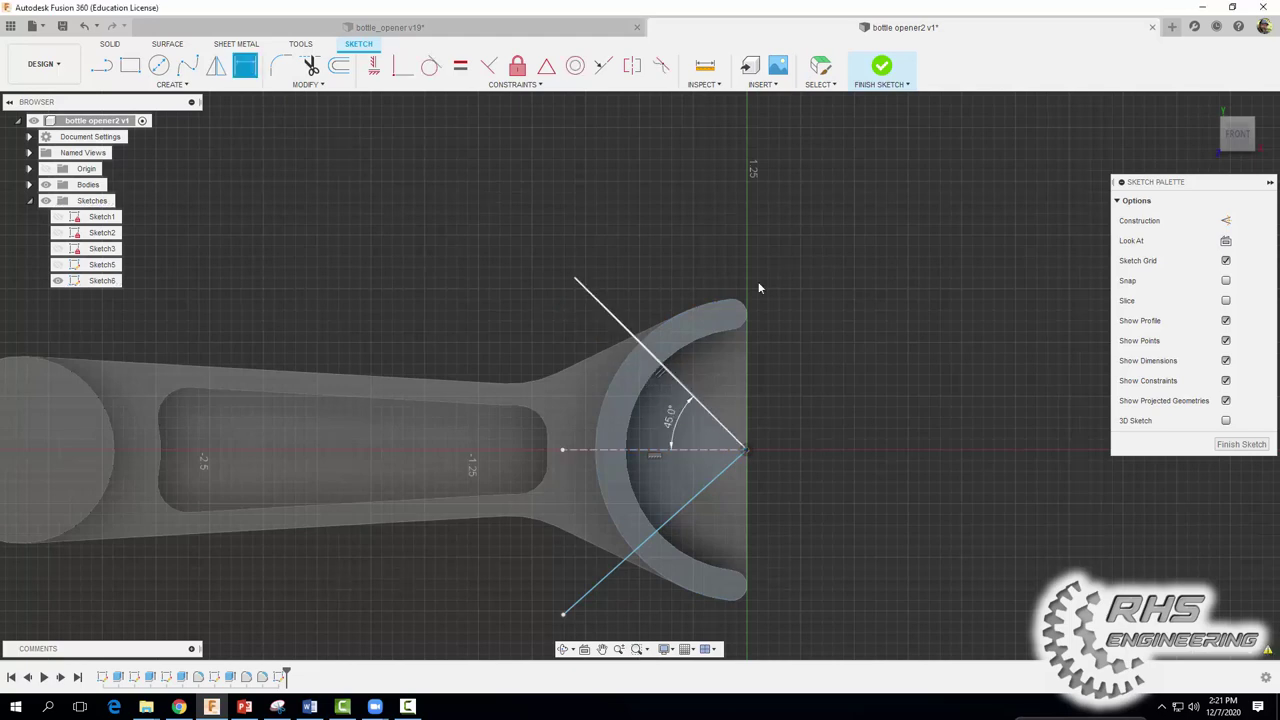
pyautogui.click(666, 450)
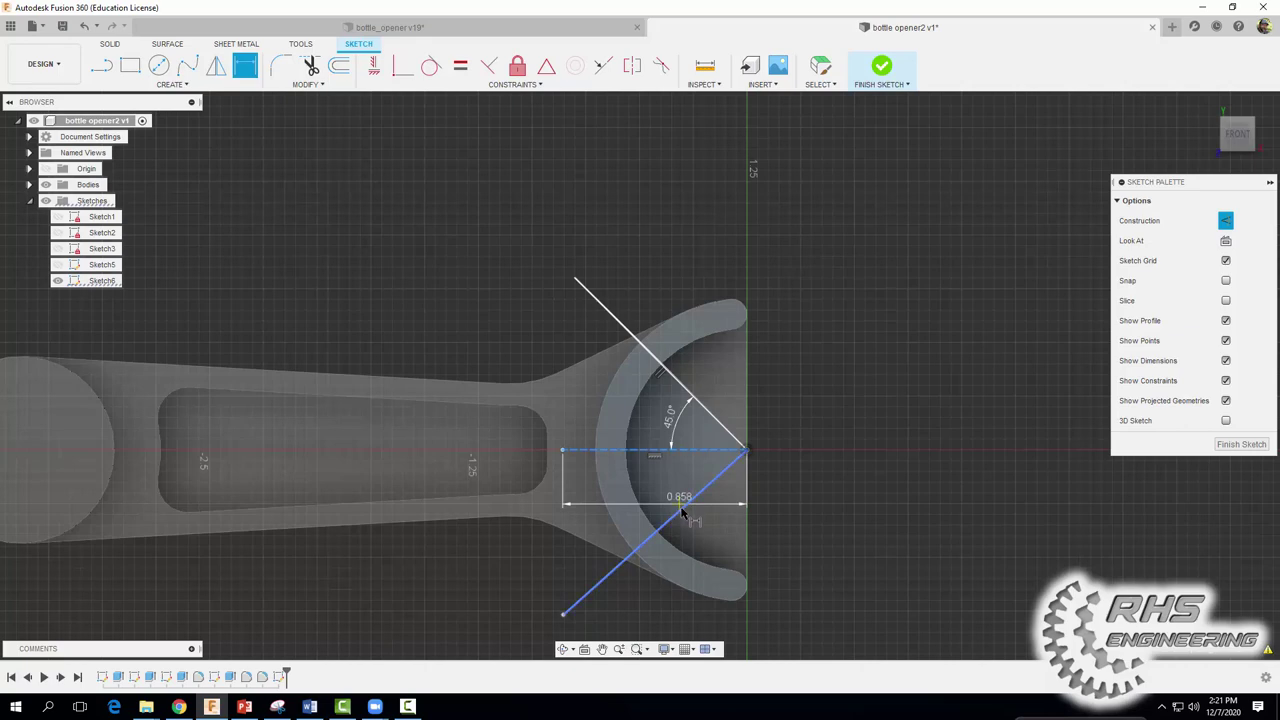
pyautogui.click(681, 507)
pyautogui.click(679, 484)
pyautogui.write('45')
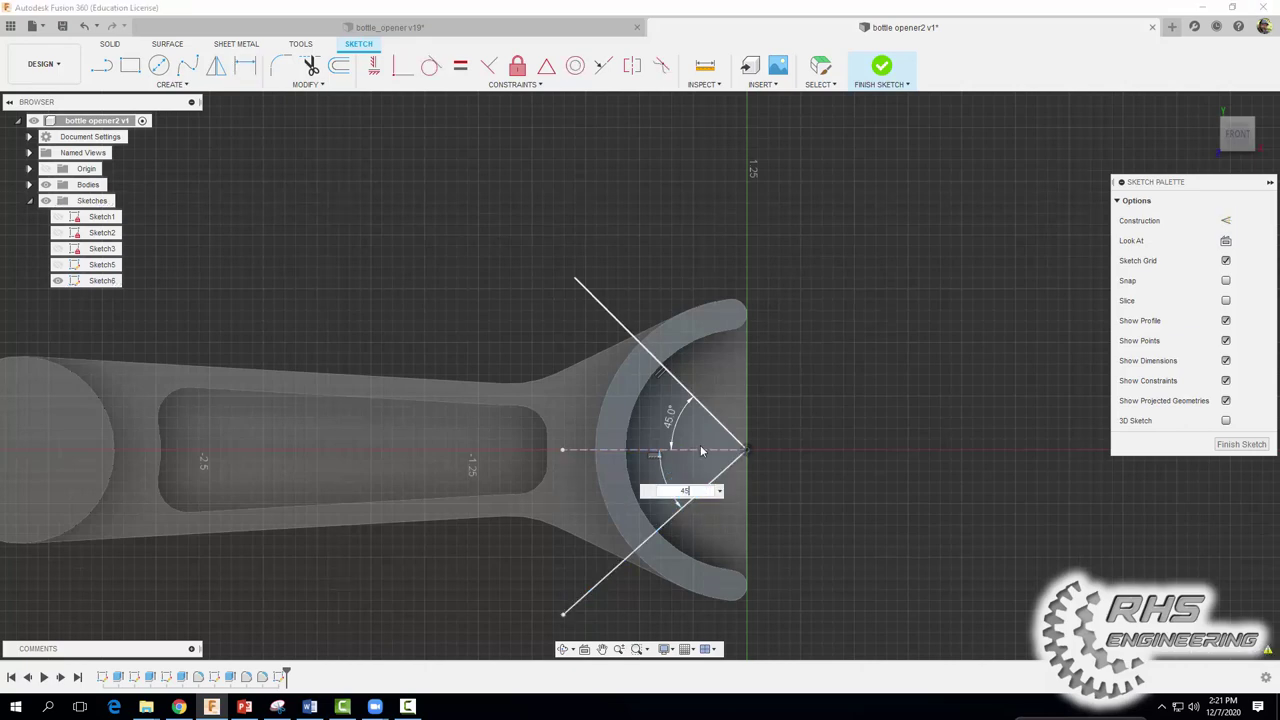
pyautogui.press('Return')
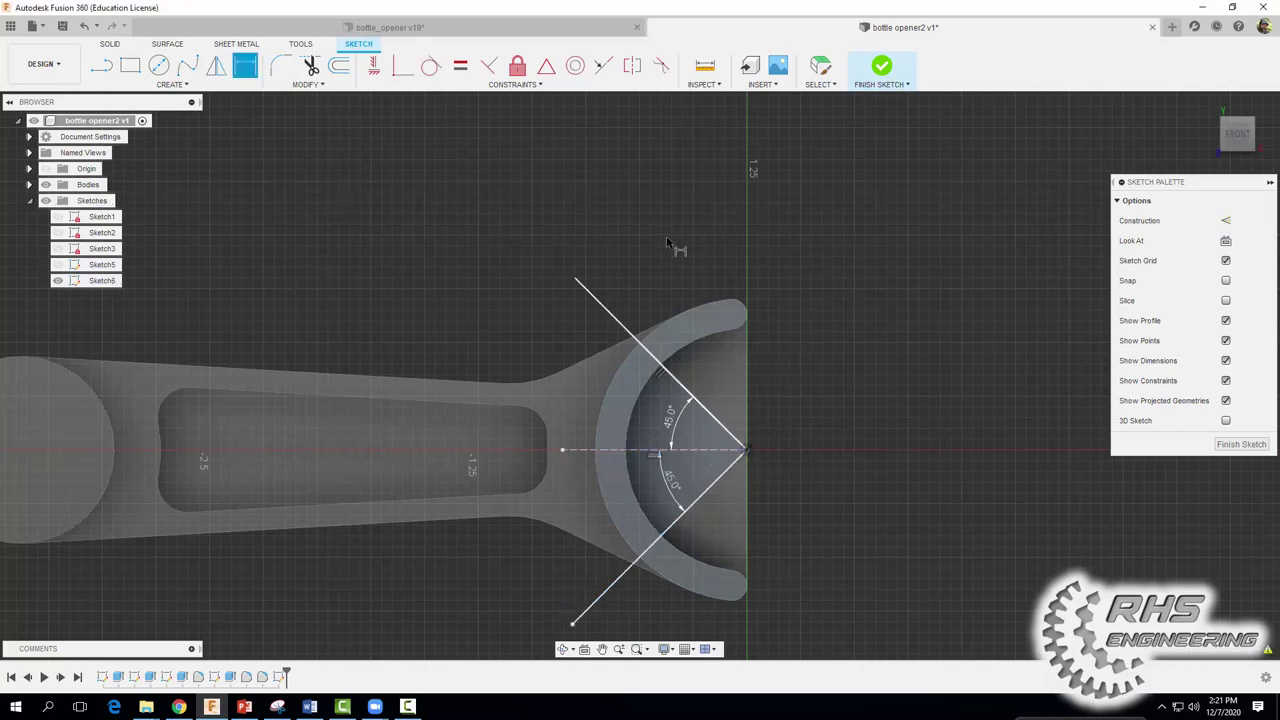
# Draw a circle about 0.994 in across centred where the two lines meet
pyautogui.click(159, 65)
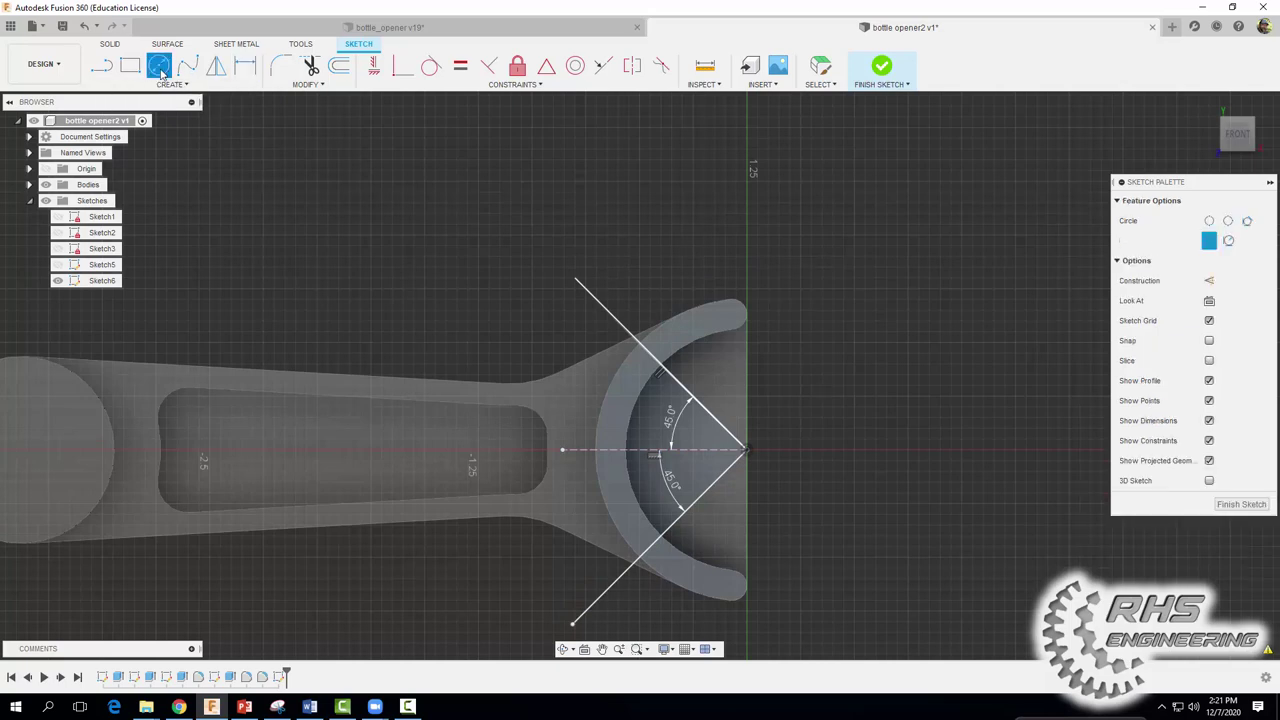
pyautogui.click(747, 450)
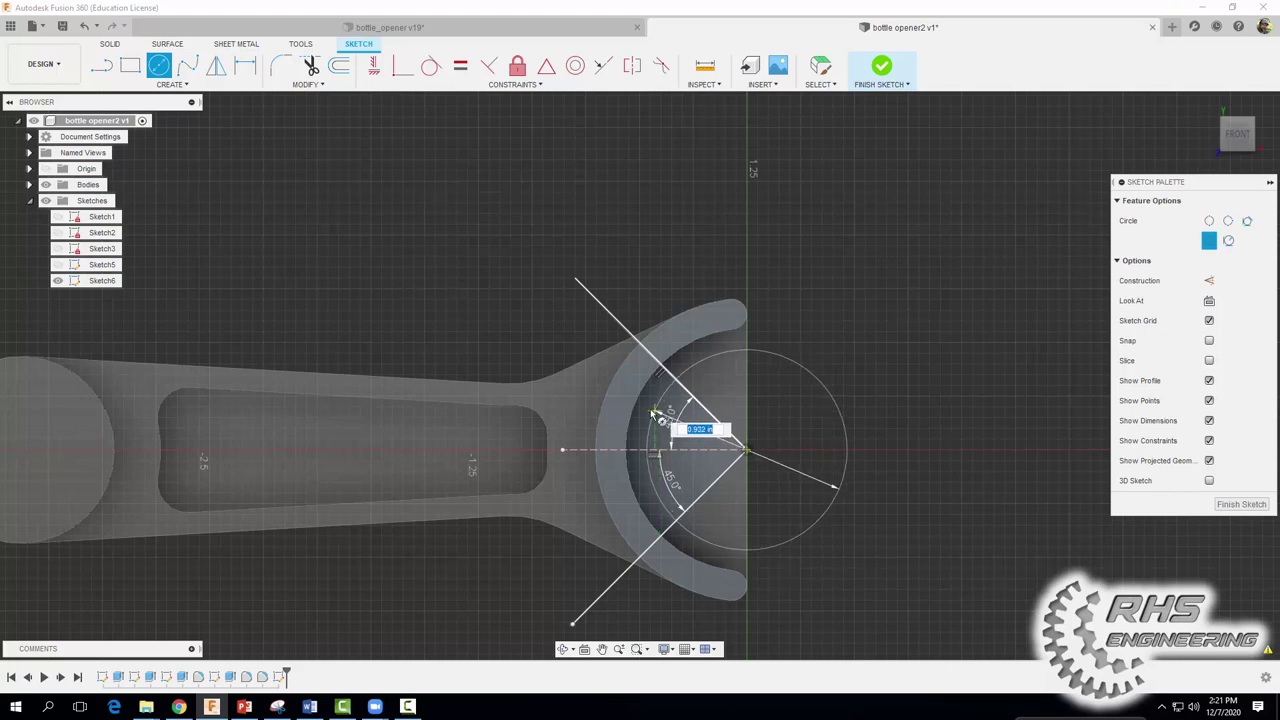
pyautogui.scroll(3, 652, 411)
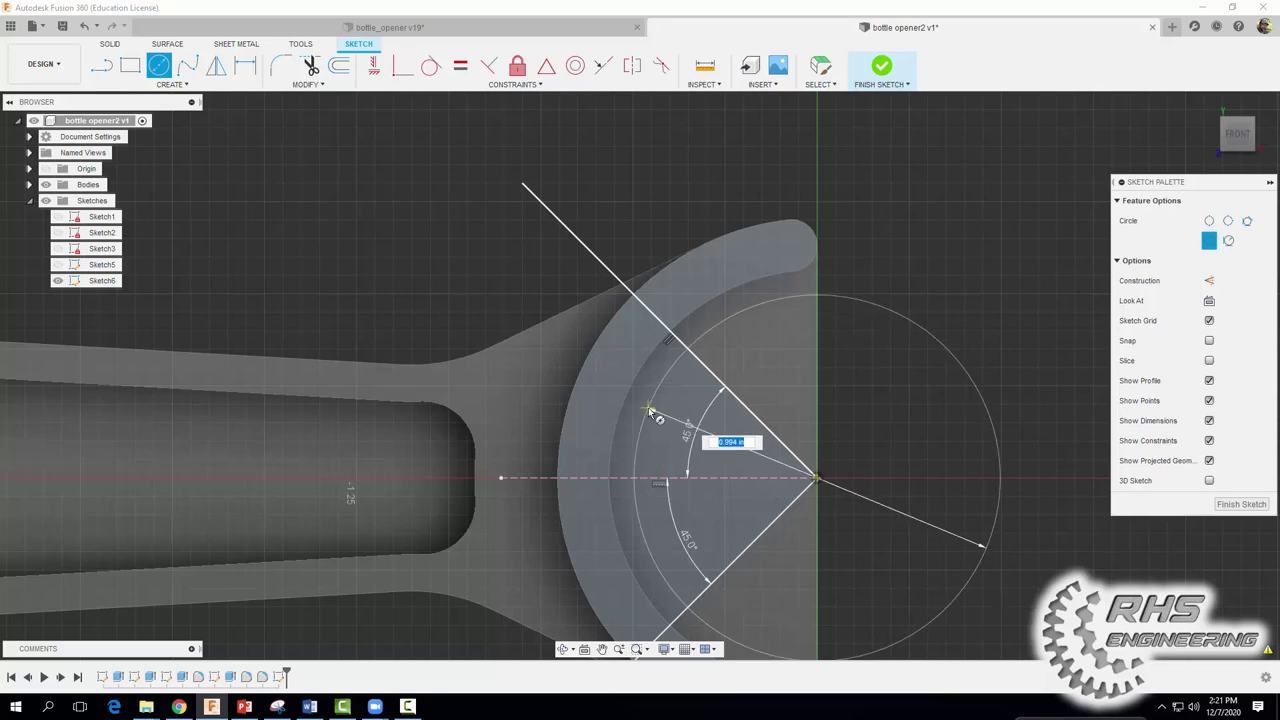
pyautogui.click(651, 411)
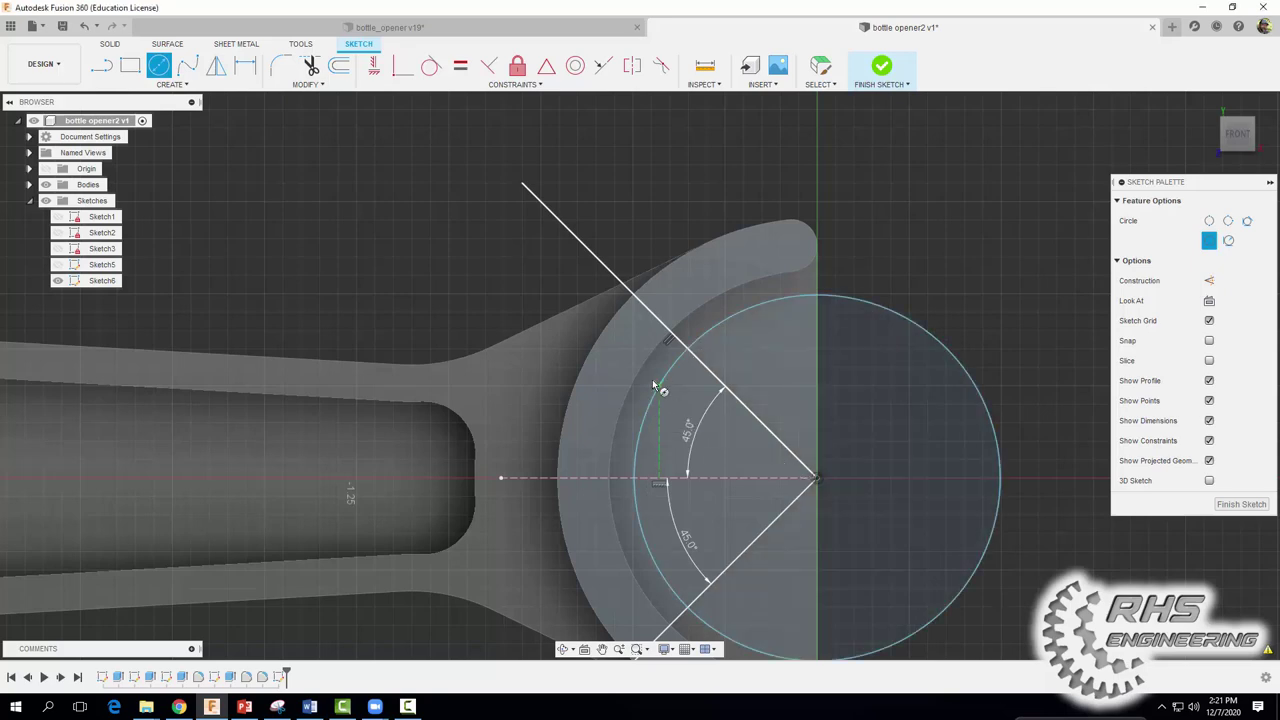
pyautogui.press('Escape')
# Select the ring's inner edge and the circle for a gap dimension
pyautogui.press('p')
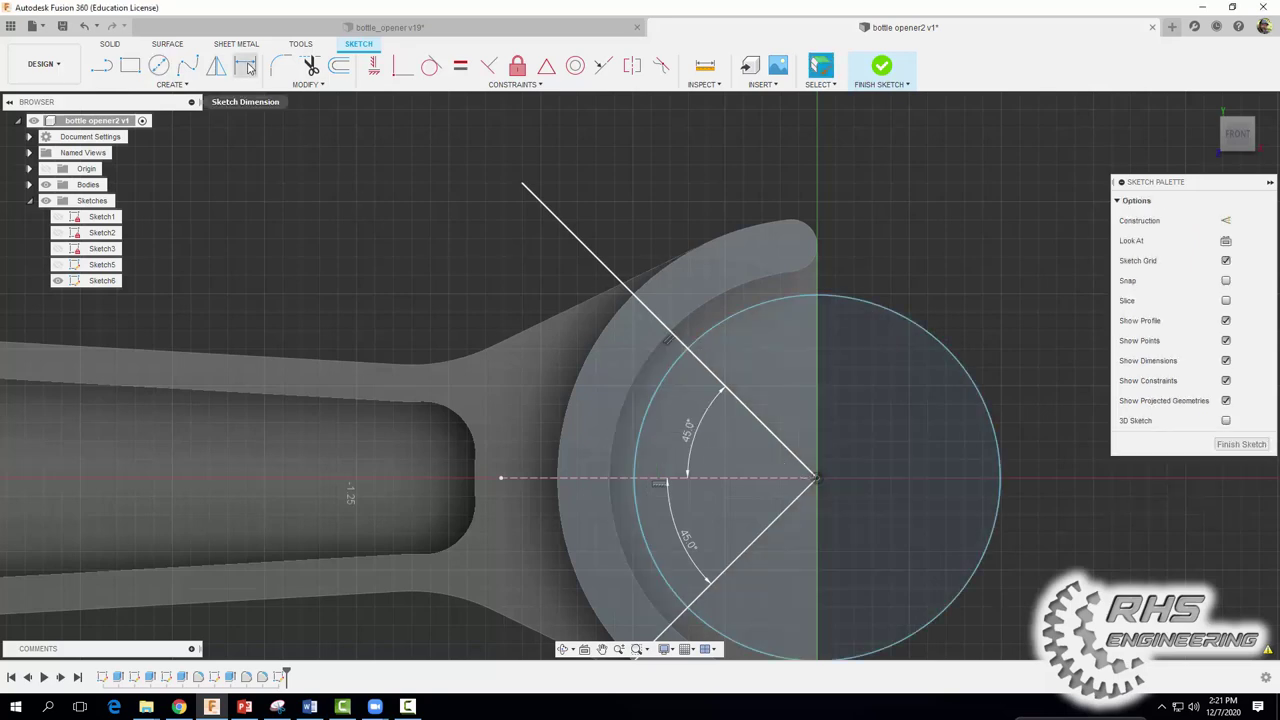
pyautogui.click(629, 400)
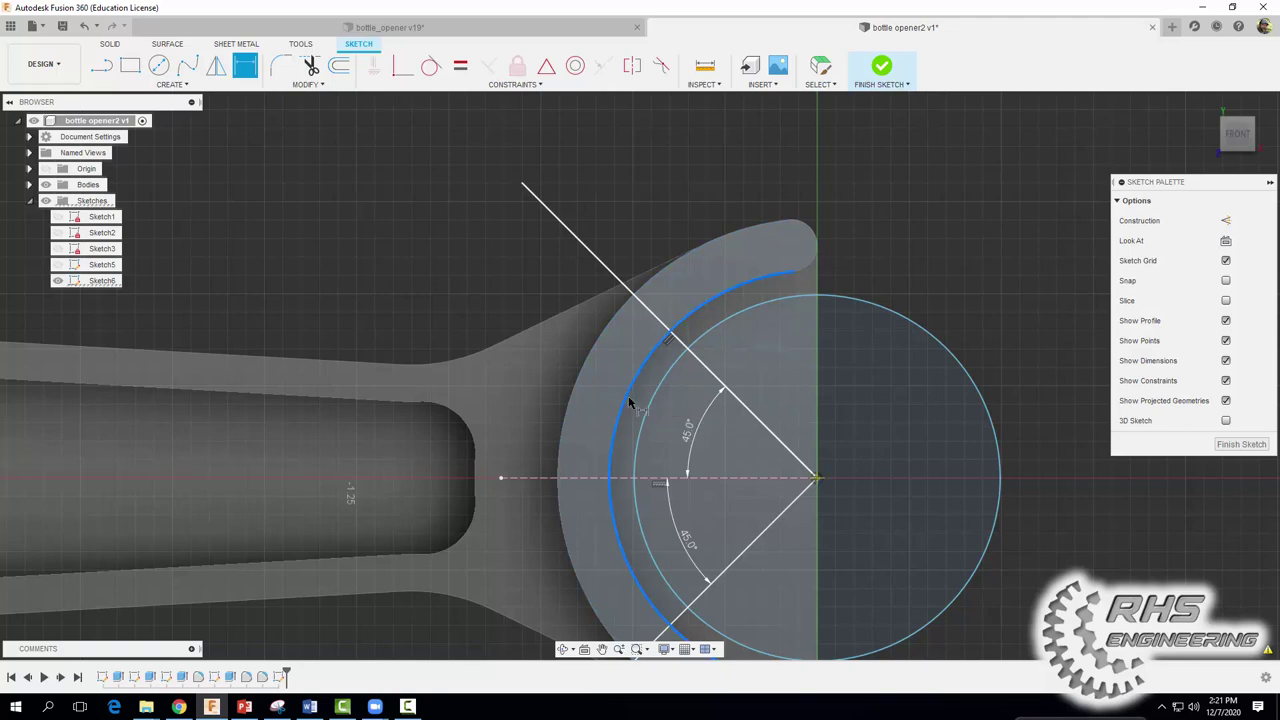
pyautogui.click(647, 409)
# Set the gap between the ring's inner edge and the circle to 0.10 in
pyautogui.scroll(5, 640, 400)
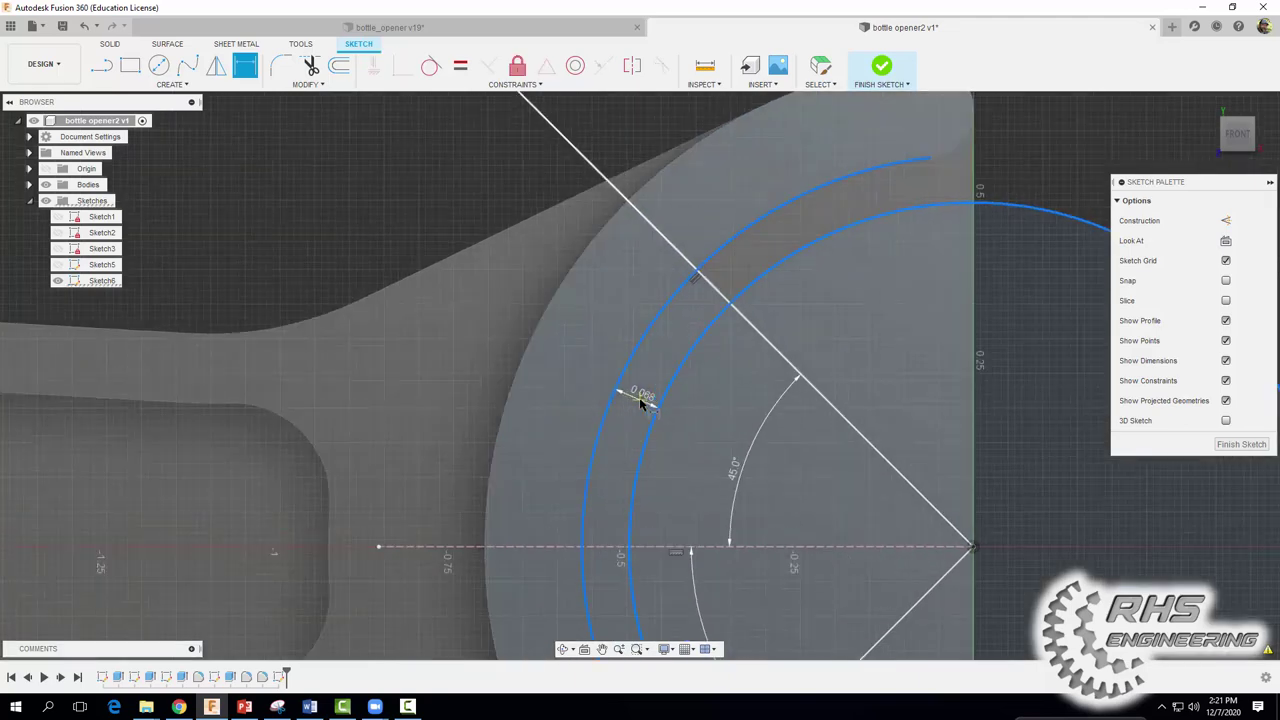
pyautogui.click(640, 400)
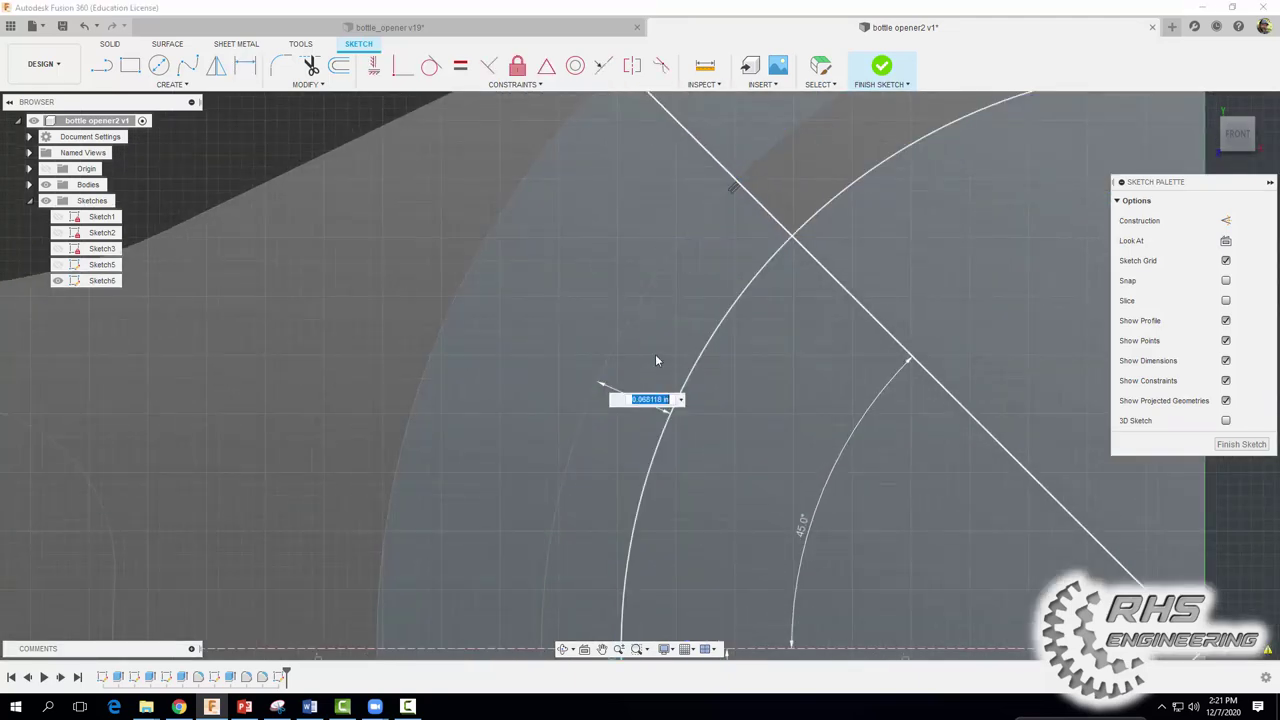
pyautogui.press('BackSpace')
pyautogui.write('1')
pyautogui.press('Return')
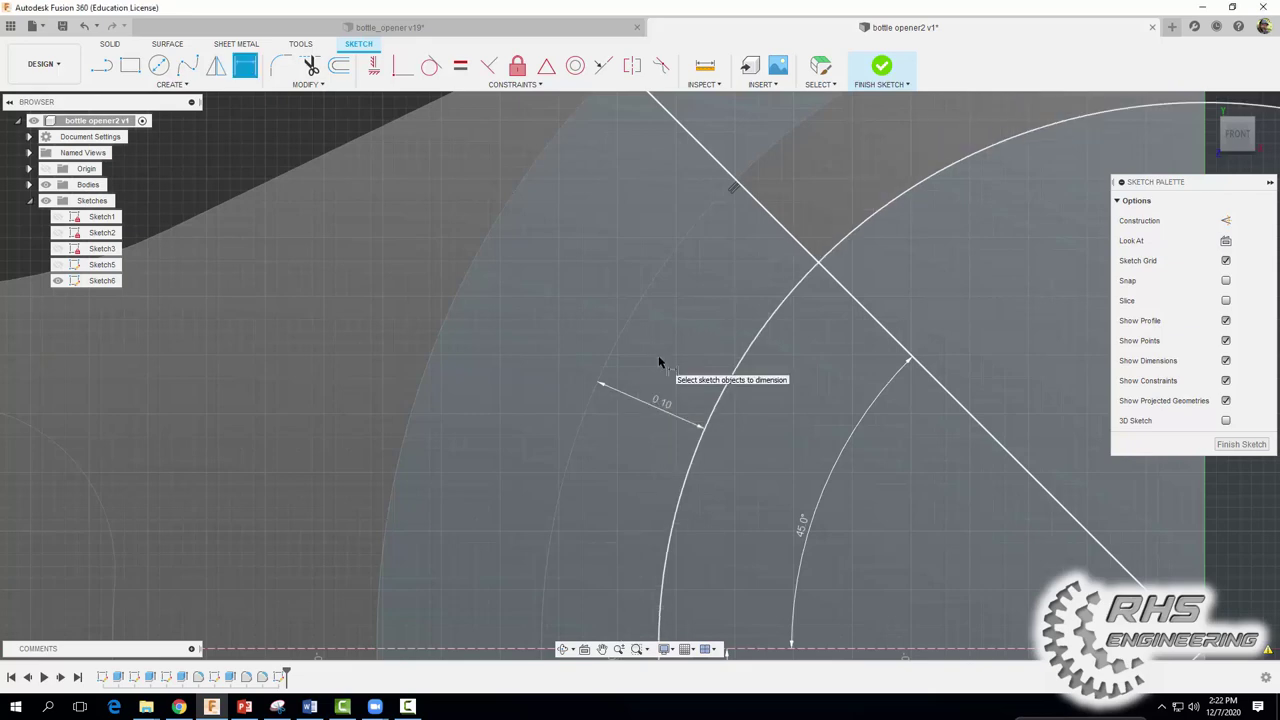
pyautogui.scroll(-5, 658, 360)
pyautogui.scroll(-2, 659, 362)
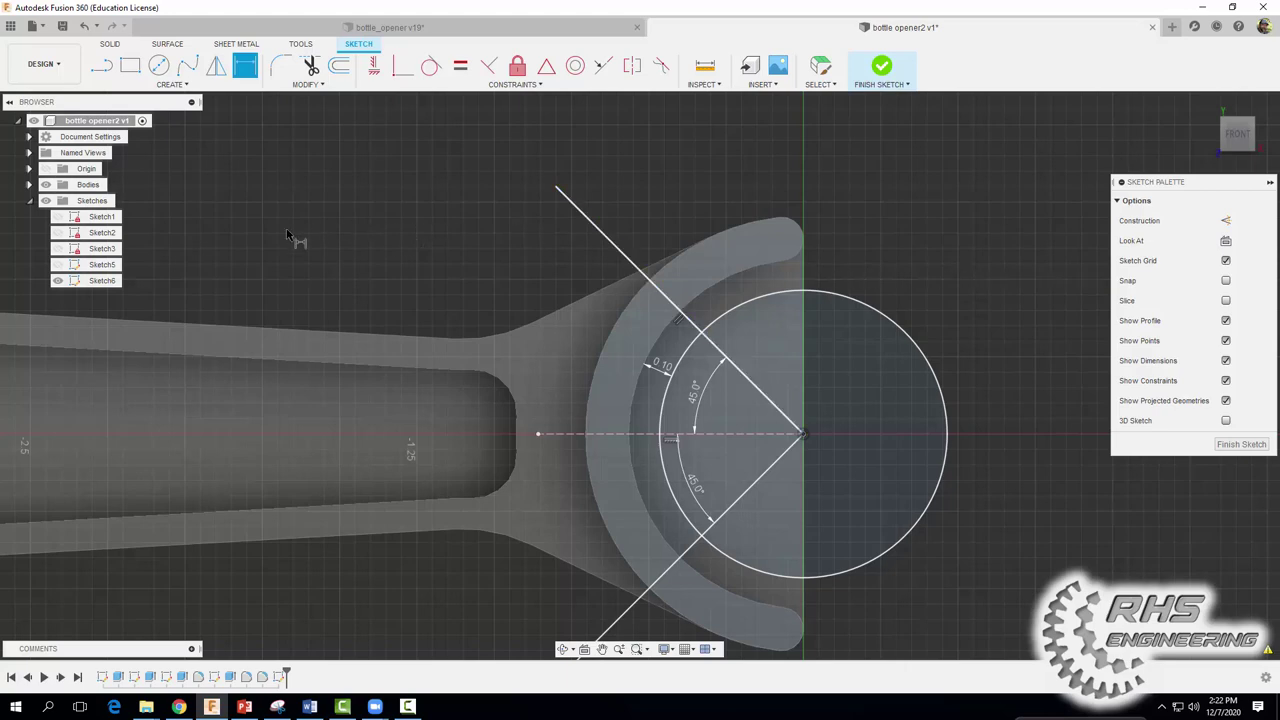
# Project the ring's inner curved edge into the sketch
pyautogui.click(168, 84)
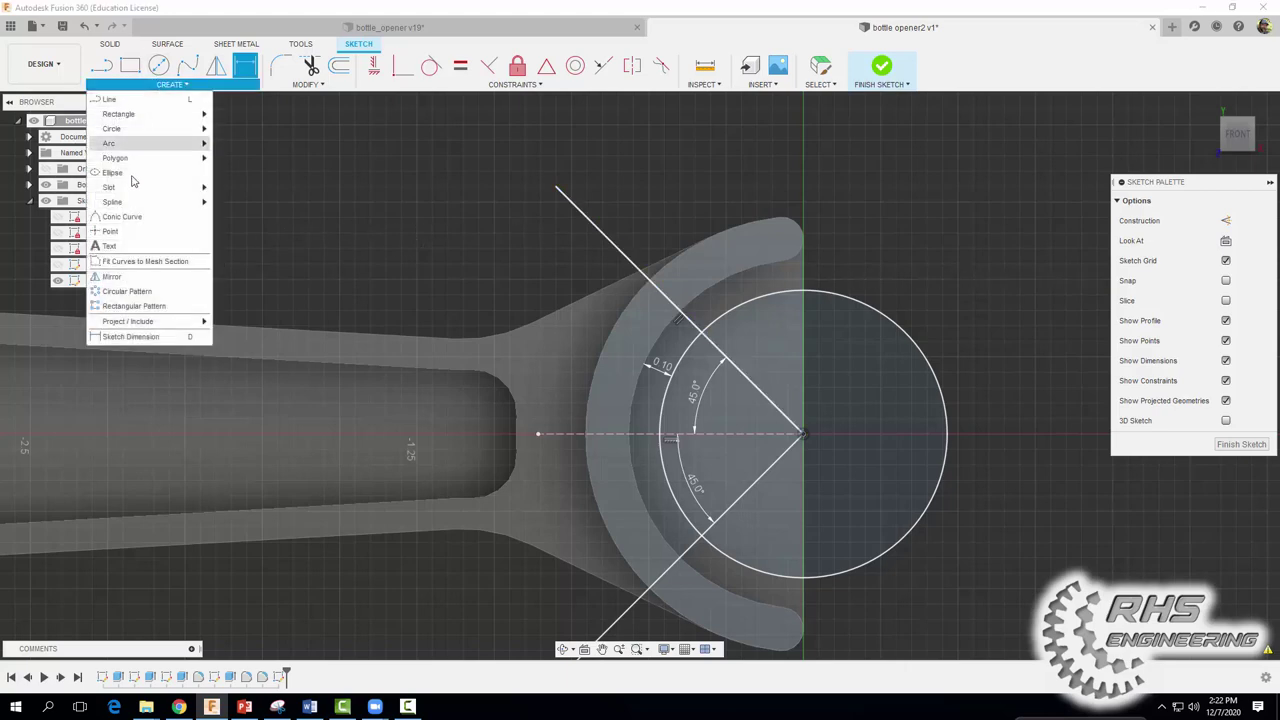
pyautogui.moveTo(150, 321)
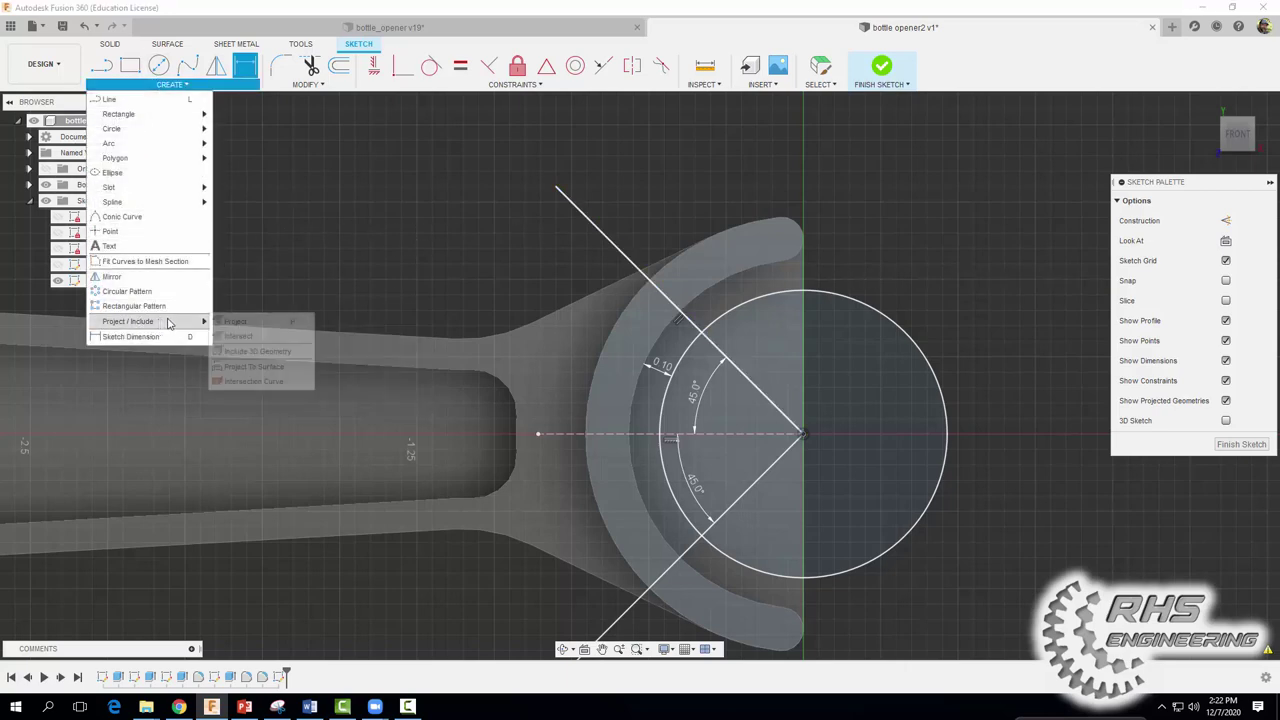
pyautogui.click(240, 322)
pyautogui.click(642, 369)
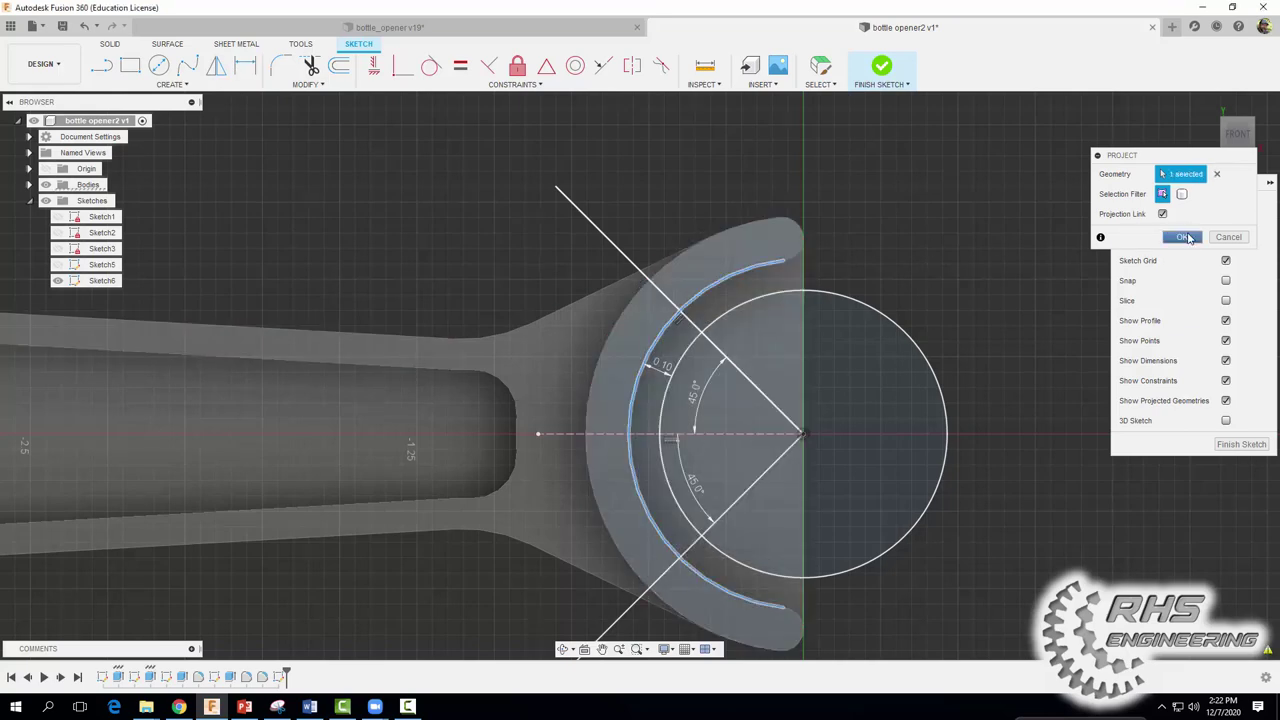
pyautogui.click(1182, 237)
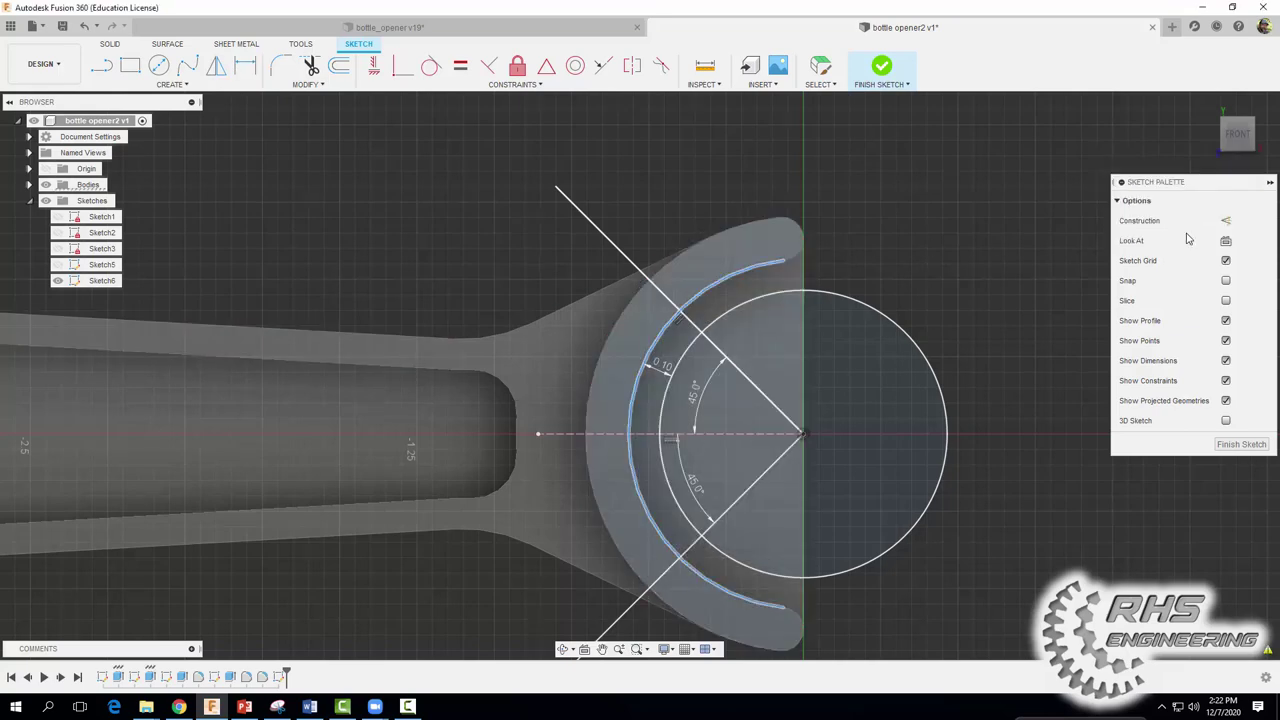
# Trim away the circle's outer part and excess line segments, leaving a thin lip band
pyautogui.click(310, 66)
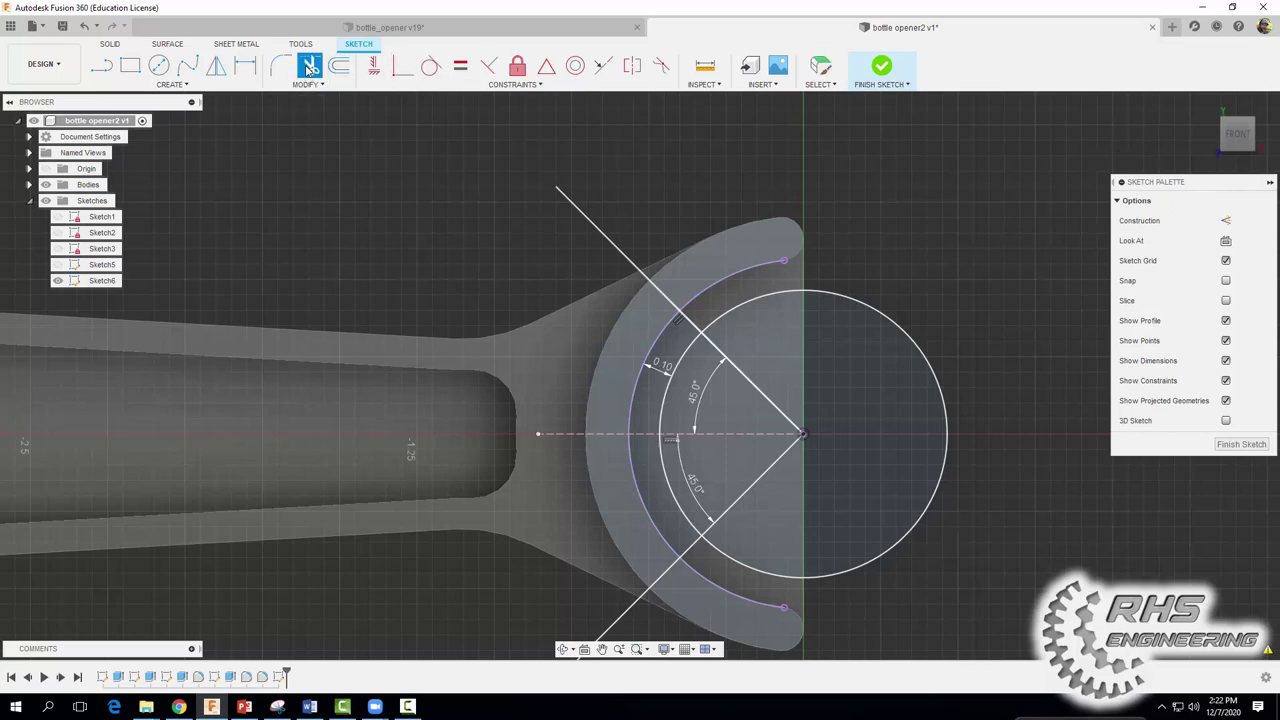
pyautogui.click(660, 296)
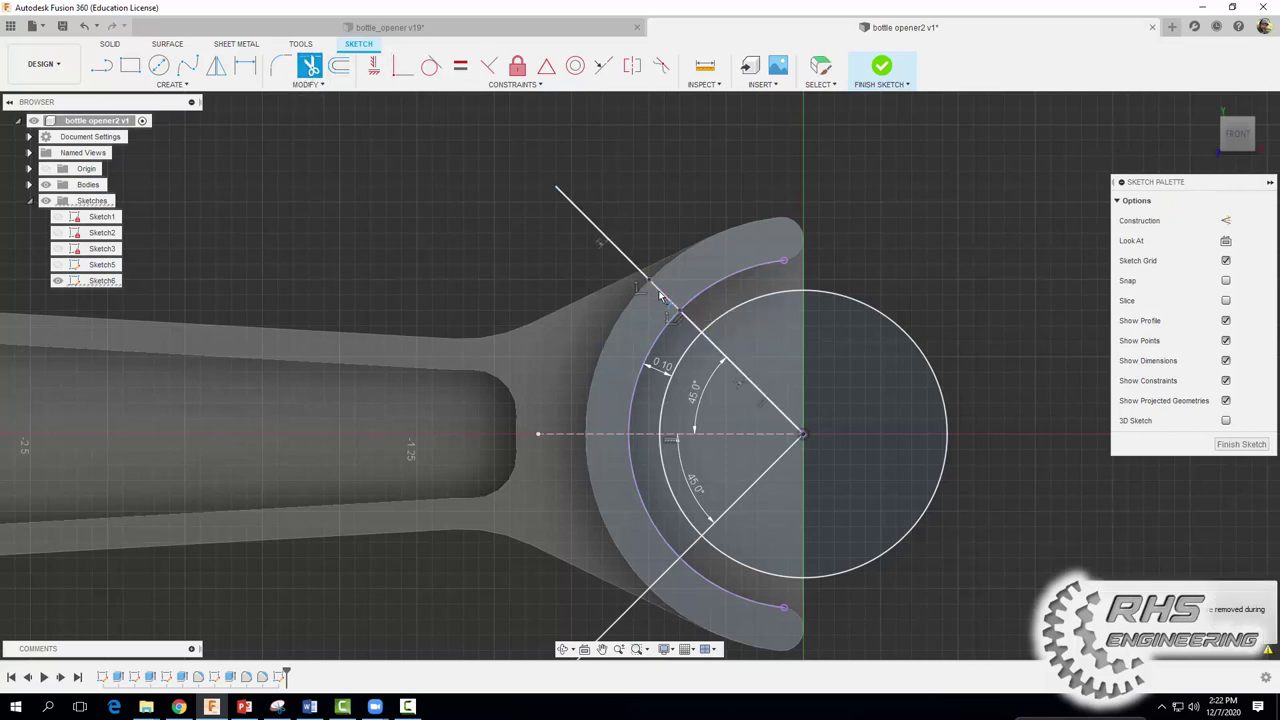
pyautogui.click(724, 322)
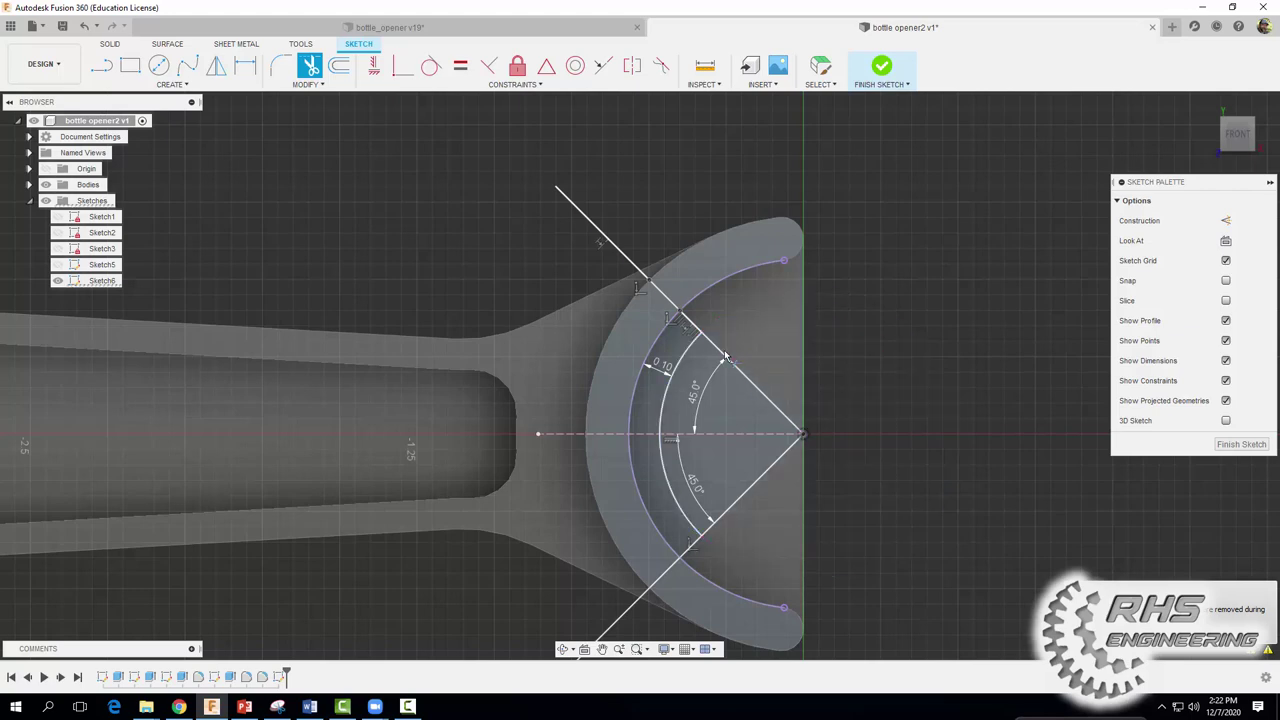
pyautogui.click(761, 487)
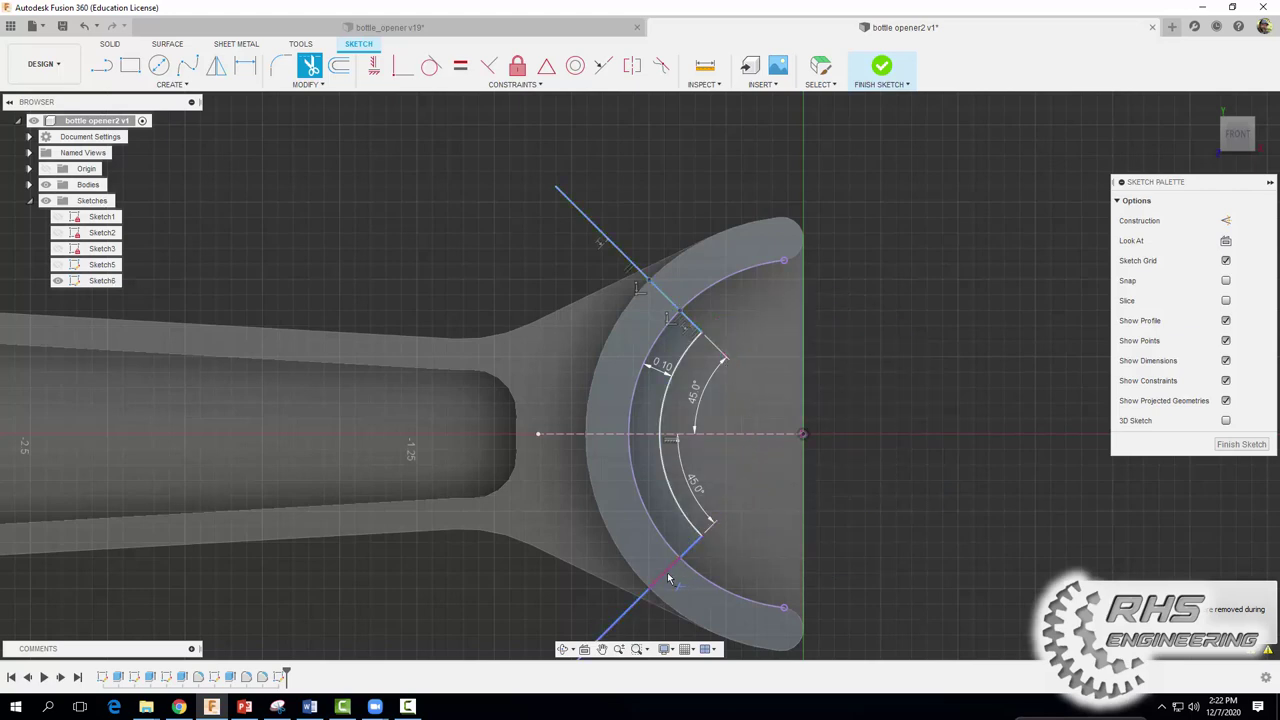
pyautogui.click(652, 600)
pyautogui.click(607, 242)
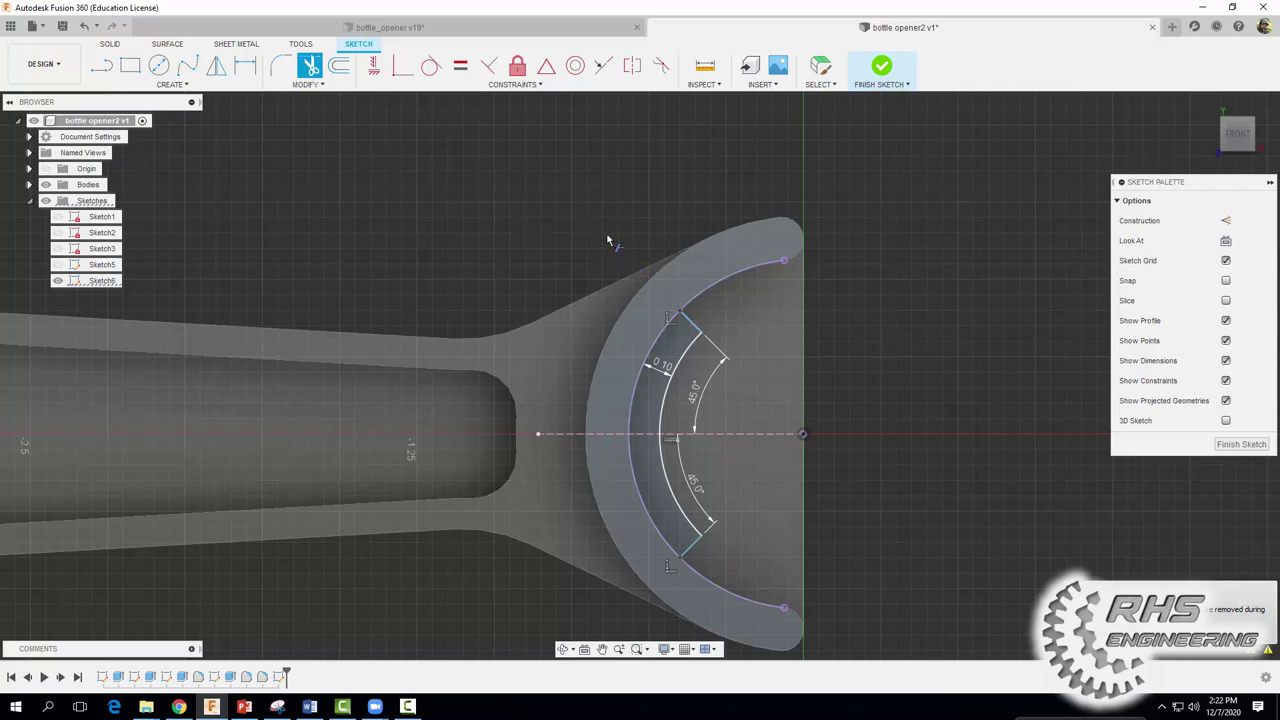
pyautogui.click(245, 65)
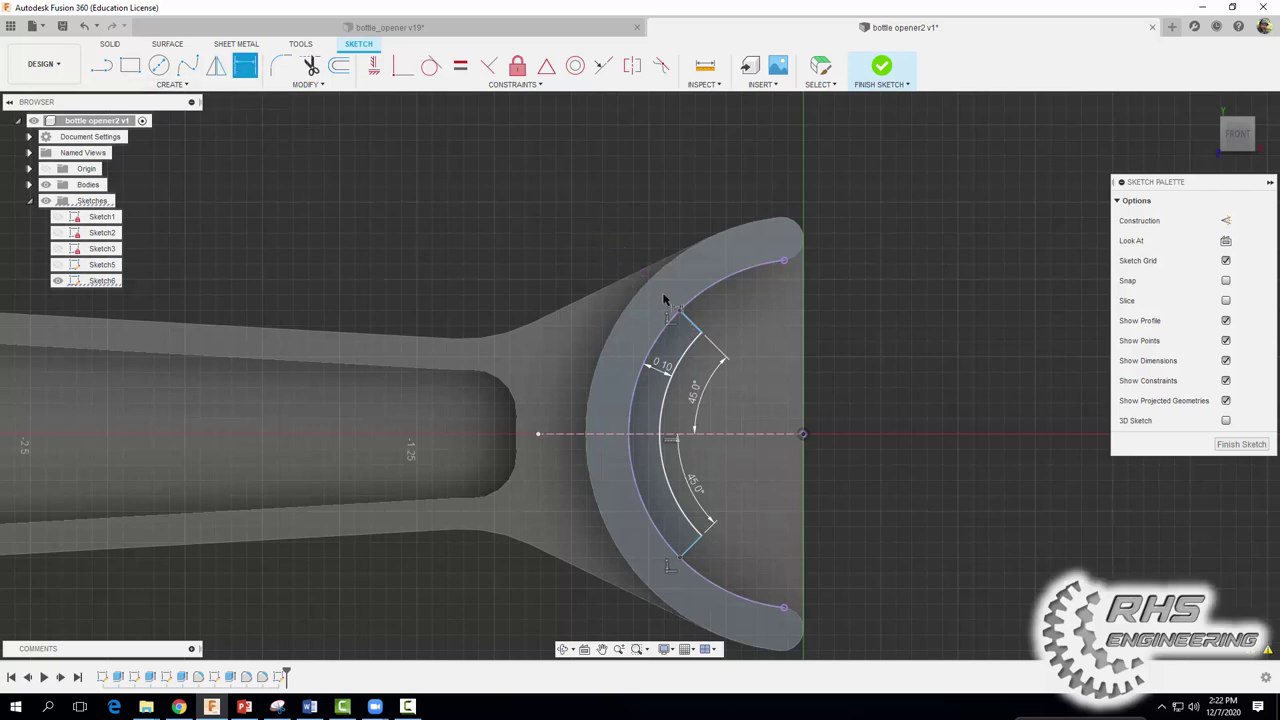
# Dimension the lip band's upper and lower radial ends at 0.071 in and 0.07 in
pyautogui.click(679, 312)
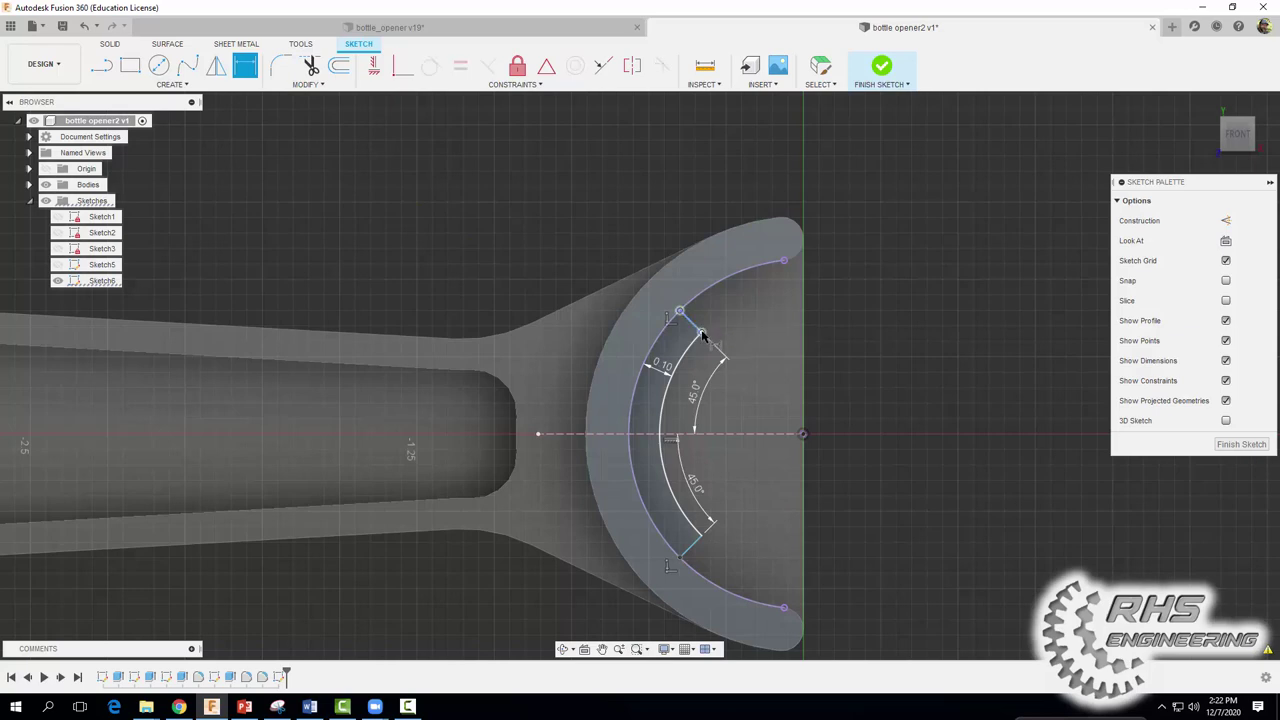
pyautogui.click(701, 332)
pyautogui.click(871, 330)
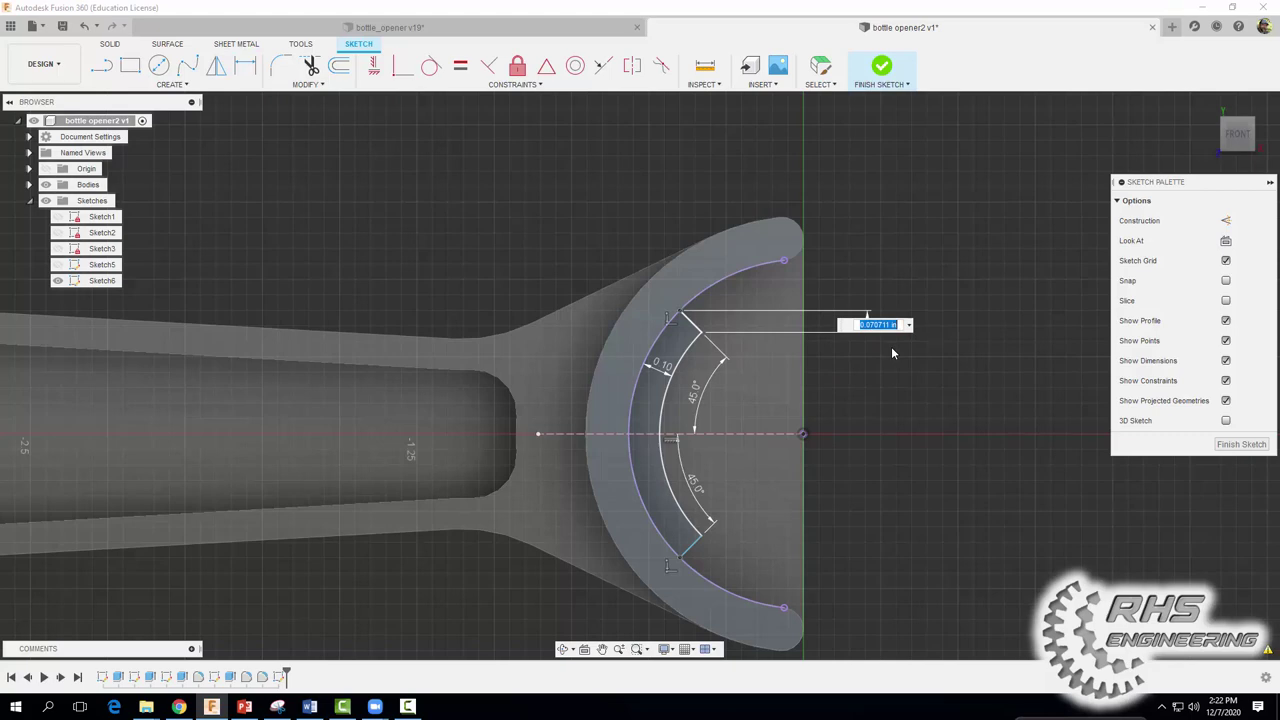
pyautogui.press('Return')
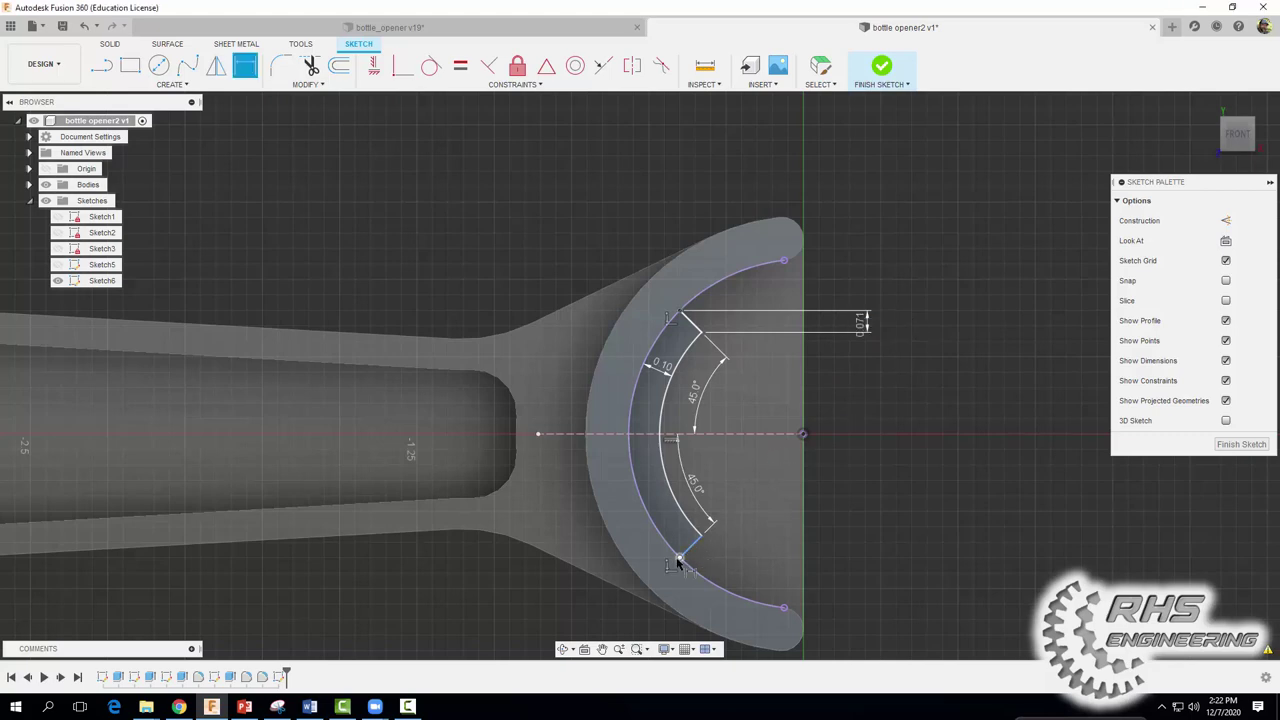
pyautogui.click(680, 558)
pyautogui.click(702, 537)
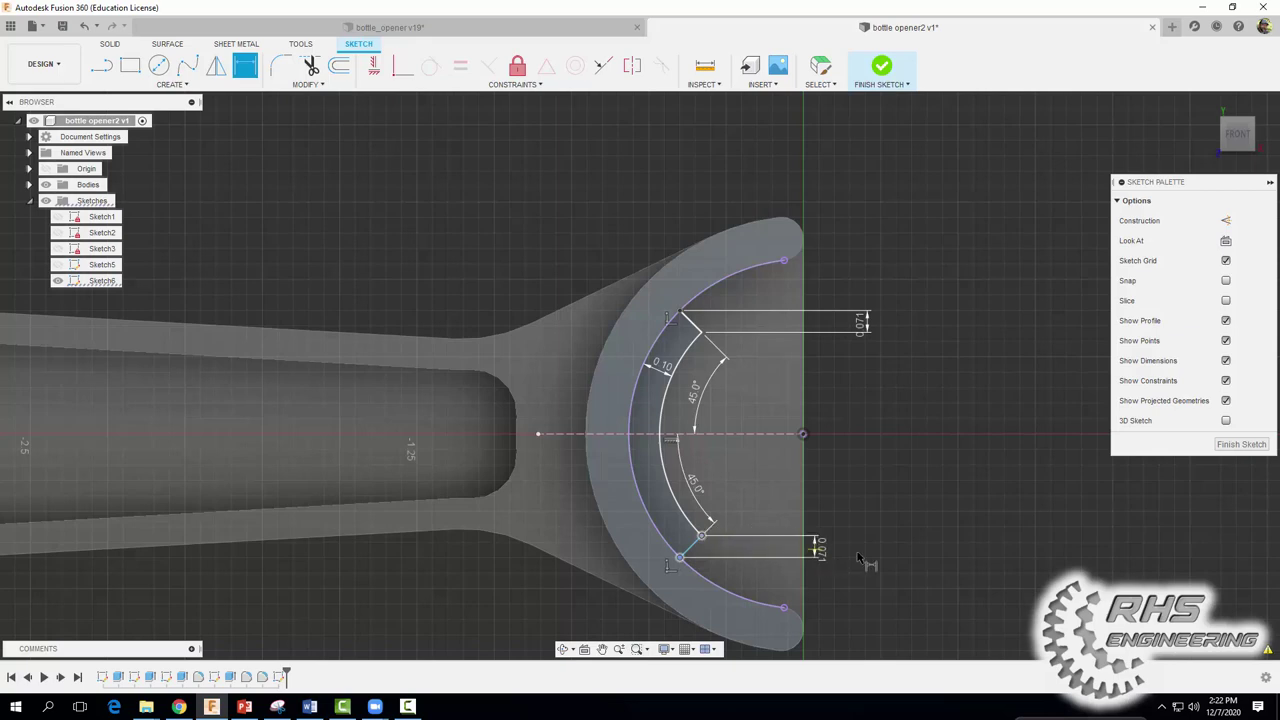
pyautogui.click(903, 546)
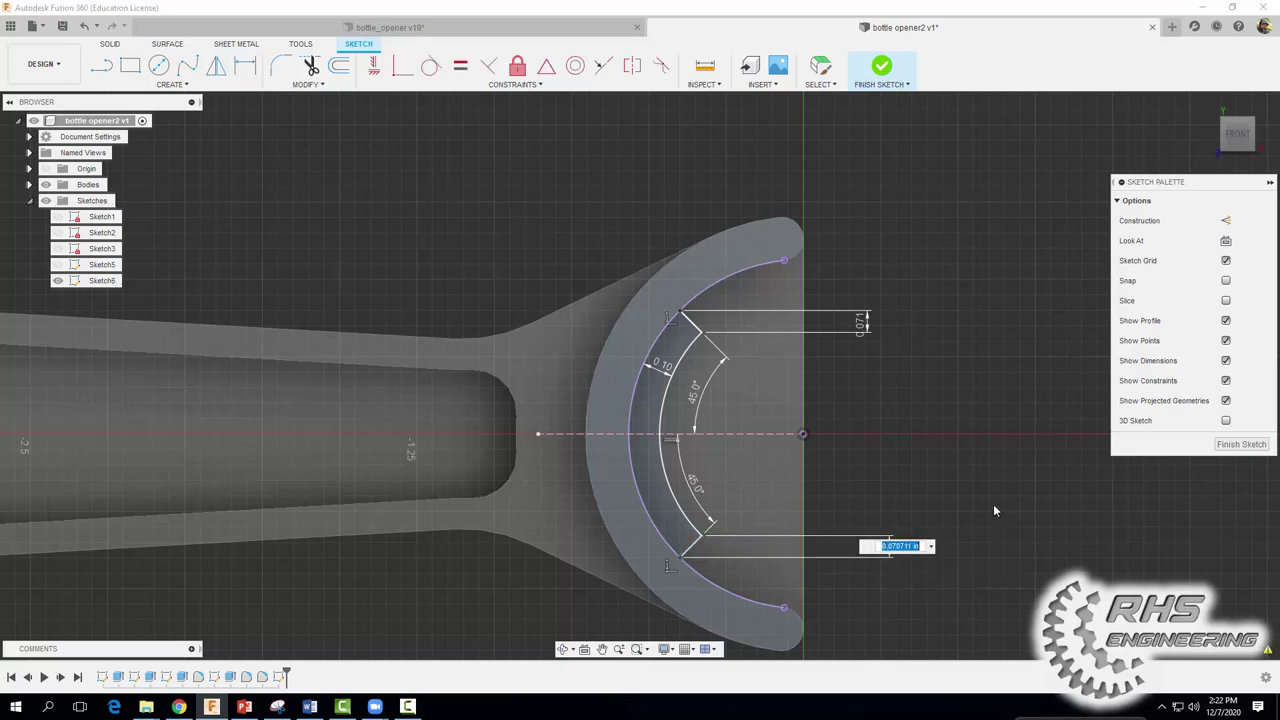
pyautogui.write('.07')
pyautogui.press('Return')
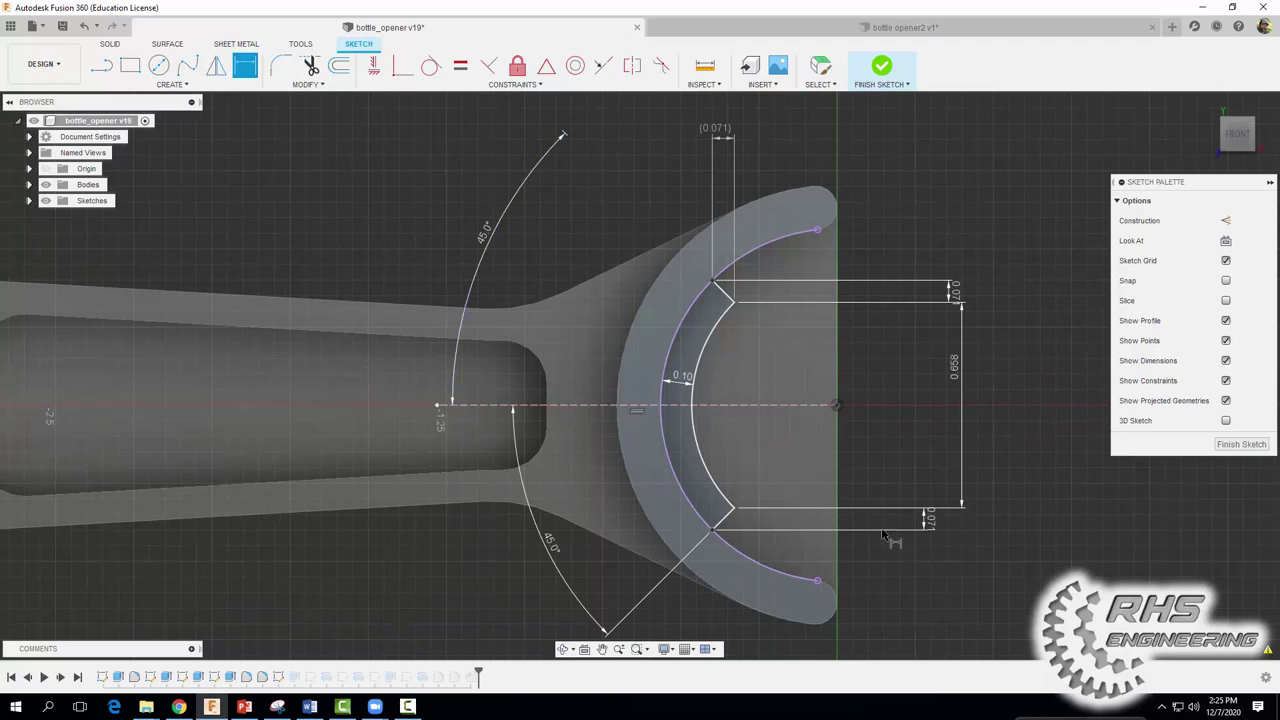
# Finish the hook-lip sketch in the bottle opener2 design
pyautogui.click(881, 67)
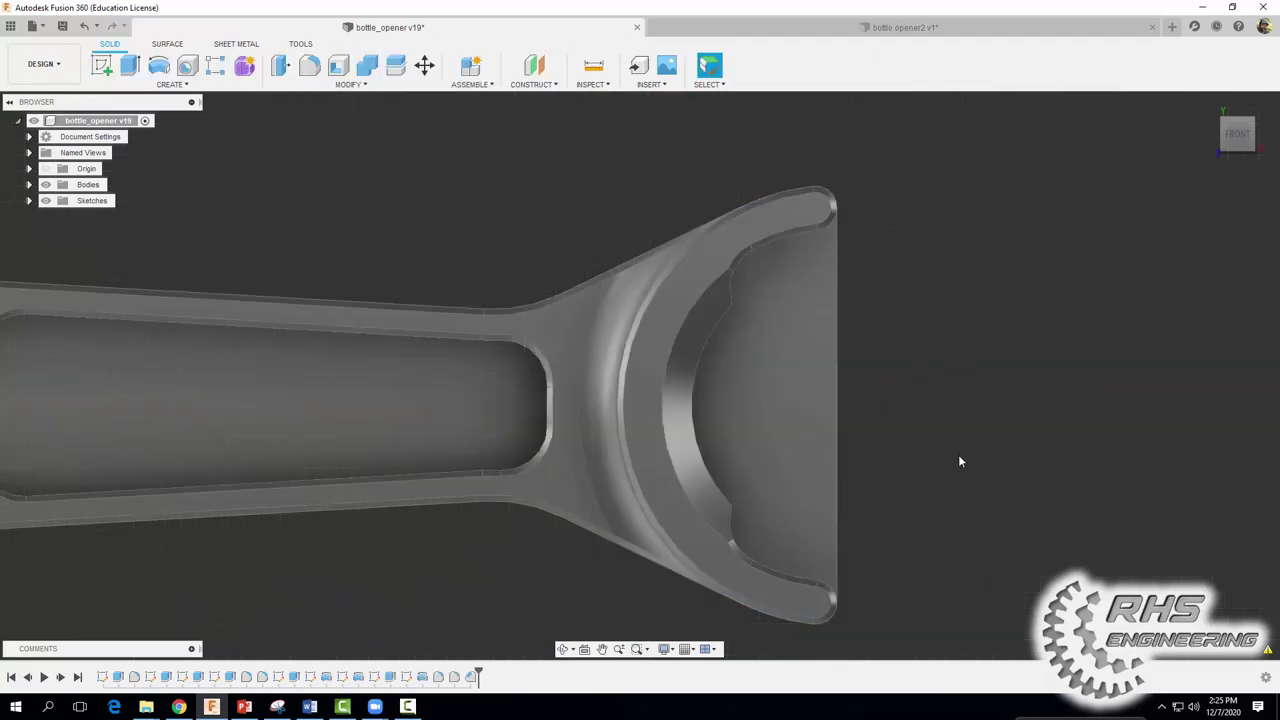
pyautogui.click(810, 34)
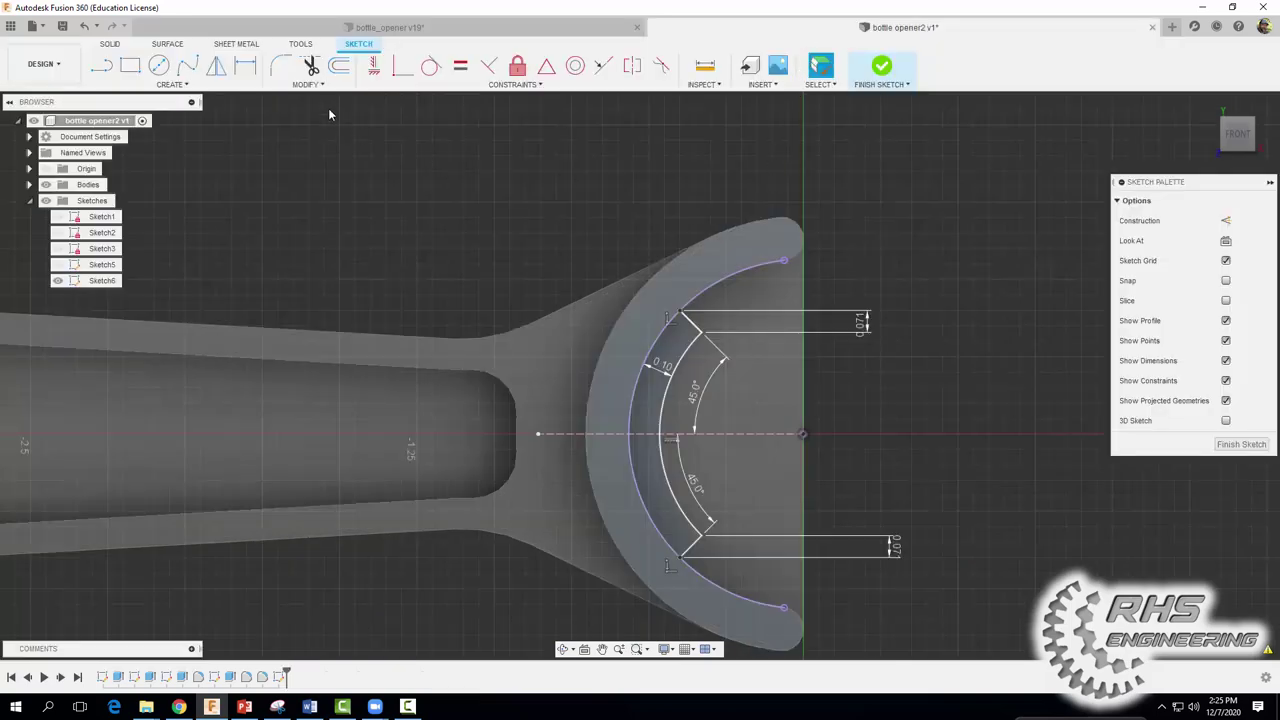
pyautogui.click(245, 66)
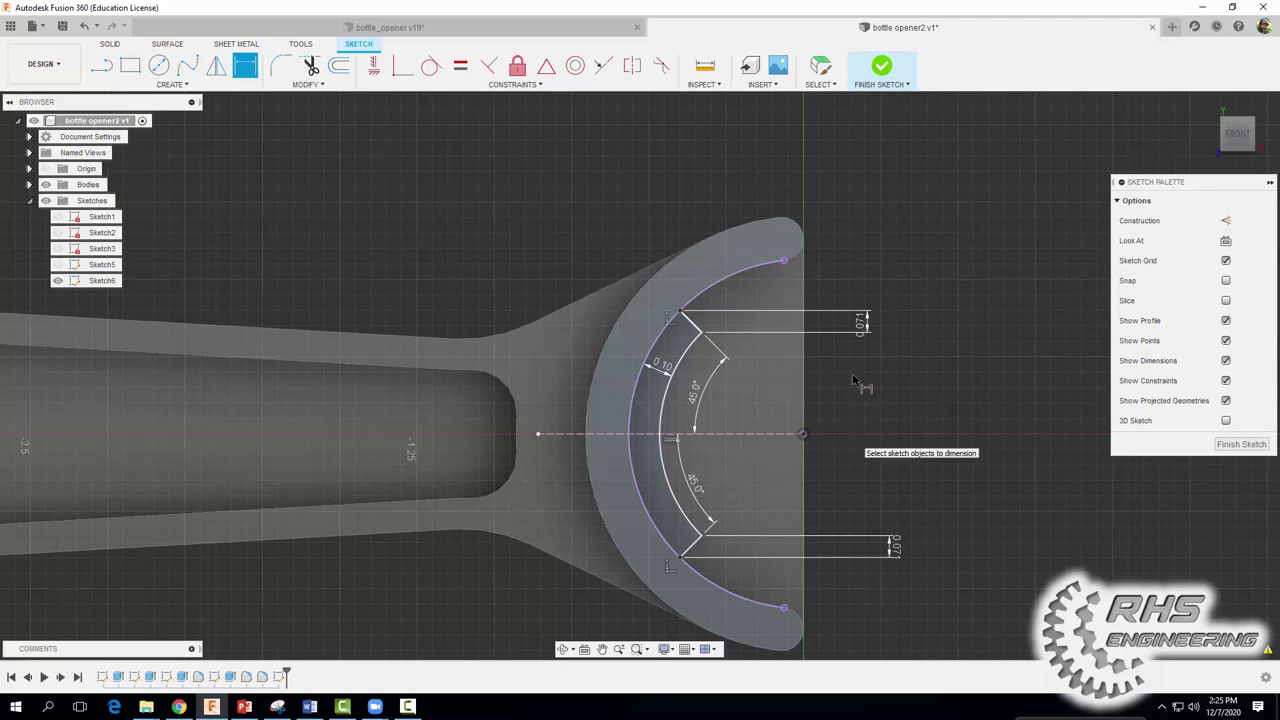
pyautogui.click(880, 72)
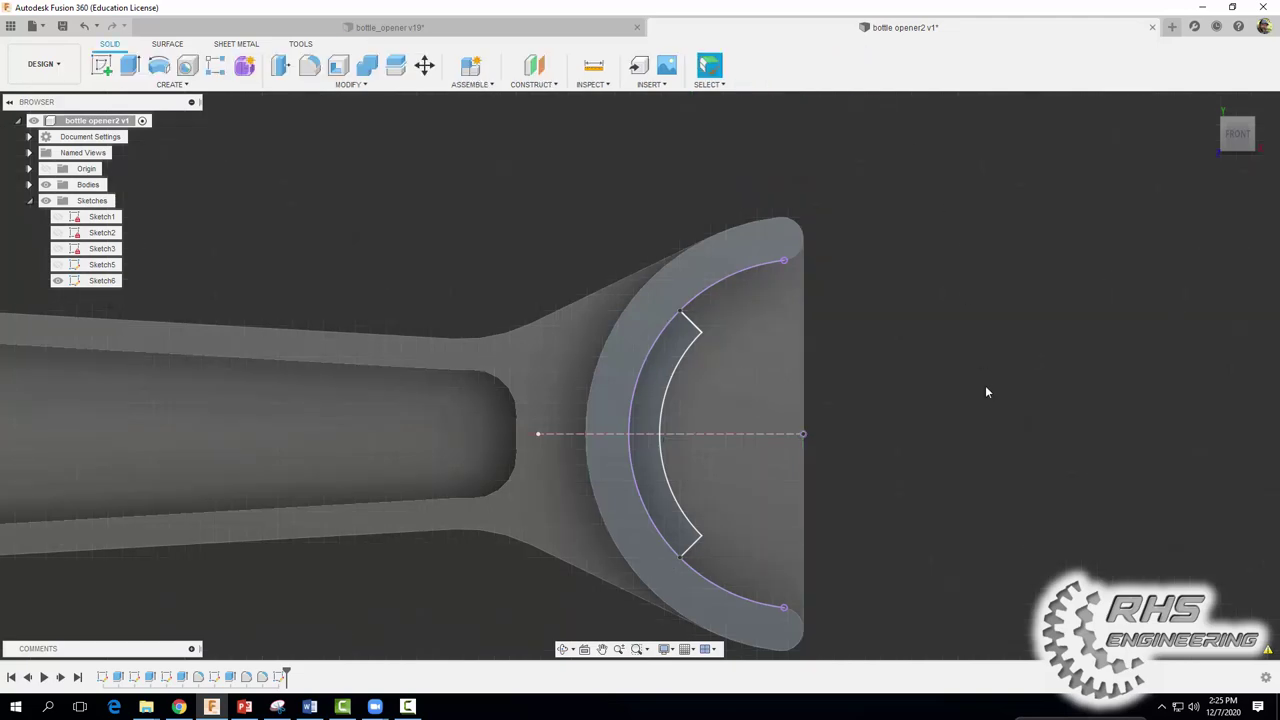
# Extrude the lip band profile -0.11 in, joined to the ring body
pyautogui.moveTo(960, 420)
pyautogui.keyDown('shift'); pyautogui.mouseDown(button='middle')
pyautogui.moveTo(898, 446)
pyautogui.moveTo(700, 300)
pyautogui.moveTo(490, 118)
pyautogui.mouseUp(button='middle'); pyautogui.keyUp('shift')
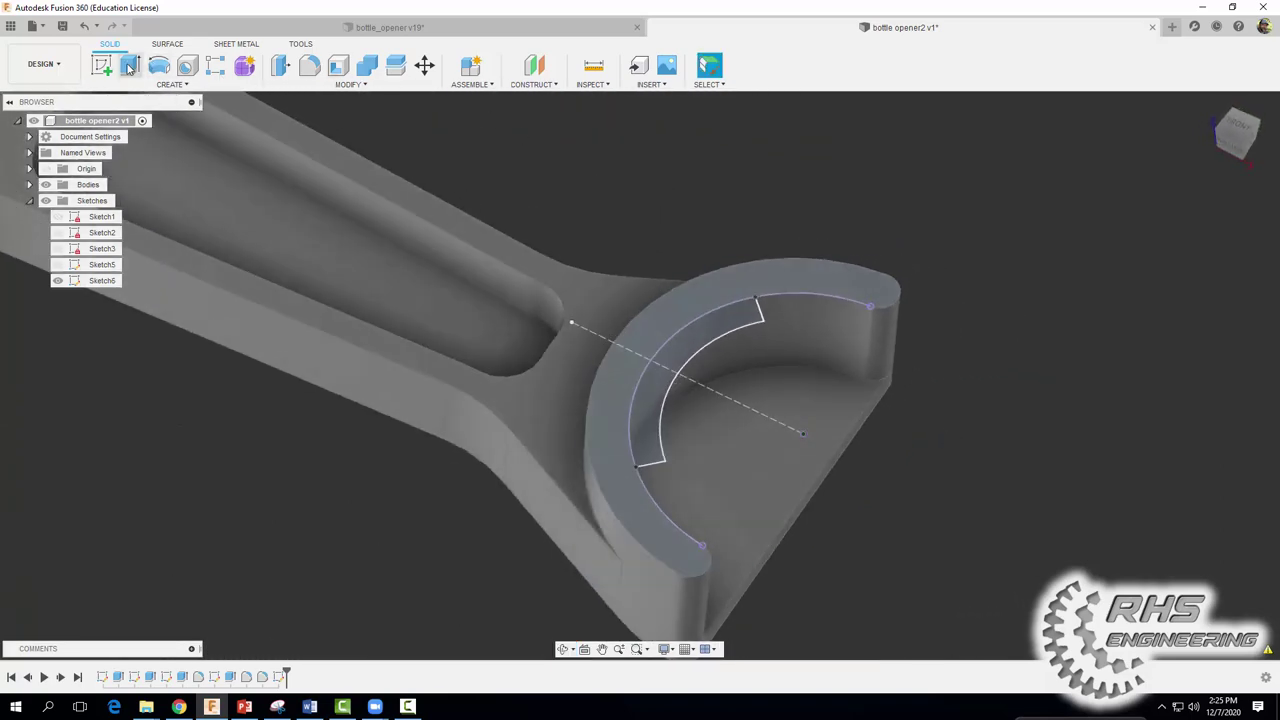
pyautogui.click(129, 66)
pyautogui.click(690, 340)
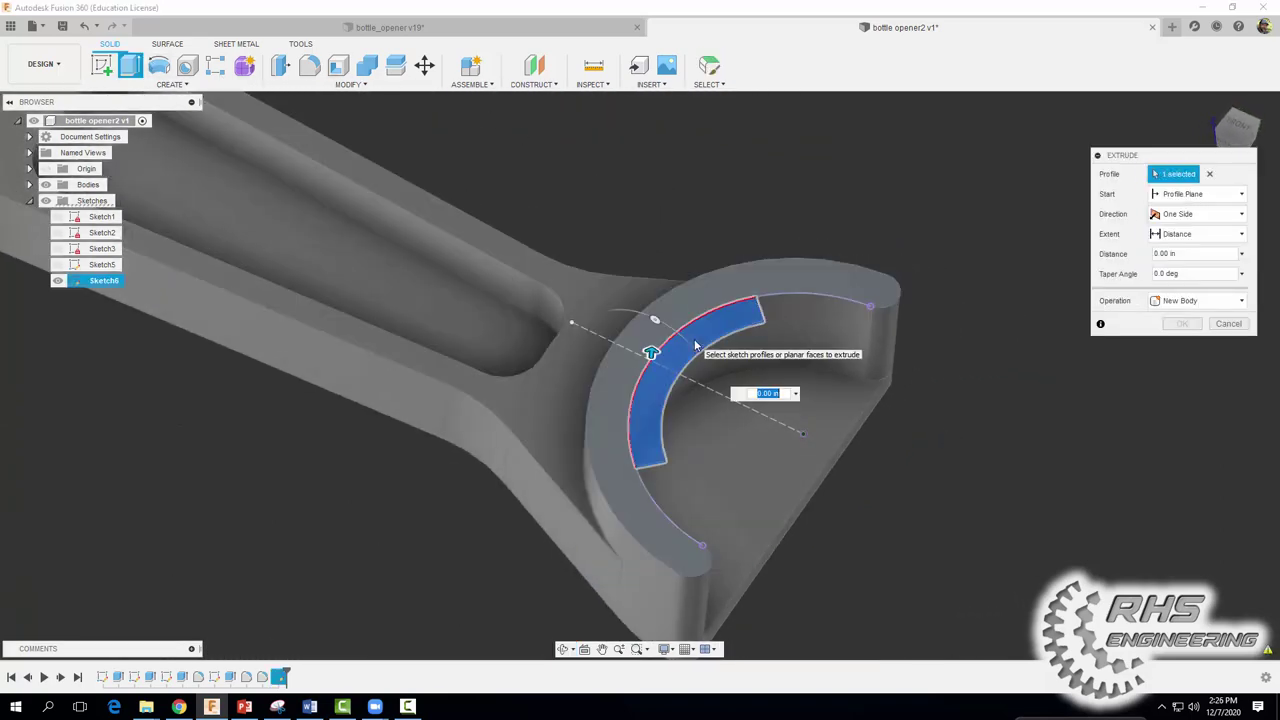
pyautogui.moveTo(650, 352); pyautogui.dragTo(650, 380)
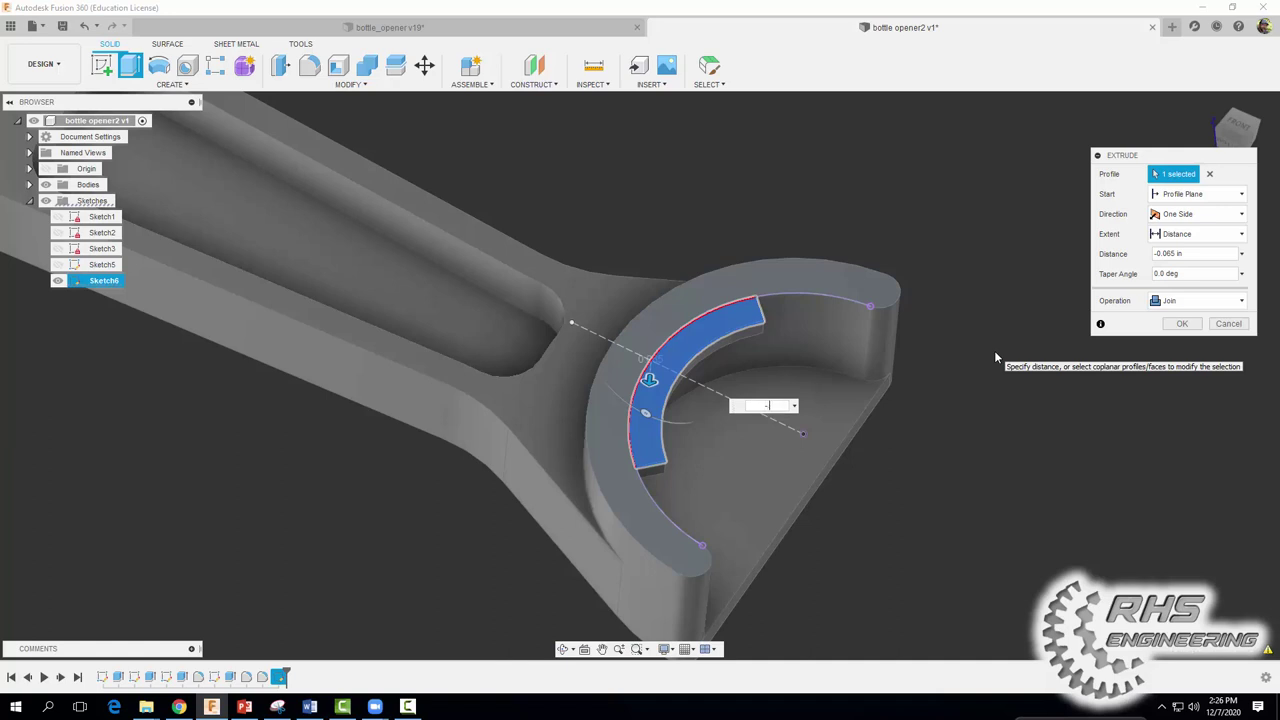
pyautogui.write('-.11')
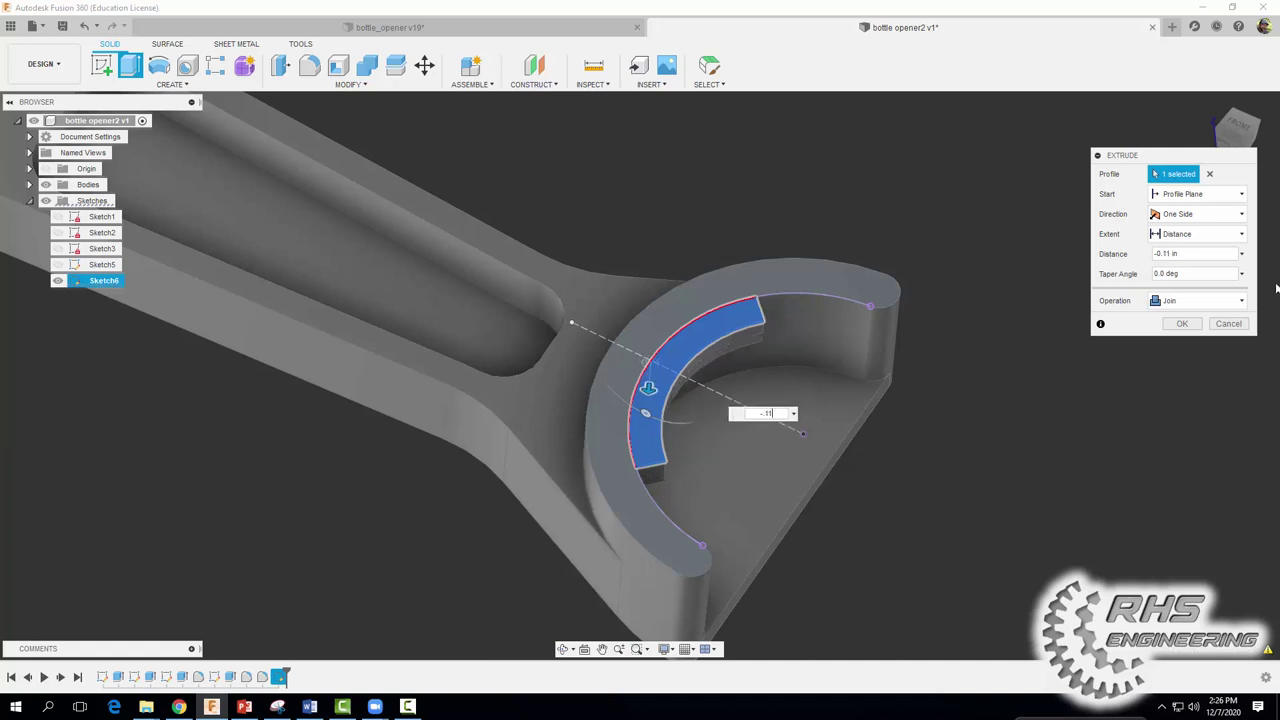
pyautogui.click(1182, 324)
pyautogui.keyDown('shift'); pyautogui.moveTo(1094, 428); pyautogui.dragTo(578, 369, button='middle'); pyautogui.keyUp('shift')
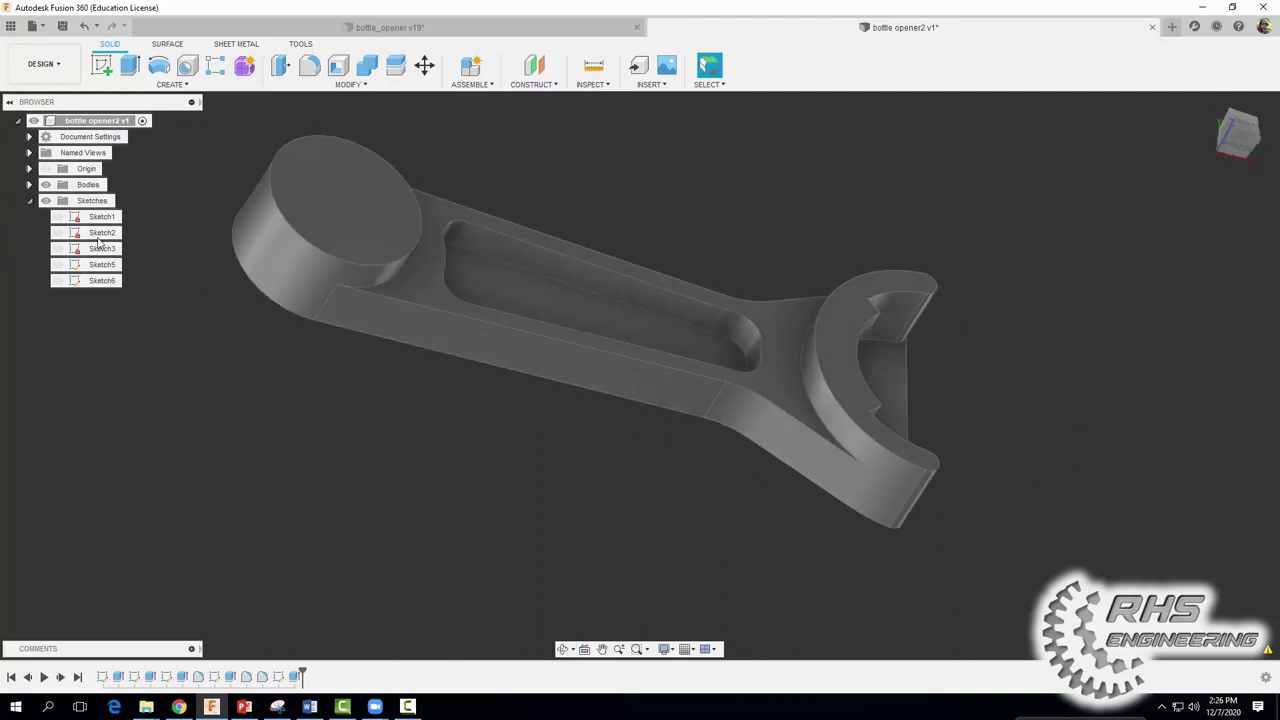
# Show Sketch1 and start a new sketch on the handle-end face
pyautogui.click(58, 217)
pyautogui.click(58, 217)
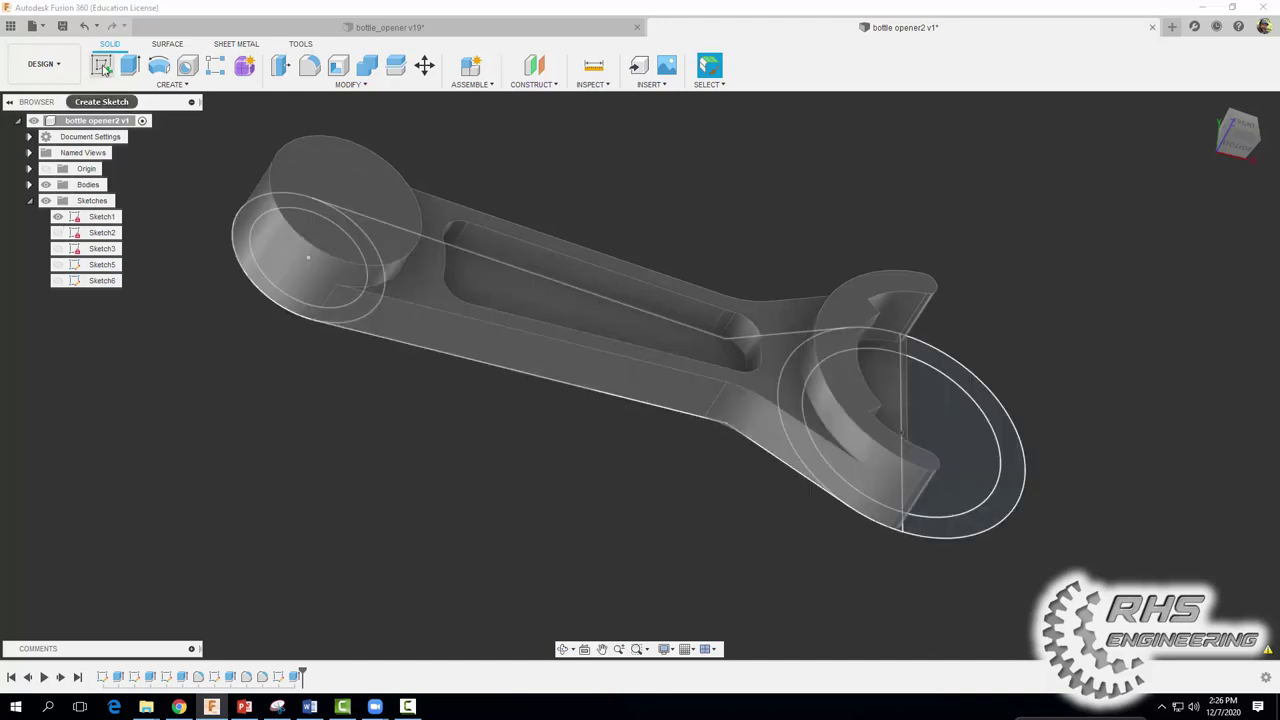
pyautogui.moveTo(440, 480)
pyautogui.keyDown('shift'); pyautogui.mouseDown(button='middle')
pyautogui.moveTo(500, 380)
pyautogui.moveTo(228, 118)
pyautogui.mouseUp(button='middle'); pyautogui.keyUp('shift')
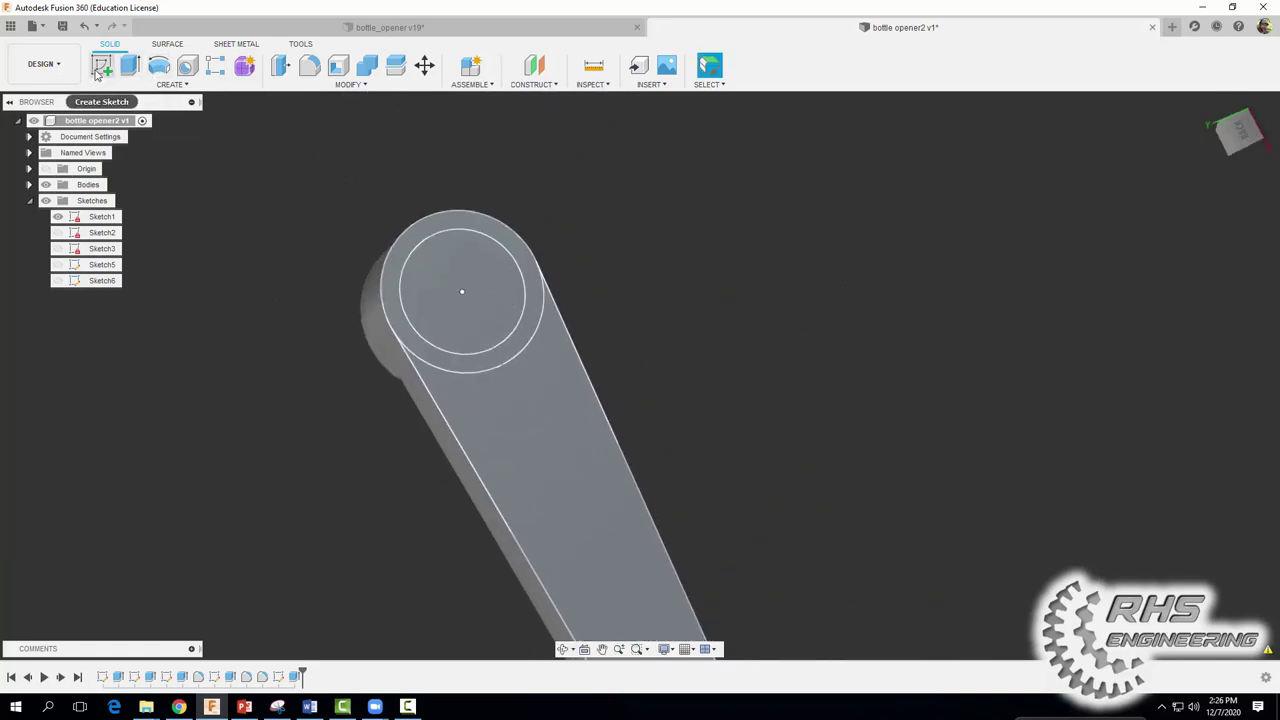
pyautogui.click(100, 68)
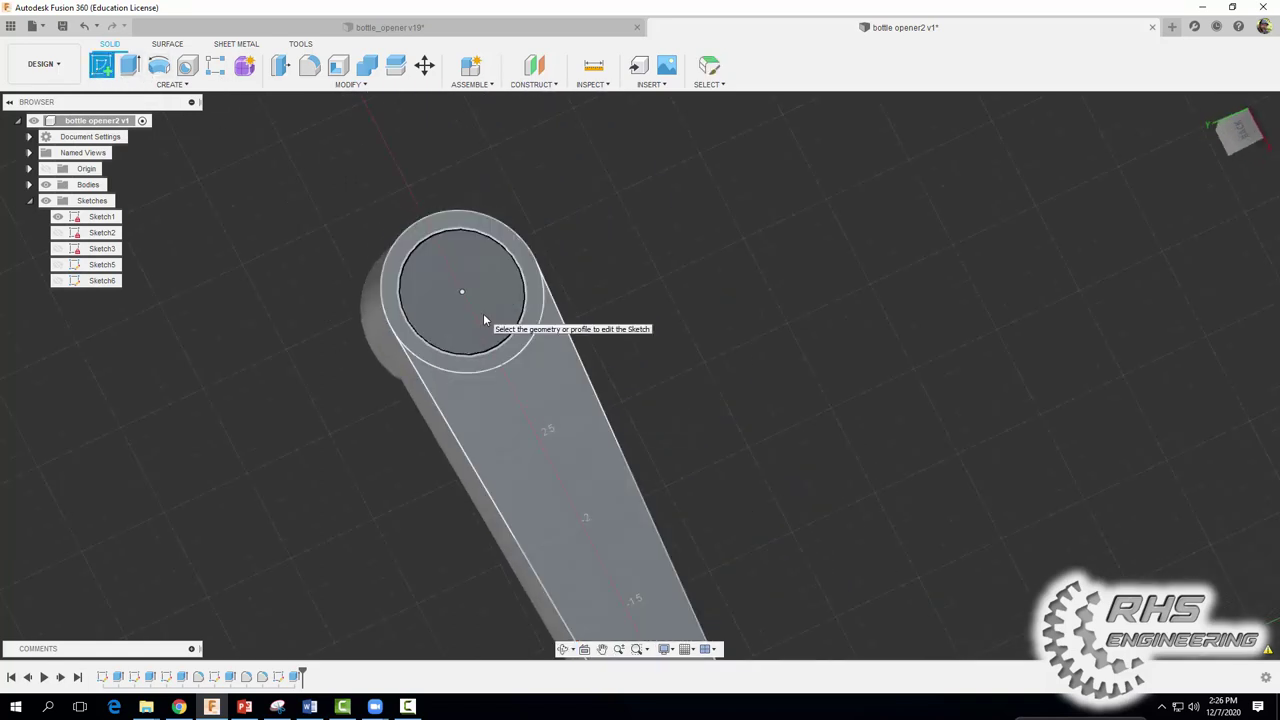
pyautogui.click(484, 320)
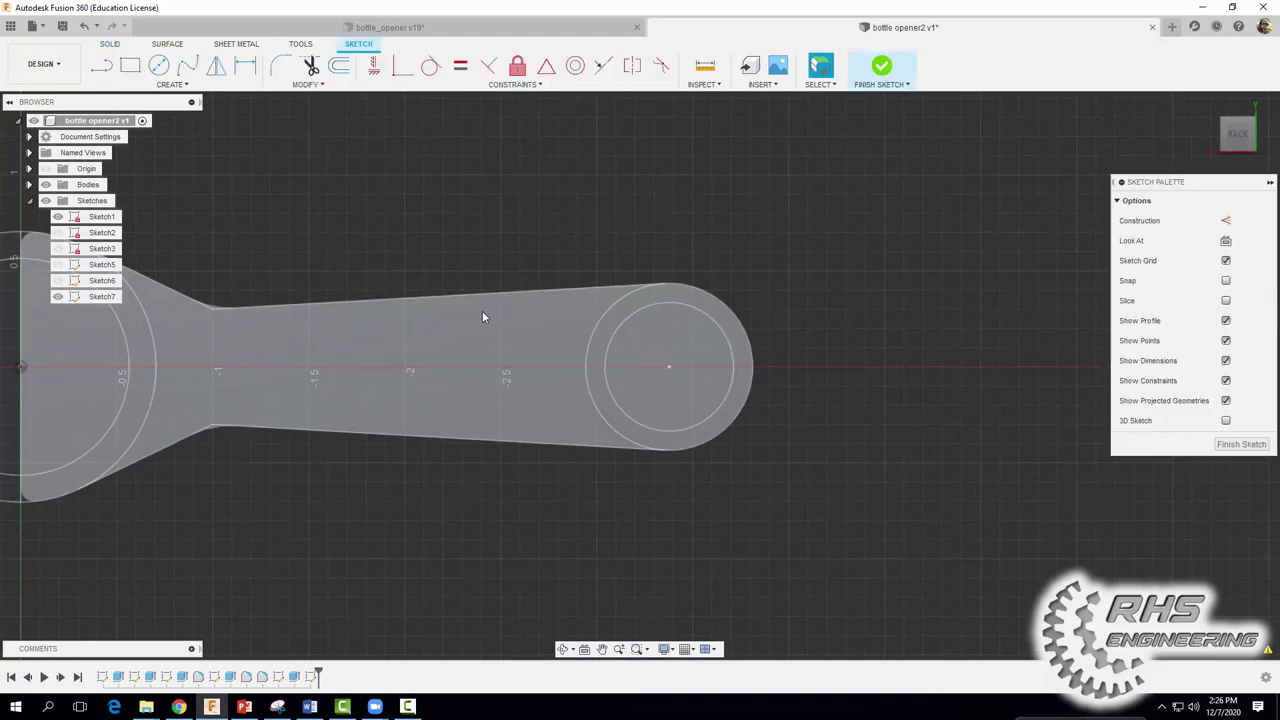
# Project the handle end's inner circle into the sketch and finish it
pyautogui.click(172, 84)
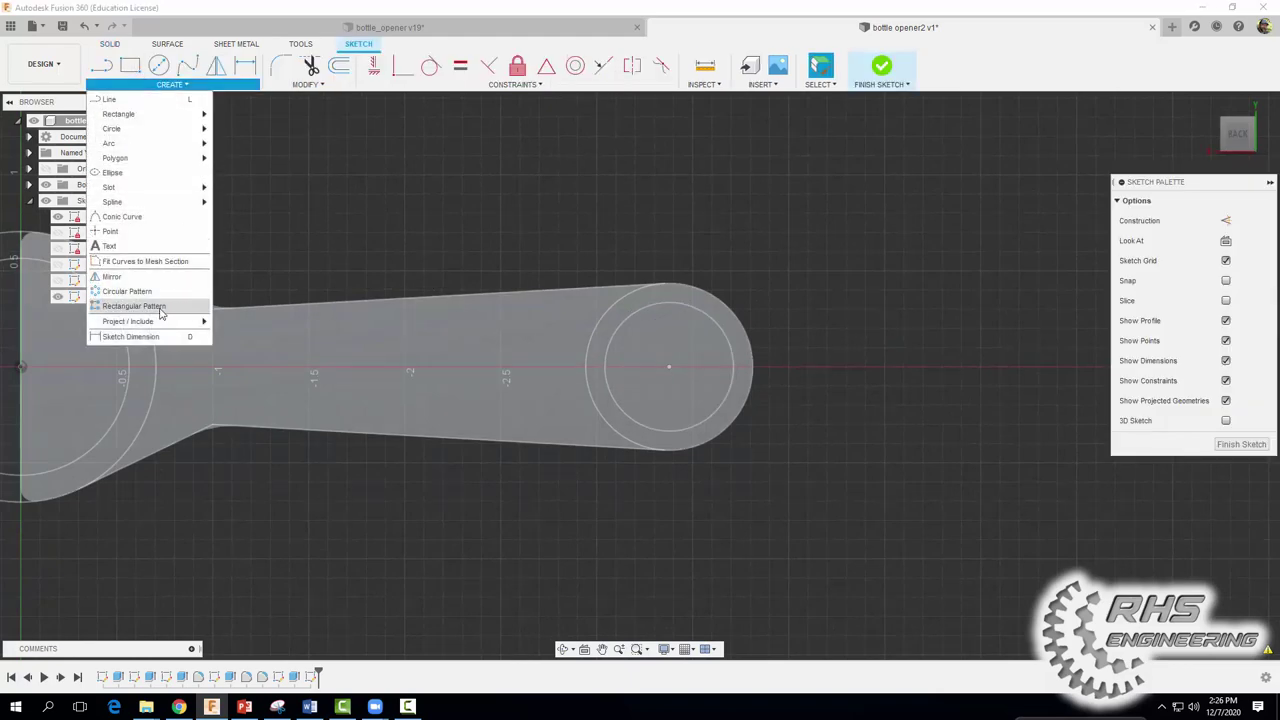
pyautogui.click(219, 321)
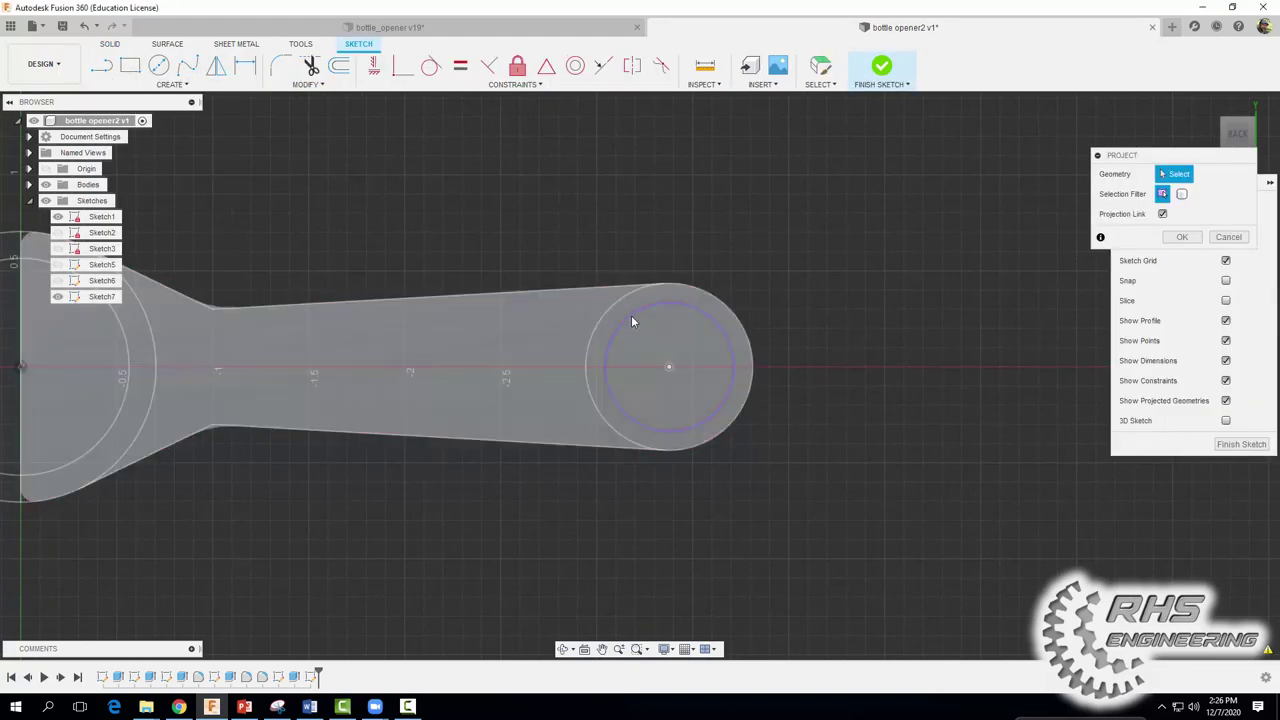
pyautogui.click(631, 315)
pyautogui.click(890, 68)
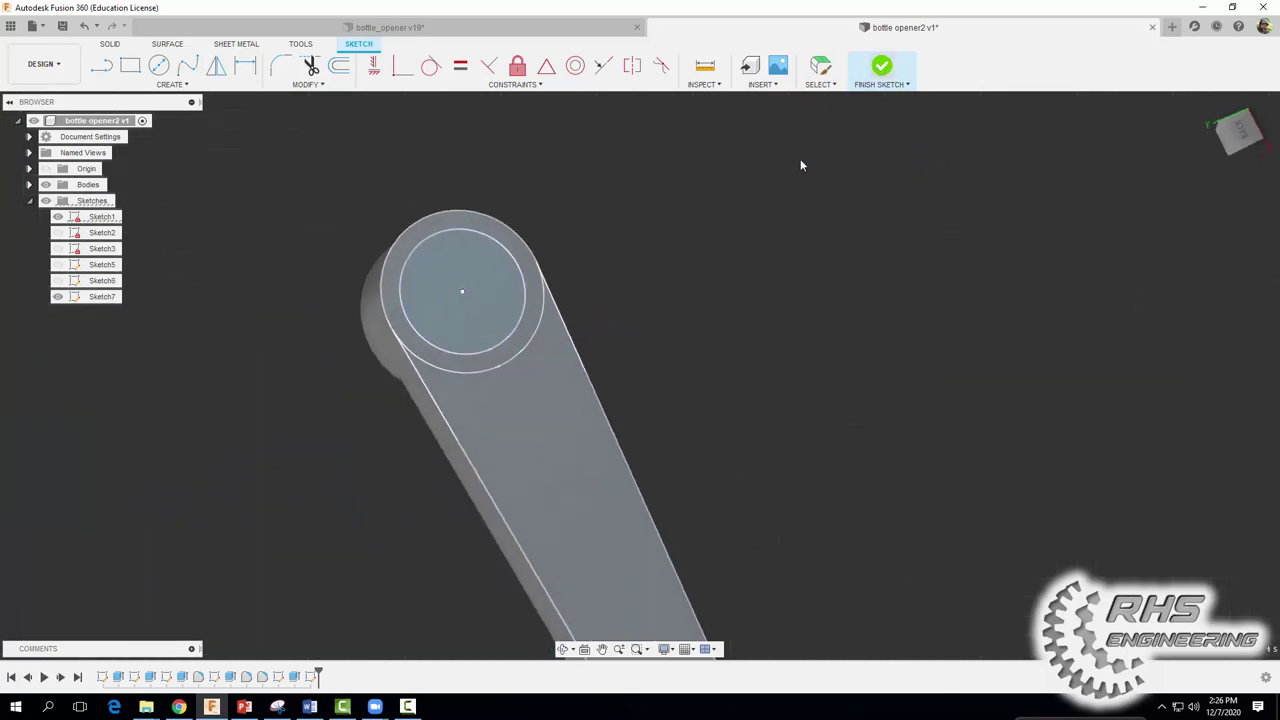
pyautogui.click(130, 65)
# Cut the inner circle through the handle end with a Distance extrude, then hide Sketch1
pyautogui.click(422, 287)
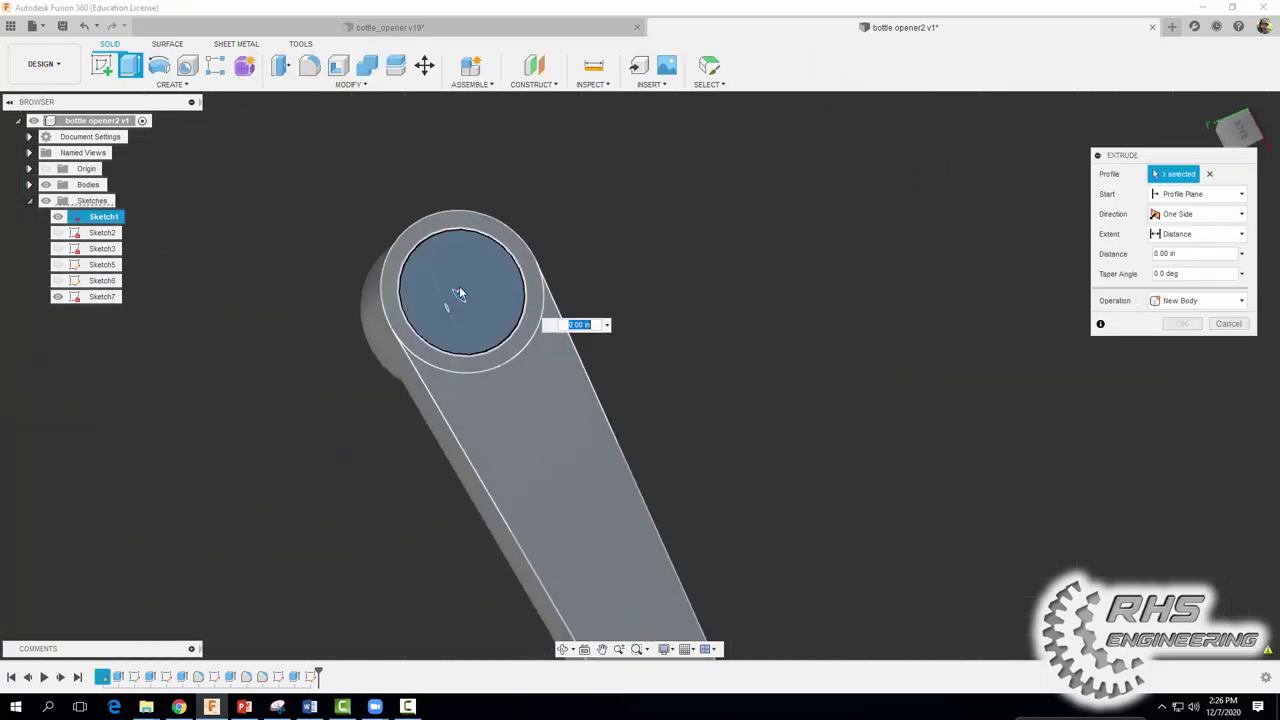
pyautogui.click(1200, 234)
pyautogui.click(1178, 250)
pyautogui.click(1180, 343)
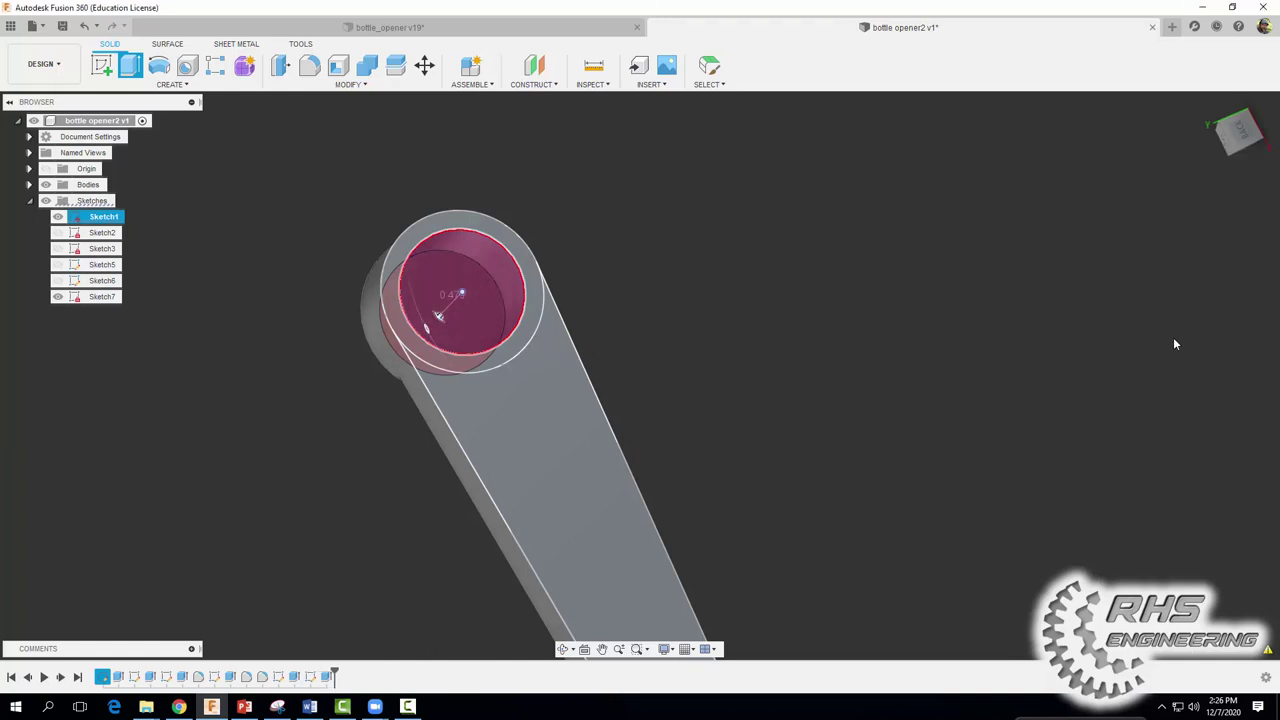
pyautogui.keyDown('shift'); pyautogui.moveTo(907, 286); pyautogui.dragTo(585, 466, button='middle'); pyautogui.keyUp('shift')
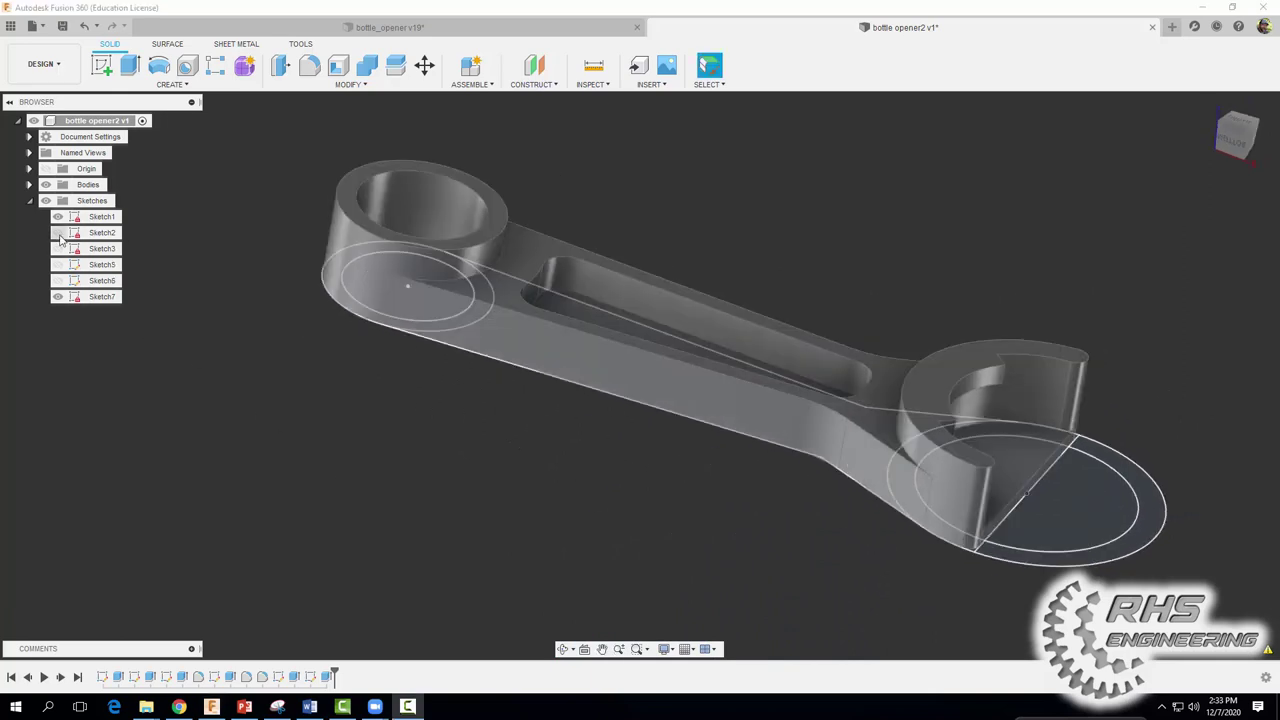
pyautogui.click(57, 218)
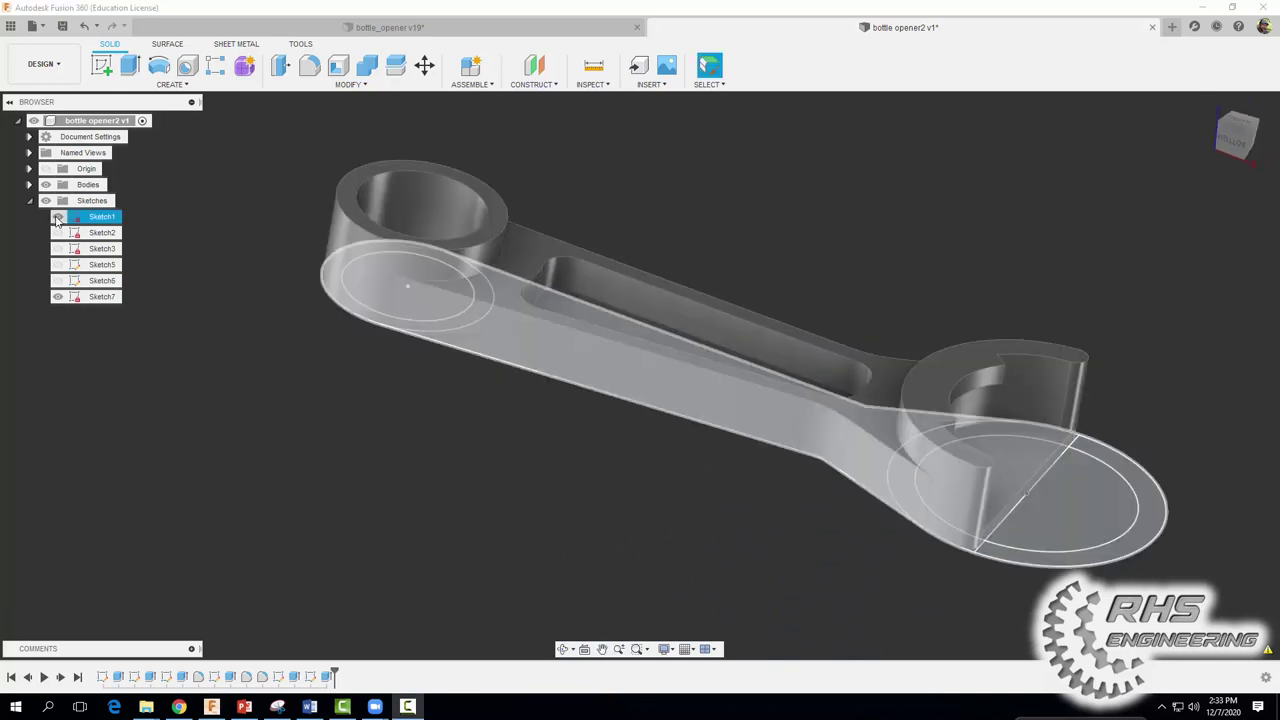
pyautogui.click(57, 218)
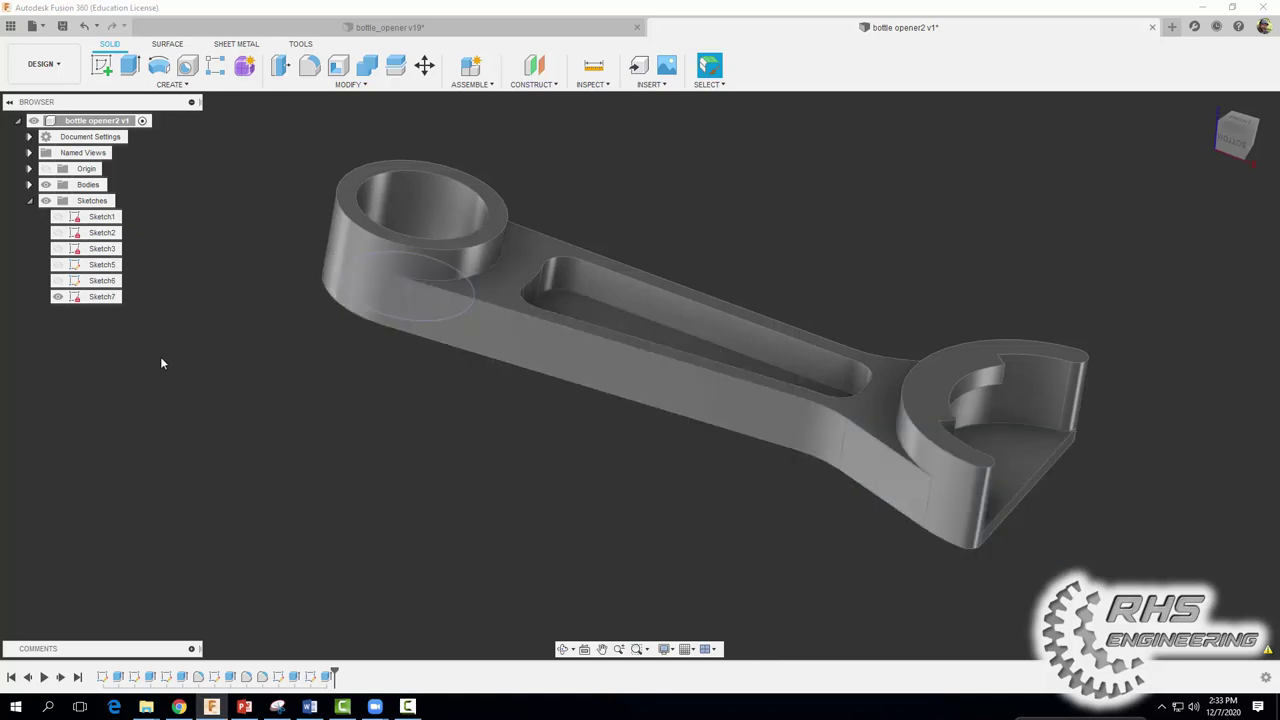
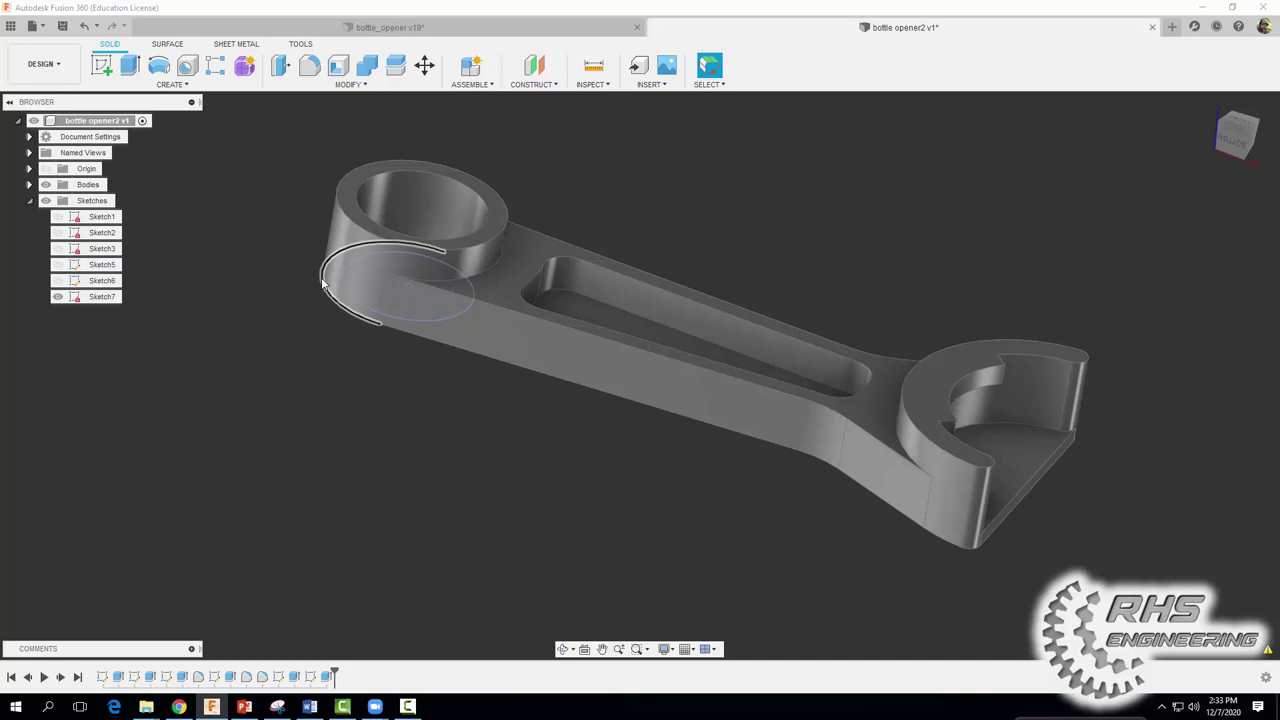
# Start a new sketch on the XZ origin plane, centred on the ring end
pyautogui.click(29, 169)
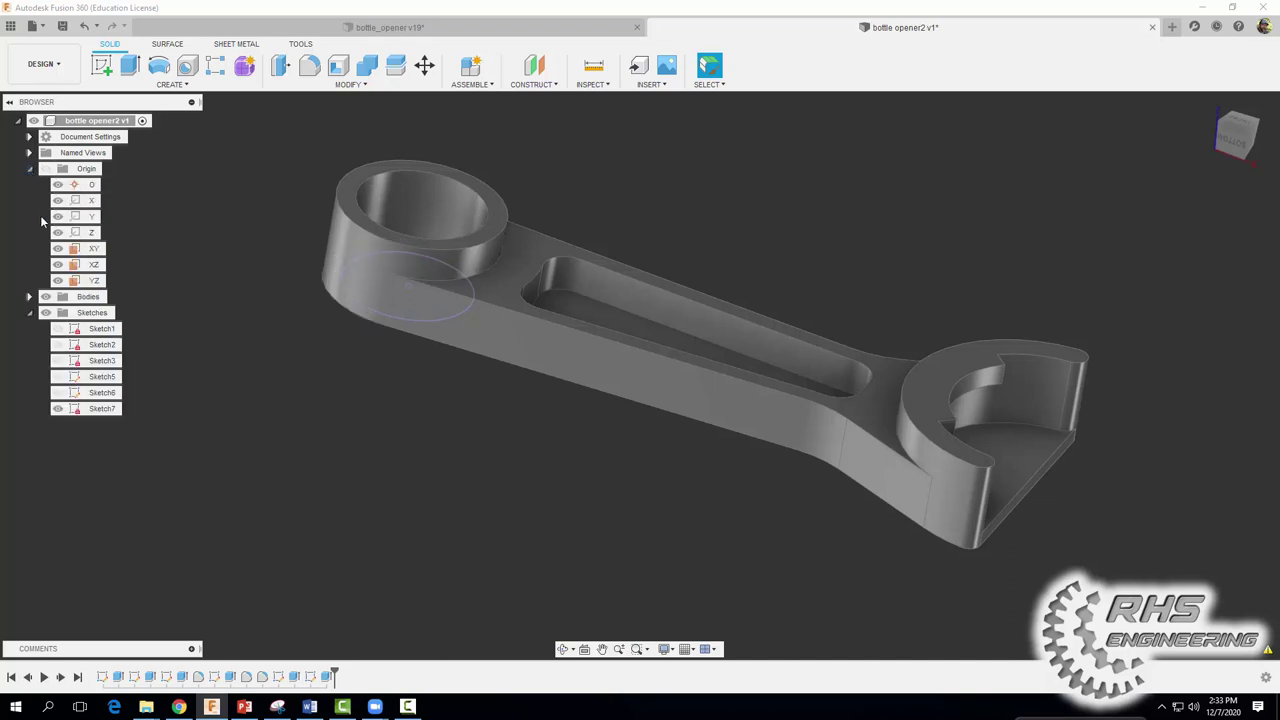
pyautogui.click(91, 265)
pyautogui.click(103, 67)
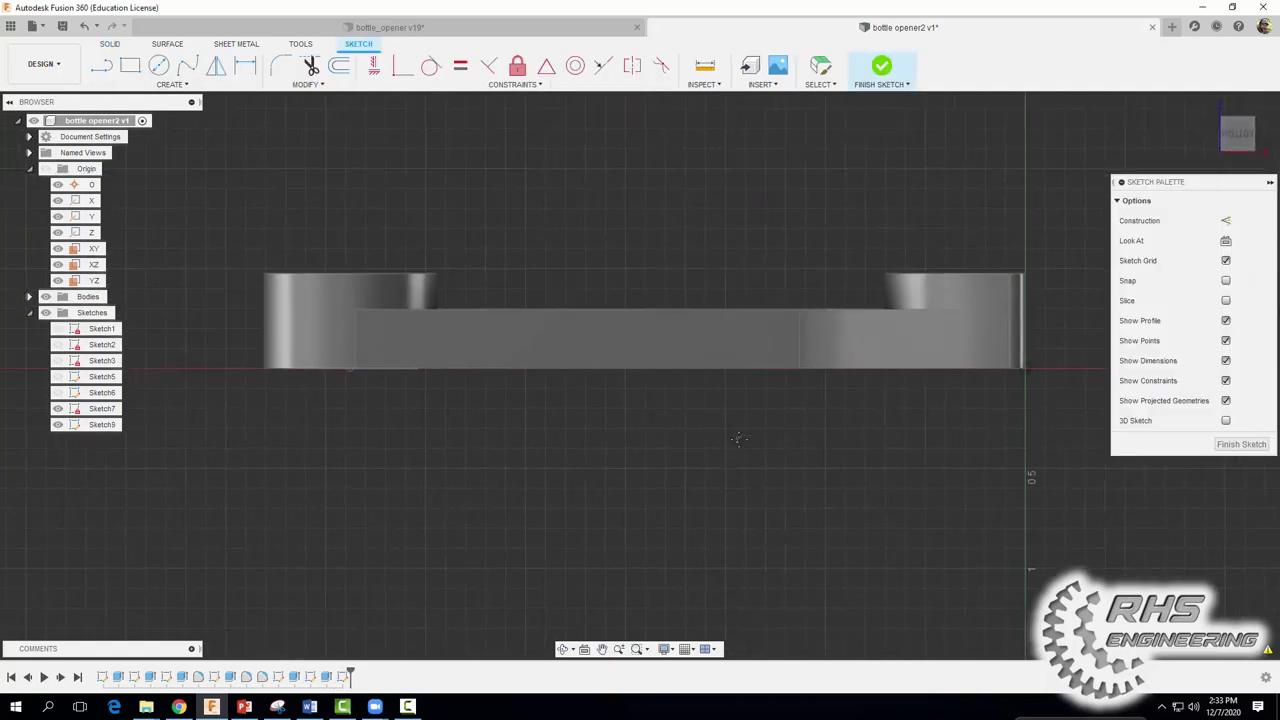
pyautogui.scroll(2, 547, 429)
pyautogui.moveTo(506, 406); pyautogui.dragTo(606, 495, button='middle')
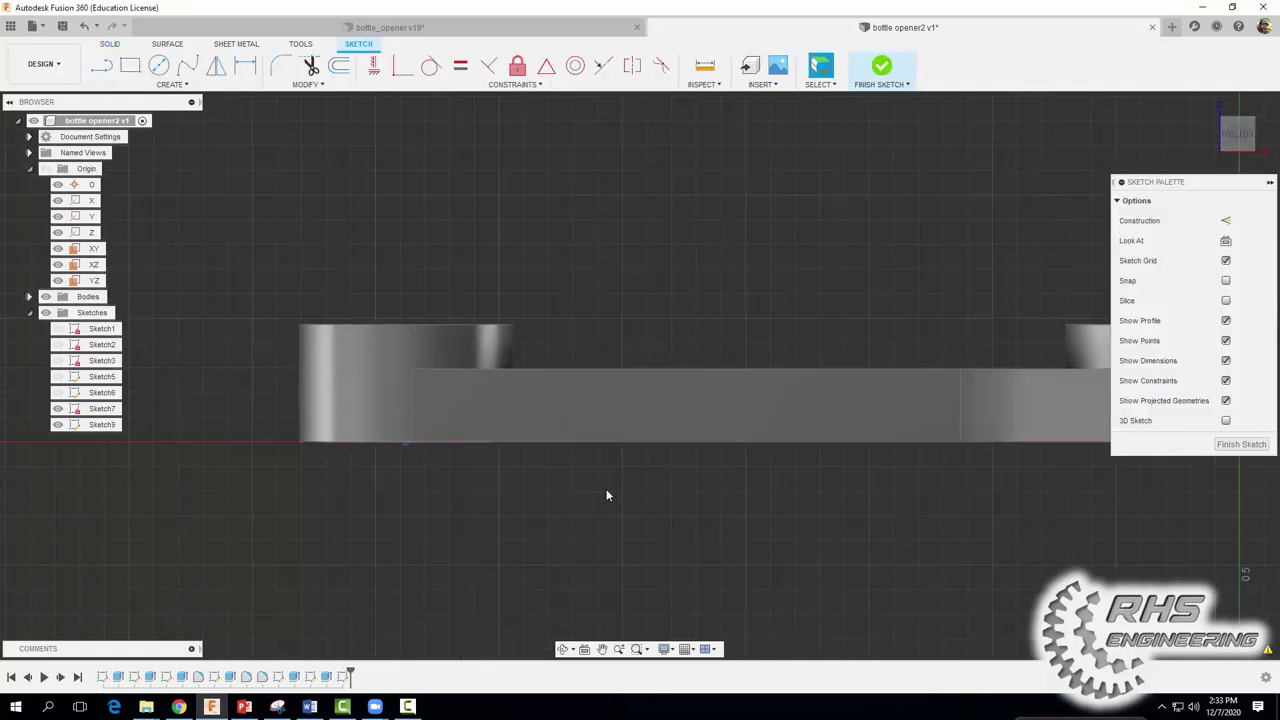
# Project the ring end's side face and the handle's top edge into the sketch
pyautogui.click(168, 85)
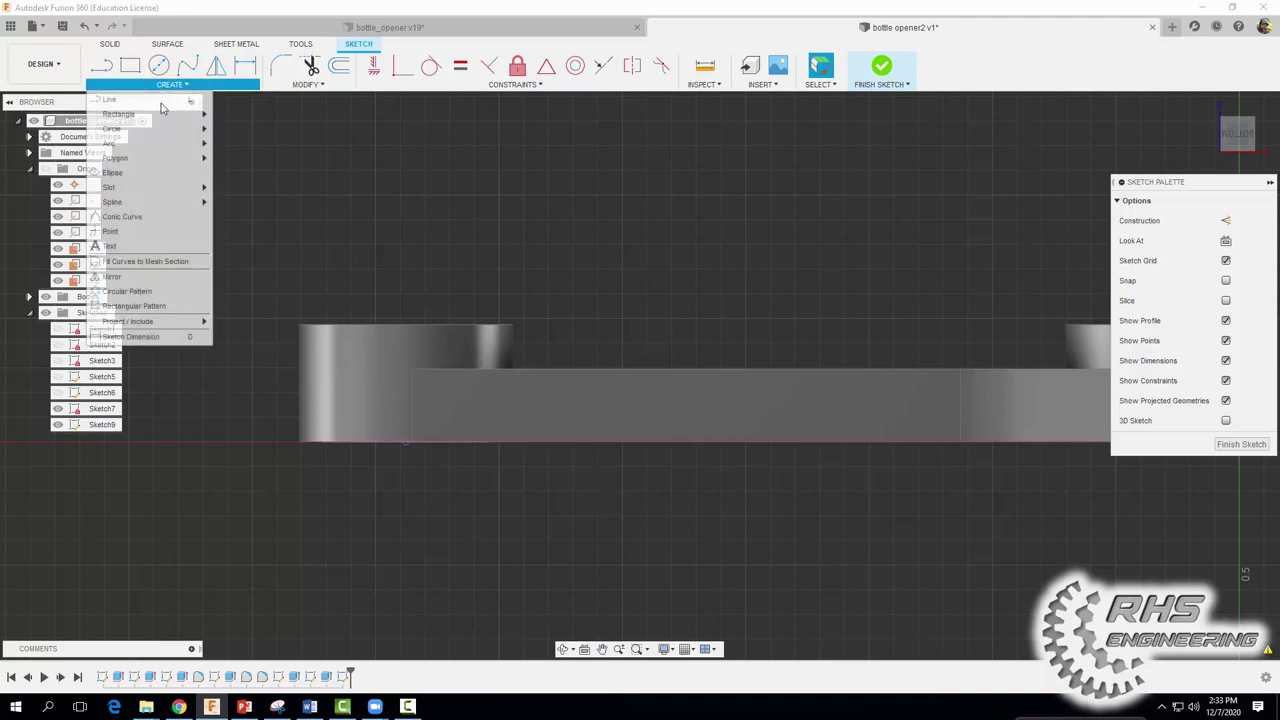
pyautogui.moveTo(157, 328)
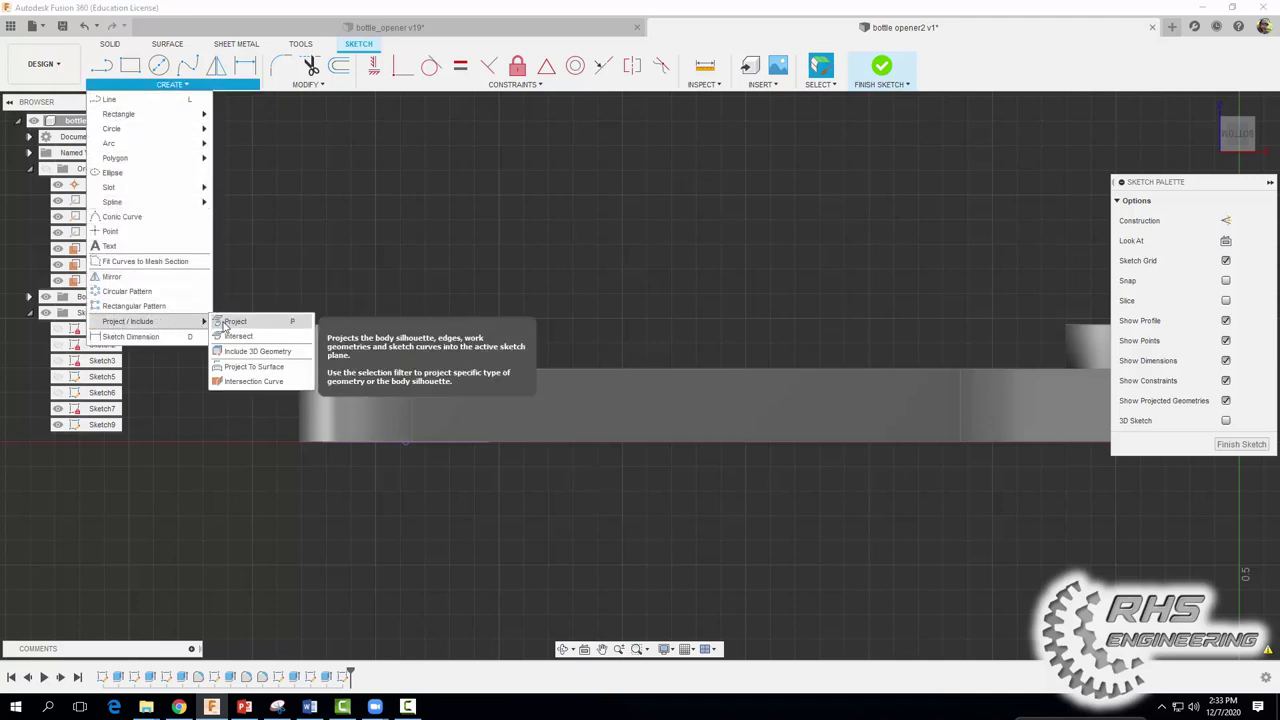
pyautogui.click(235, 321)
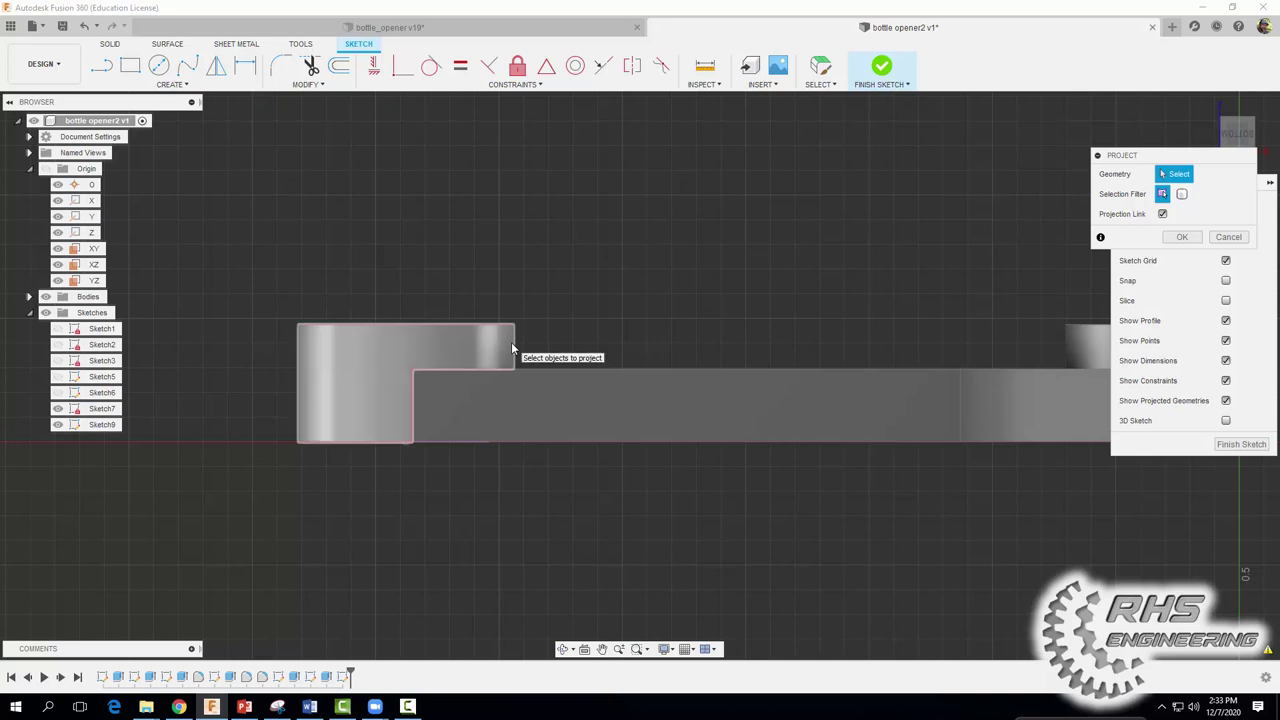
pyautogui.click(510, 350)
pyautogui.click(532, 370)
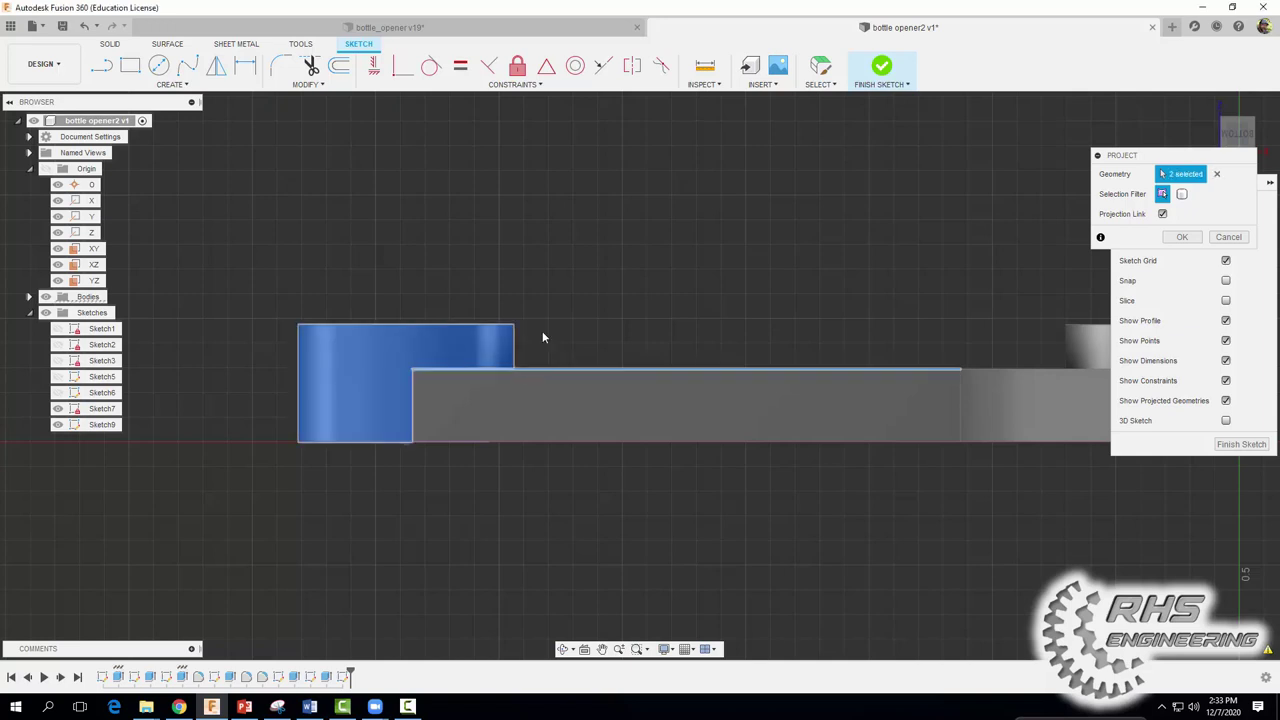
# Draw a 0.125 in vertical line where the ring meets the handle
pyautogui.click(101, 66)
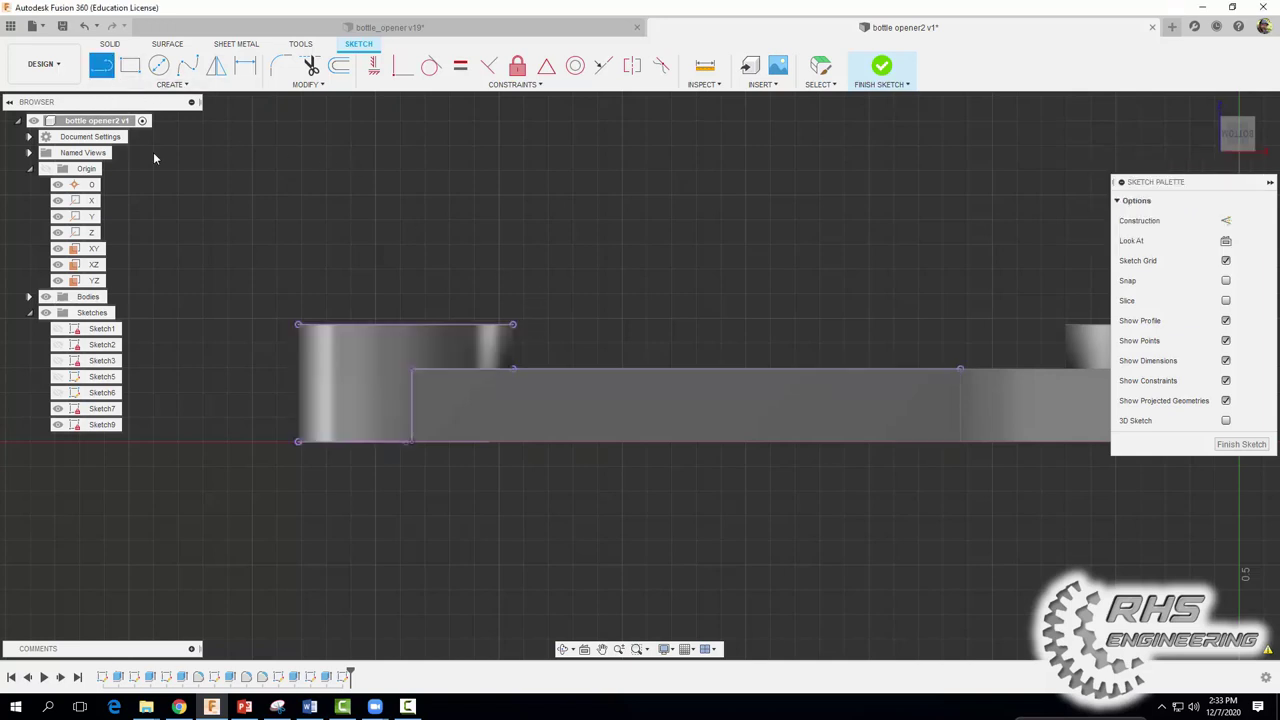
pyautogui.scroll(5, 505, 366)
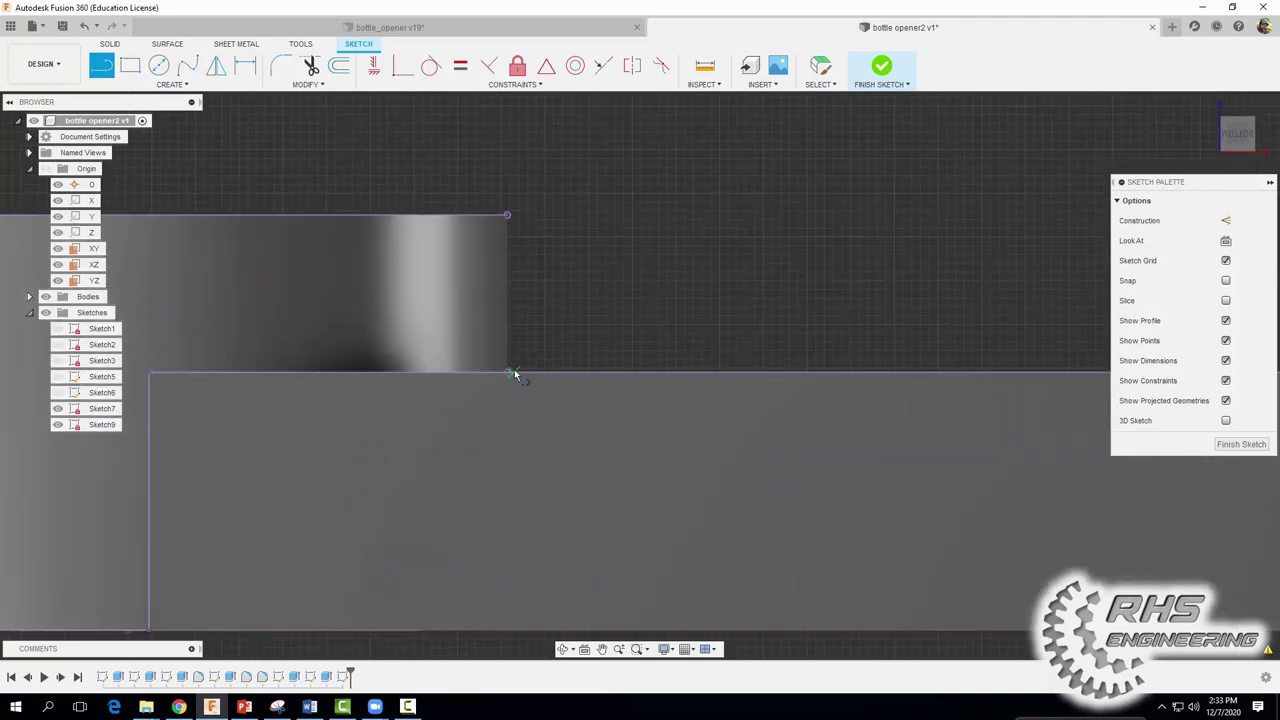
pyautogui.click(508, 371)
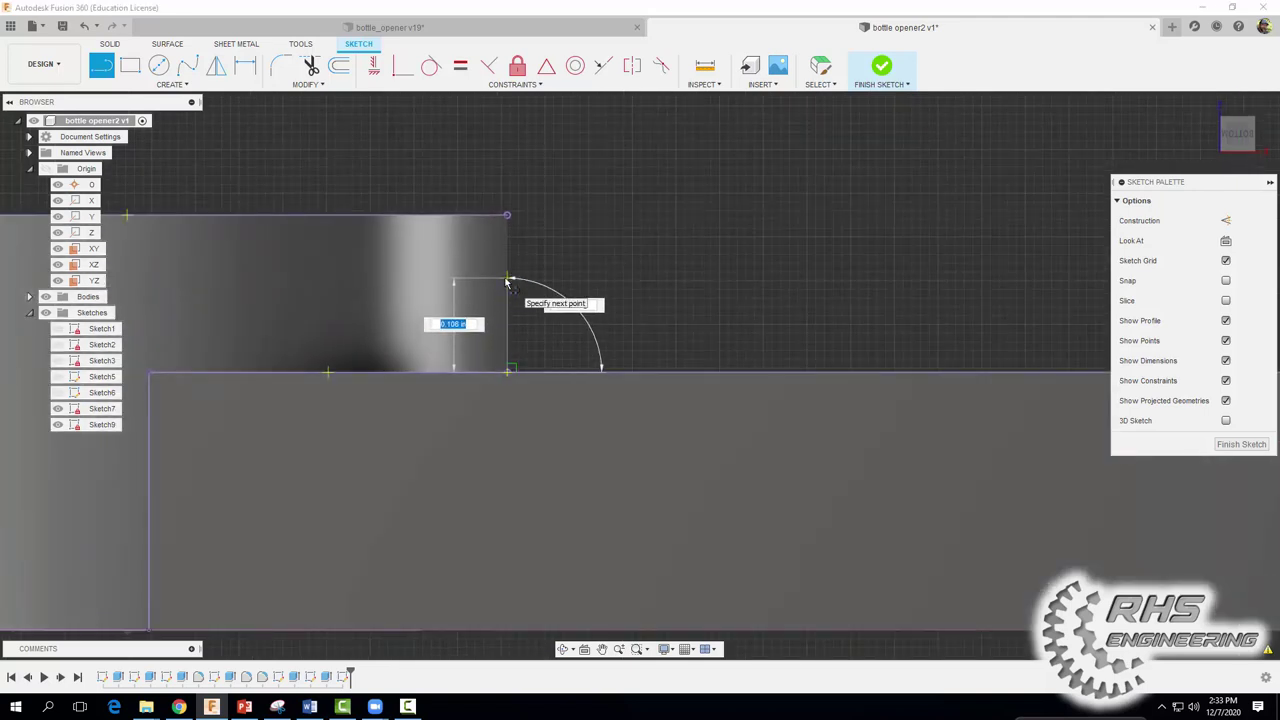
pyautogui.press('BackSpace')
pyautogui.write('.125')
pyautogui.press('Tab')
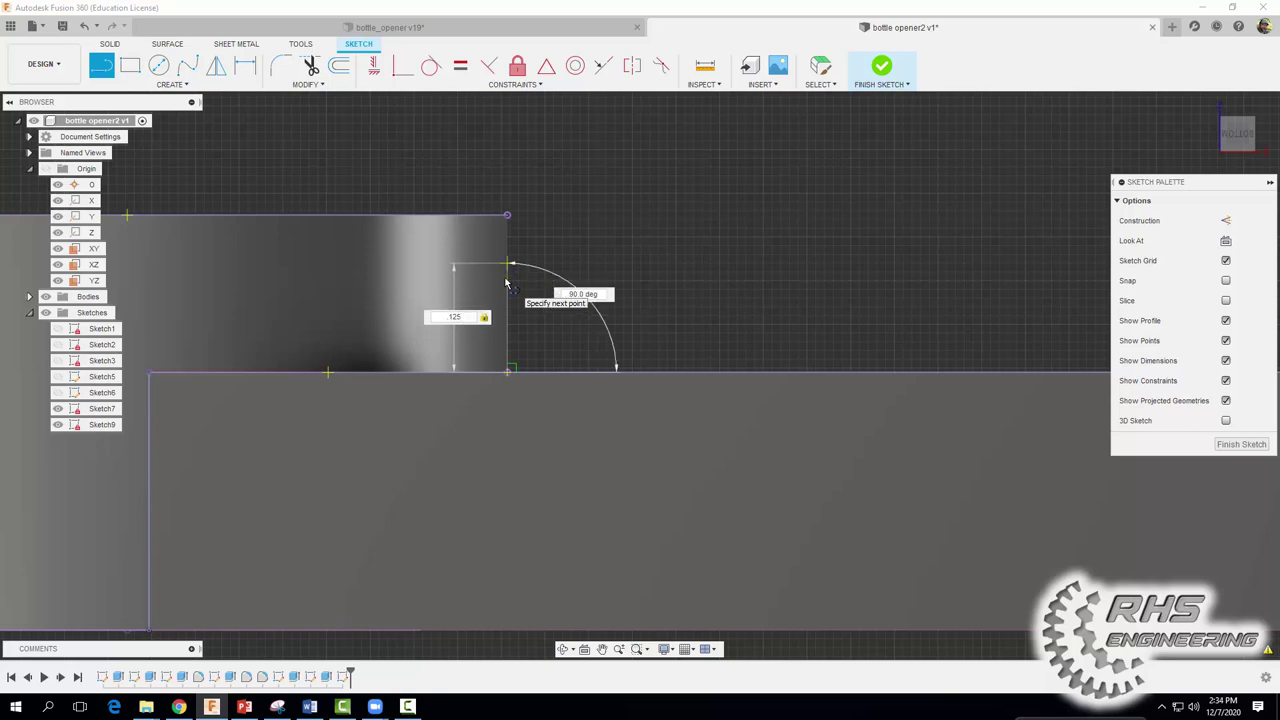
pyautogui.press('Return')
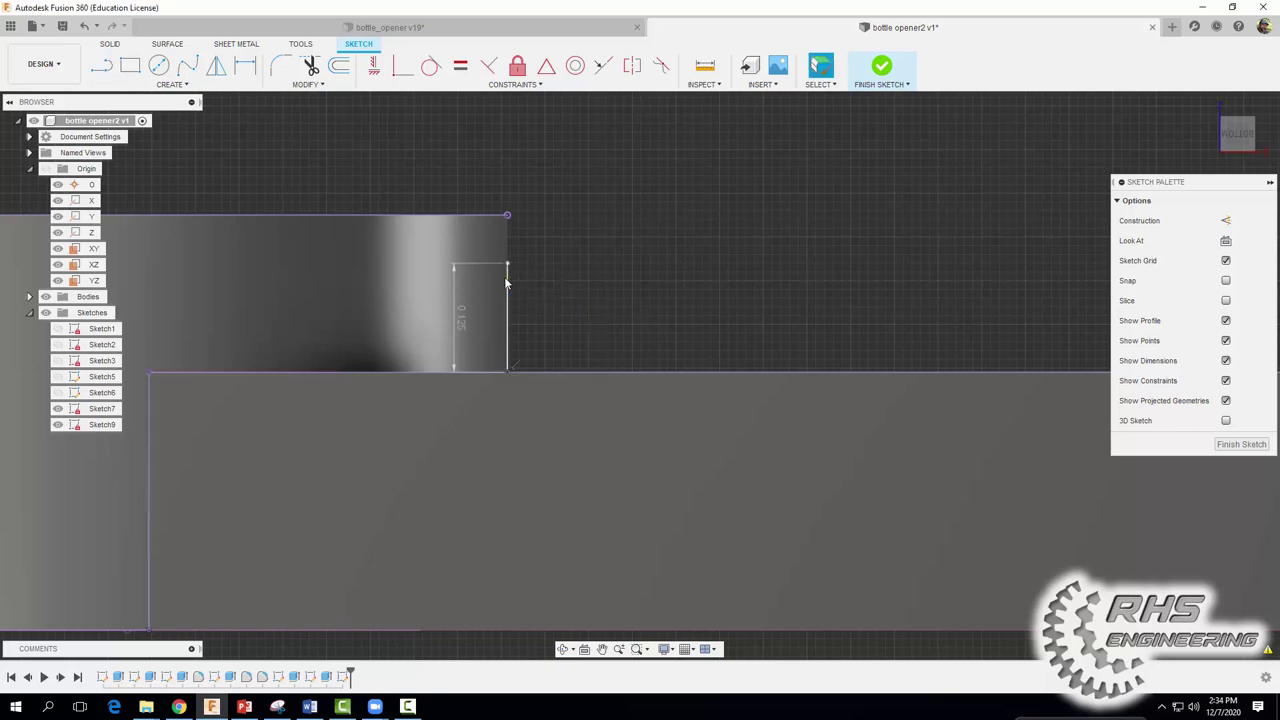
pyautogui.press('Escape')
# Draw a 0.125 in horizontal line from the vertical line's bottom
pyautogui.click(103, 68)
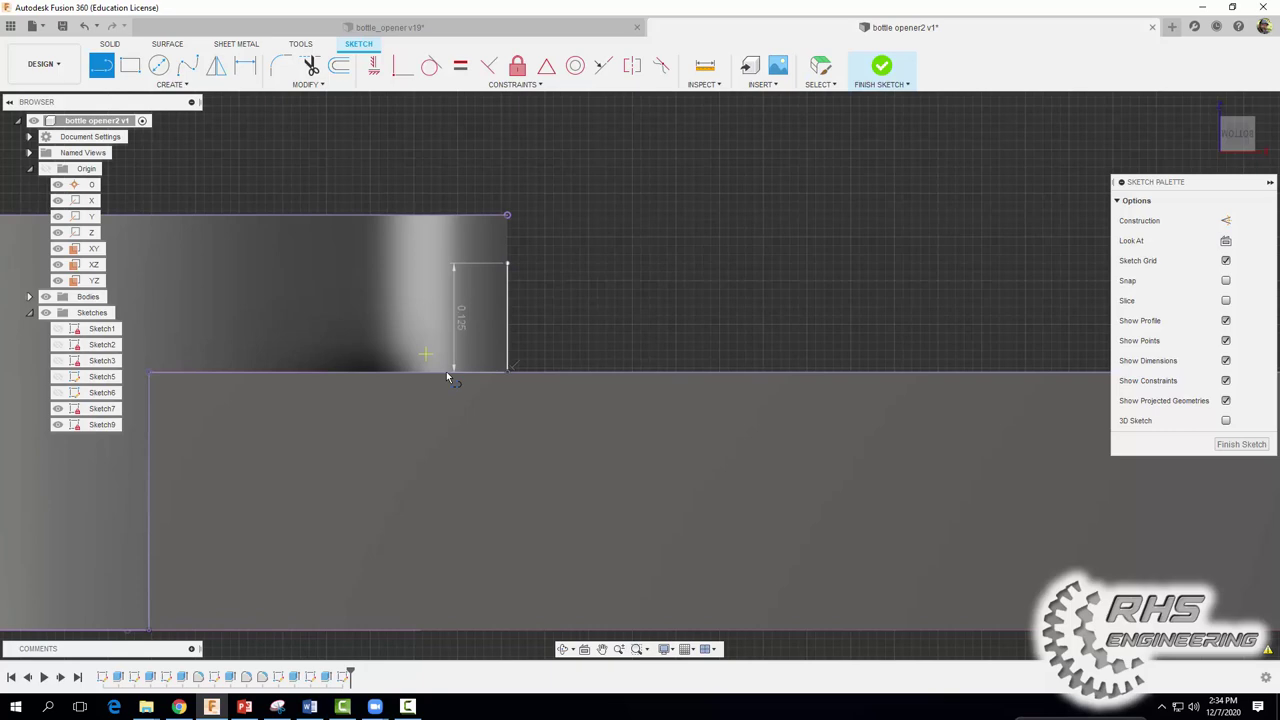
pyautogui.click(506, 372)
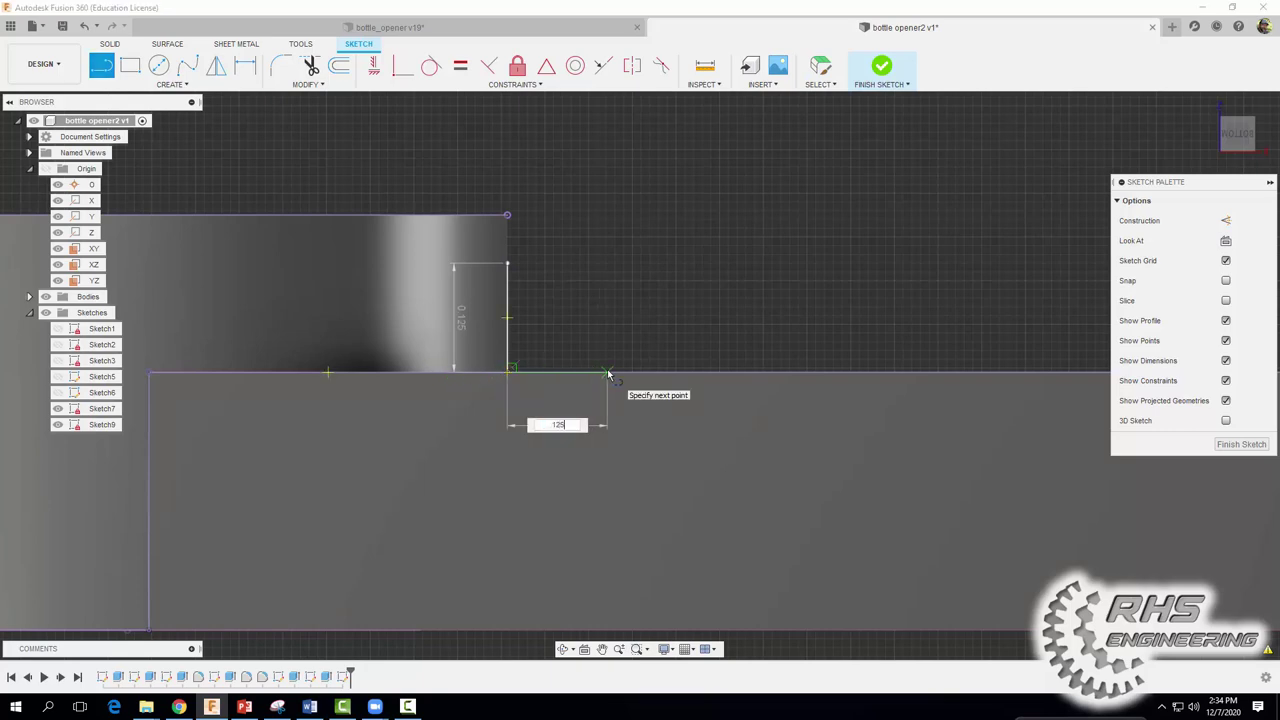
pyautogui.press('Tab')
pyautogui.press('Return')
pyautogui.press('Escape')
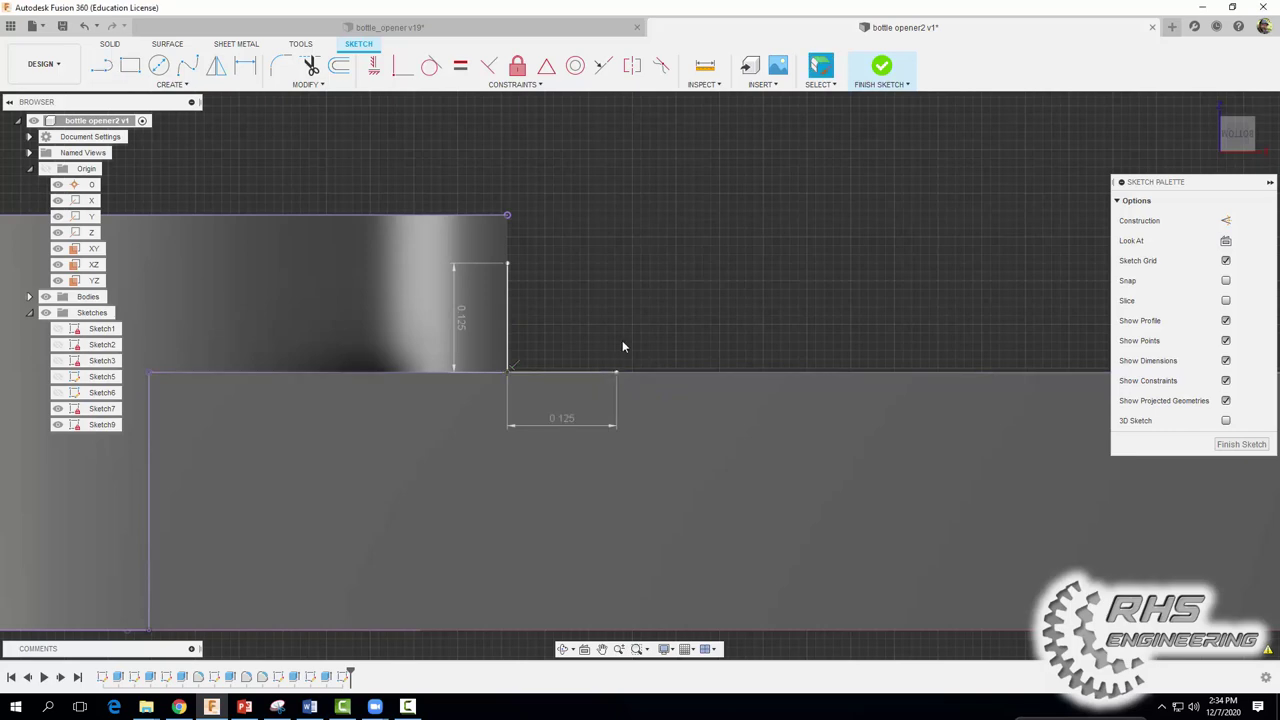
# Add a 3-point arc curving inward between the two lines' free ends
pyautogui.click(172, 84)
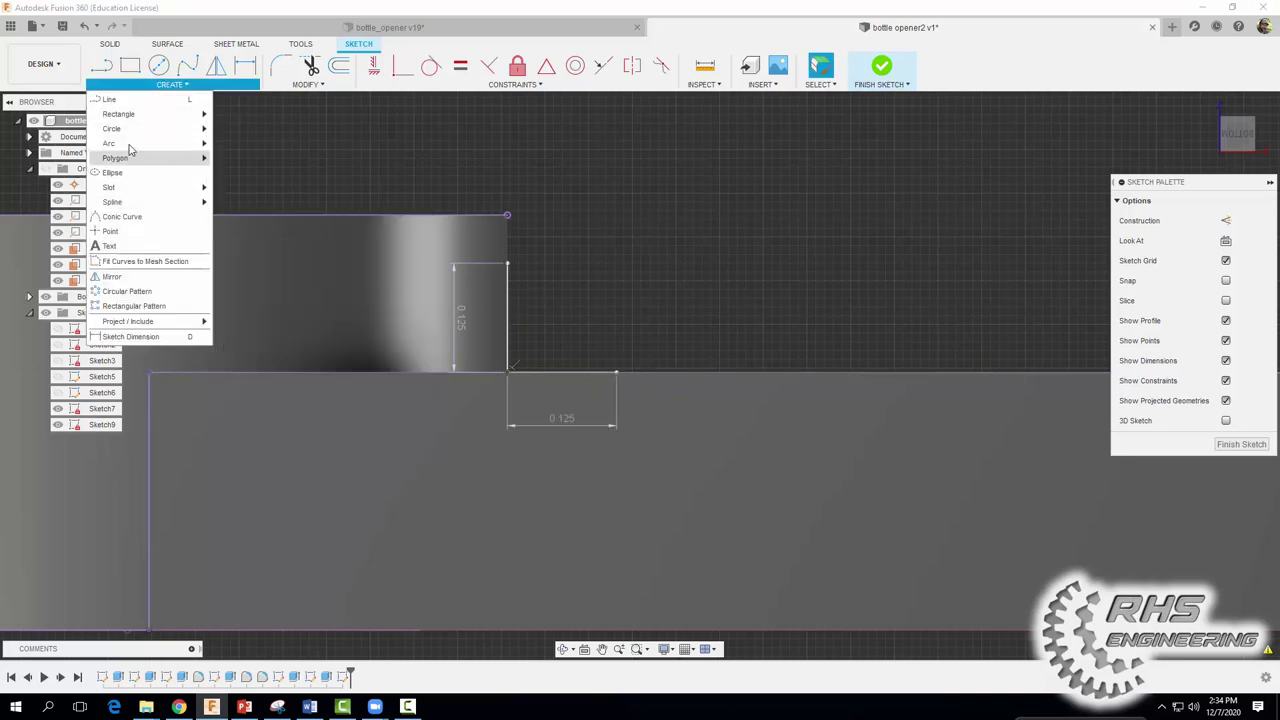
pyautogui.moveTo(135, 143)
pyautogui.click(226, 145)
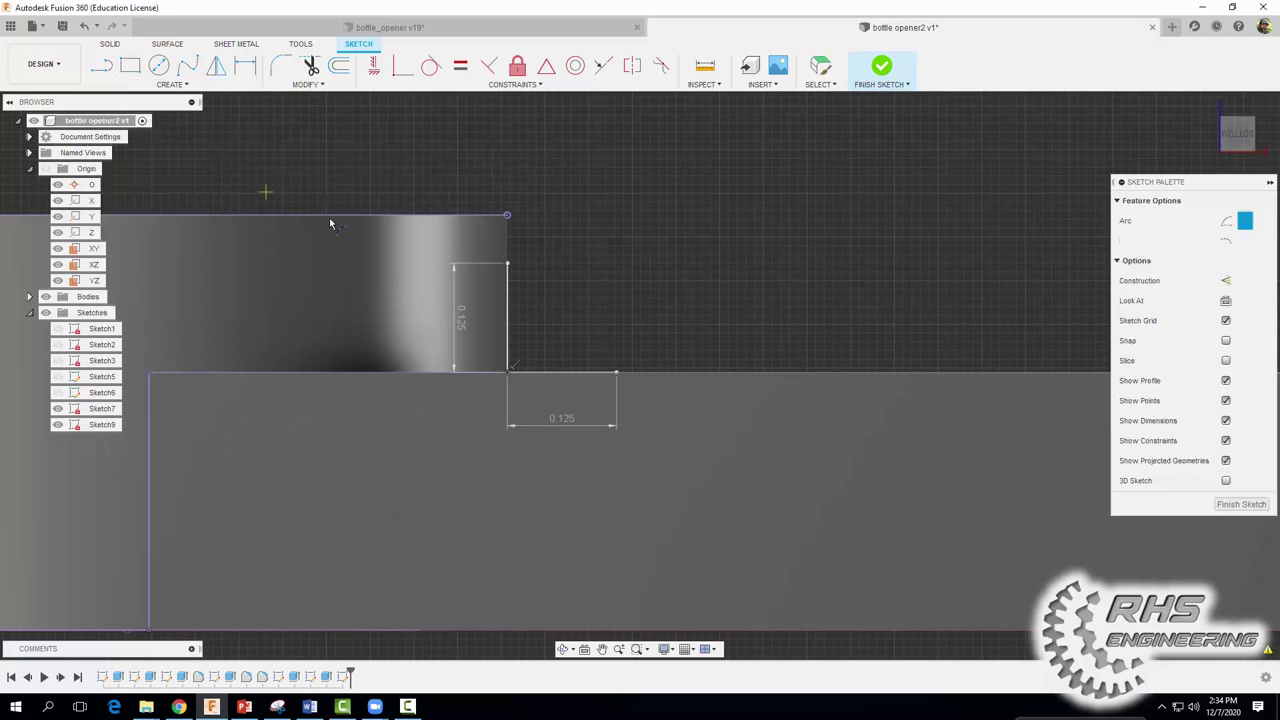
pyautogui.click(508, 266)
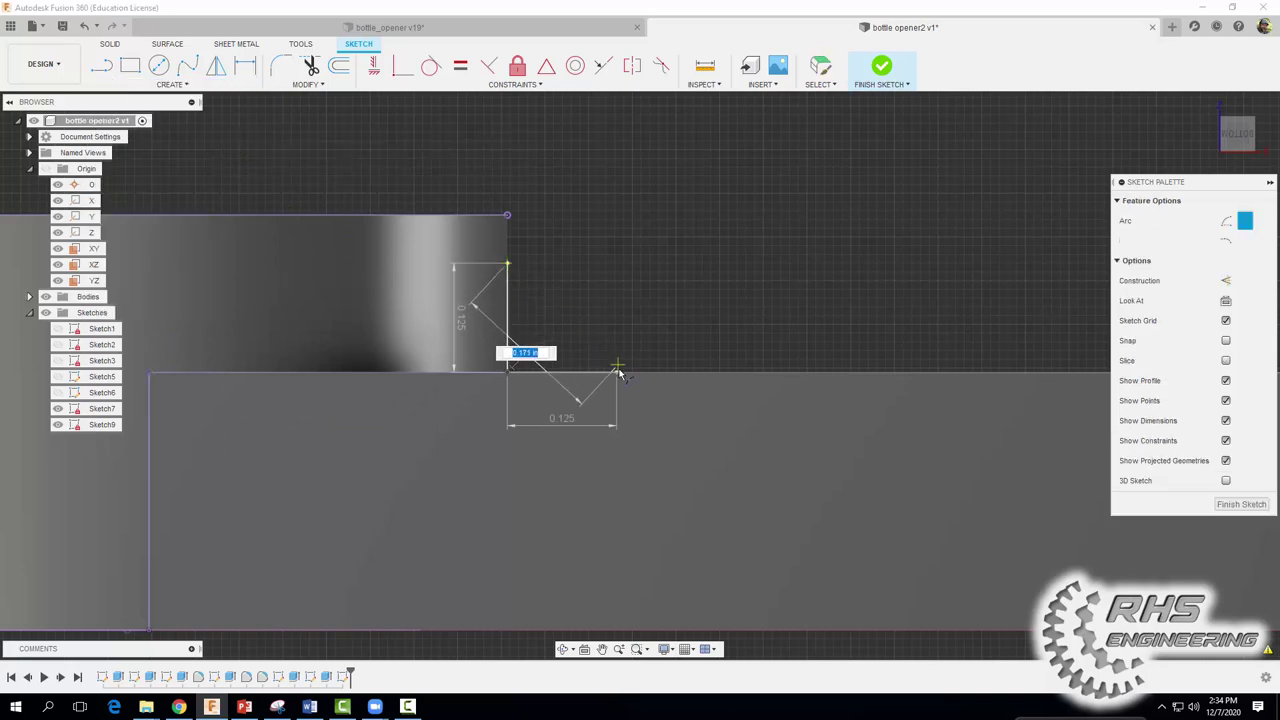
pyautogui.click(616, 372)
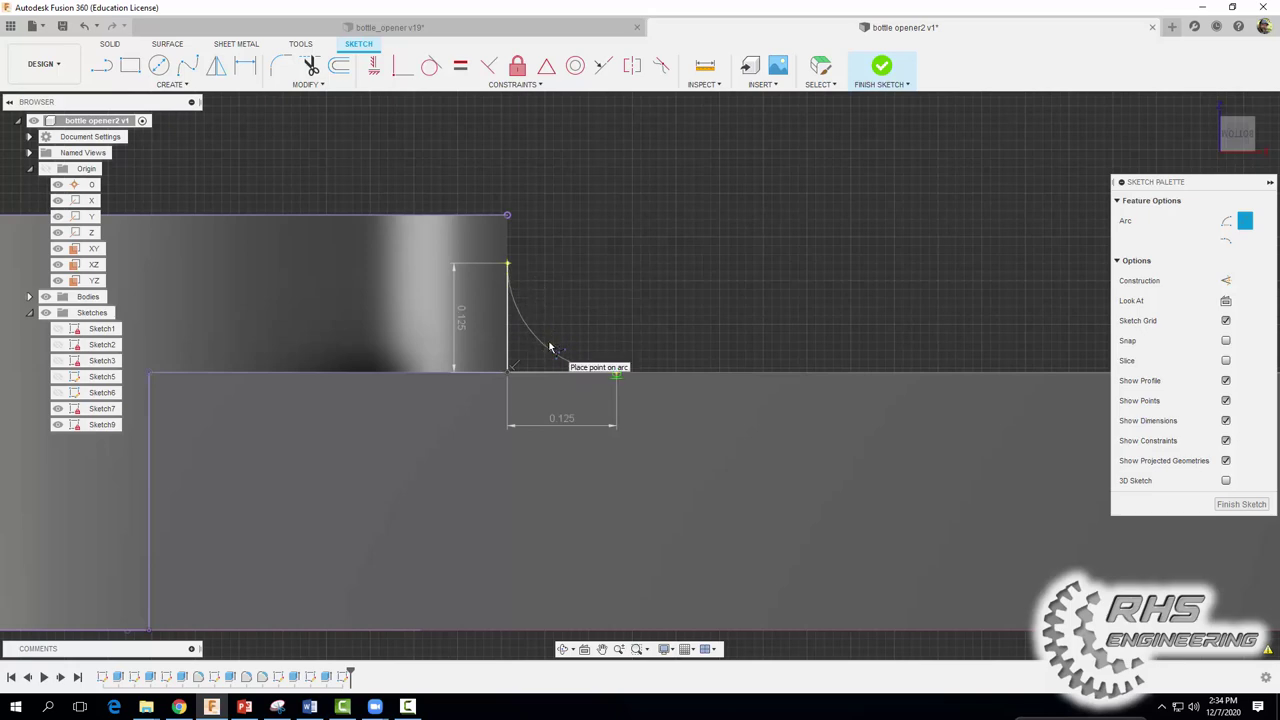
pyautogui.click(555, 340)
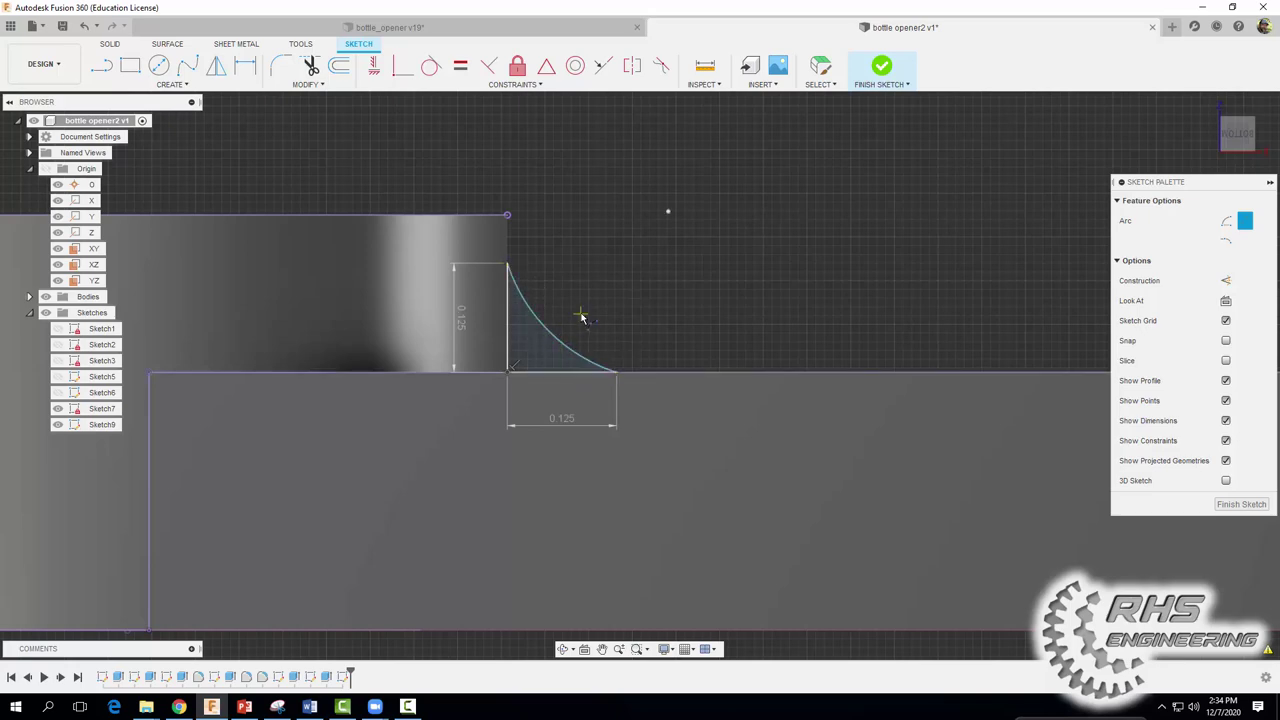
# Dimension the arc's radius to 0.125 in
pyautogui.click(245, 65)
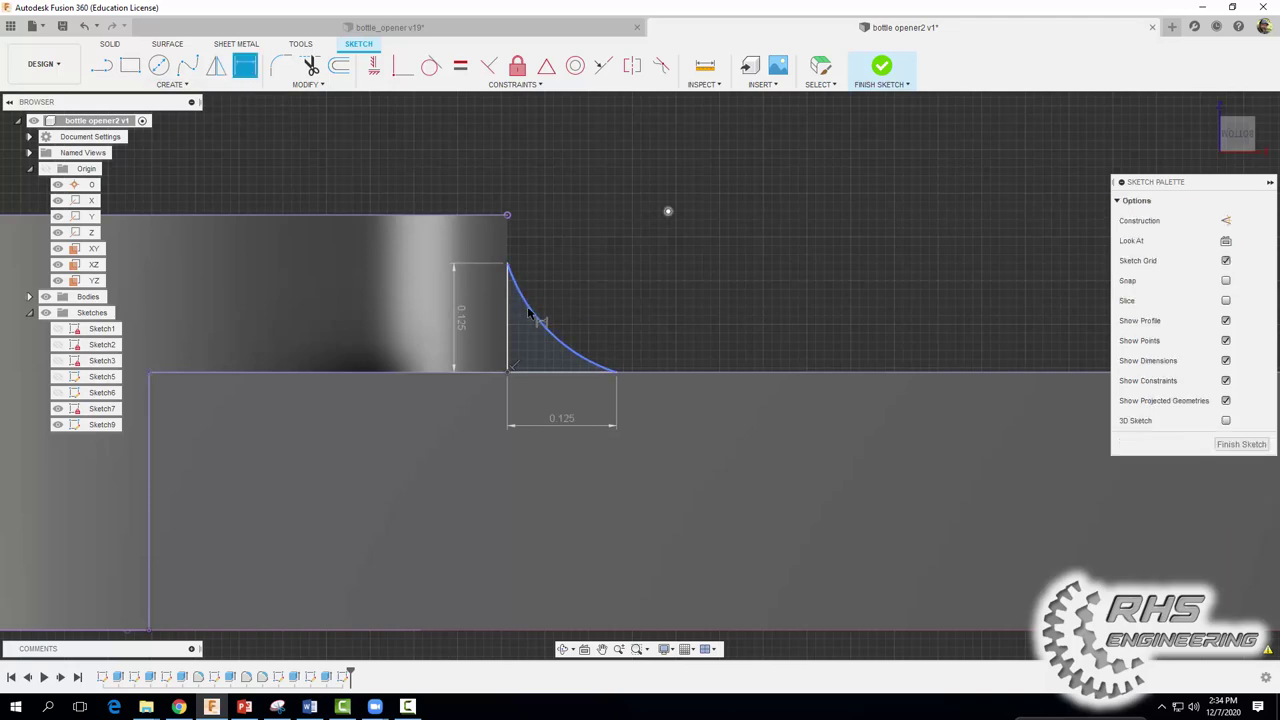
pyautogui.click(537, 314)
pyautogui.click(562, 300)
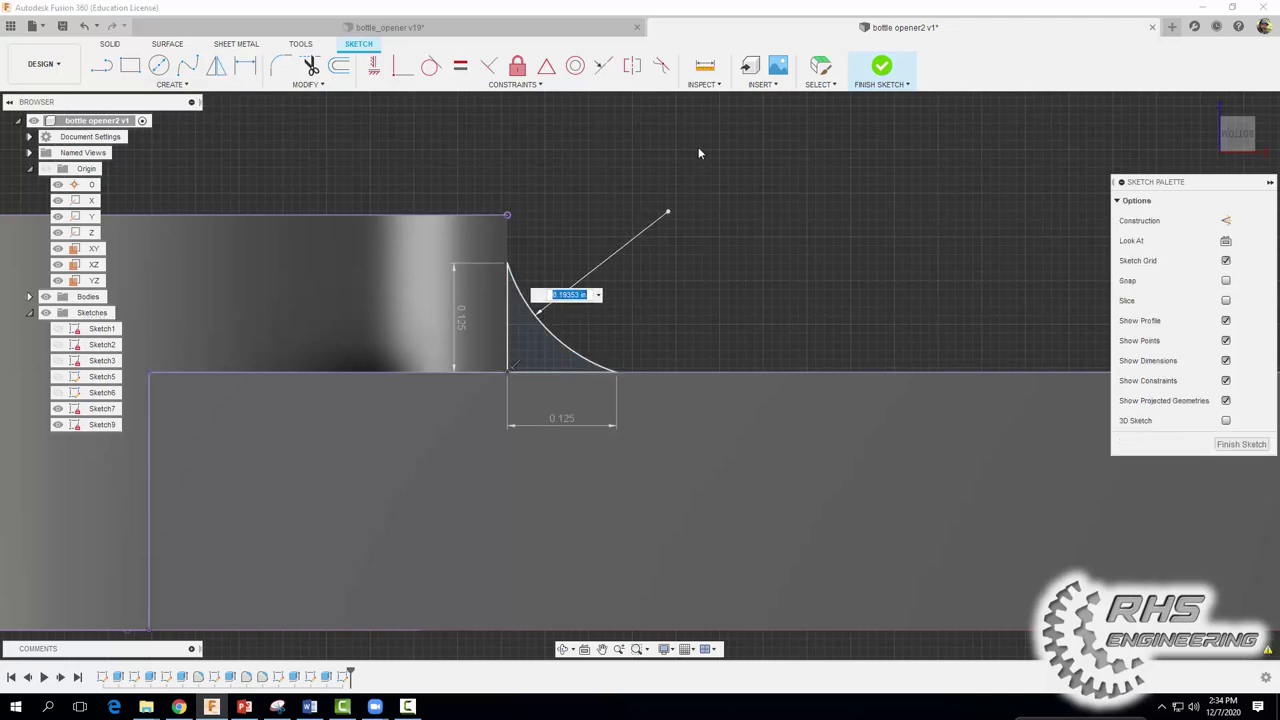
pyautogui.write('.125')
pyautogui.press('Return')
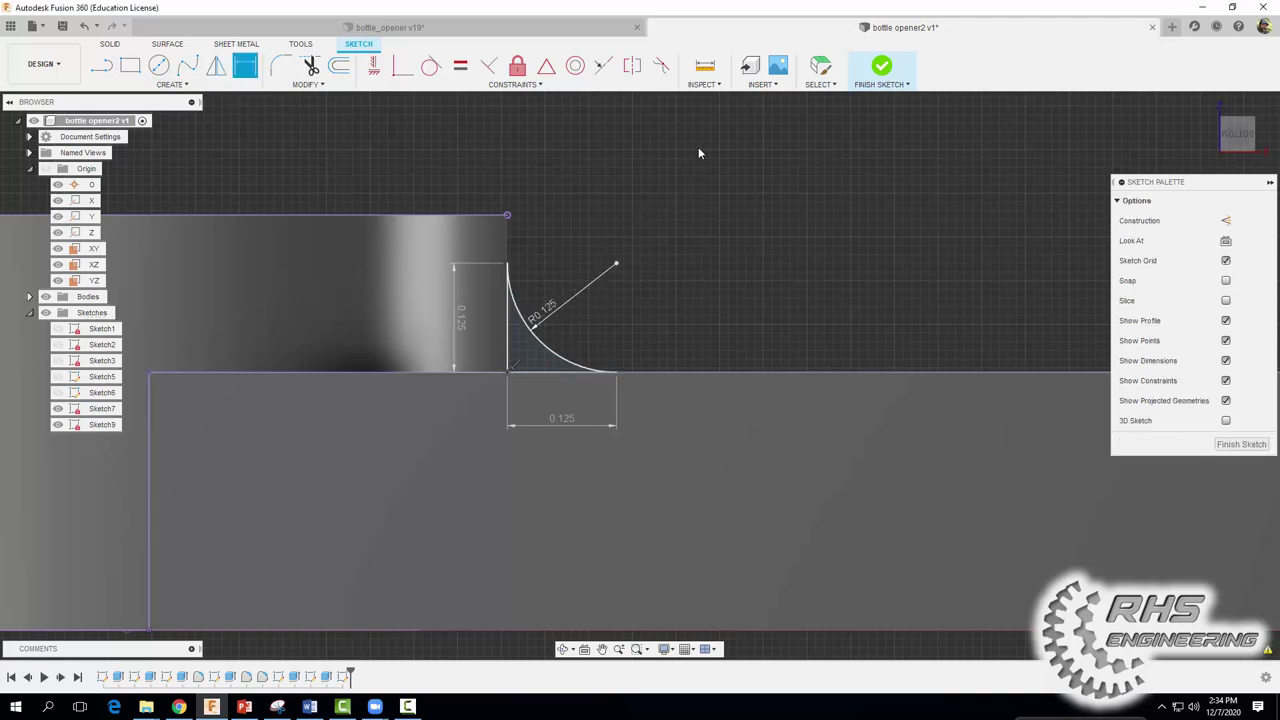
pyautogui.scroll(-3, 716, 272)
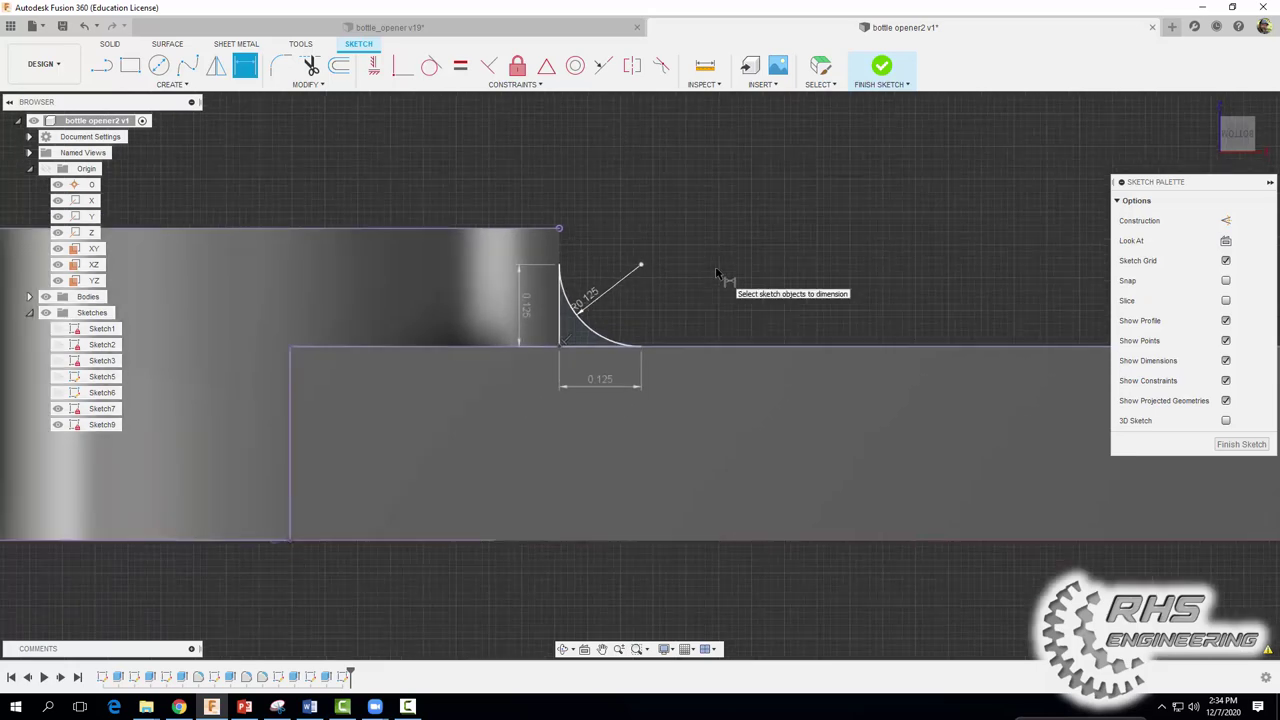
pyautogui.moveTo(716, 272); pyautogui.dragTo(778, 283, button='middle')
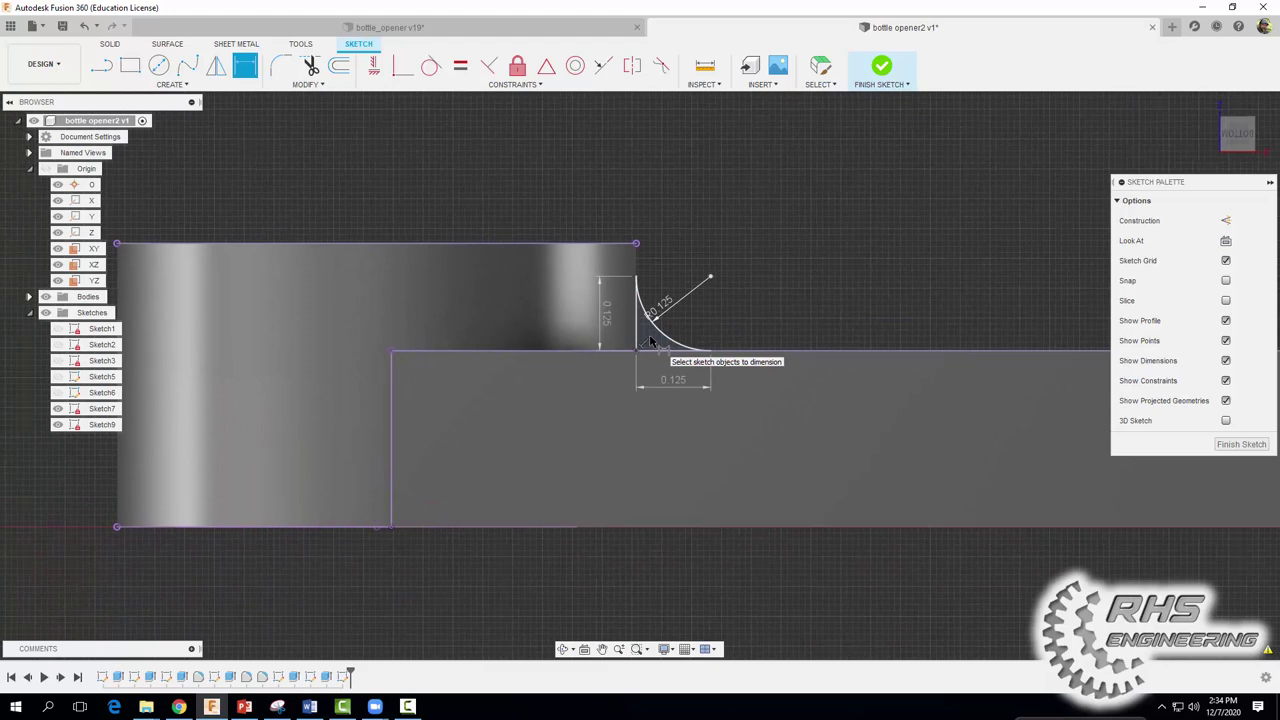
# Add a vertical construction line through the ring and finish Sketch9
pyautogui.click(1224, 221)
pyautogui.click(101, 65)
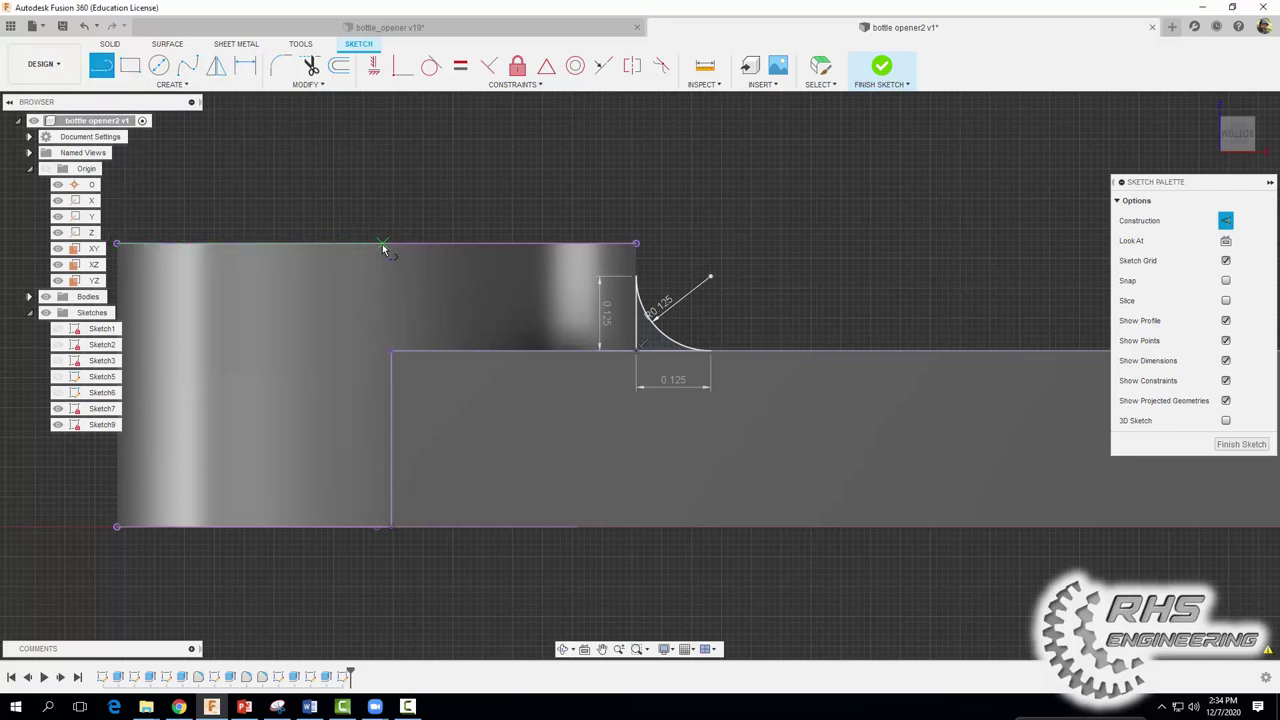
pyautogui.moveTo(378, 253); pyautogui.dragTo(375, 530)
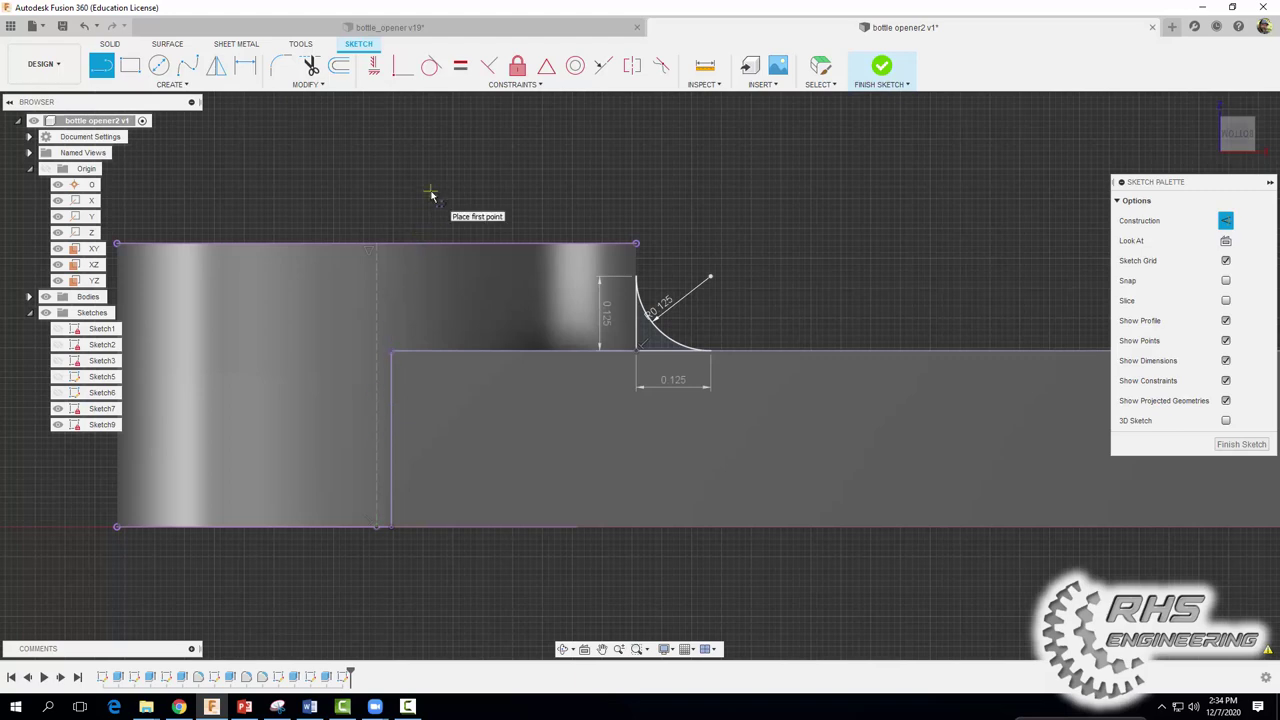
pyautogui.press('Escape')
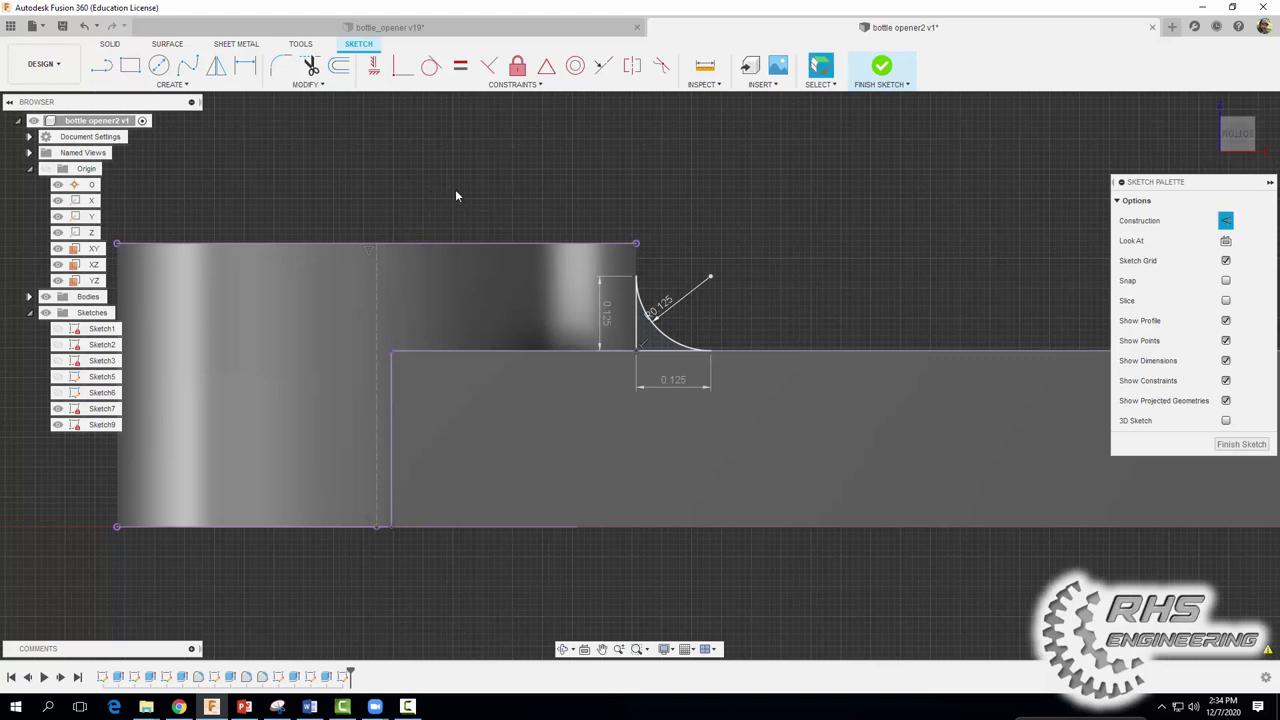
pyautogui.click(882, 66)
pyautogui.keyDown('shift'); pyautogui.moveTo(896, 193); pyautogui.dragTo(835, 238, button='middle'); pyautogui.keyUp('shift')
# Revolve the small fillet profile 360.0 deg around the dashed line, joined to the body
pyautogui.click(159, 66)
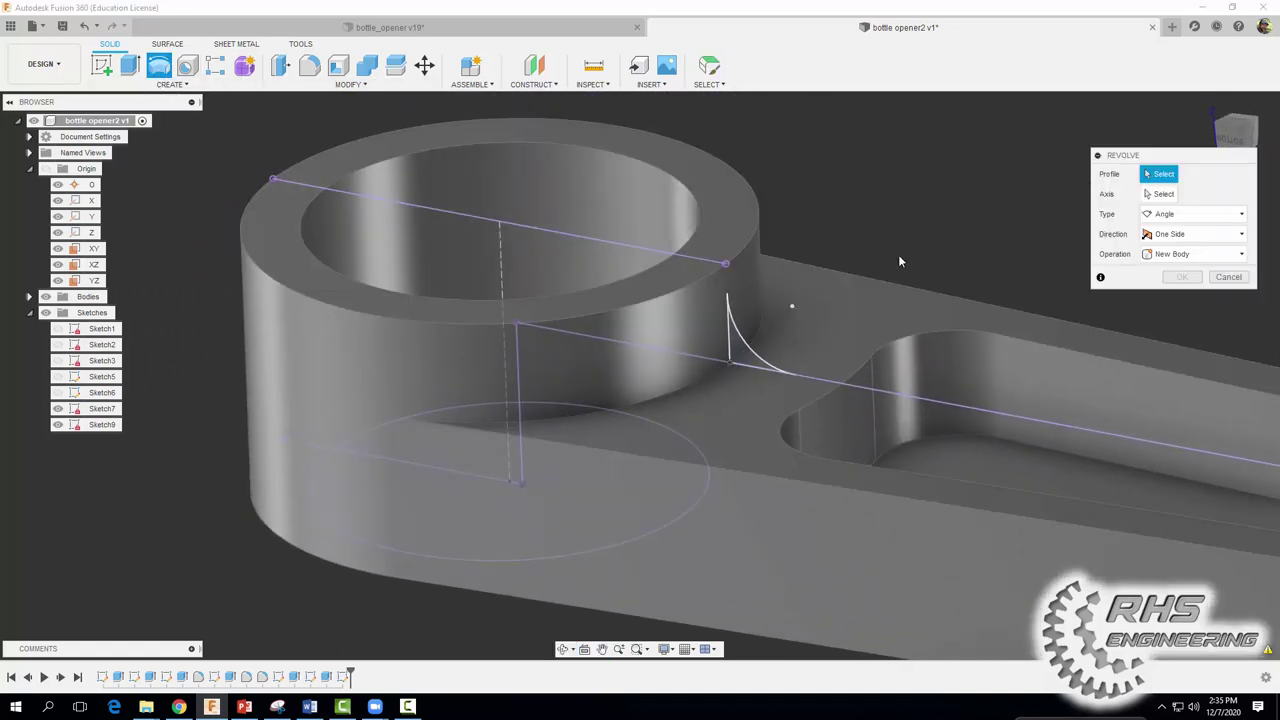
pyautogui.click(745, 345)
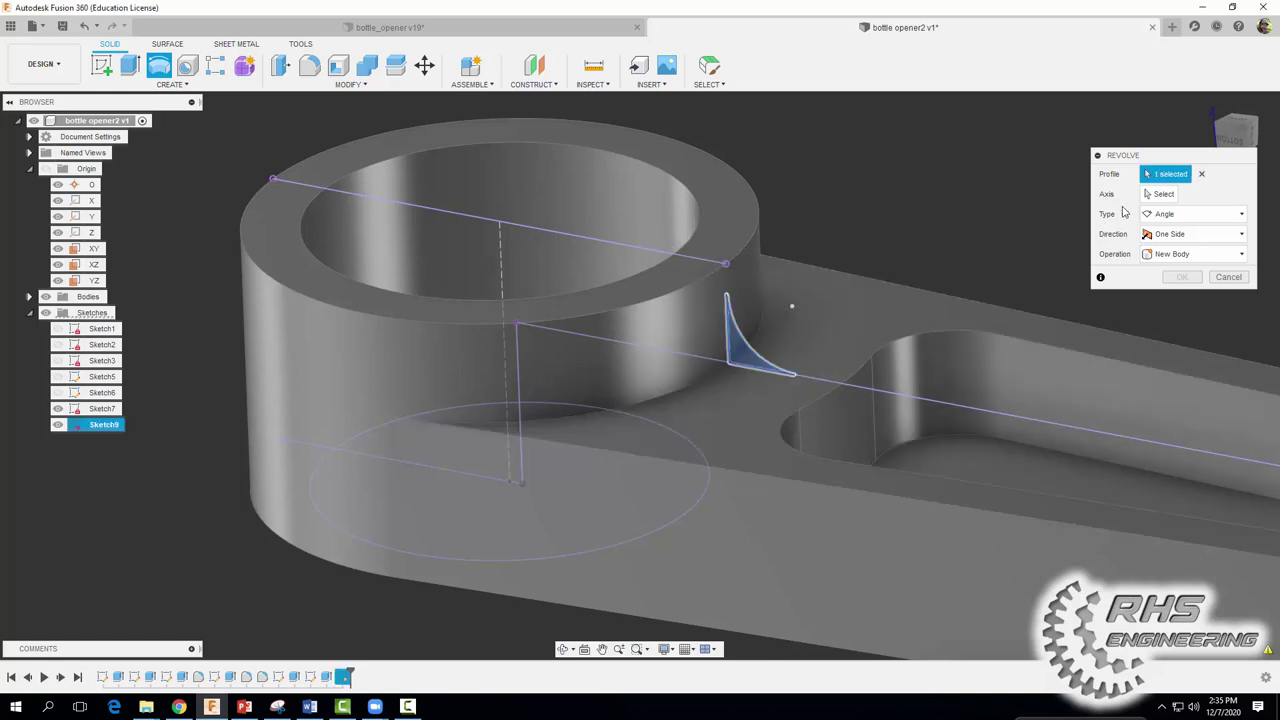
pyautogui.click(1160, 194)
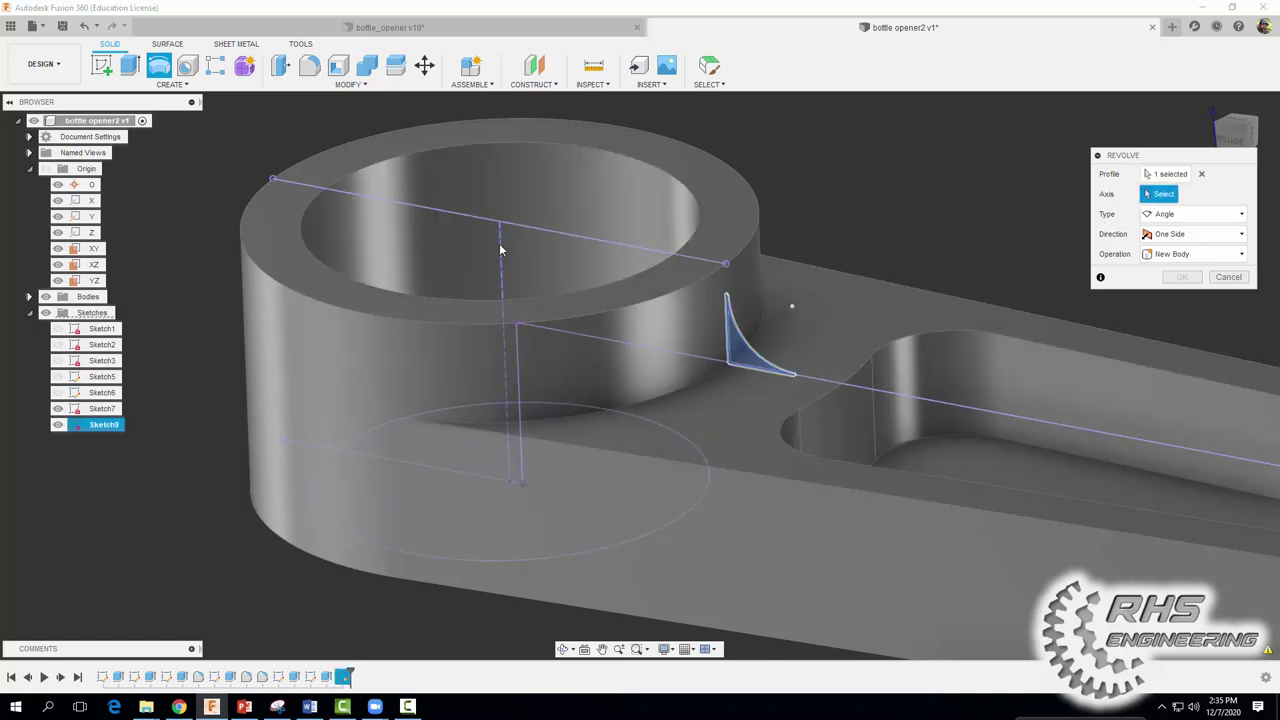
pyautogui.click(500, 250)
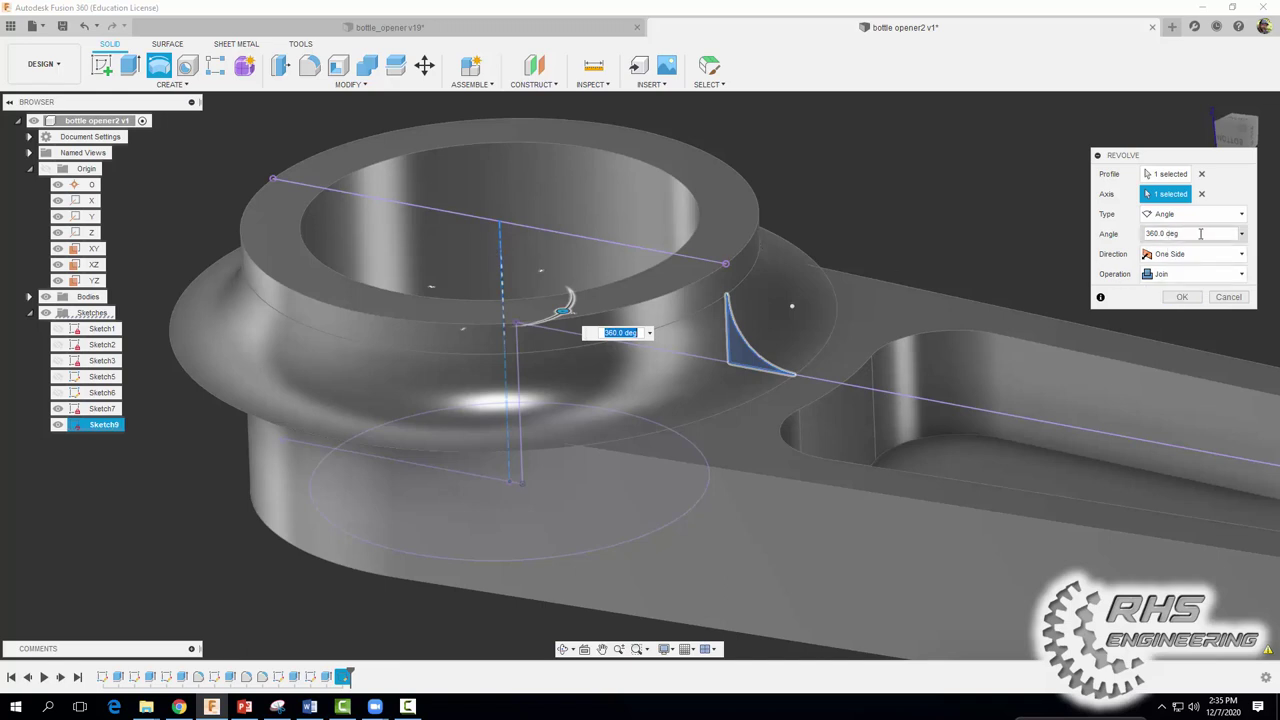
pyautogui.click(1242, 235)
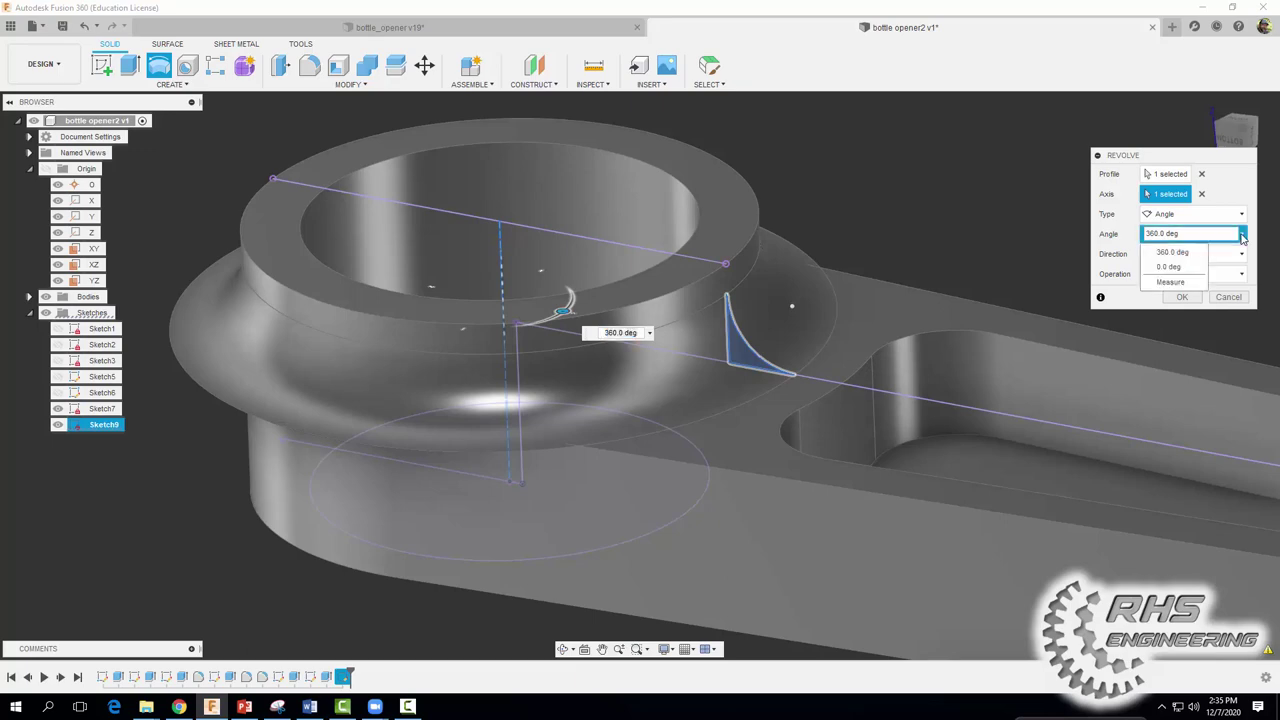
pyautogui.click(1172, 252)
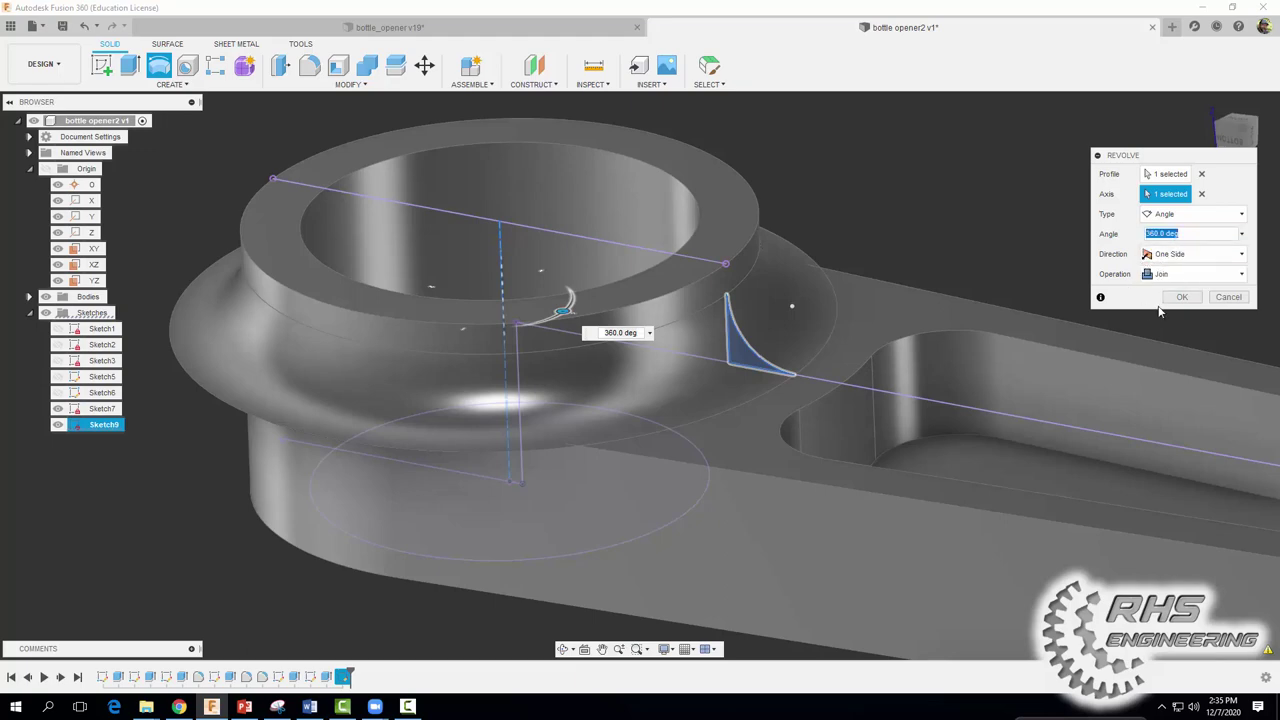
pyautogui.click(1180, 298)
pyautogui.keyDown('shift'); pyautogui.moveTo(1176, 295); pyautogui.dragTo(882, 396, button='middle'); pyautogui.keyUp('shift')
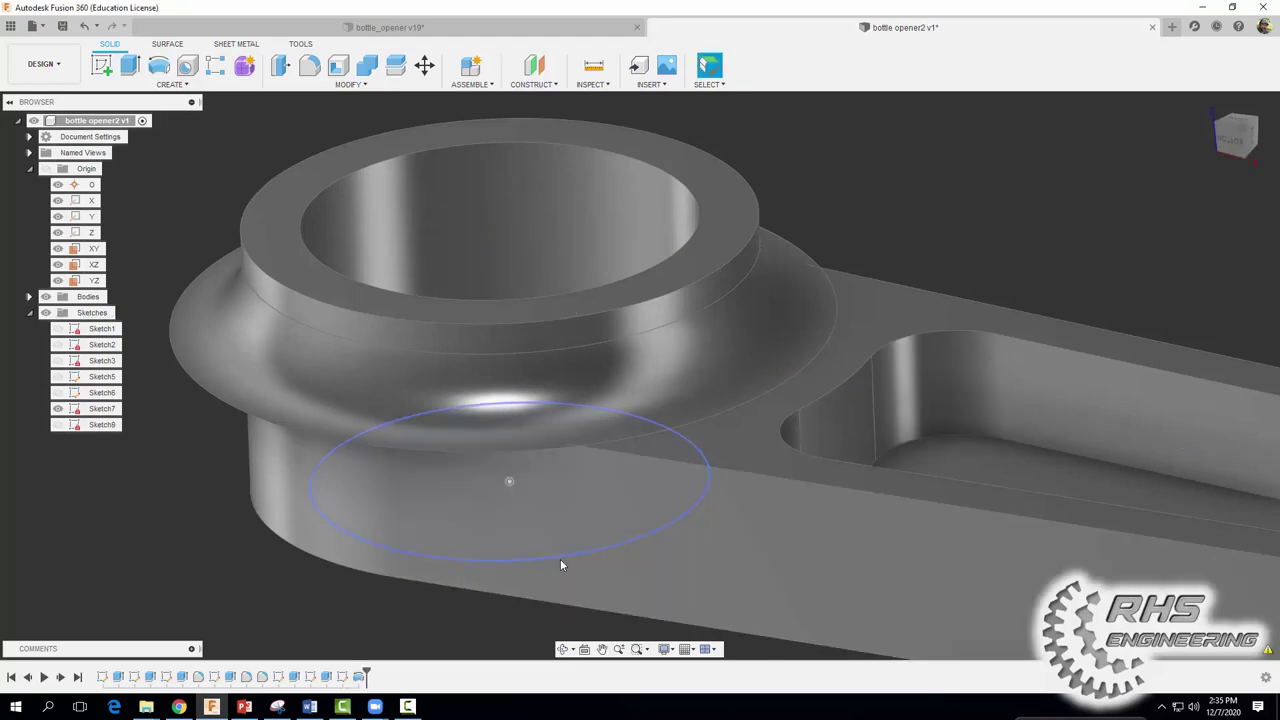
# Sketch on the ring's end face, project the crescent face into it, and finish Sketch10
pyautogui.keyDown('shift'); pyautogui.moveTo(565, 538); pyautogui.dragTo(757, 133, button='middle'); pyautogui.keyUp('shift')
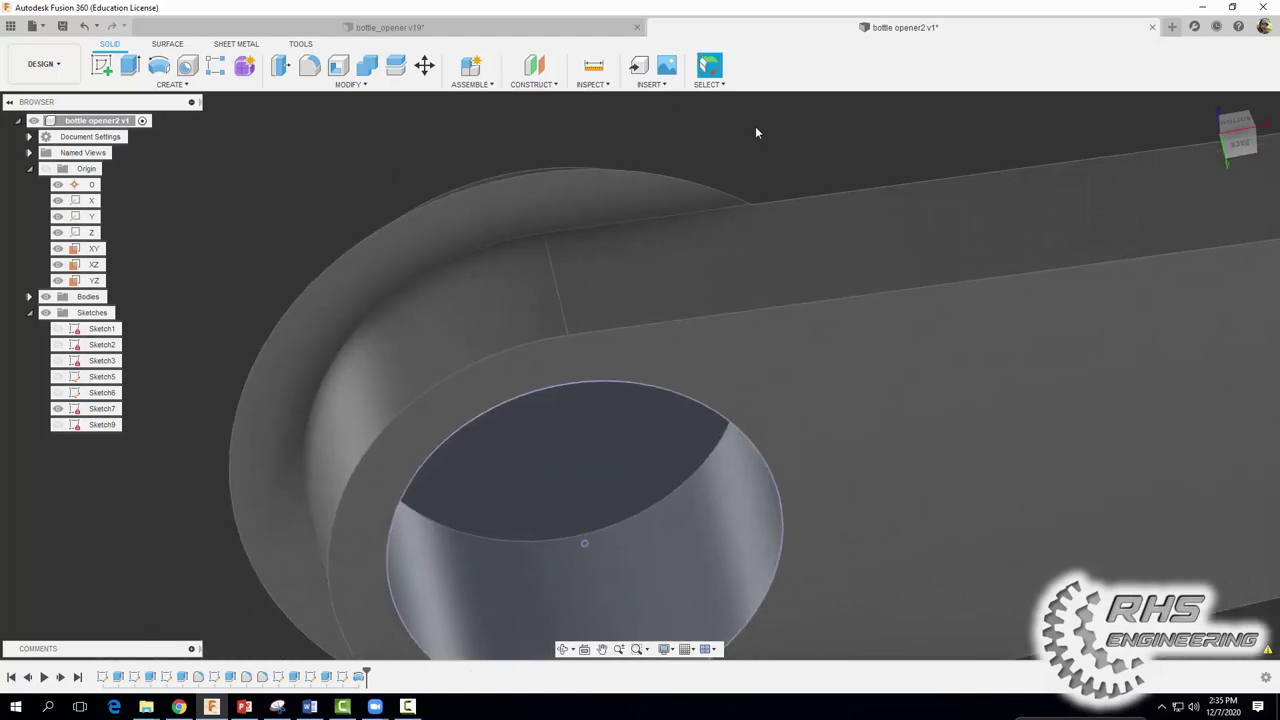
pyautogui.click(110, 67)
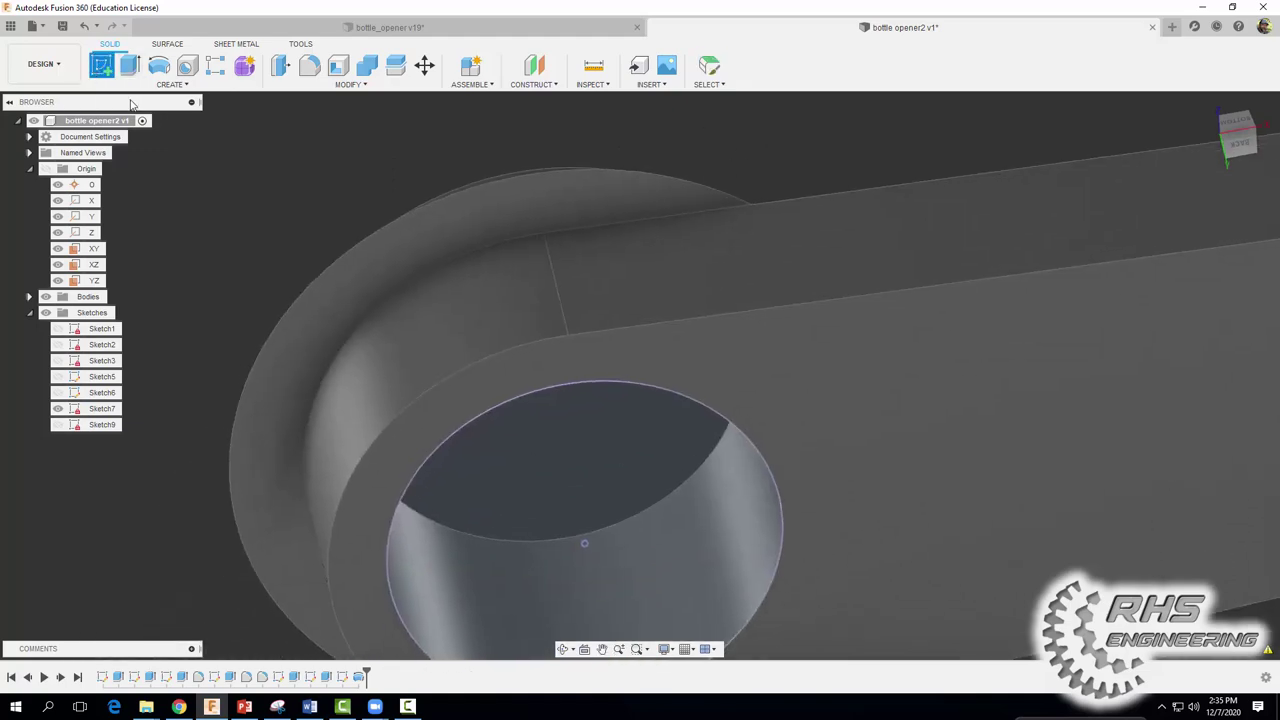
pyautogui.click(423, 245)
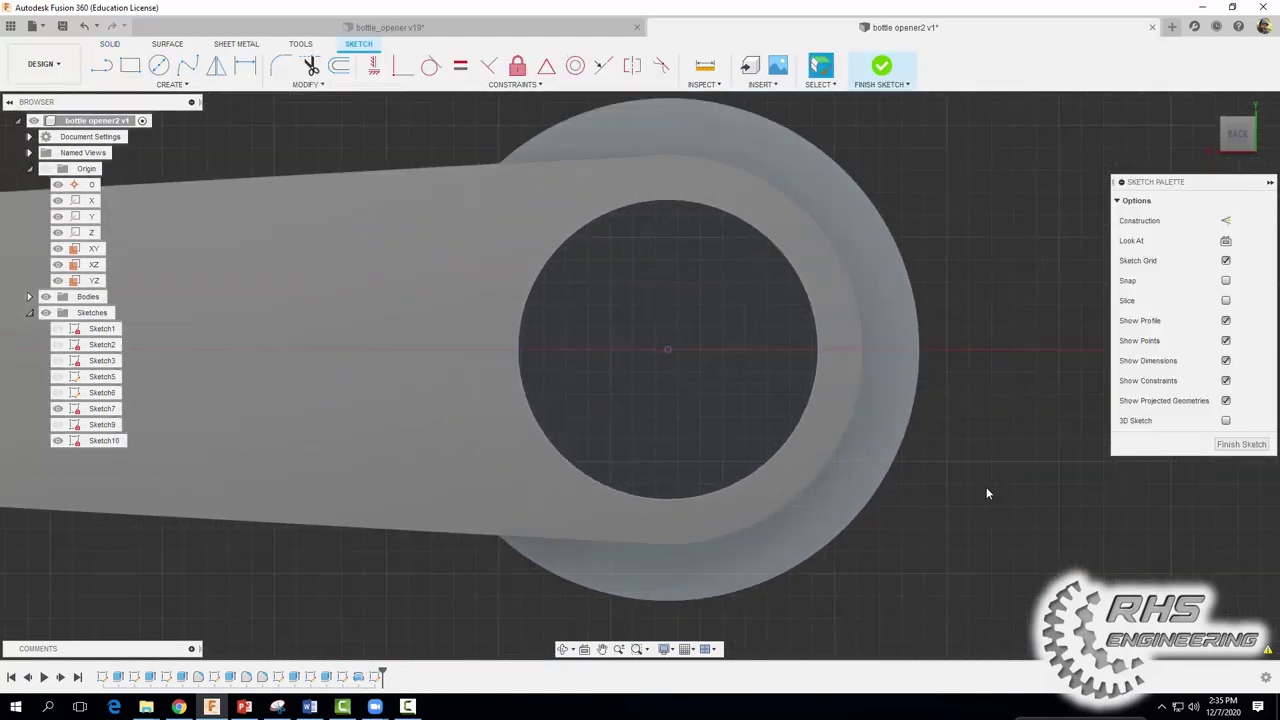
pyautogui.click(171, 84)
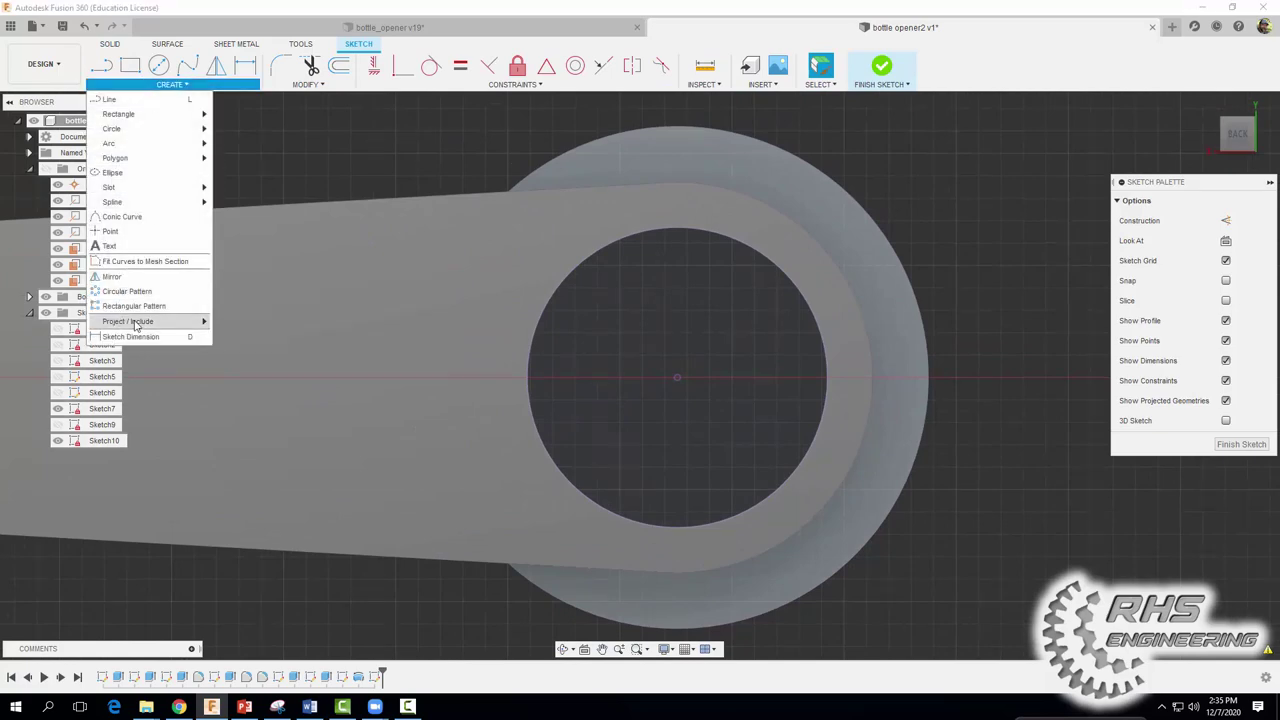
pyautogui.moveTo(135, 322)
pyautogui.click(234, 322)
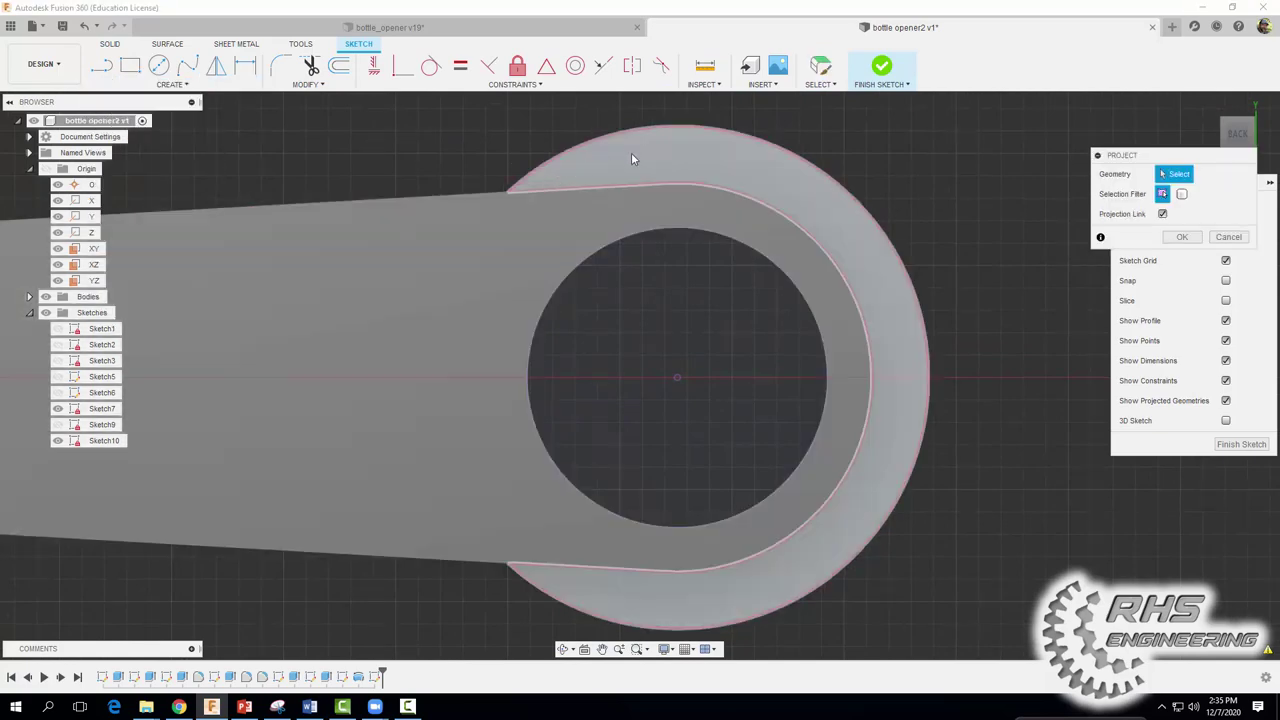
pyautogui.click(631, 152)
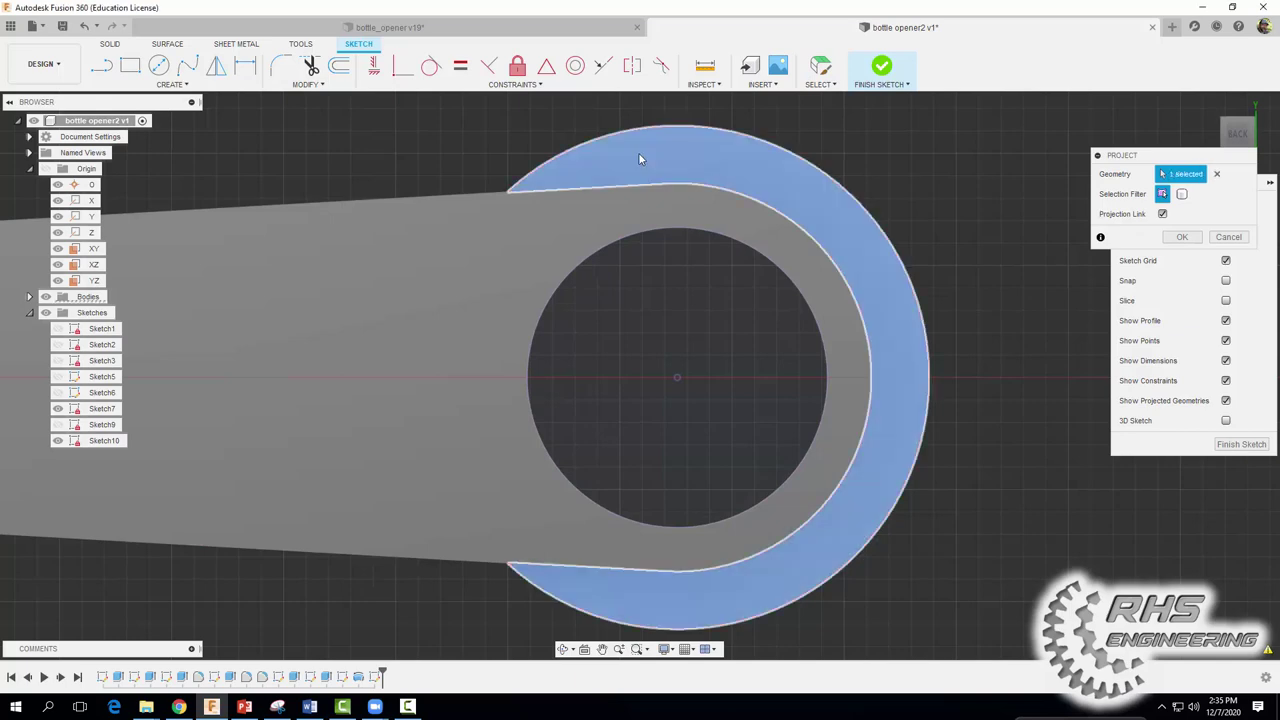
pyautogui.click(1181, 237)
pyautogui.click(893, 78)
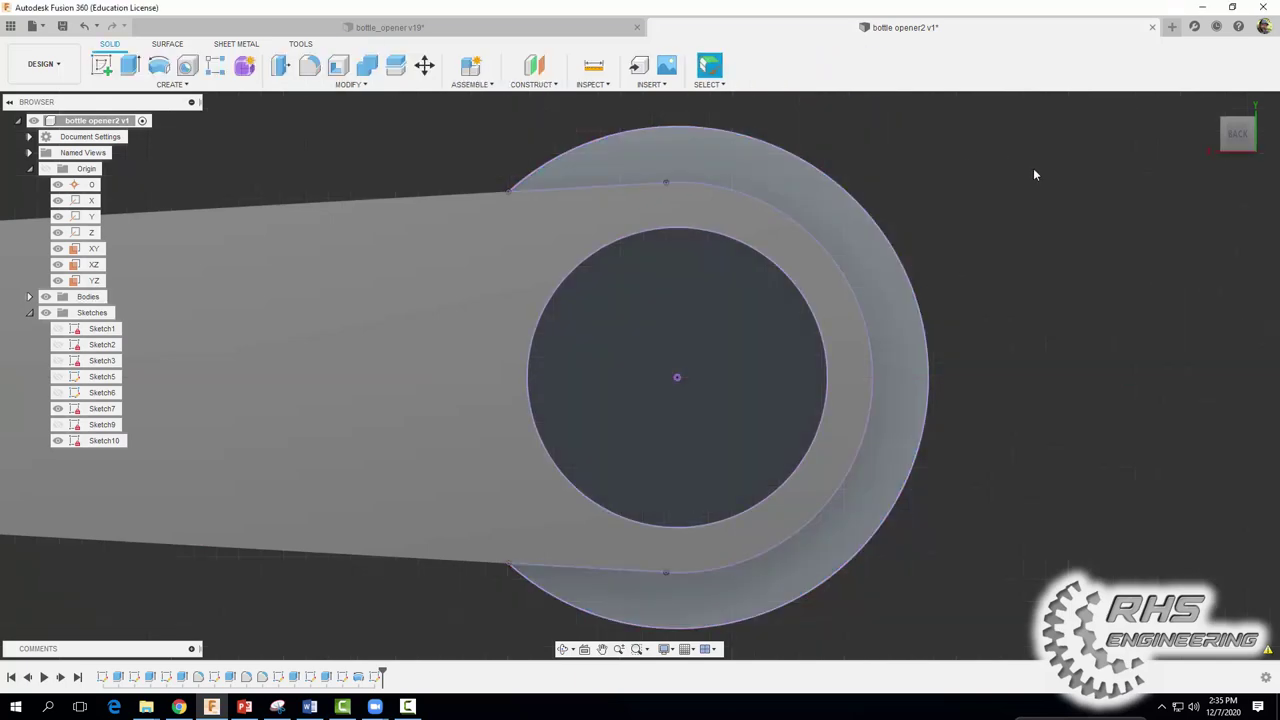
pyautogui.keyDown('shift'); pyautogui.moveTo(1033, 168); pyautogui.dragTo(844, 184, button='middle'); pyautogui.keyUp('shift')
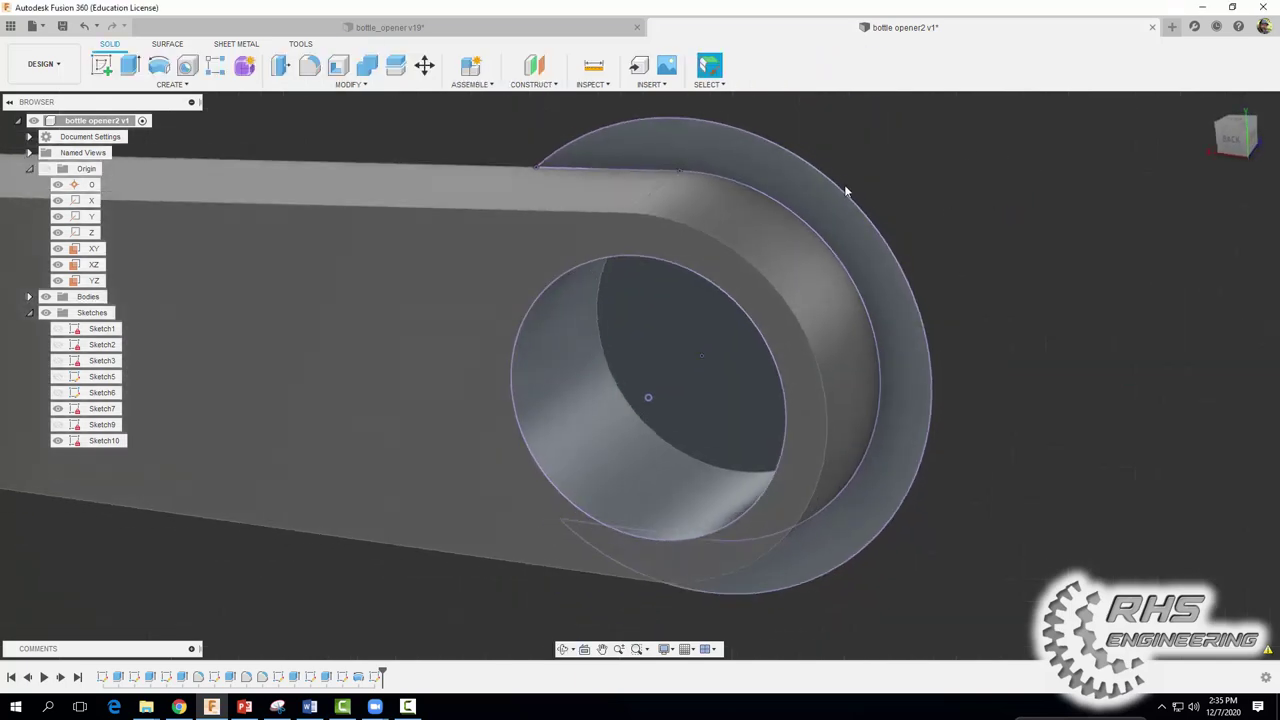
# Extrude the crescent profile as a cut with the All extent
pyautogui.click(127, 76)
pyautogui.click(626, 147)
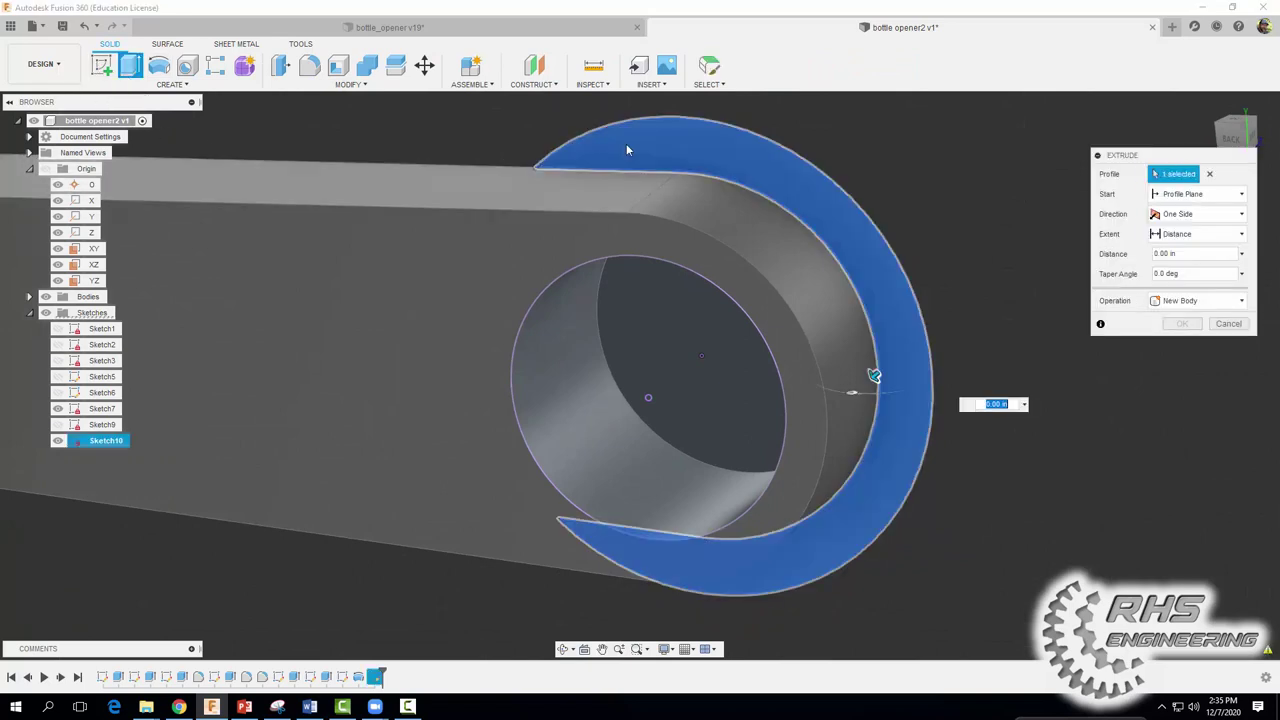
pyautogui.moveTo(873, 376); pyautogui.dragTo(986, 286)
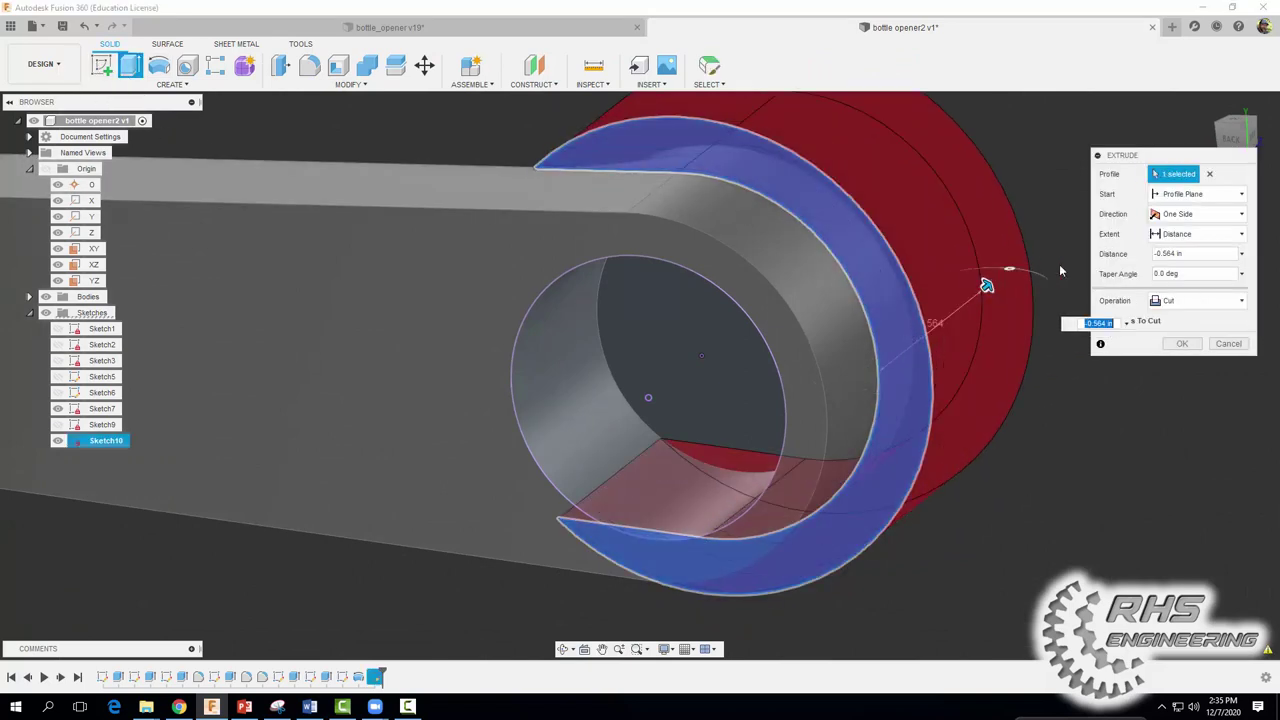
pyautogui.click(1170, 234)
pyautogui.click(1168, 281)
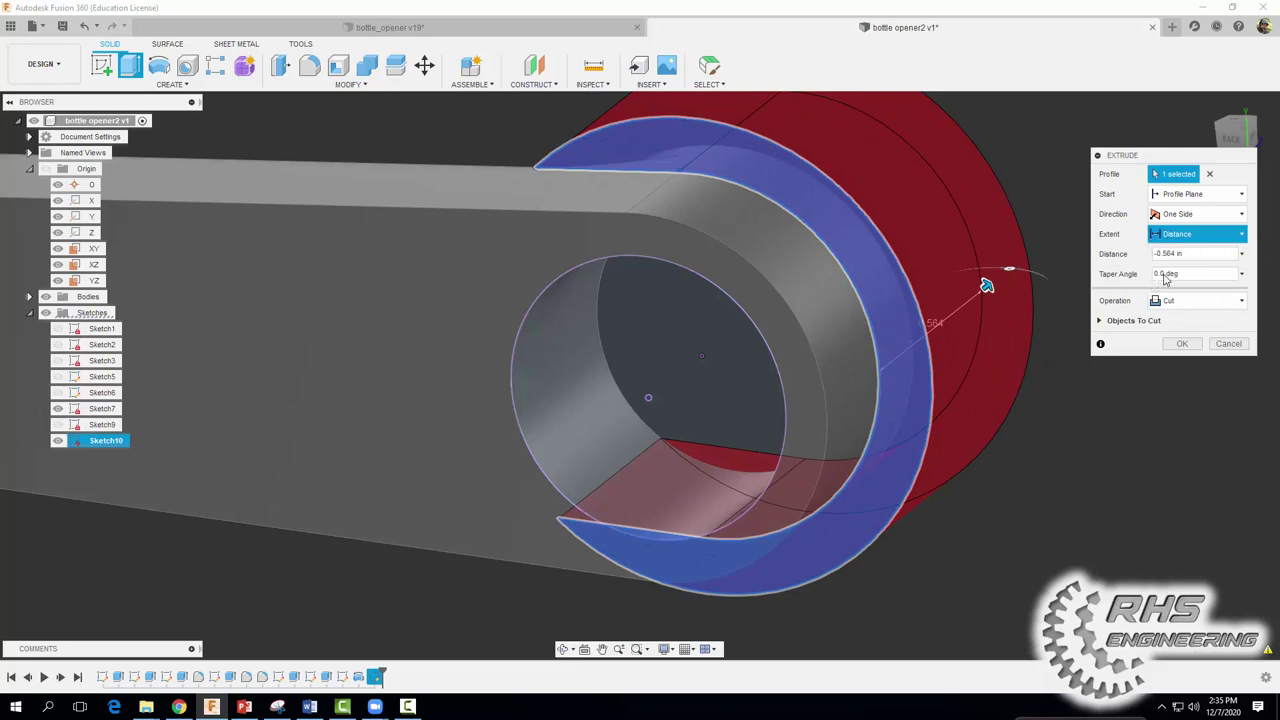
pyautogui.click(1183, 344)
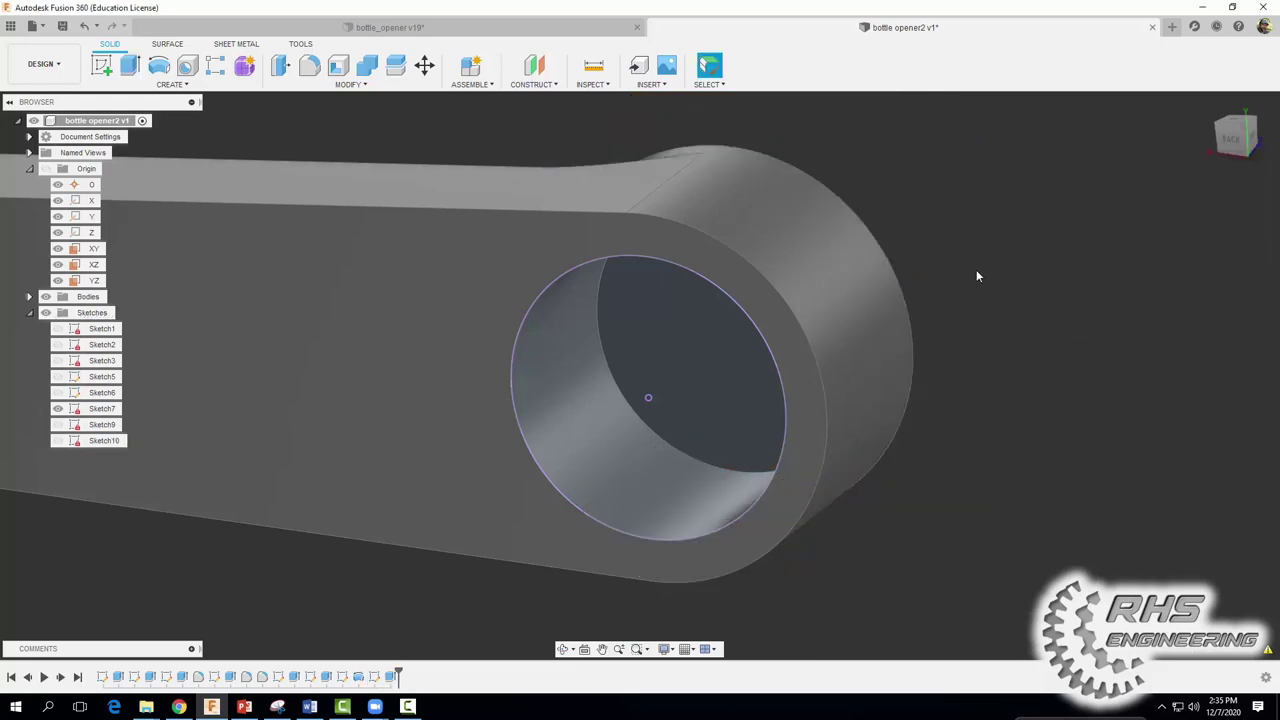
# Orbit, zoom out and pan to bring the whole bottle opener into view
pyautogui.keyDown('shift'); pyautogui.moveTo(976, 269); pyautogui.dragTo(740, 390, button='middle'); pyautogui.keyUp('shift')
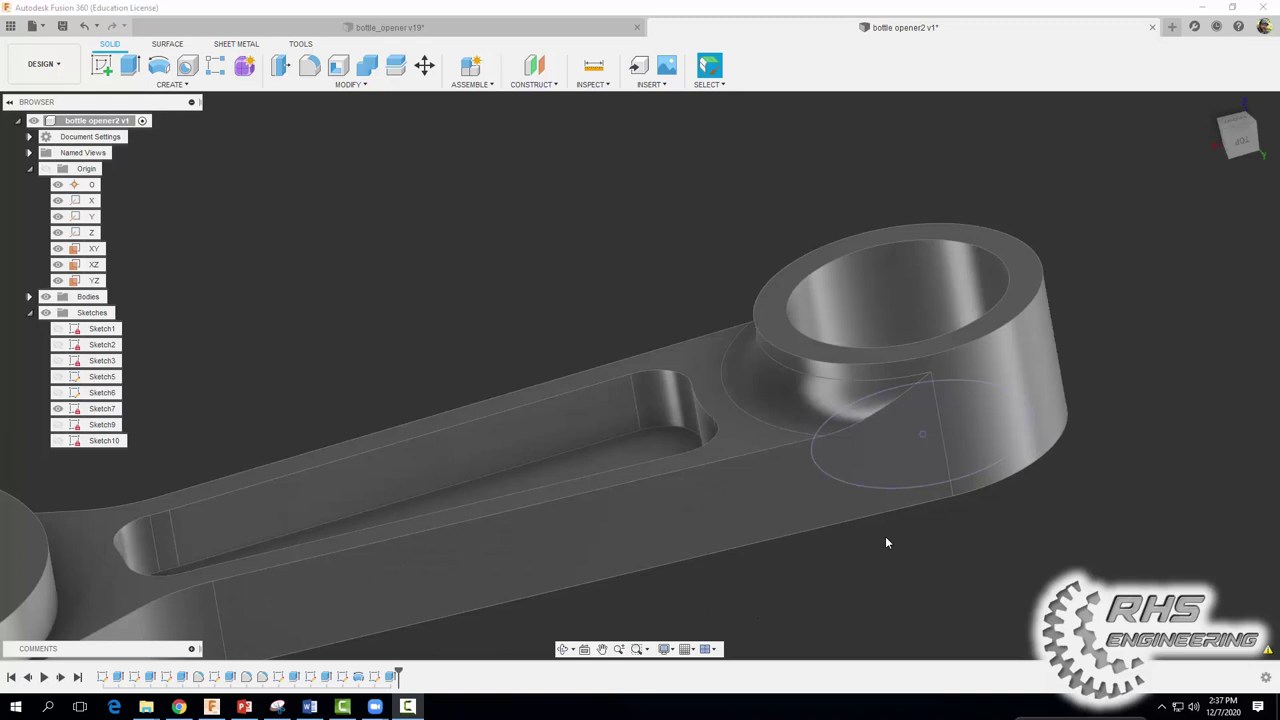
pyautogui.scroll(-3, 885, 542)
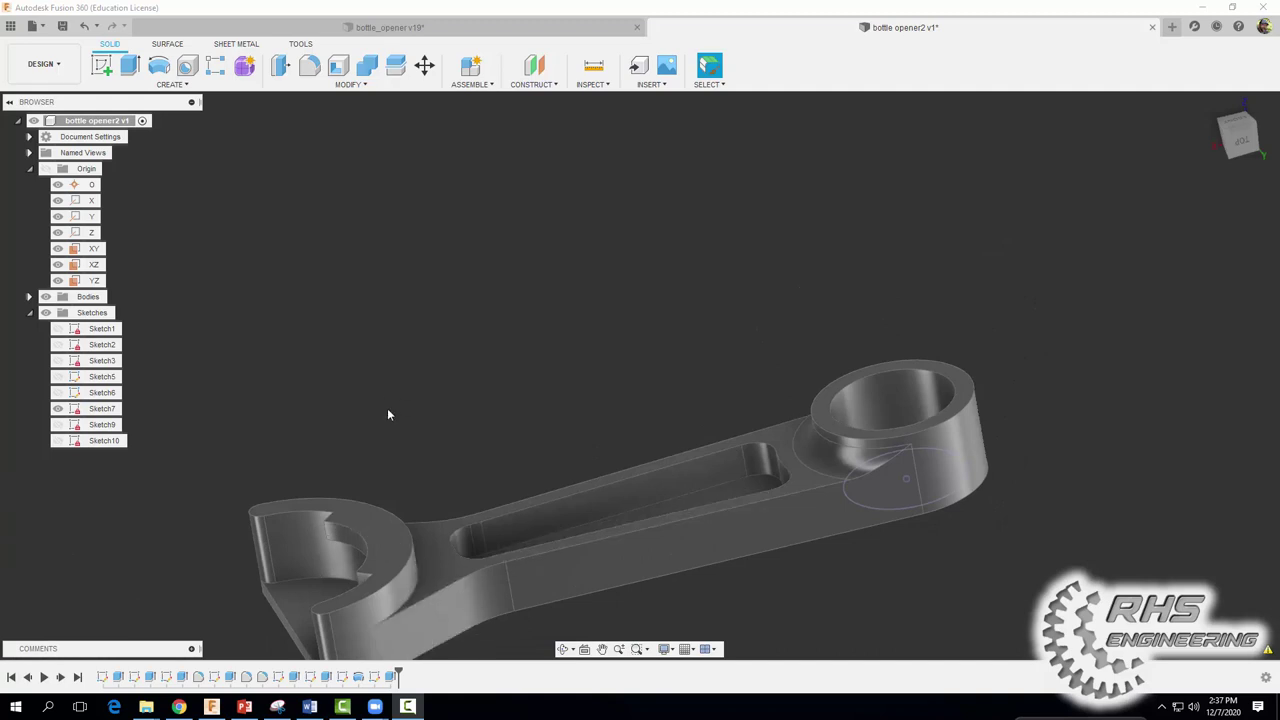
pyautogui.moveTo(389, 414); pyautogui.dragTo(399, 284, button='middle')
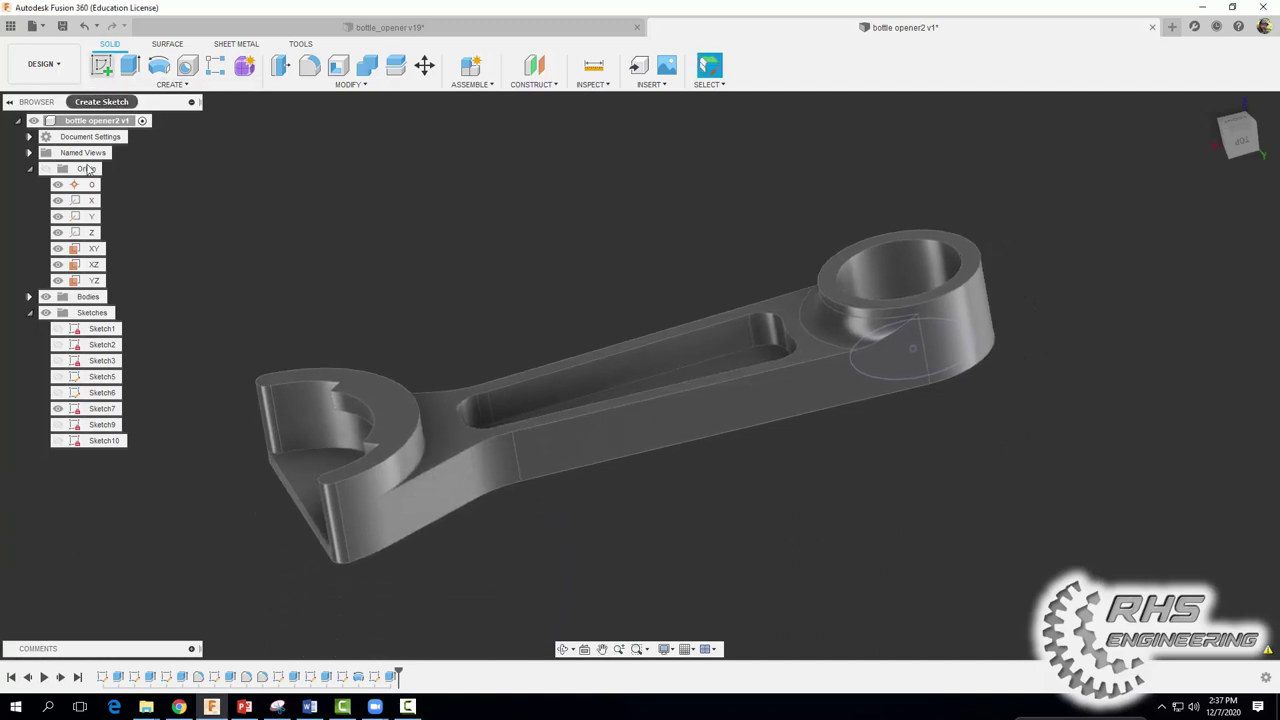
# Start Sketch11 on the XZ plane and snap to a side view of the boss end
pyautogui.click(90, 266)
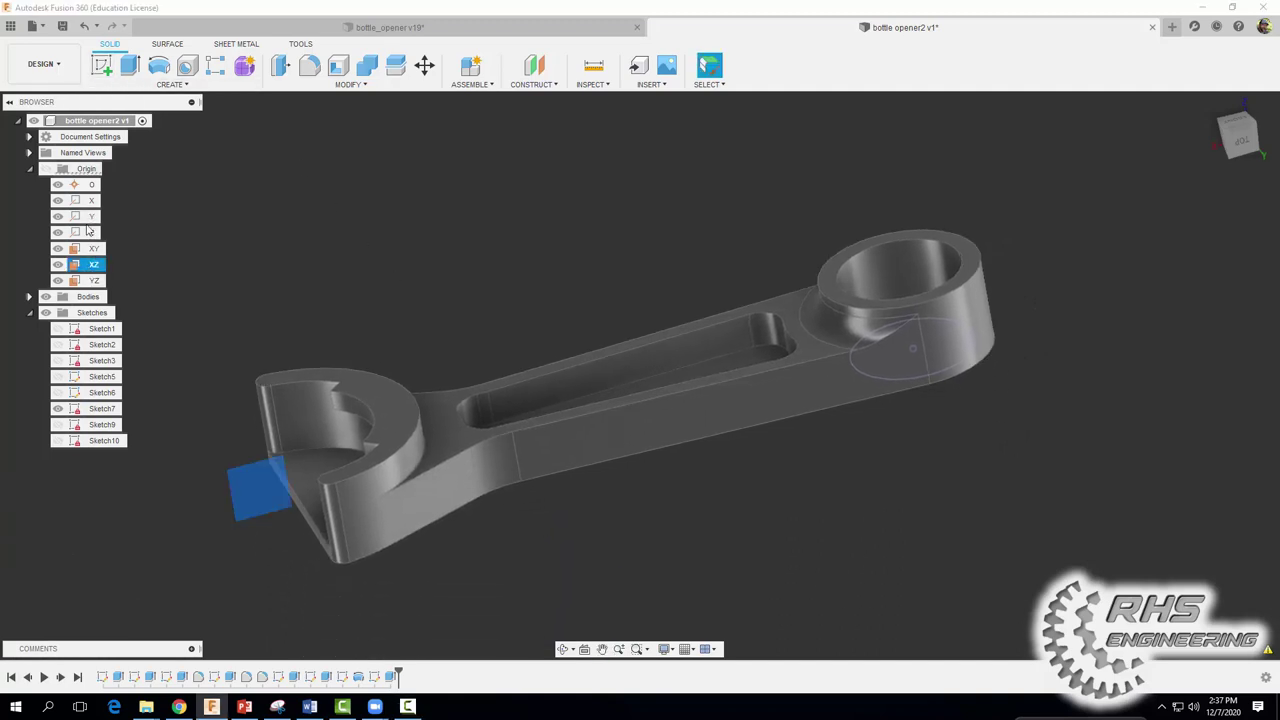
pyautogui.click(101, 65)
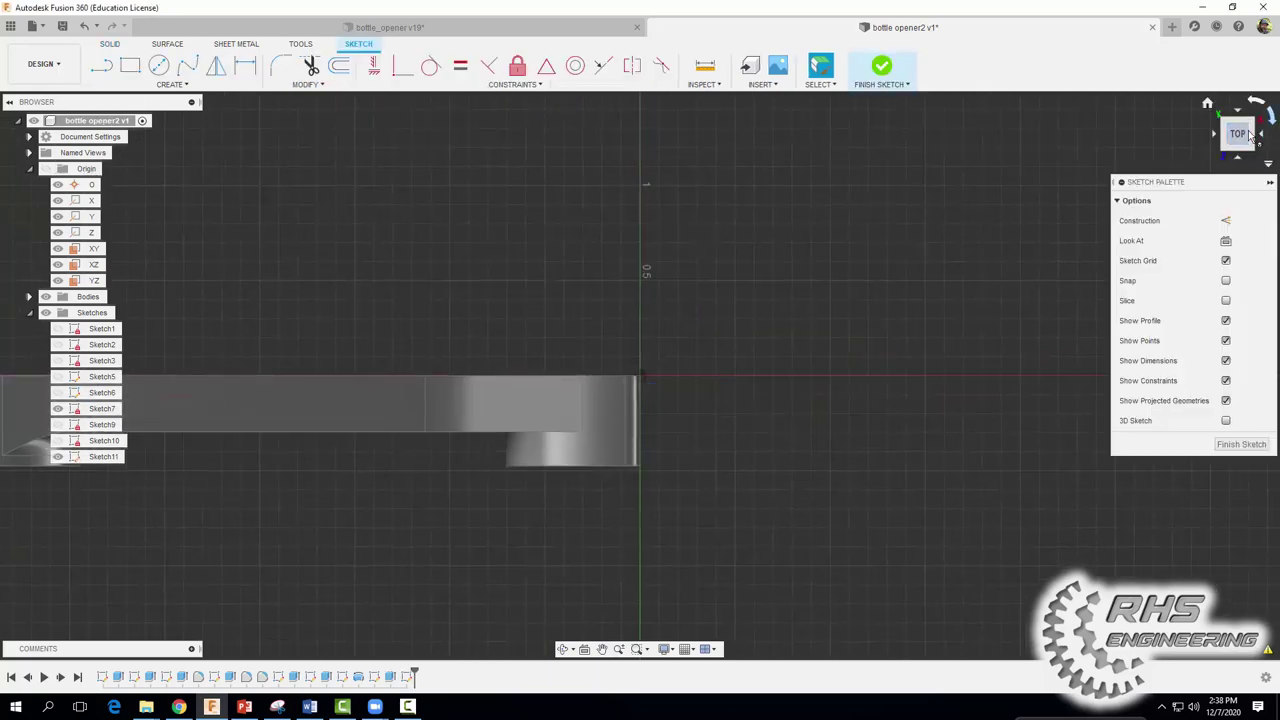
pyautogui.moveTo(627, 296); pyautogui.dragTo(908, 290, button='middle')
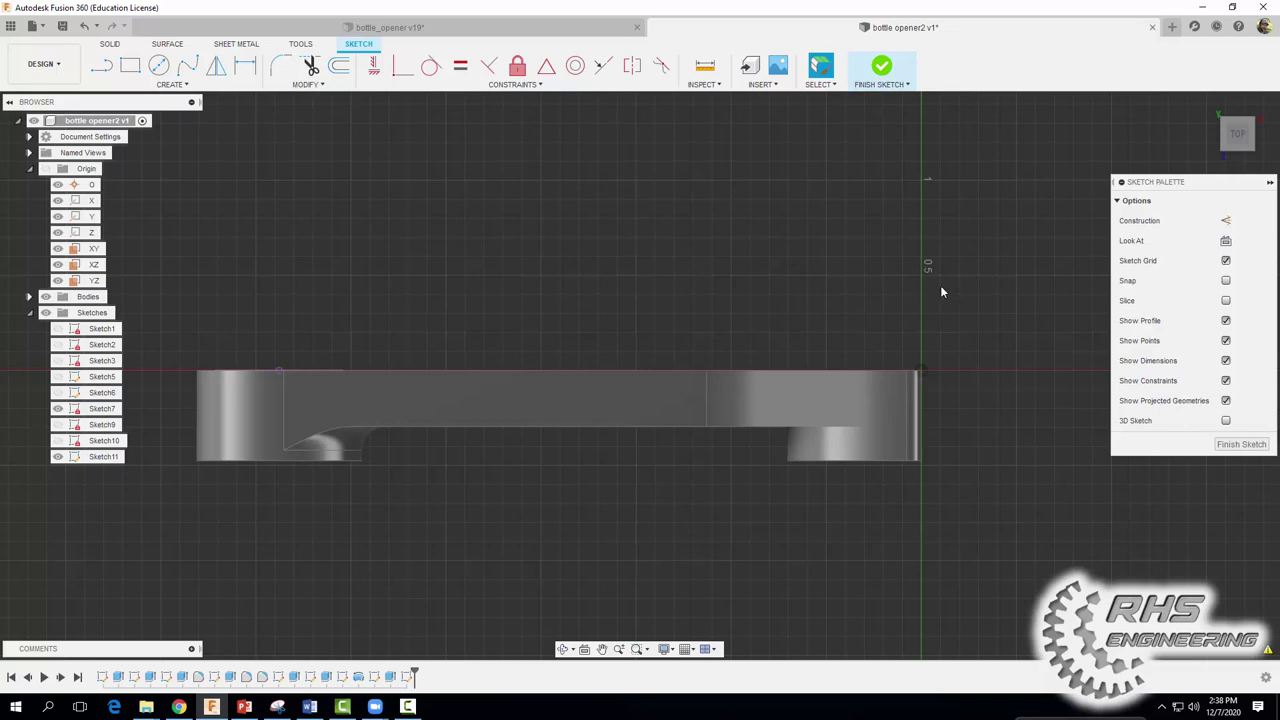
pyautogui.keyDown('shift'); pyautogui.moveTo(992, 456); pyautogui.dragTo(1079, 234, button='middle'); pyautogui.keyUp('shift')
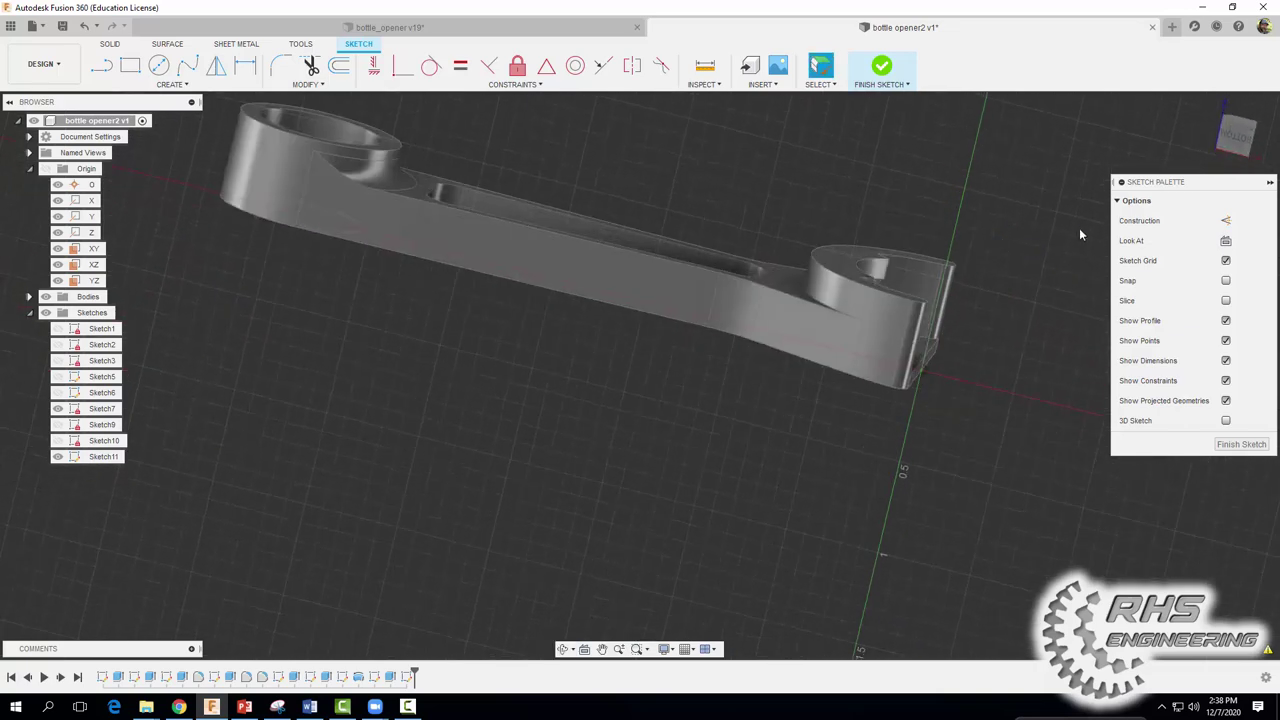
pyautogui.click(1235, 141)
pyautogui.scroll(5, 720, 267)
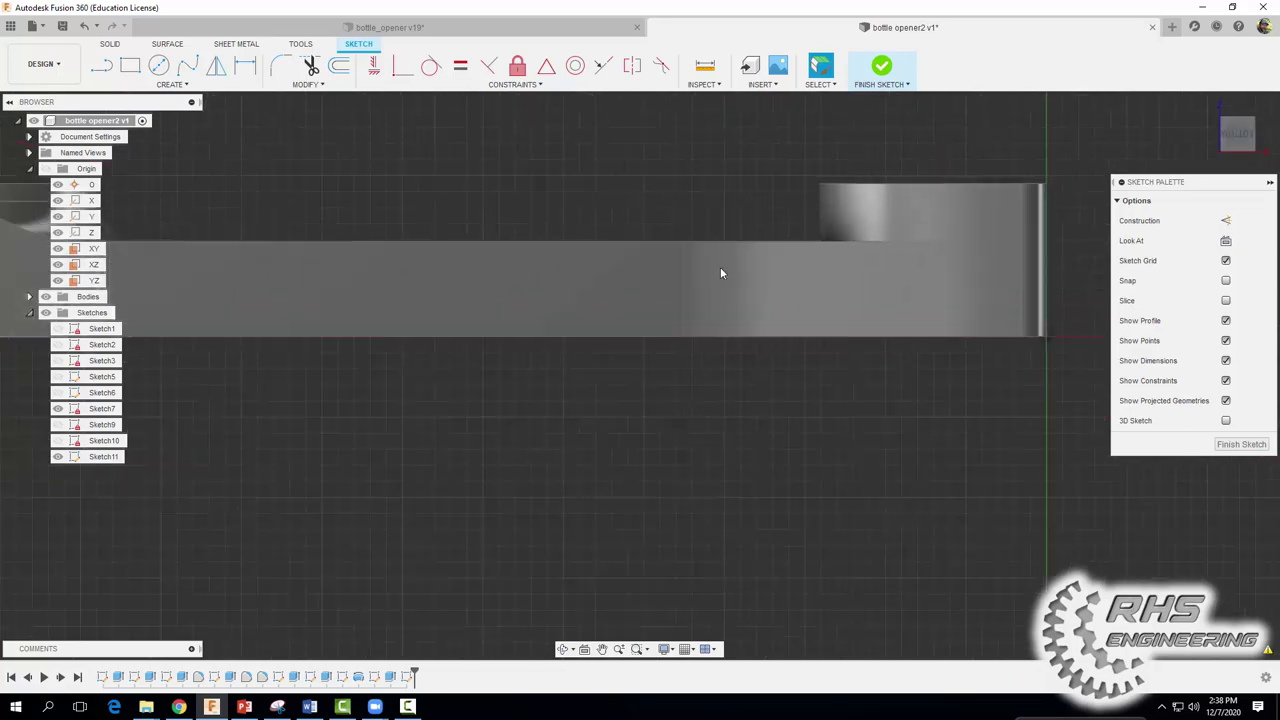
pyautogui.moveTo(751, 254); pyautogui.dragTo(489, 355, button='middle')
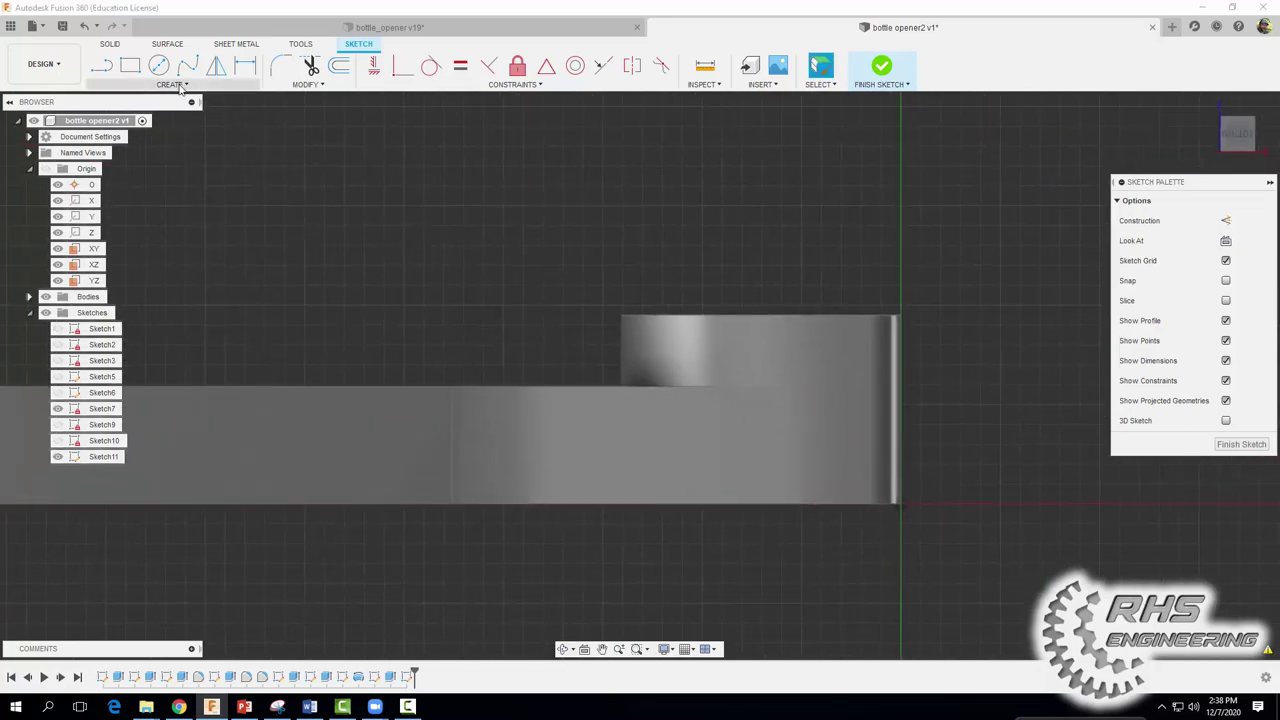
# Project the boss side face, handle side face and thin end strip into the sketch
pyautogui.click(170, 84)
pyautogui.moveTo(152, 322)
pyautogui.click(228, 318)
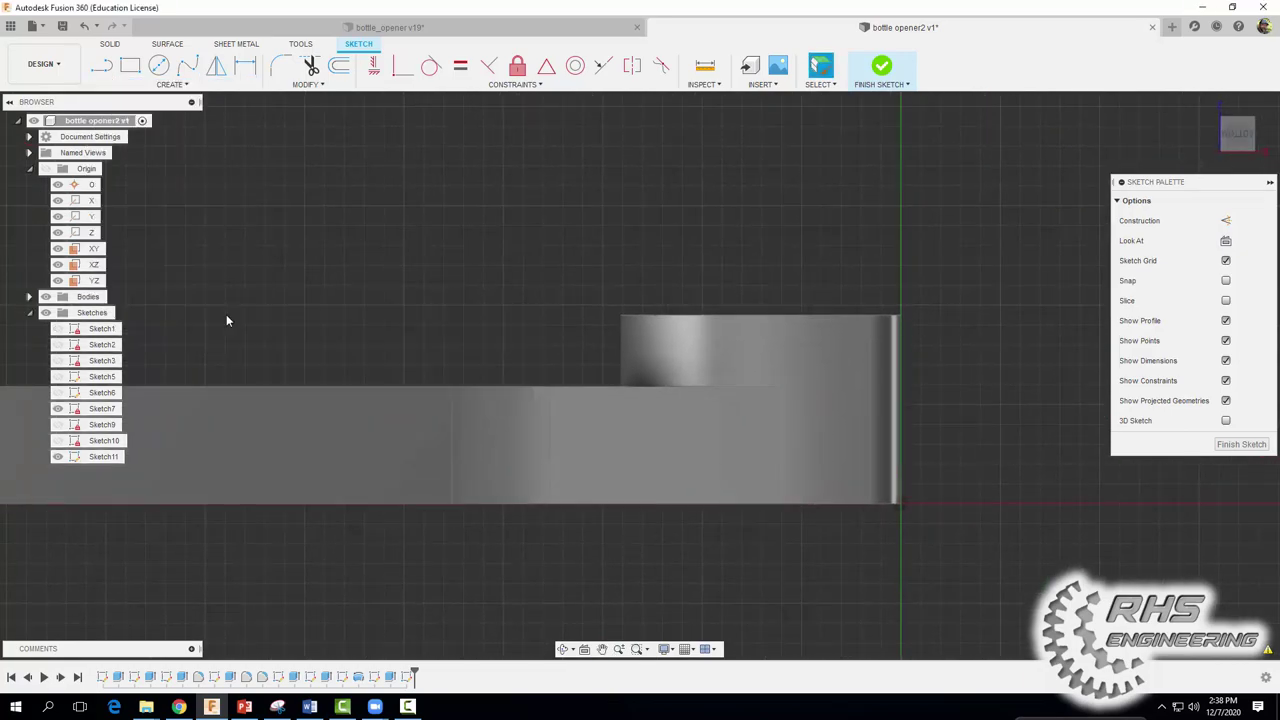
pyautogui.click(625, 348)
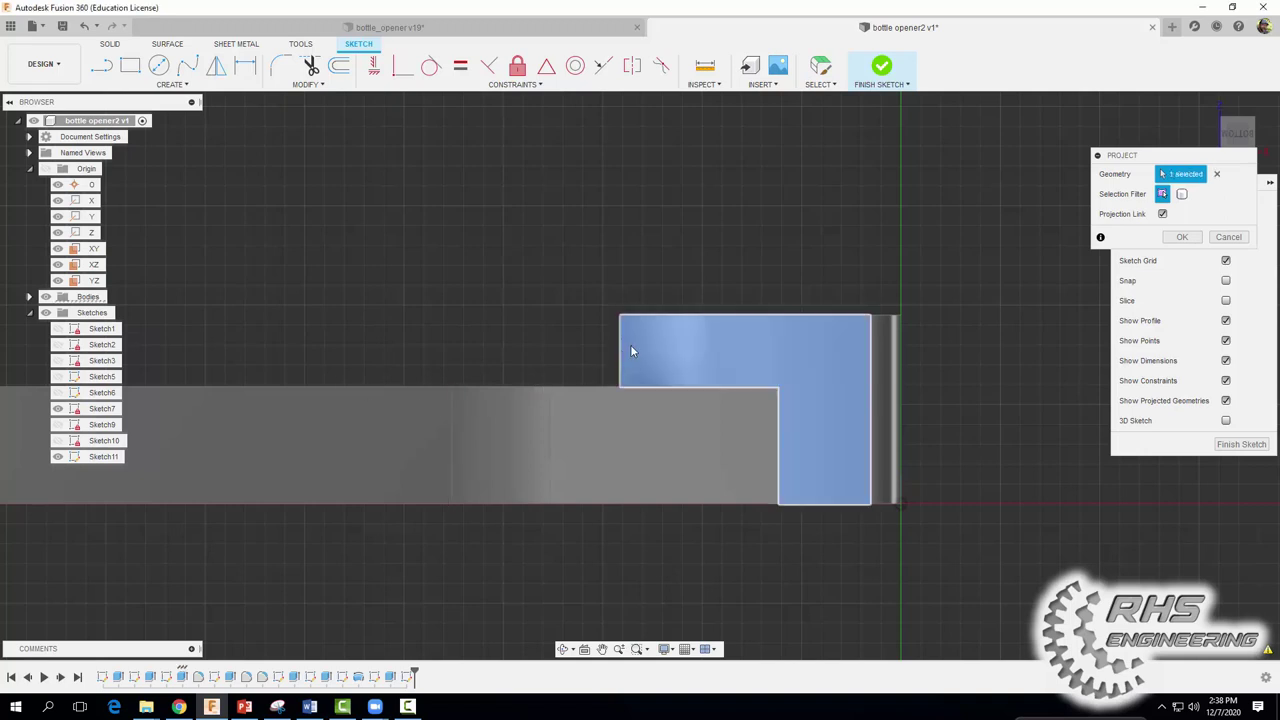
pyautogui.click(594, 391)
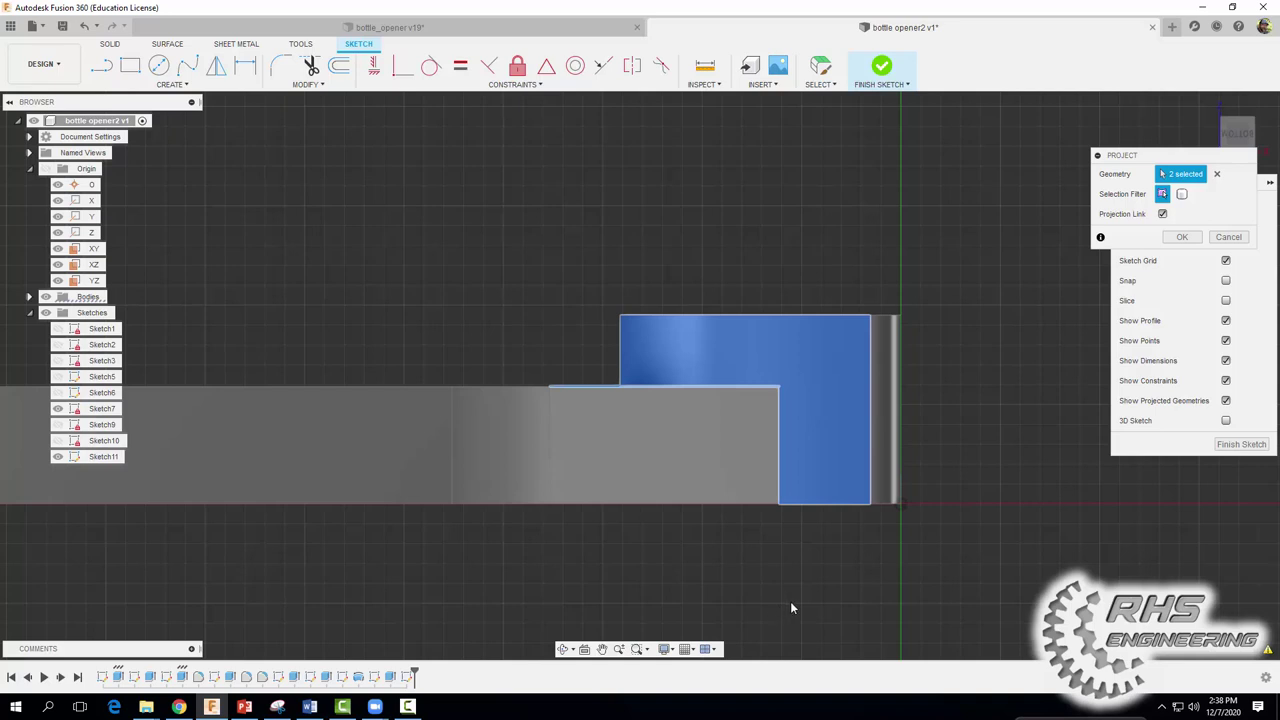
pyautogui.click(898, 358)
pyautogui.click(1180, 238)
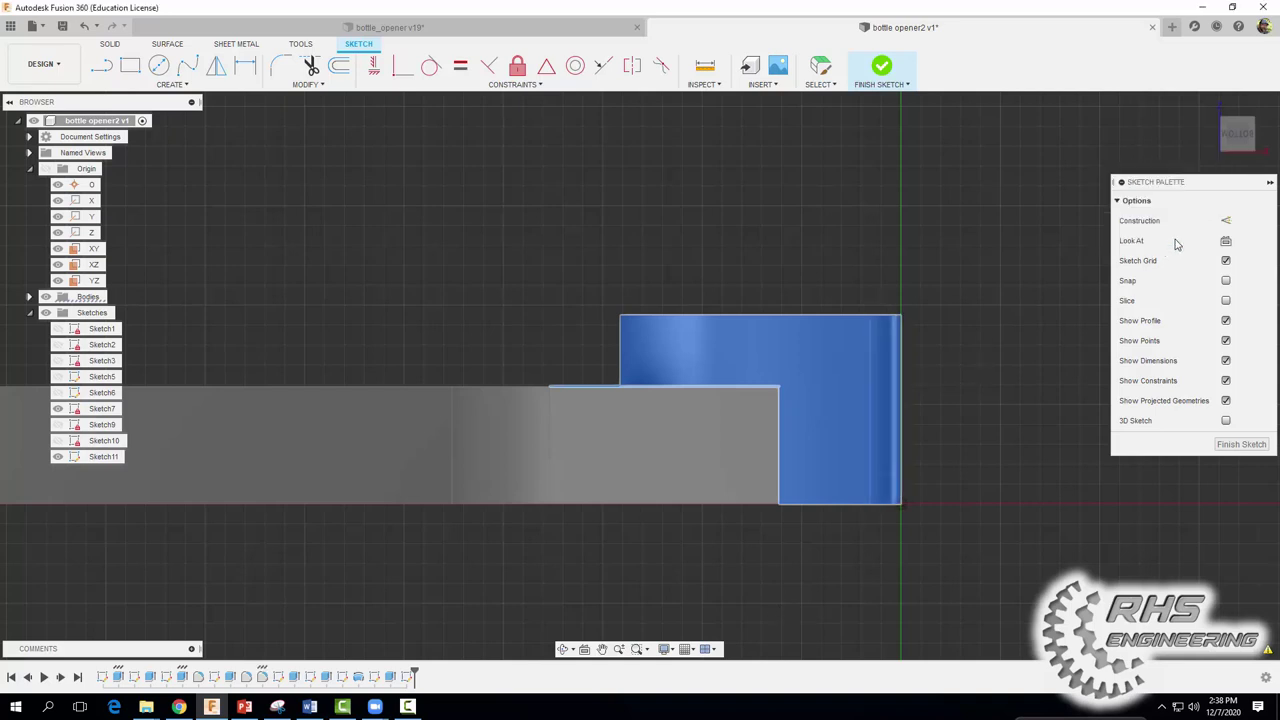
# Draw 0.125 in vertical and horizontal lines from the groove corner point
pyautogui.click(101, 66)
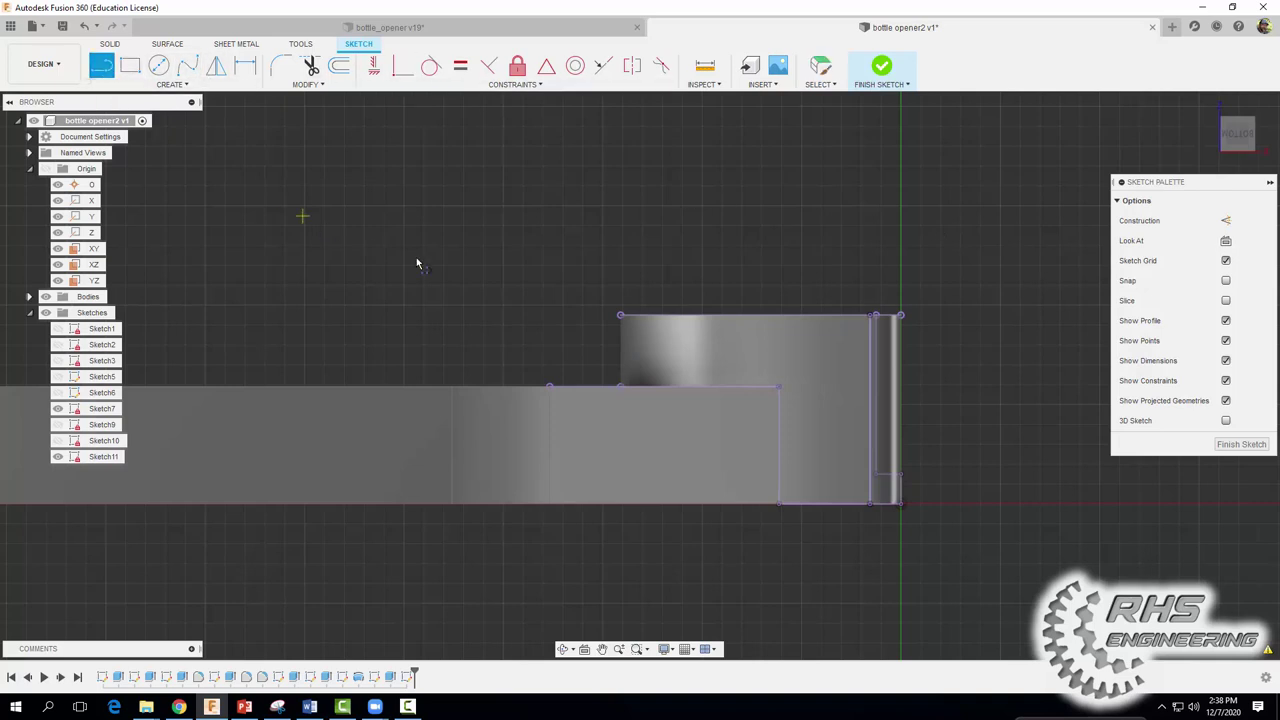
pyautogui.click(621, 387)
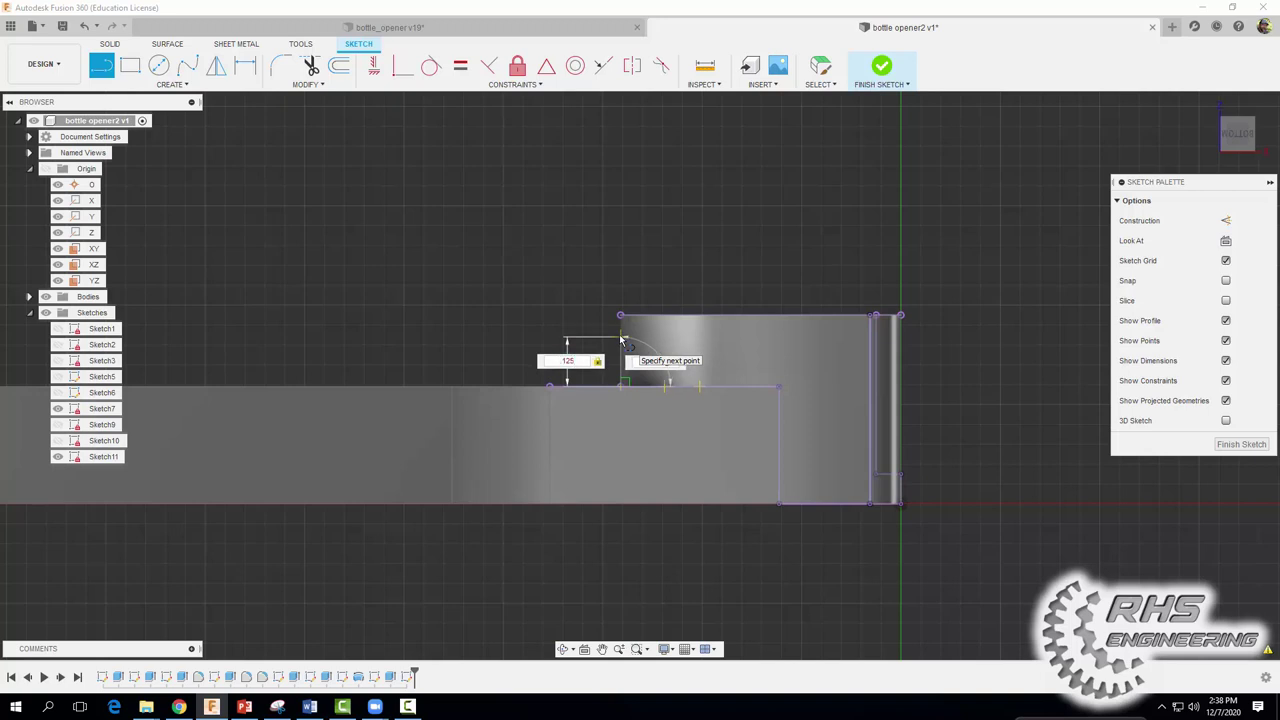
pyautogui.write('.125')
pyautogui.press('Return')
pyautogui.press('Escape')
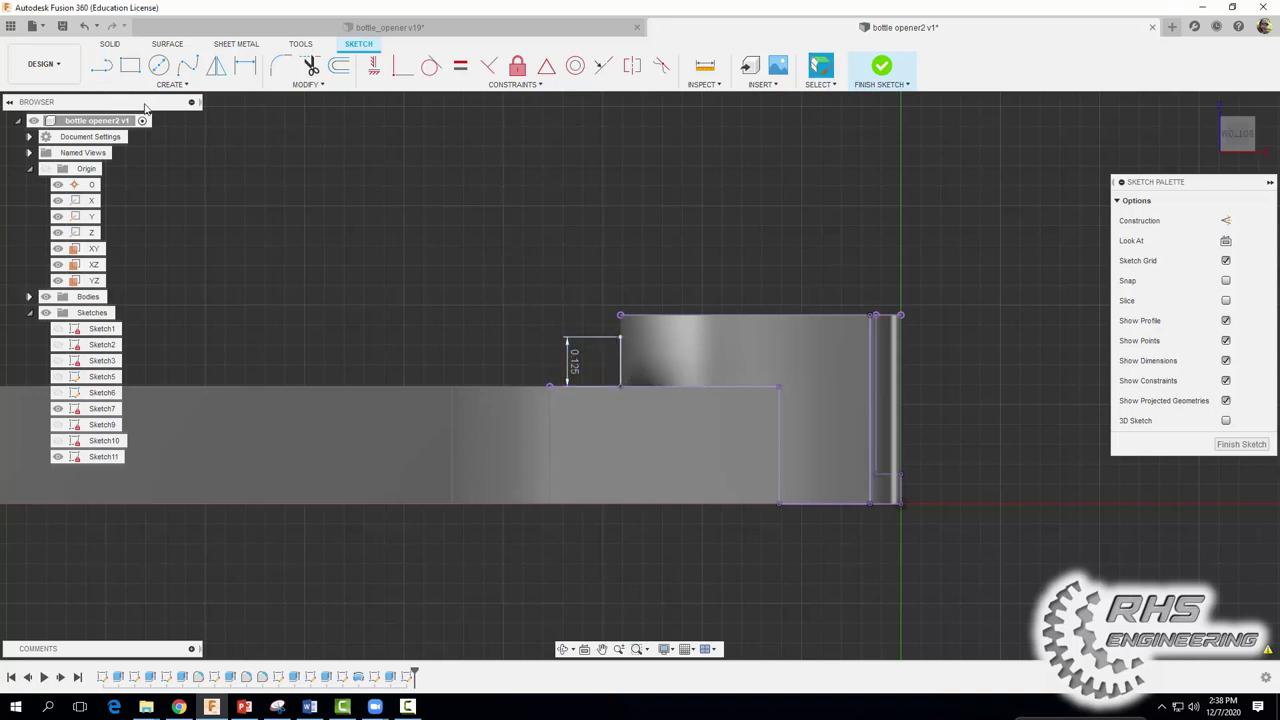
pyautogui.click(101, 66)
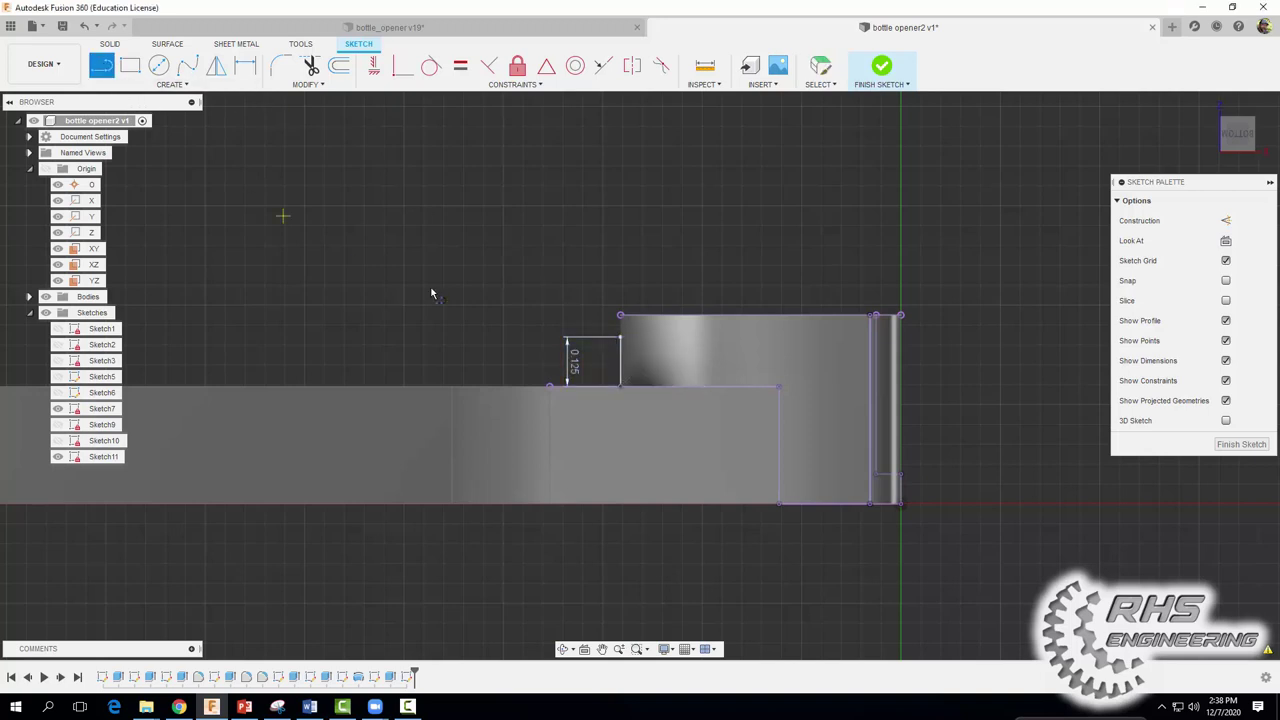
pyautogui.click(621, 387)
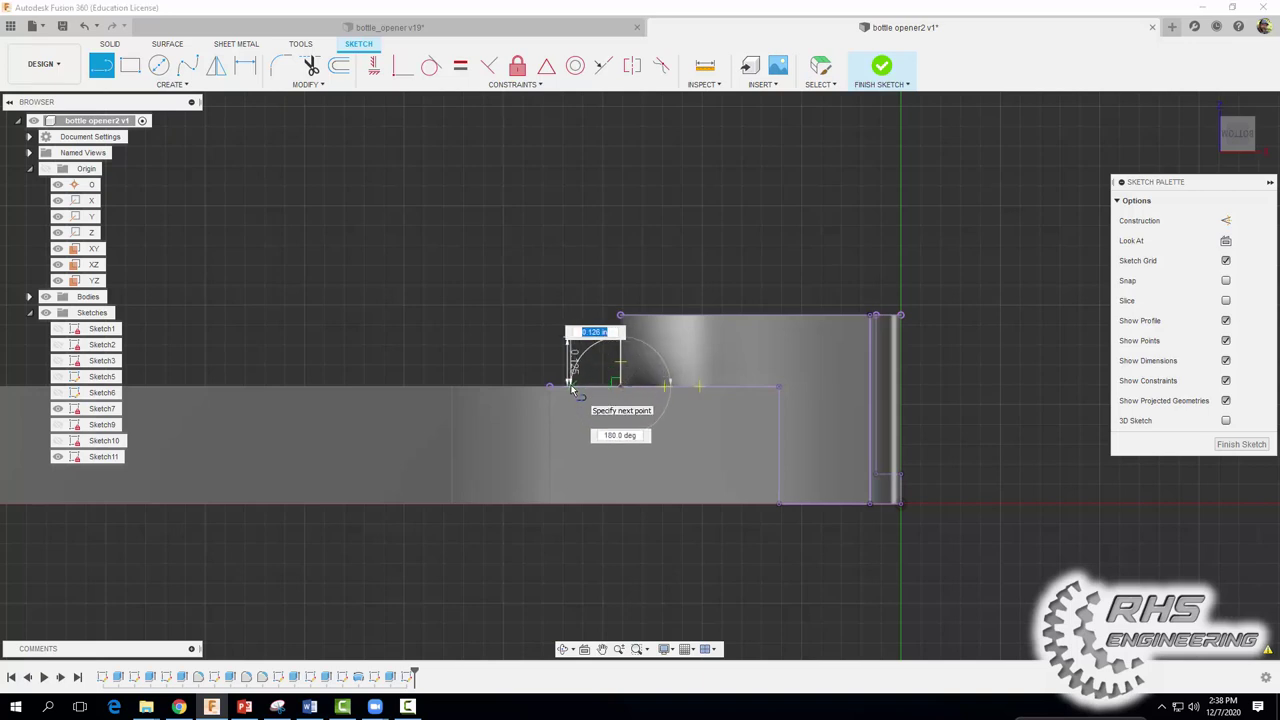
pyautogui.write('.125')
pyautogui.press('Return')
pyautogui.press('Escape')
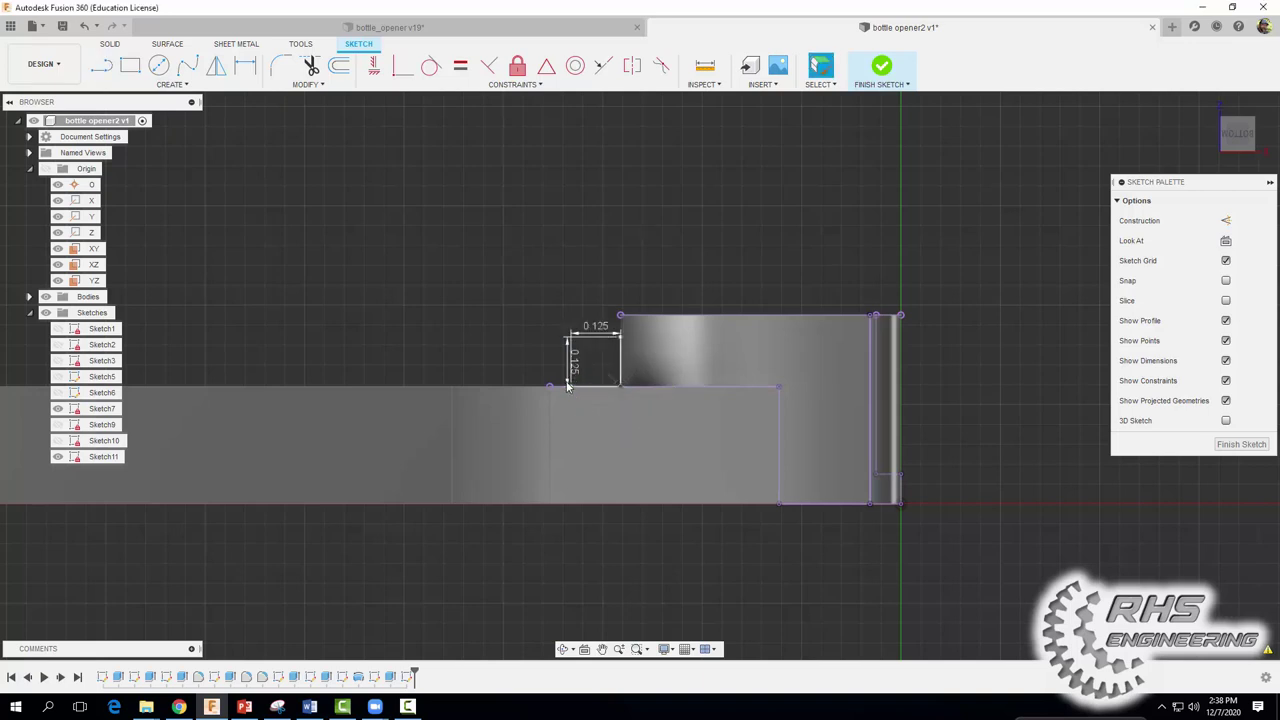
# Add a 3-point arc between the opposite corners of the small square
pyautogui.click(170, 84)
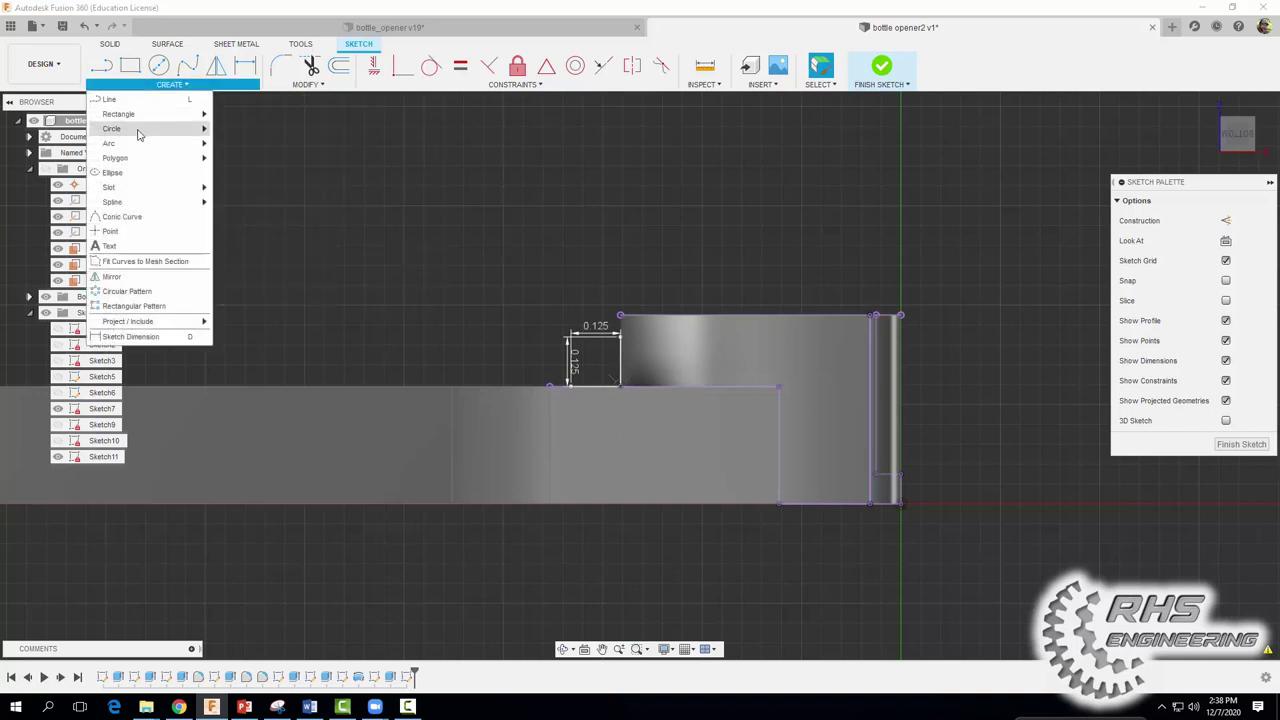
pyautogui.moveTo(110, 143)
pyautogui.click(255, 144)
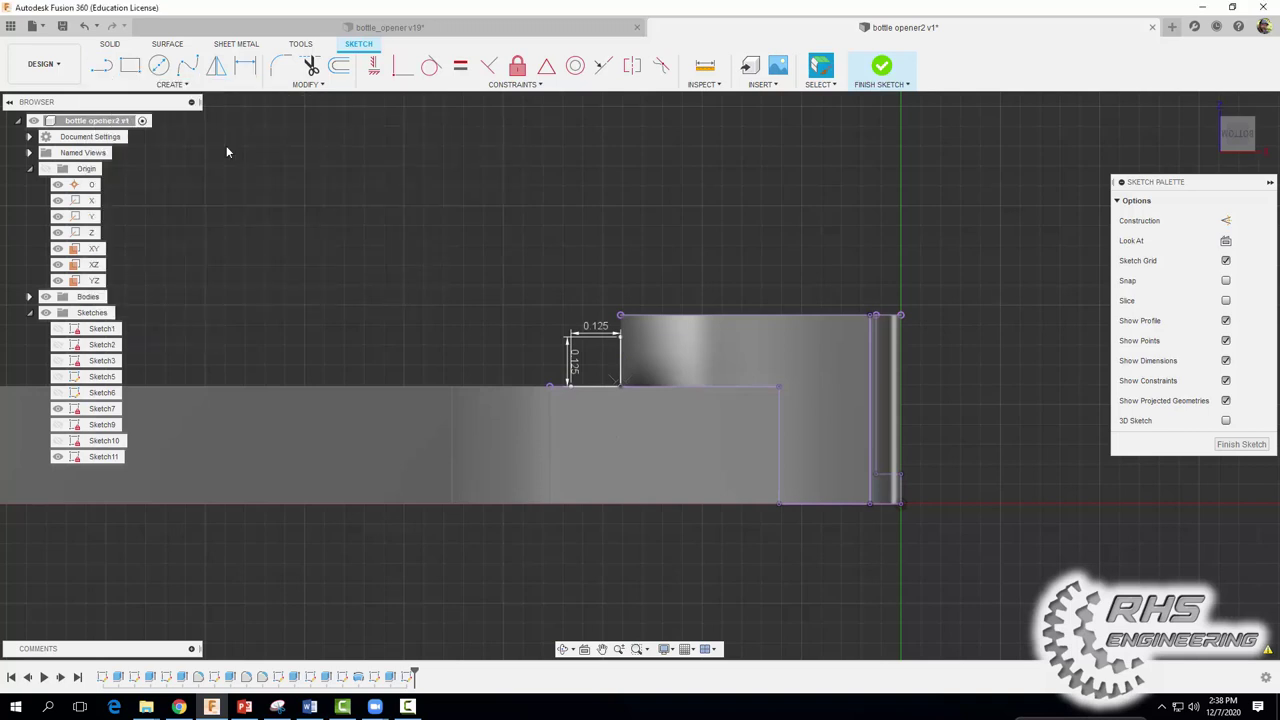
pyautogui.click(568, 386)
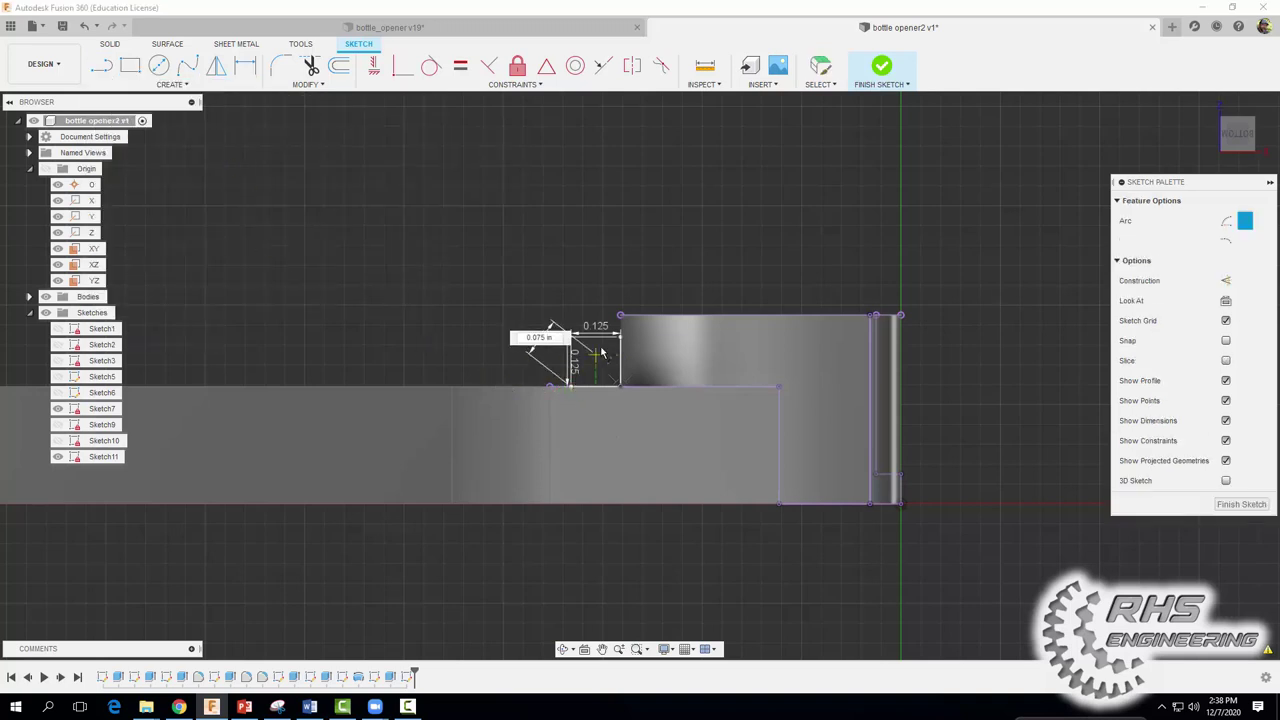
pyautogui.click(619, 338)
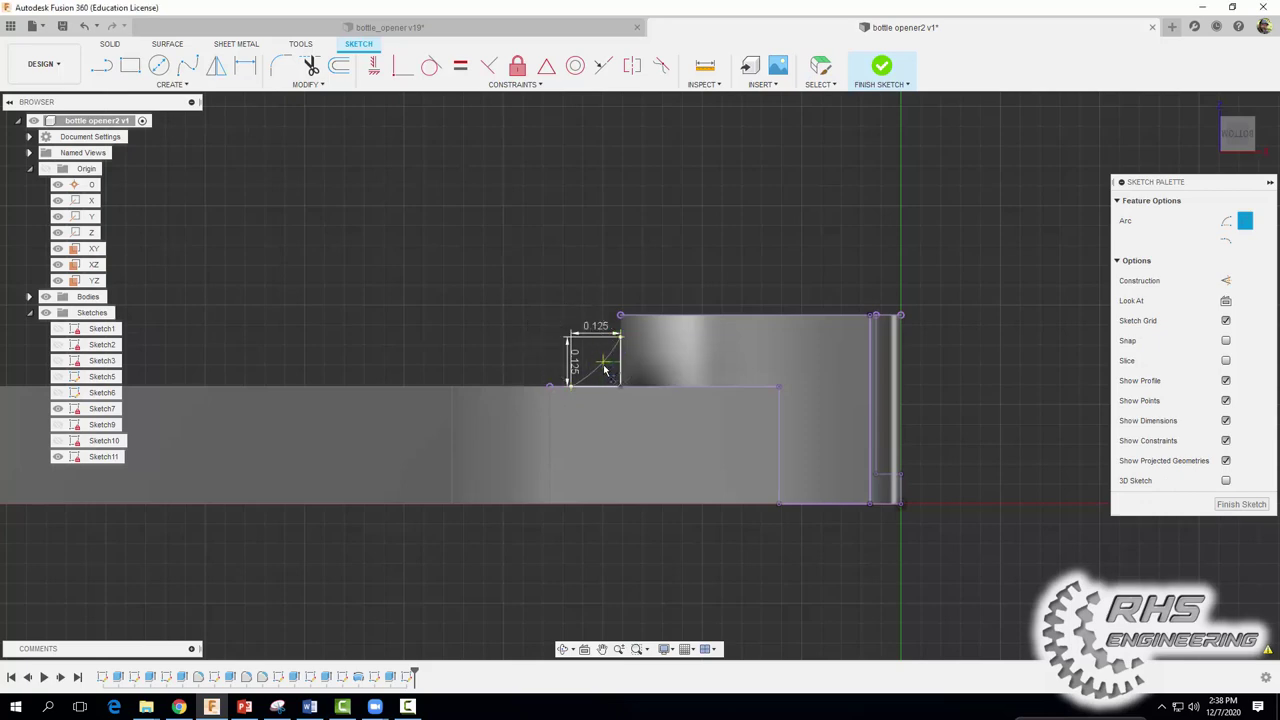
pyautogui.click(604, 374)
# Dimension the arc's radius to 0.125 in
pyautogui.scroll(3, 604, 375)
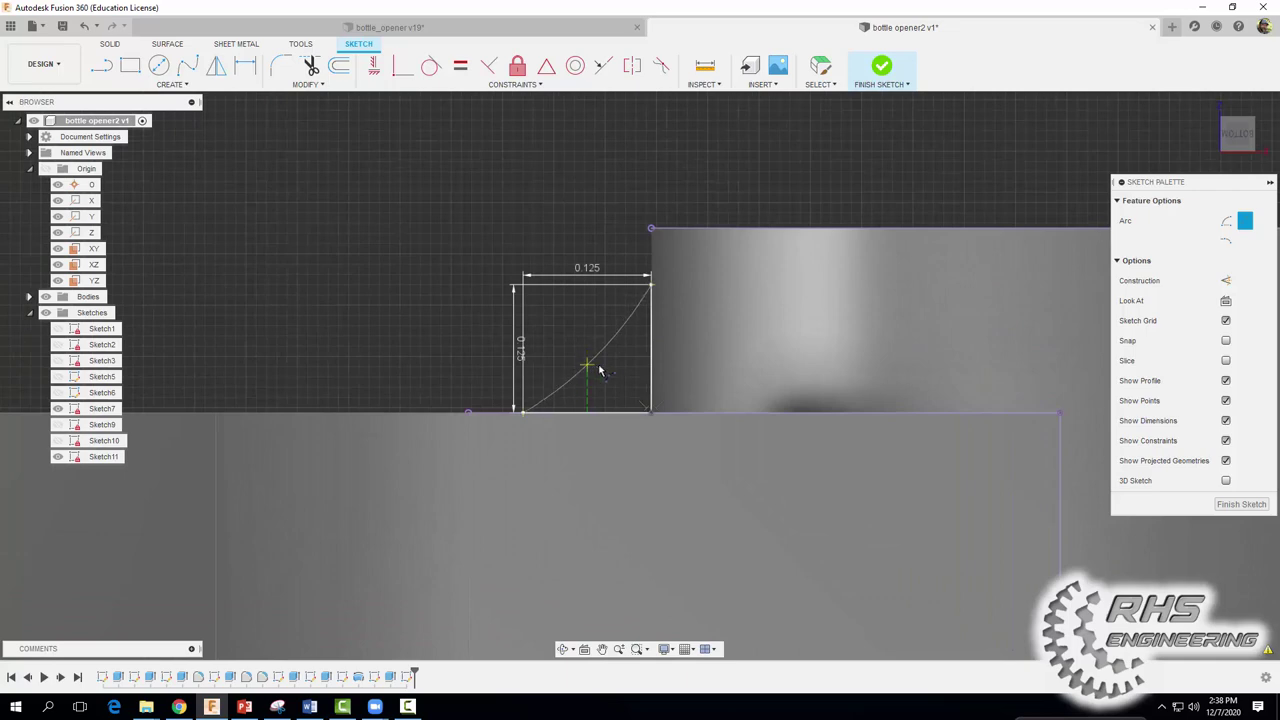
pyautogui.press('d')
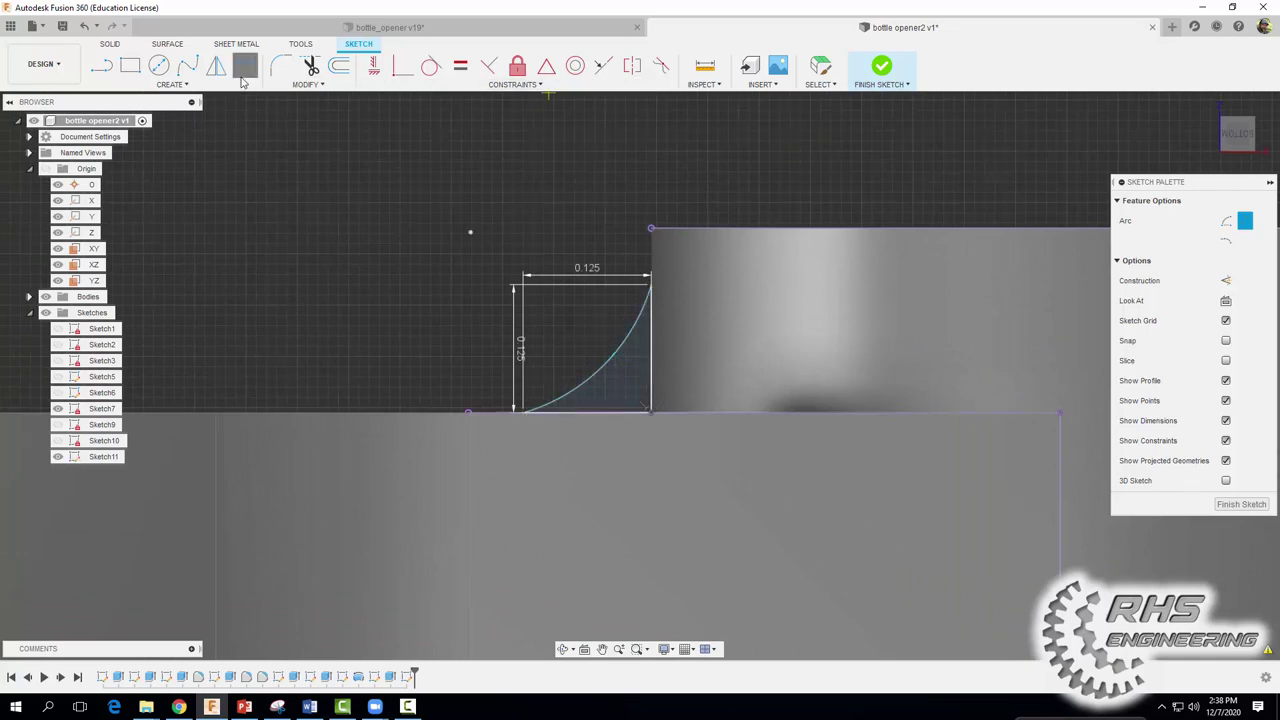
pyautogui.click(617, 354)
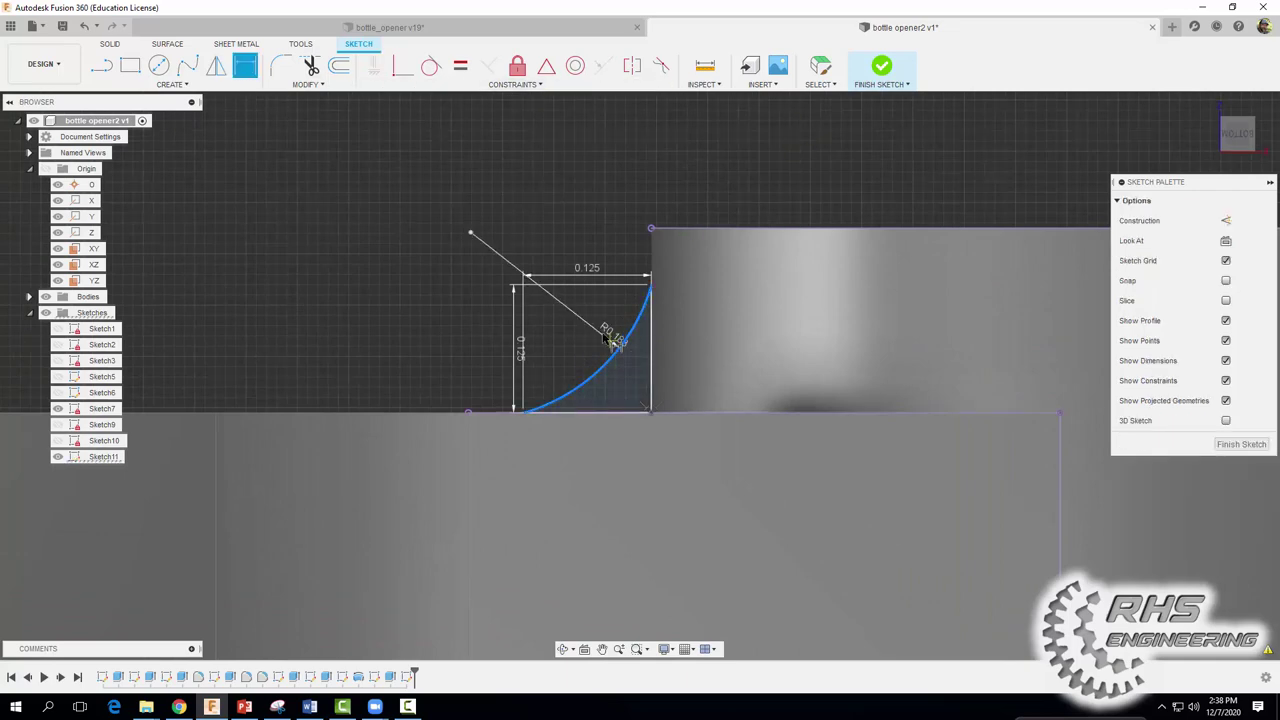
pyautogui.click(605, 328)
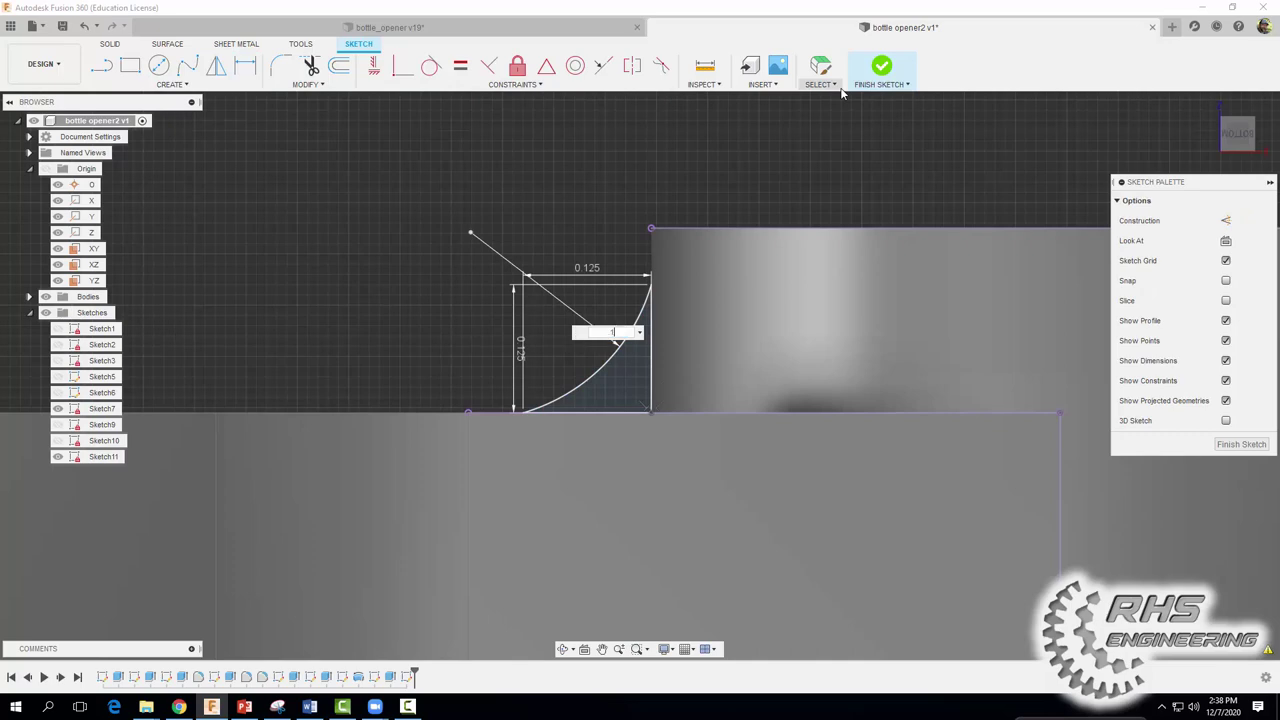
pyautogui.press('Return')
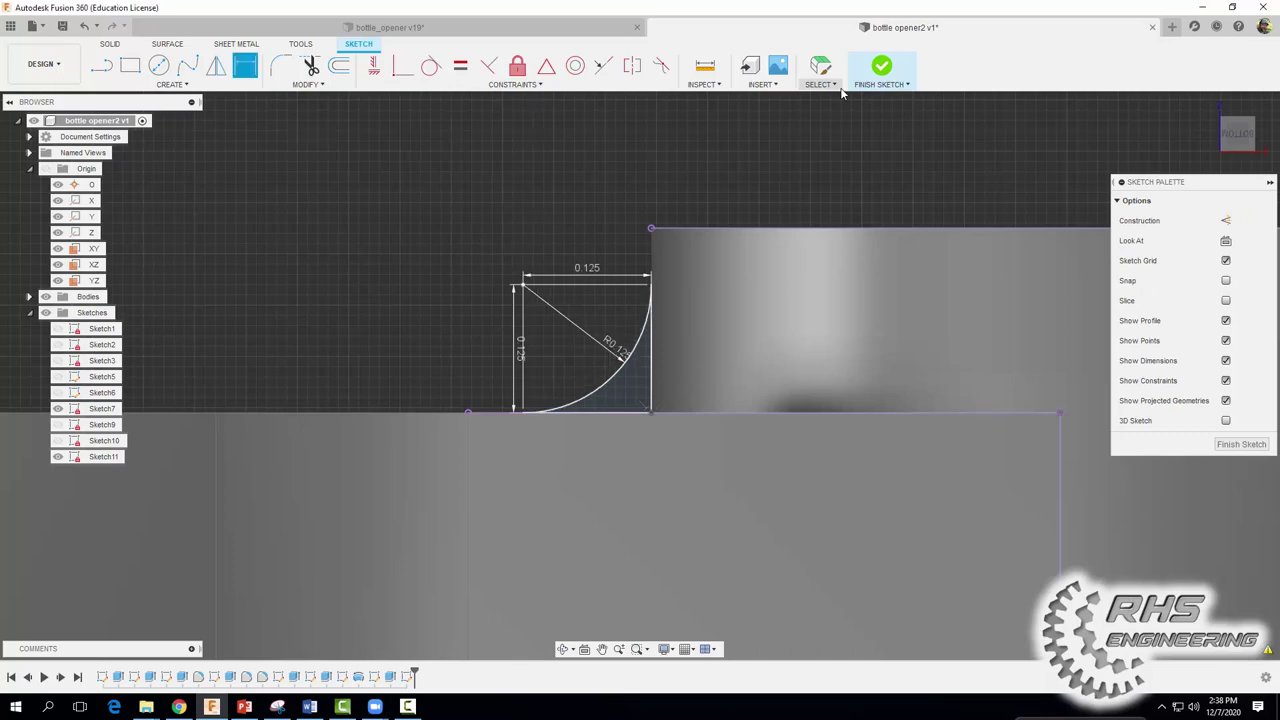
pyautogui.scroll(-4, 828, 153)
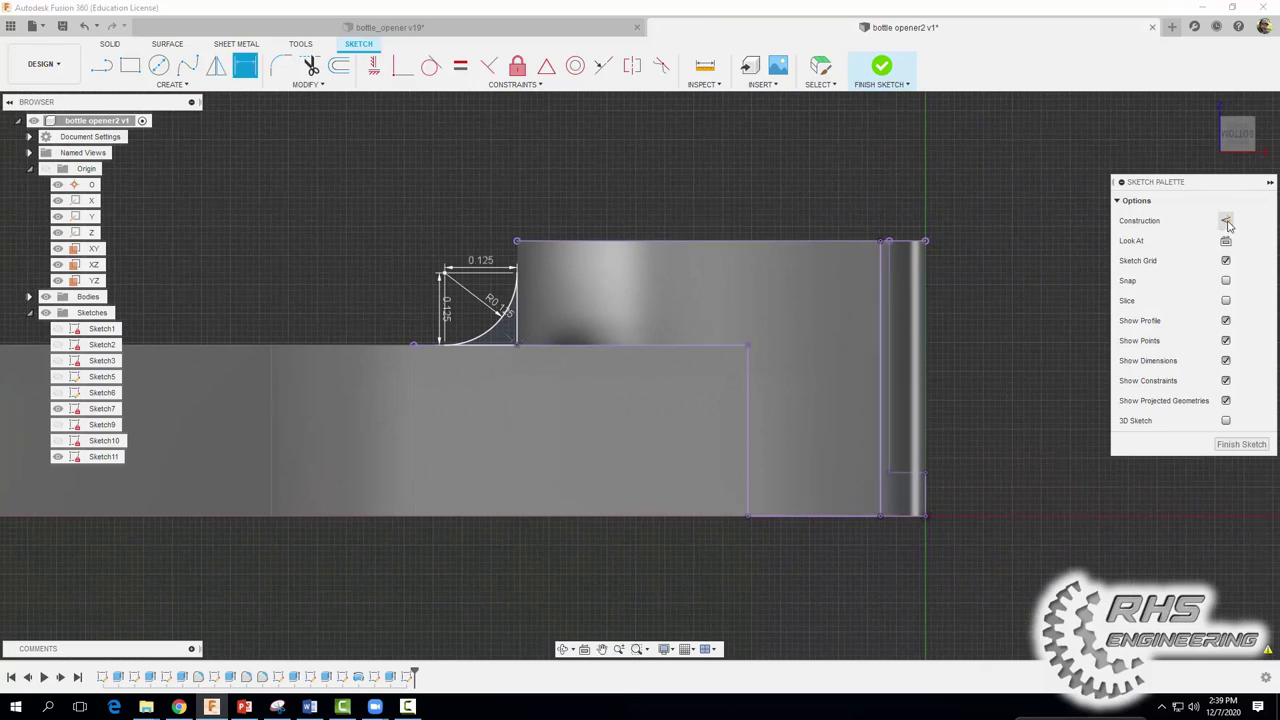
# Draw a vertical line through the ring as the axis and finish Sketch11
pyautogui.press('l')
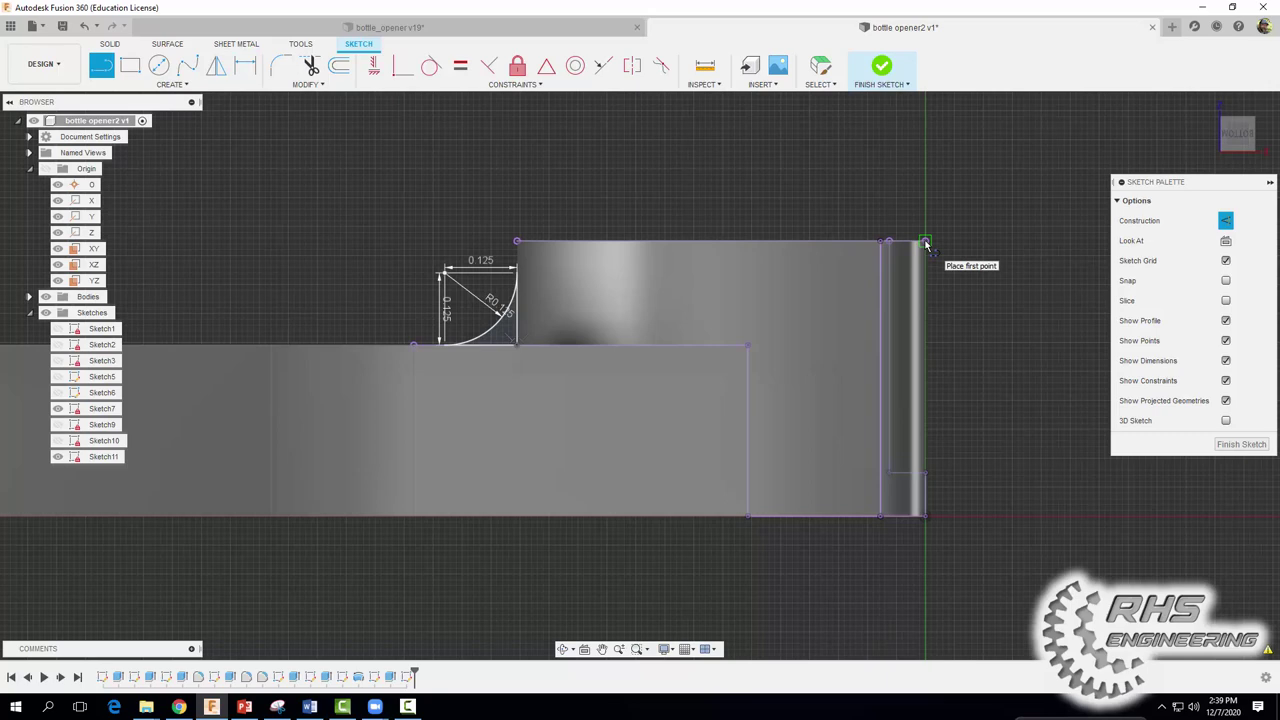
pyautogui.moveTo(925, 242); pyautogui.dragTo(929, 520)
pyautogui.press('Escape')
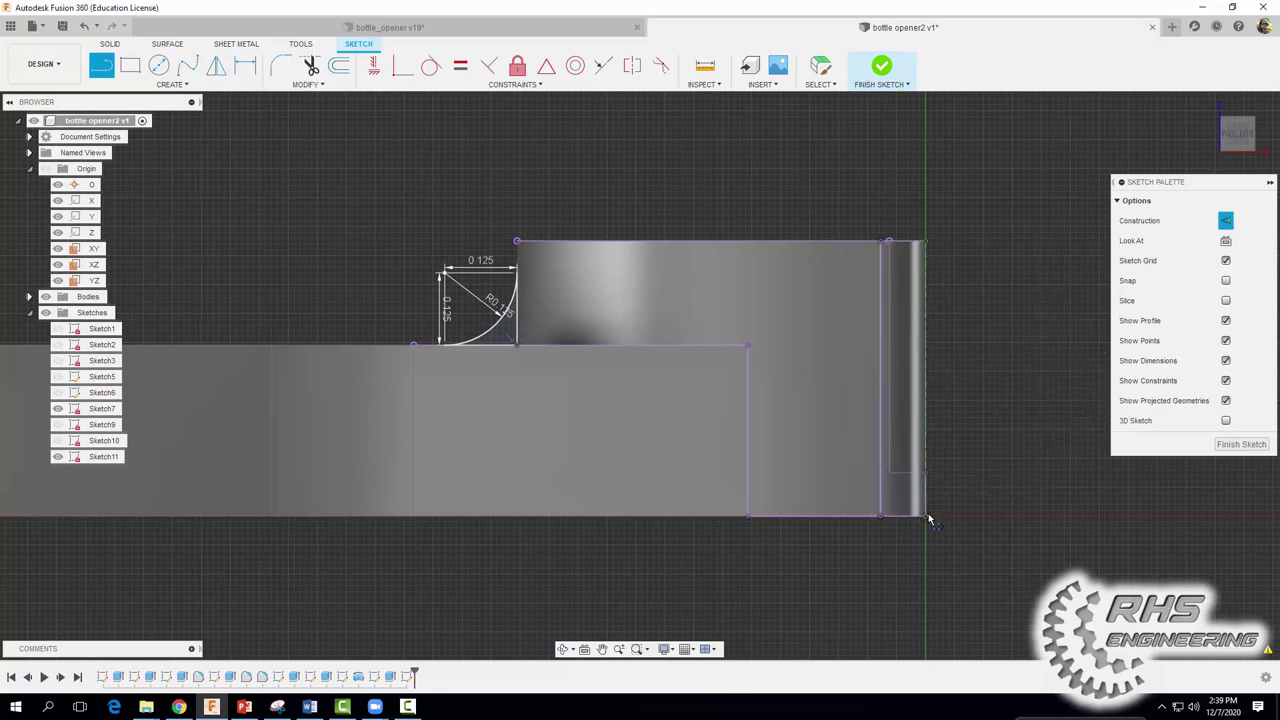
pyautogui.click(882, 68)
# Revolve the Sketch11 arc profile 360° about the dashed vertical line as a Join
pyautogui.keyDown('shift'); pyautogui.moveTo(1094, 352); pyautogui.dragTo(1168, 493, button='middle'); pyautogui.keyUp('shift')
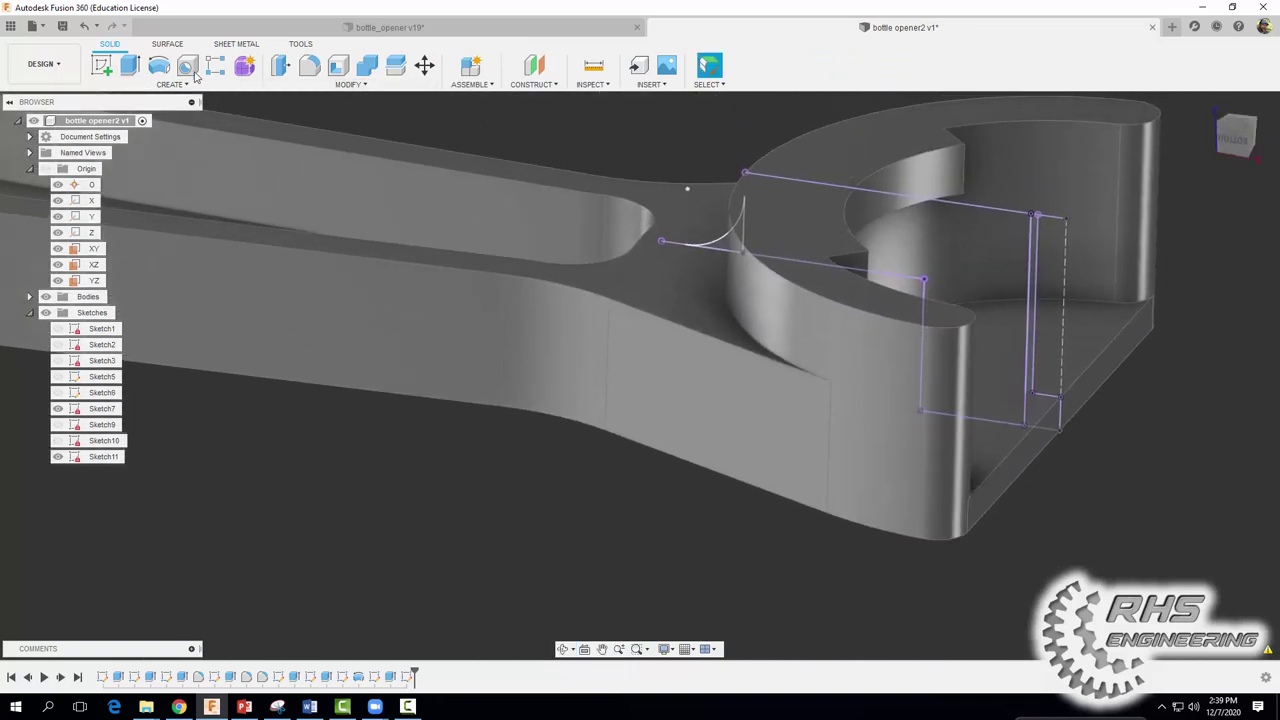
pyautogui.click(159, 65)
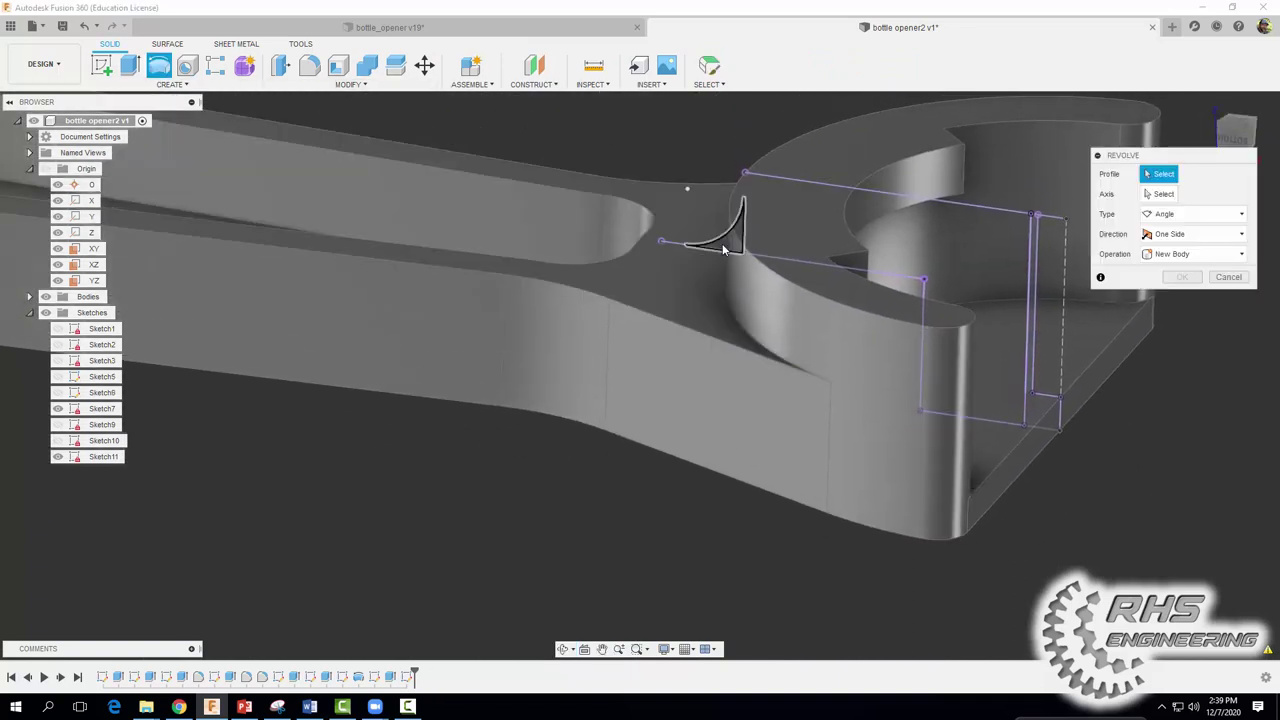
pyautogui.click(722, 240)
pyautogui.click(1162, 194)
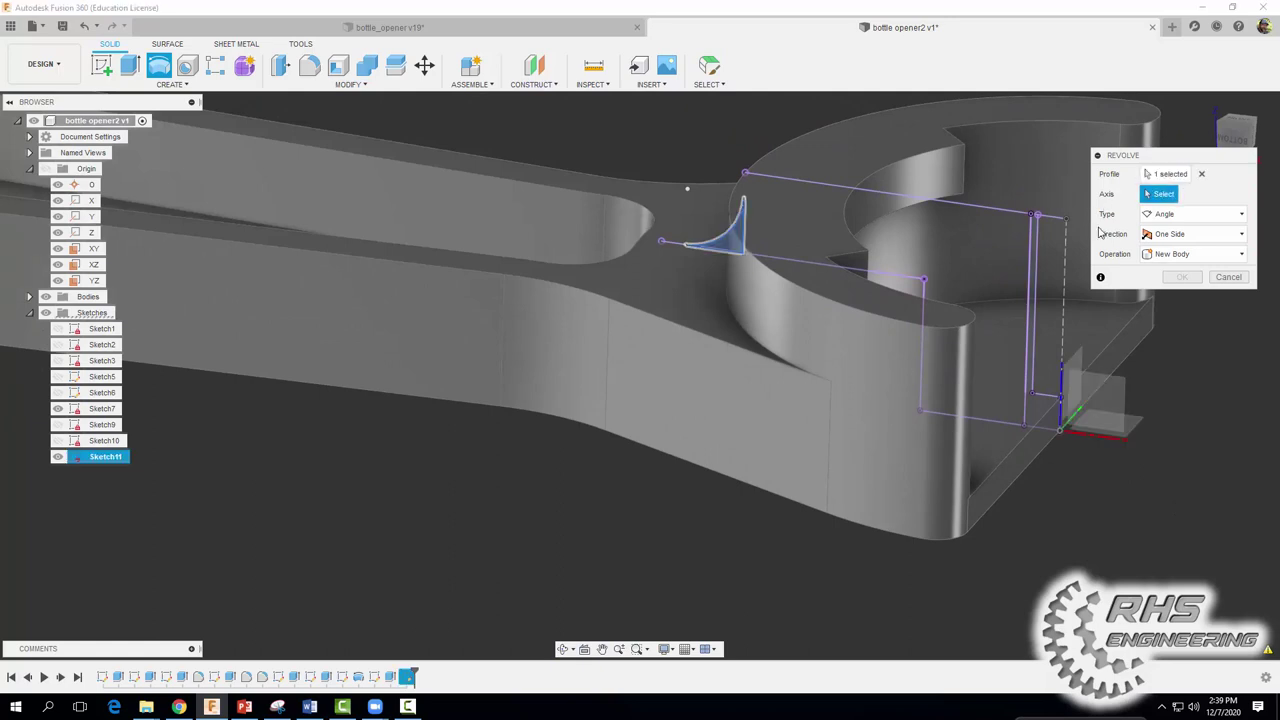
pyautogui.click(1066, 254)
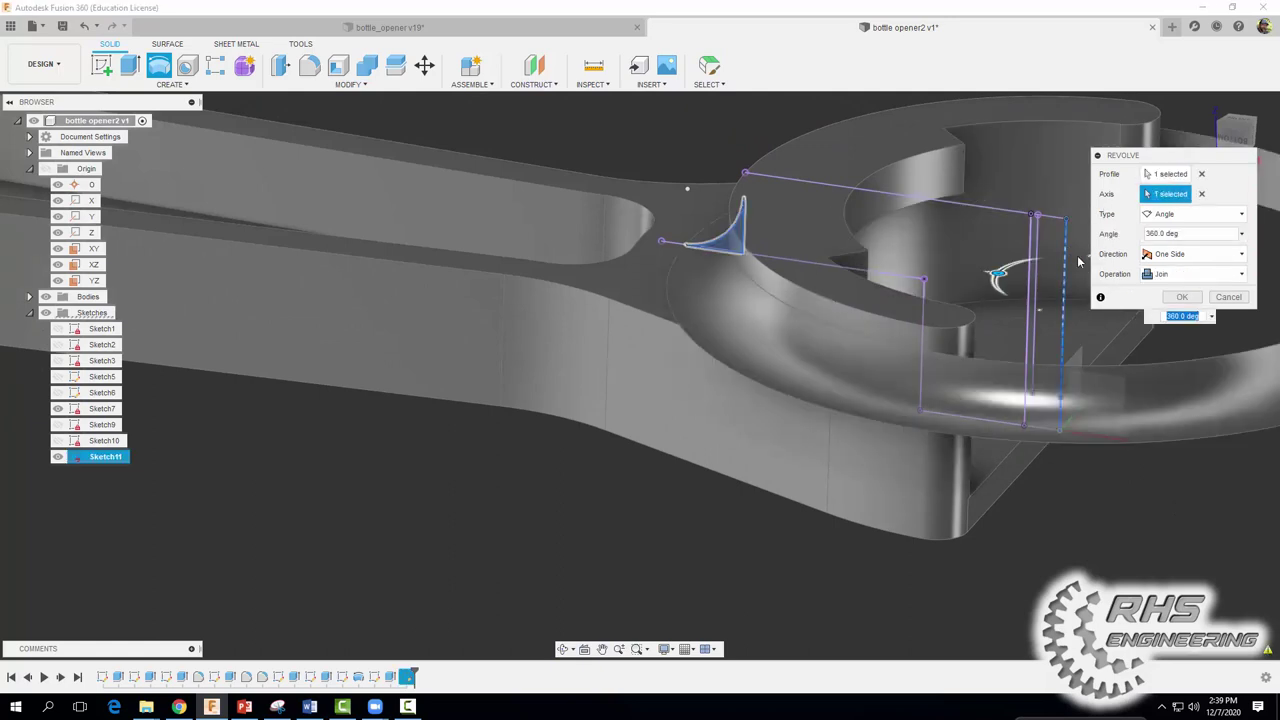
pyautogui.click(1180, 297)
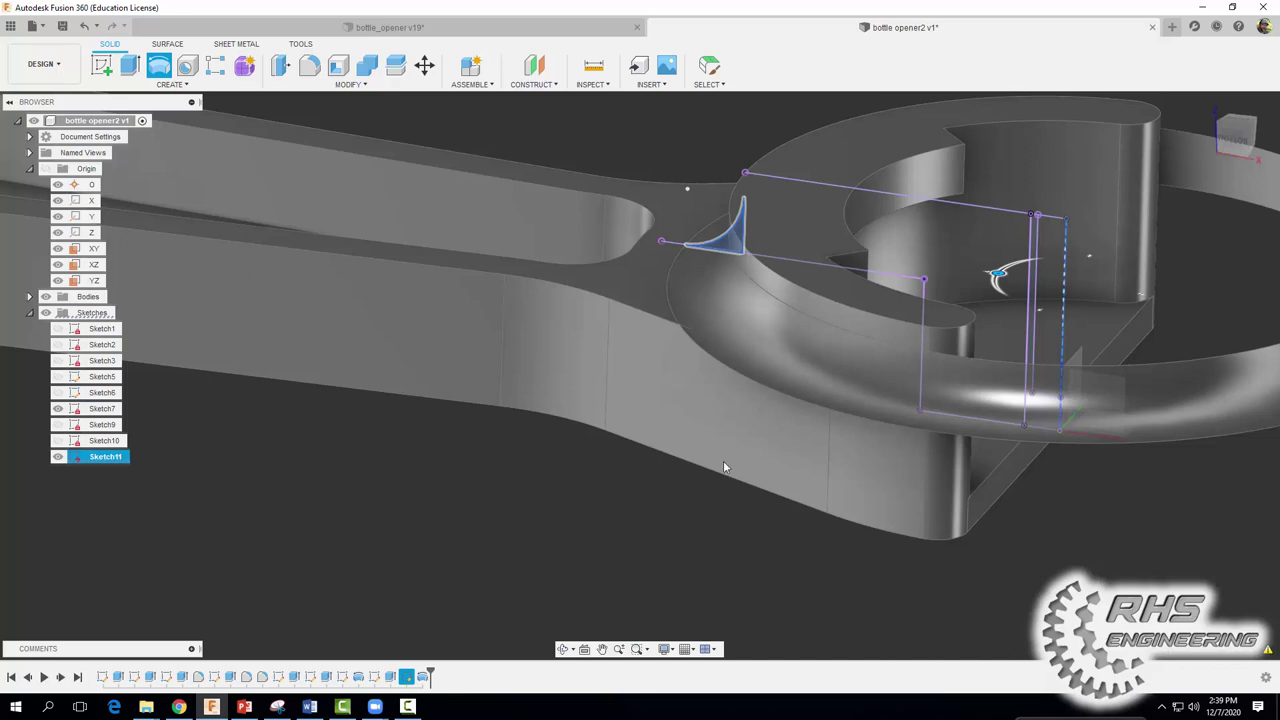
pyautogui.scroll(5, 700, 489)
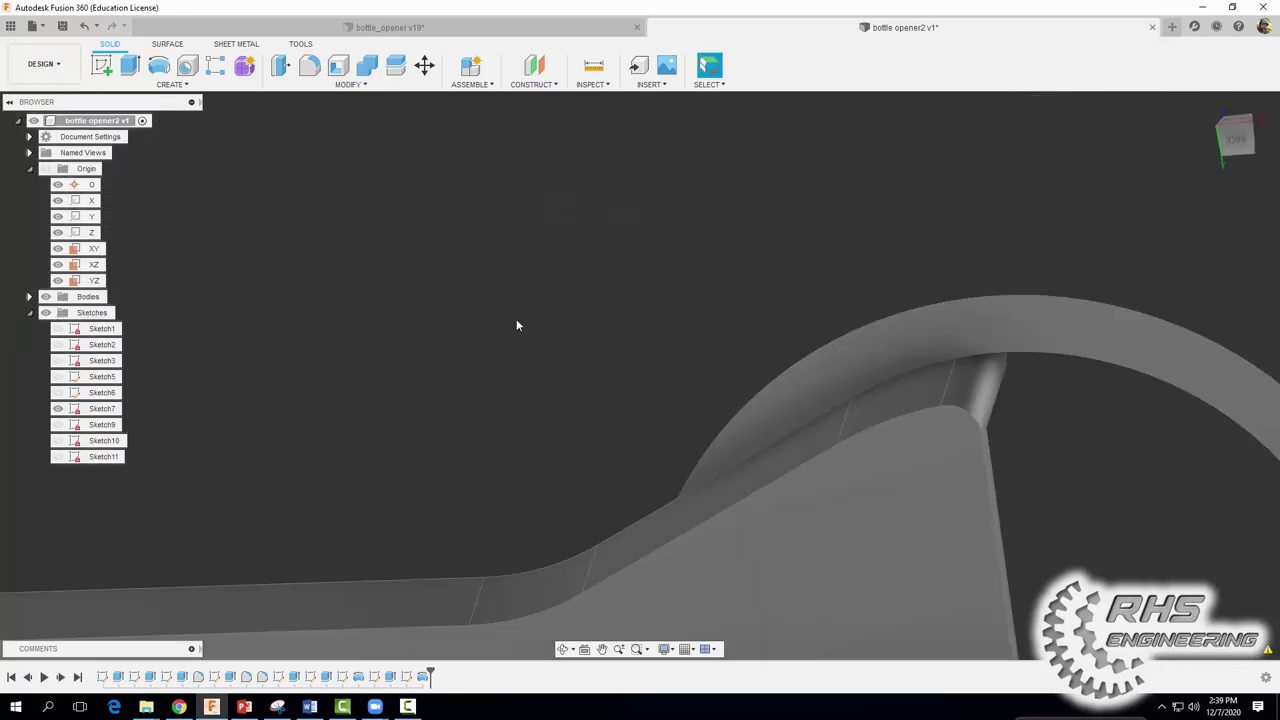
pyautogui.keyDown('shift'); pyautogui.moveTo(607, 357); pyautogui.dragTo(430, 320, button='middle'); pyautogui.keyUp('shift')
# Start a sketch on the arc face, project the ring face's outline into it, and finish the sketch
pyautogui.click(101, 65)
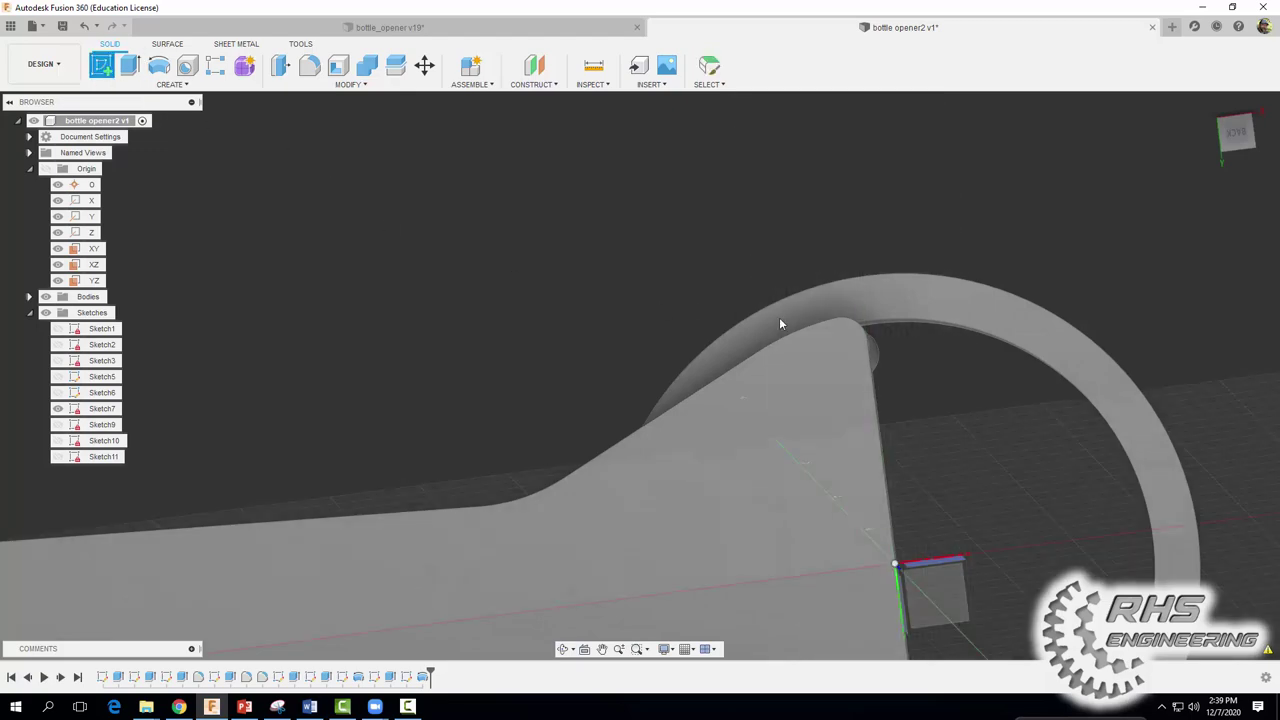
pyautogui.click(999, 309)
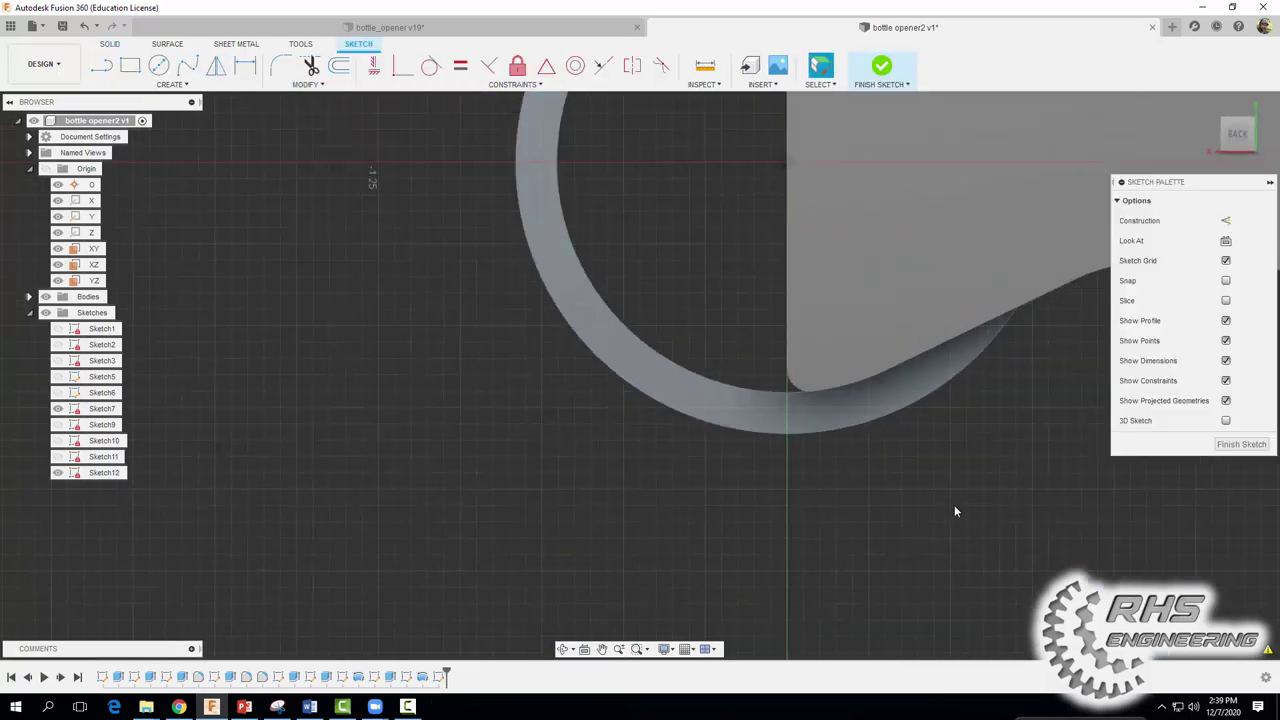
pyautogui.click(190, 85)
pyautogui.moveTo(153, 326)
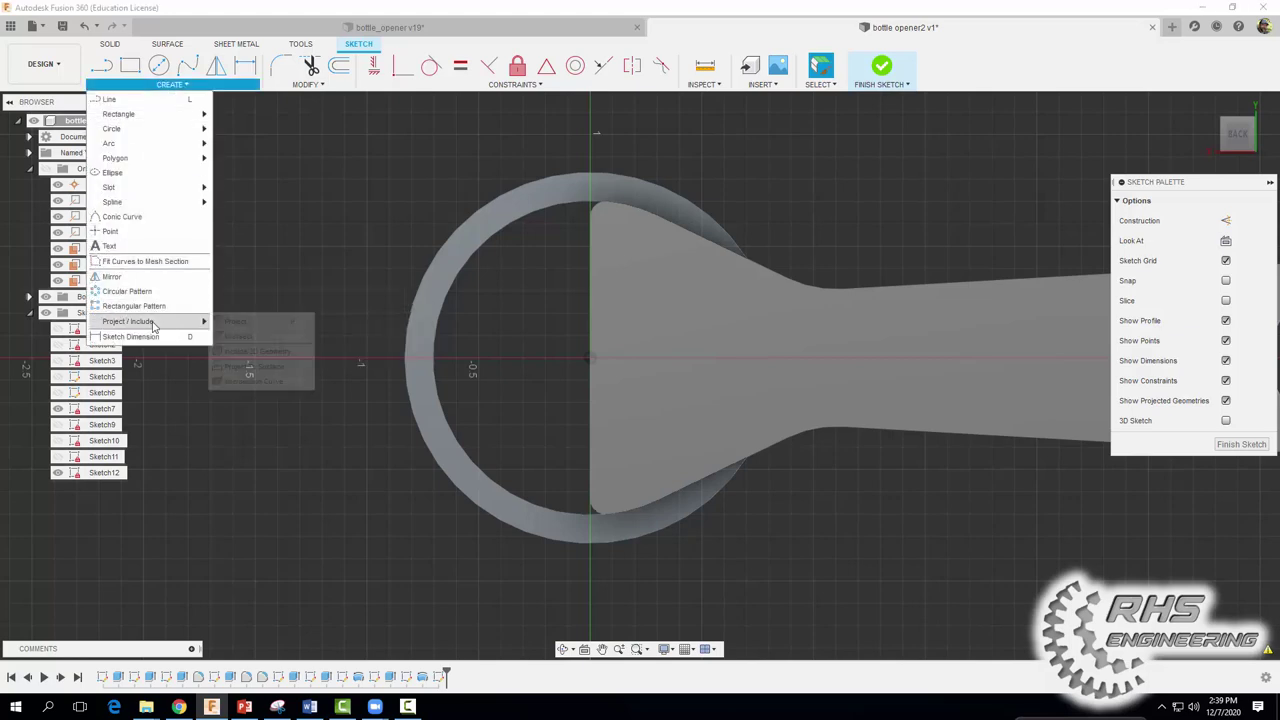
pyautogui.click(238, 321)
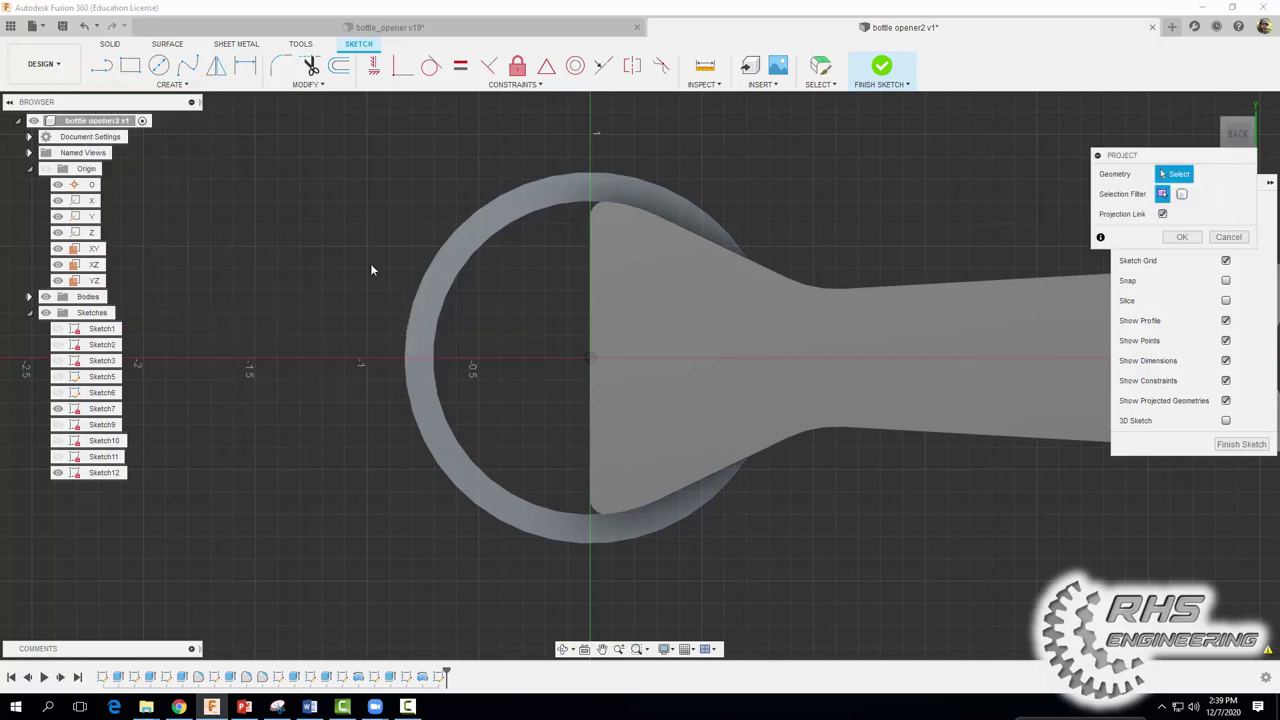
pyautogui.click(473, 228)
pyautogui.click(880, 68)
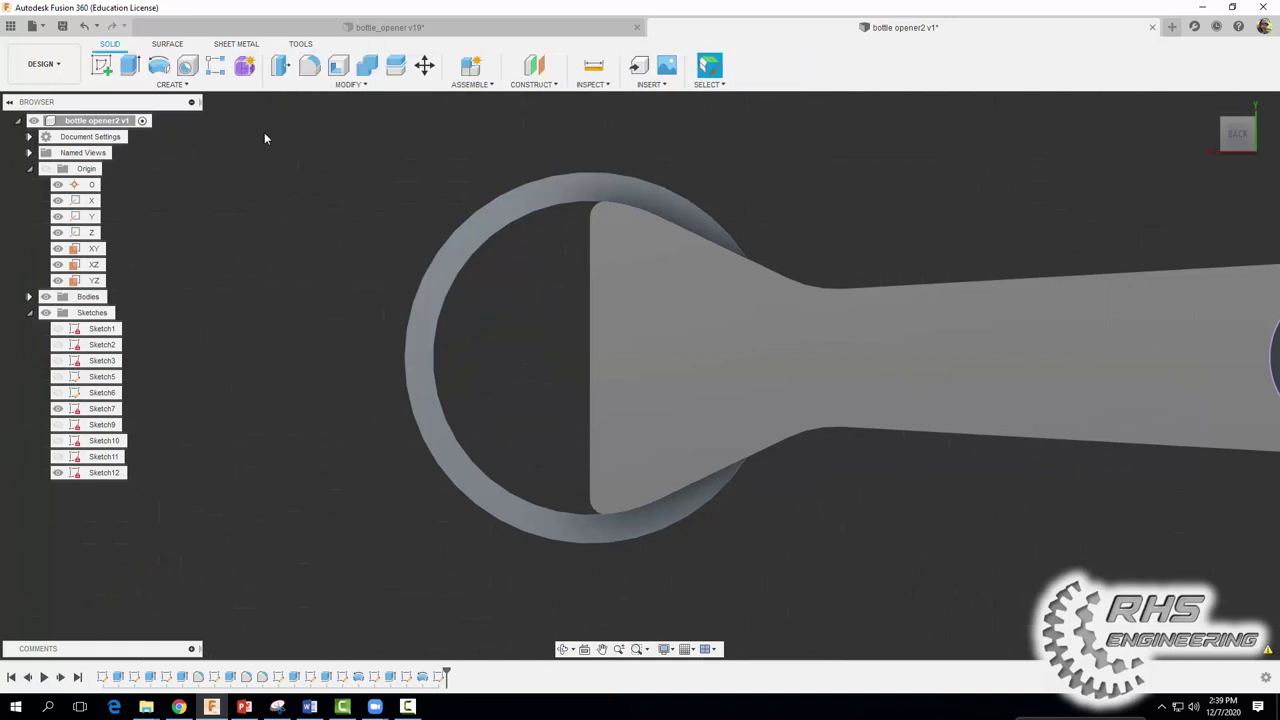
# Extrude the ring profile as a cut with extent All through the opener's head
pyautogui.click(127, 66)
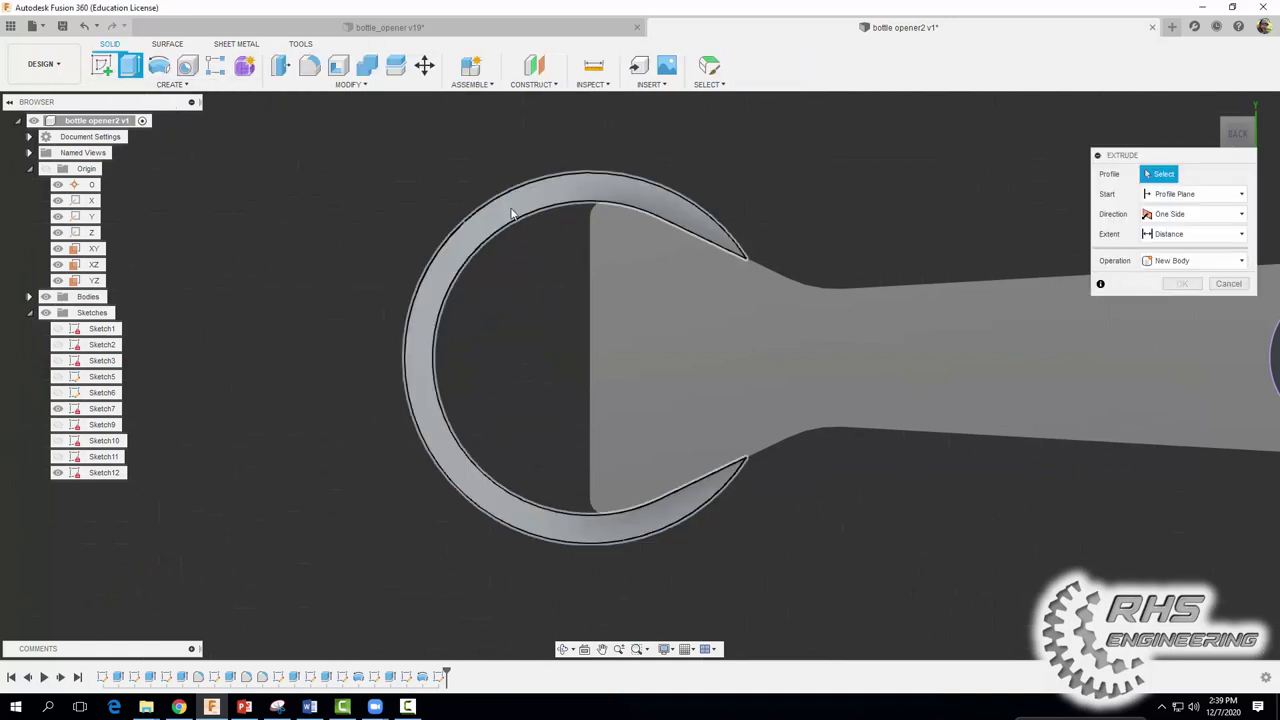
pyautogui.click(526, 206)
pyautogui.keyDown('shift'); pyautogui.moveTo(838, 216); pyautogui.dragTo(770, 262, button='middle'); pyautogui.keyUp('shift')
pyautogui.moveTo(533, 212); pyautogui.dragTo(612, 198)
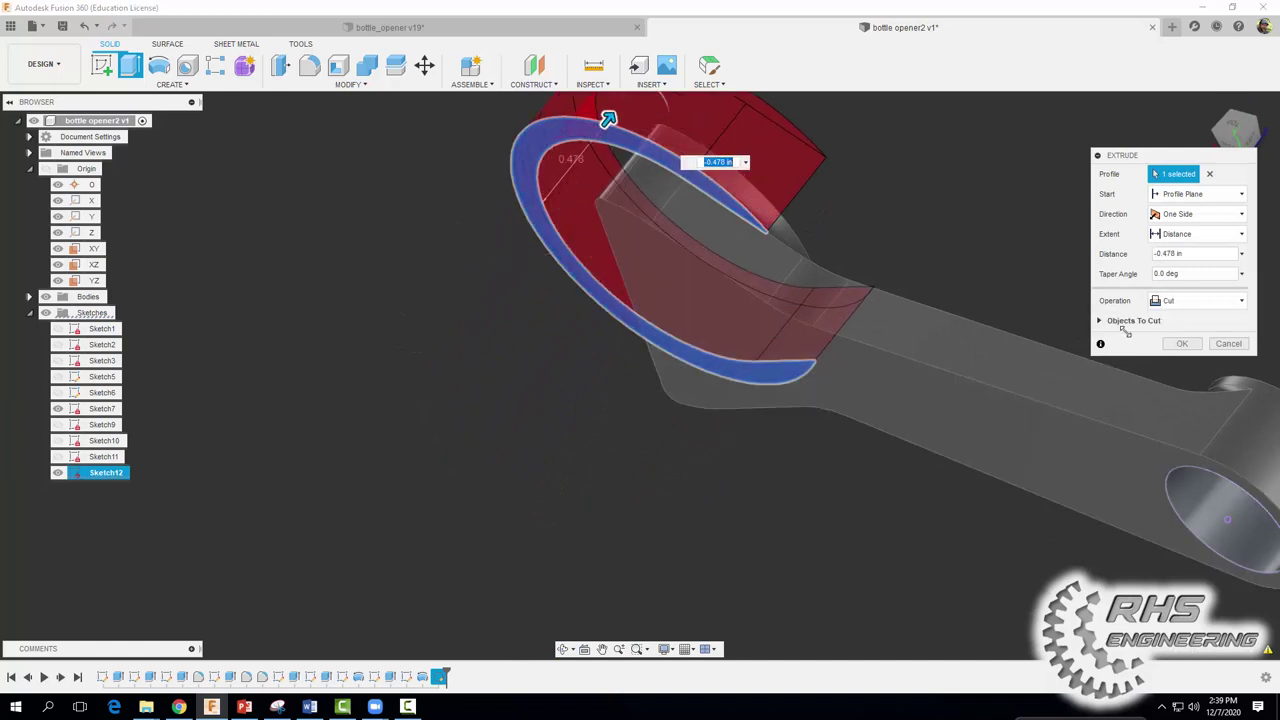
pyautogui.click(1200, 234)
pyautogui.click(1175, 266)
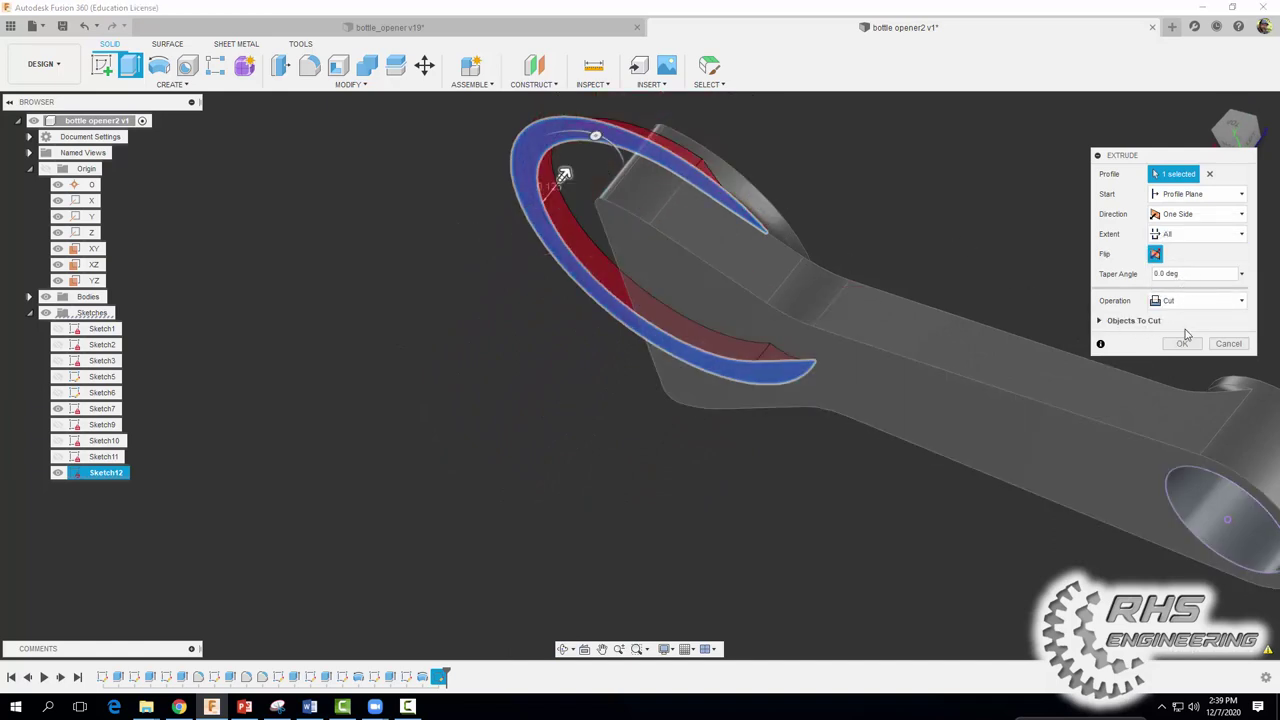
pyautogui.click(1183, 344)
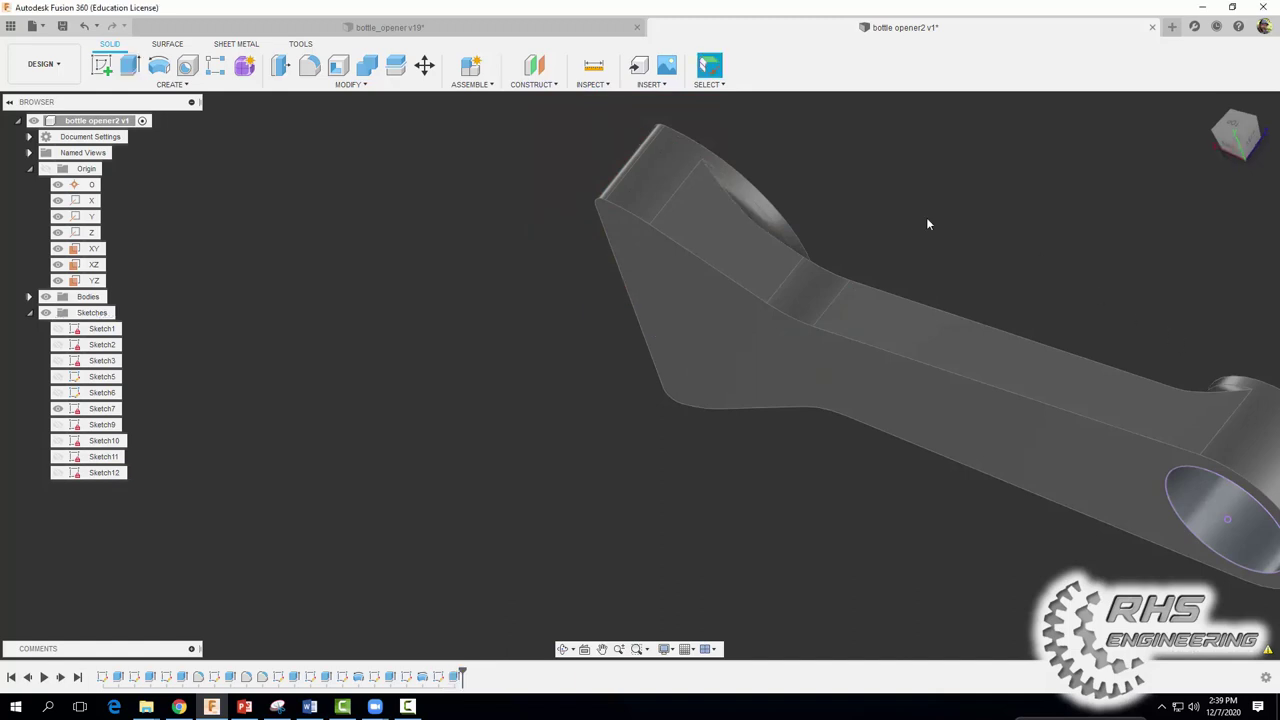
pyautogui.moveTo(928, 224)
pyautogui.keyDown('shift'); pyautogui.mouseDown(button='middle')
pyautogui.moveTo(1117, 280)
pyautogui.moveTo(815, 345)
pyautogui.moveTo(872, 264)
pyautogui.mouseUp(button='middle'); pyautogui.keyUp('shift')
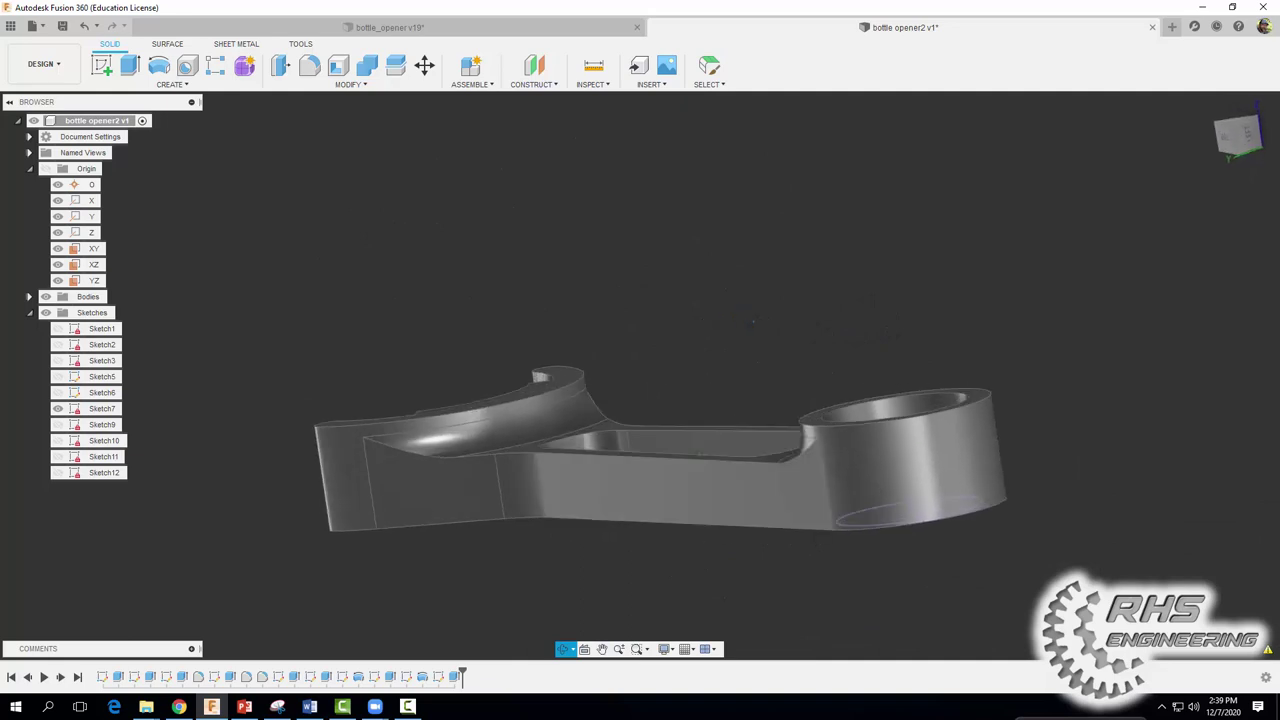
pyautogui.keyDown('shift'); pyautogui.moveTo(753, 321); pyautogui.dragTo(905, 587, button='middle'); pyautogui.keyUp('shift')
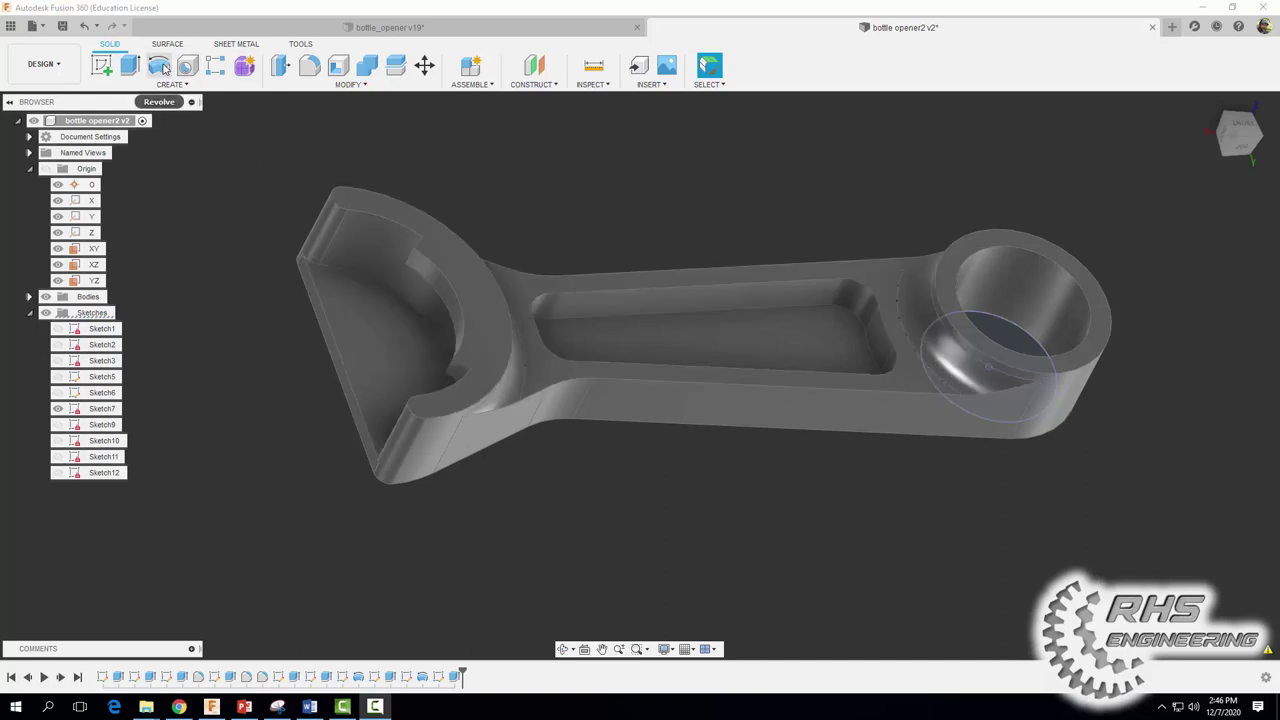
# Sketch on the YZ plane, roll the view horizontal, and project the cup's right inner wall edge
pyautogui.click(101, 66)
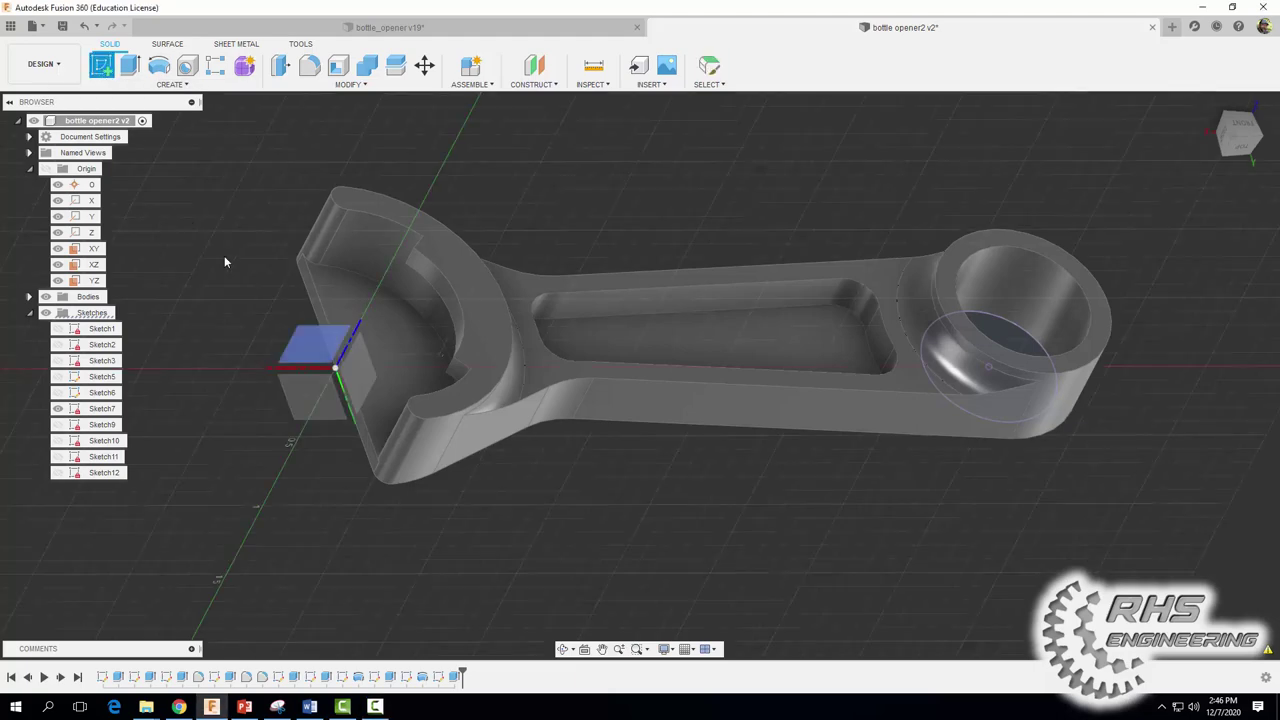
pyautogui.click(305, 280)
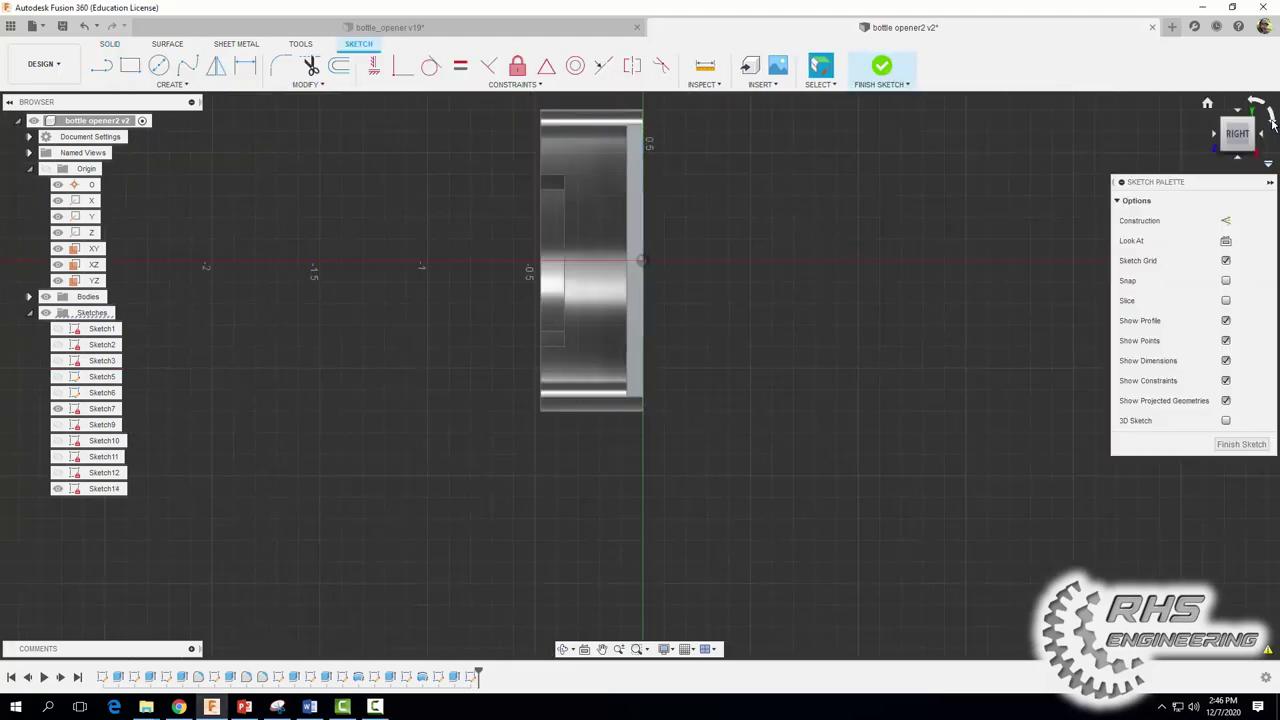
pyautogui.click(1271, 116)
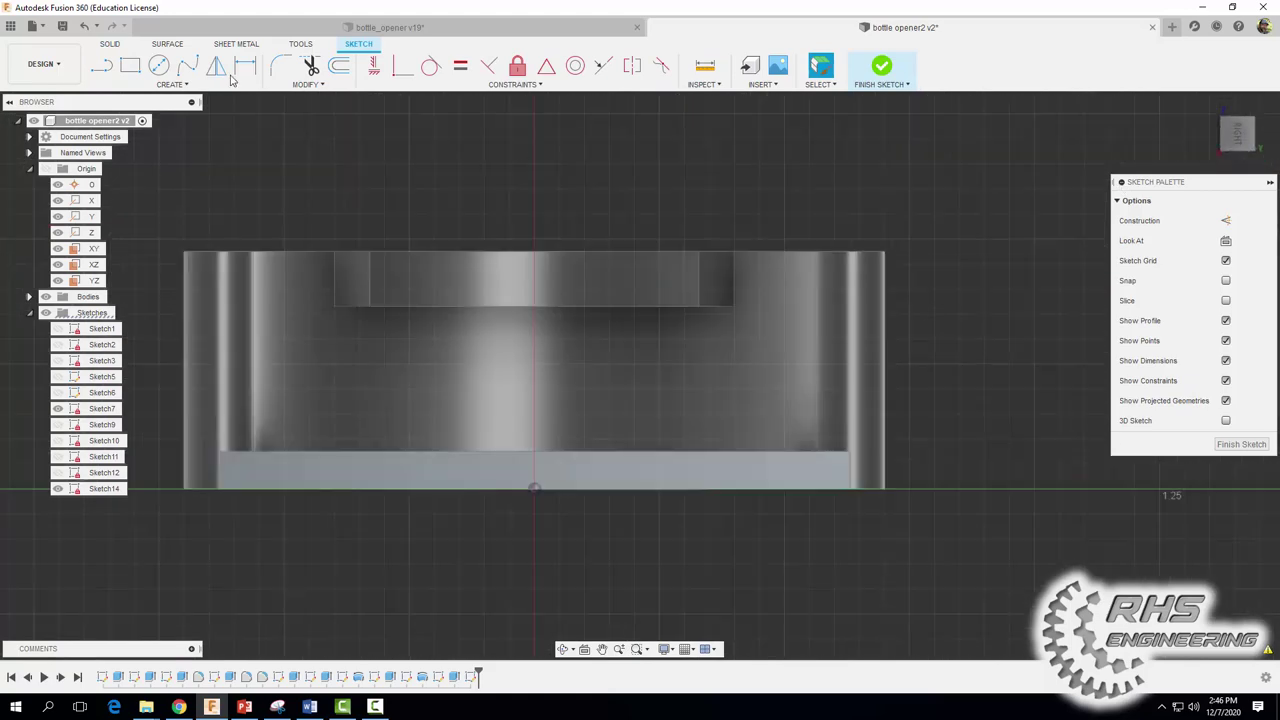
pyautogui.click(170, 84)
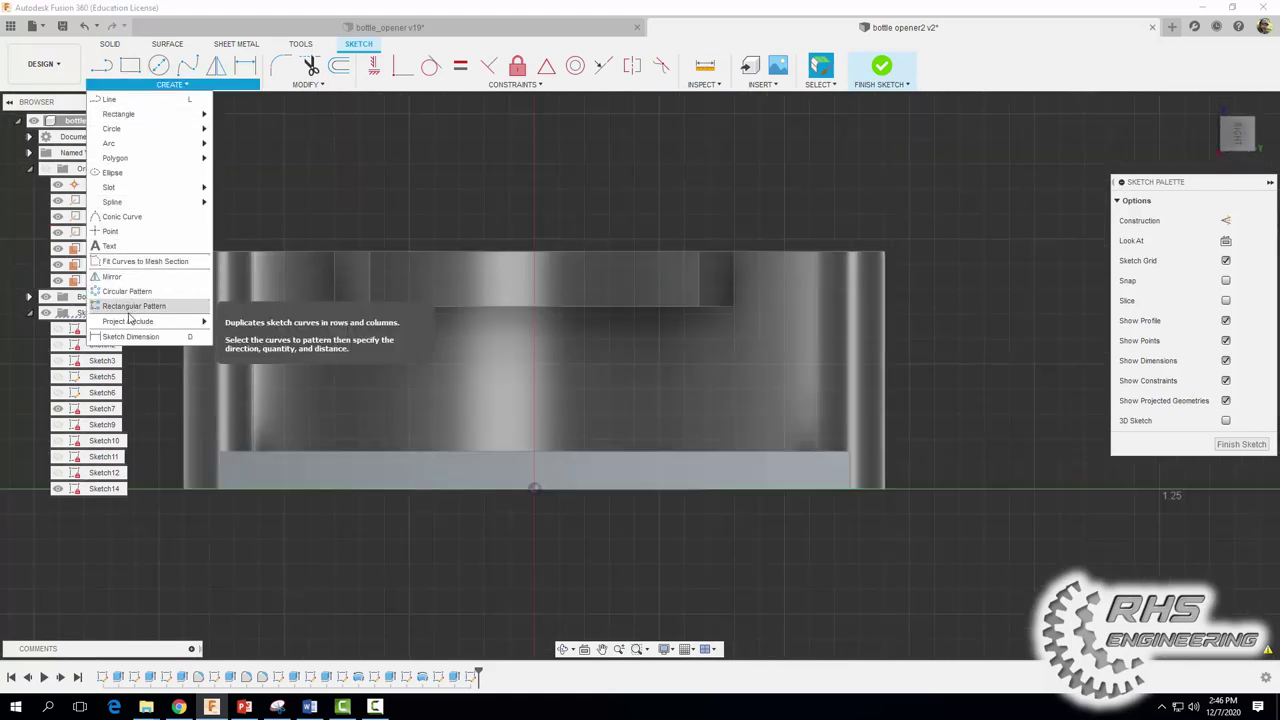
pyautogui.moveTo(130, 321)
pyautogui.click(232, 321)
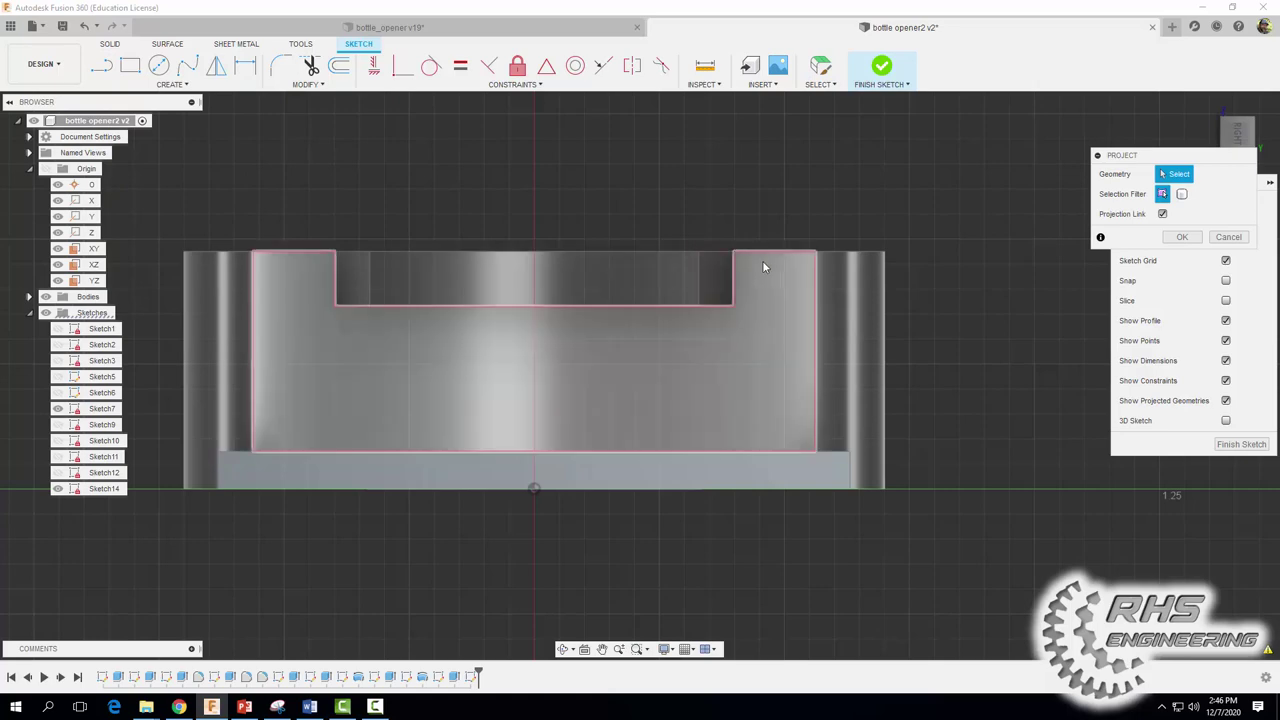
pyautogui.click(816, 274)
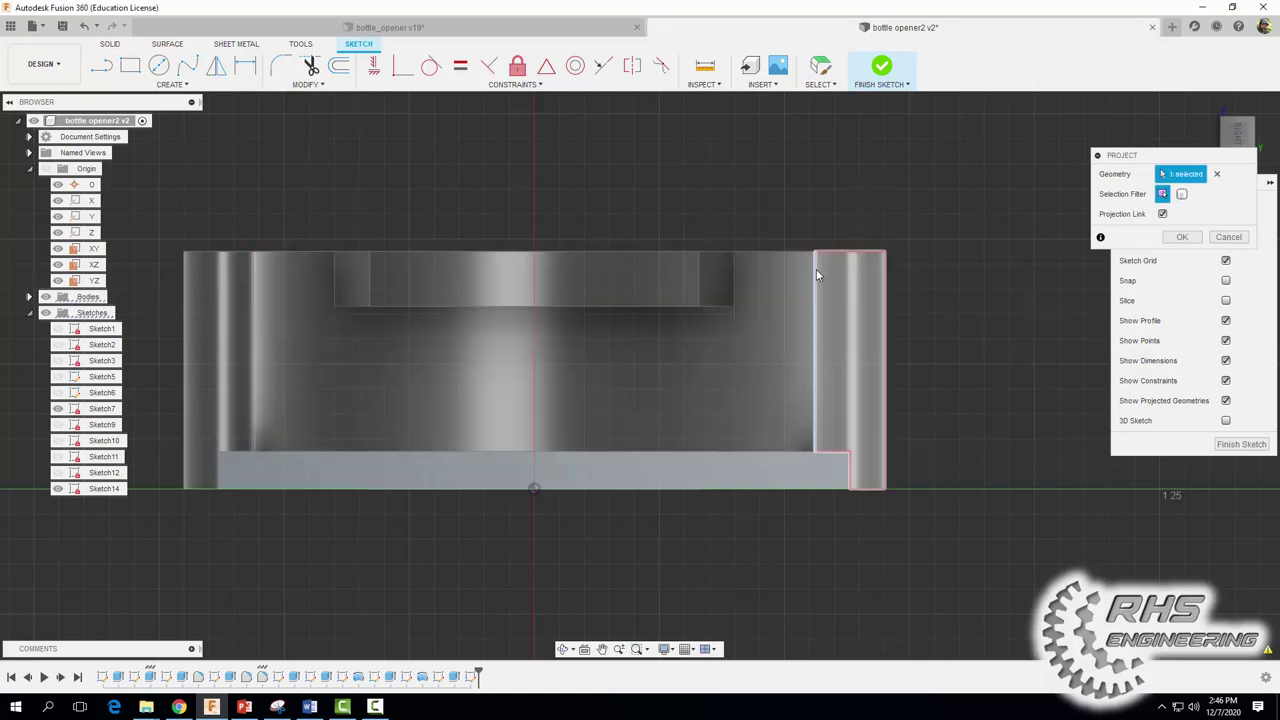
pyautogui.click(1178, 238)
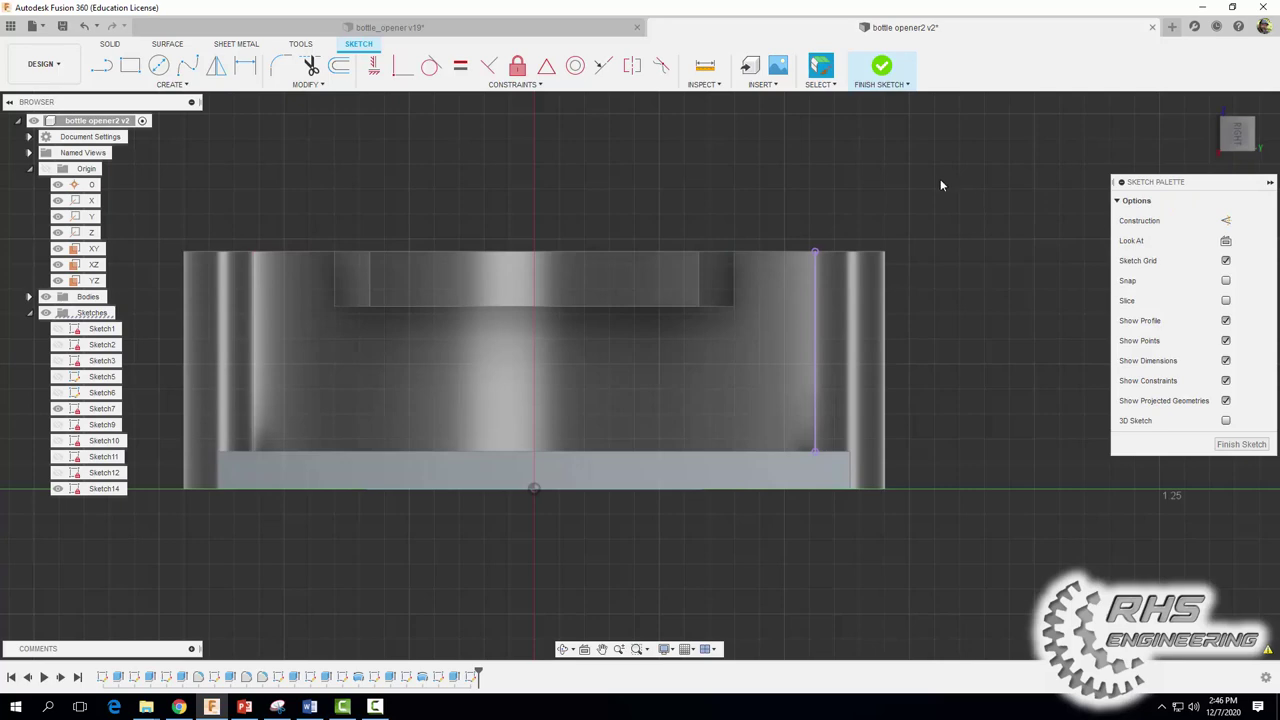
# Draw a 0.1 by 0.1 triangle at the top of the projected wall edge
pyautogui.click(101, 65)
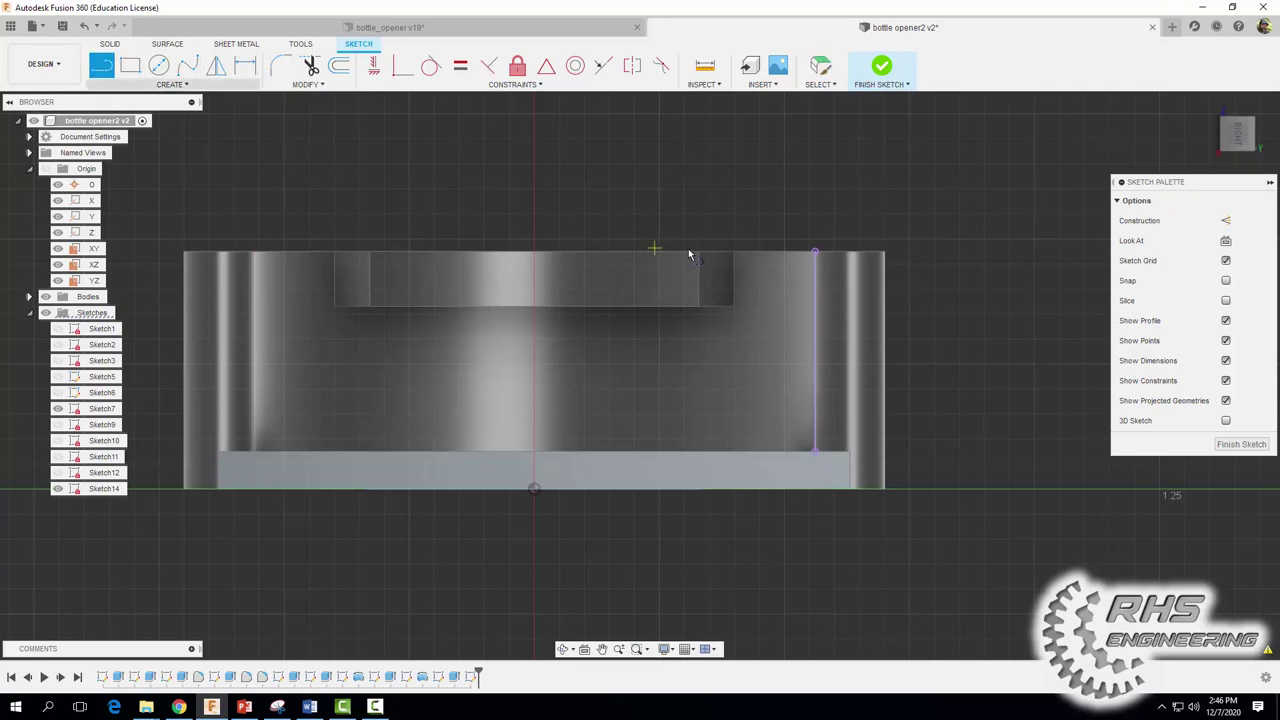
pyautogui.click(815, 255)
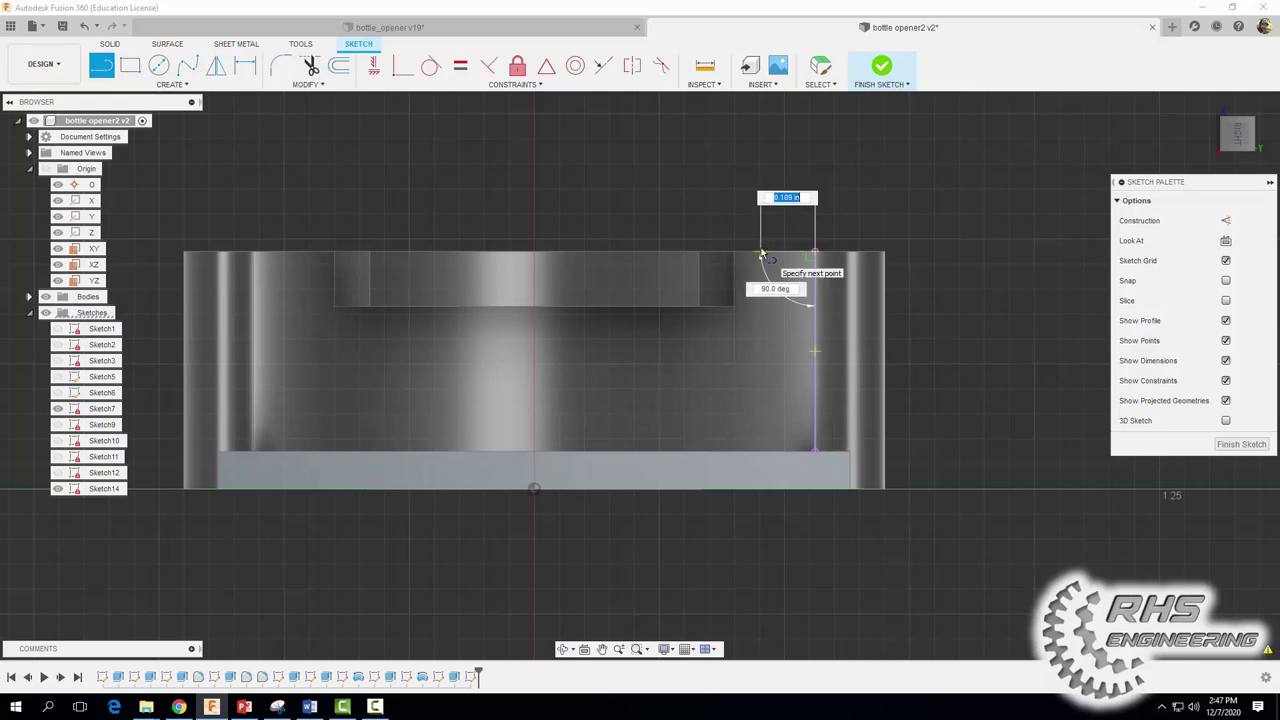
pyautogui.write('0.1')
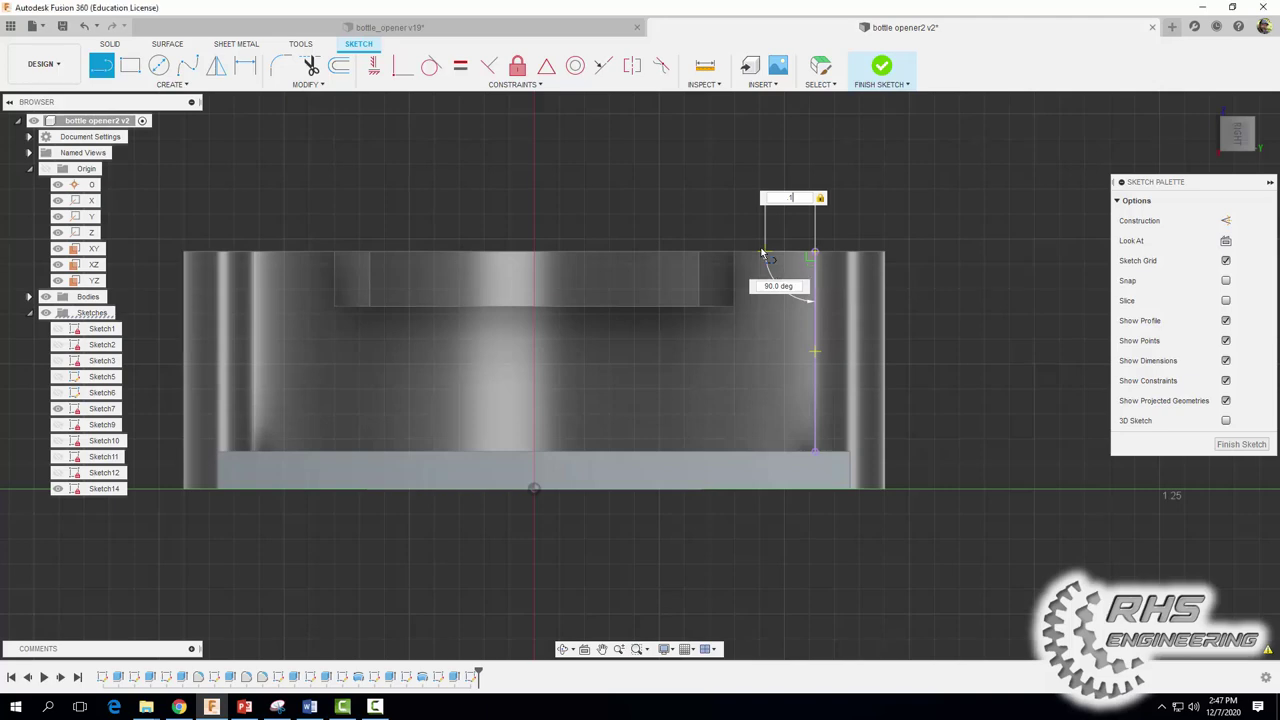
pyautogui.press('Return')
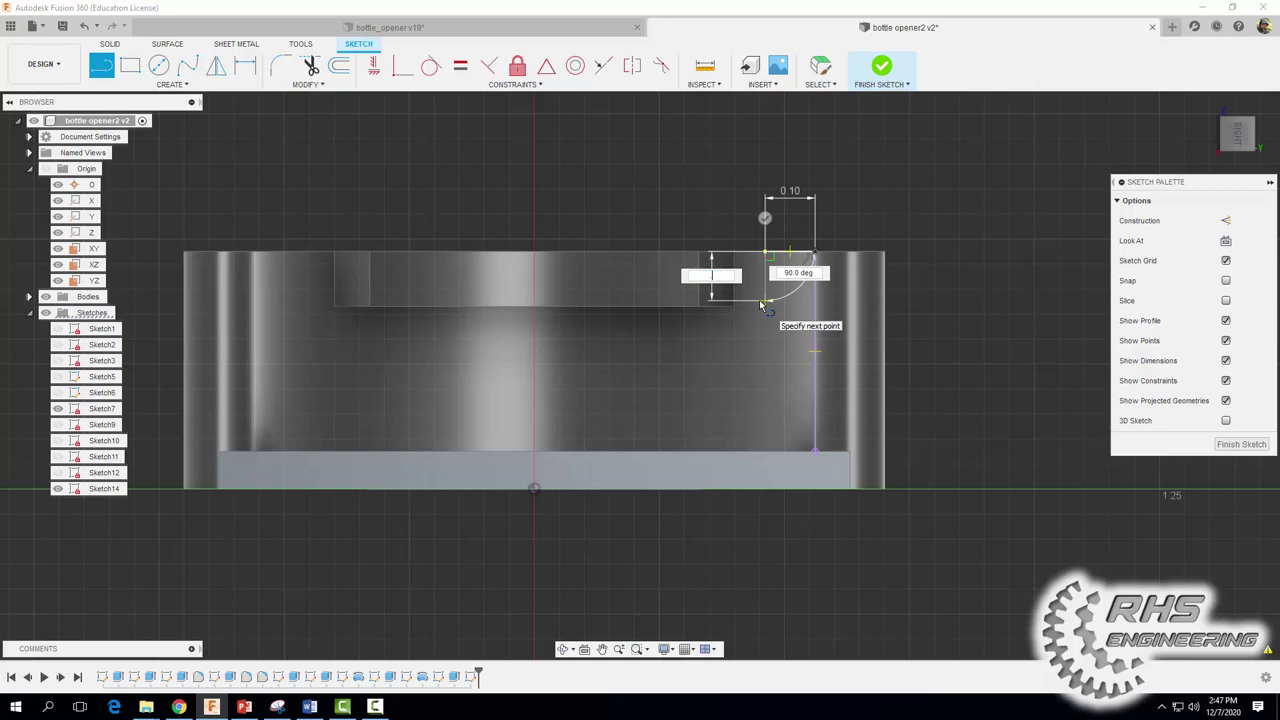
pyautogui.write('0.1')
pyautogui.press('Return')
pyautogui.press('Escape')
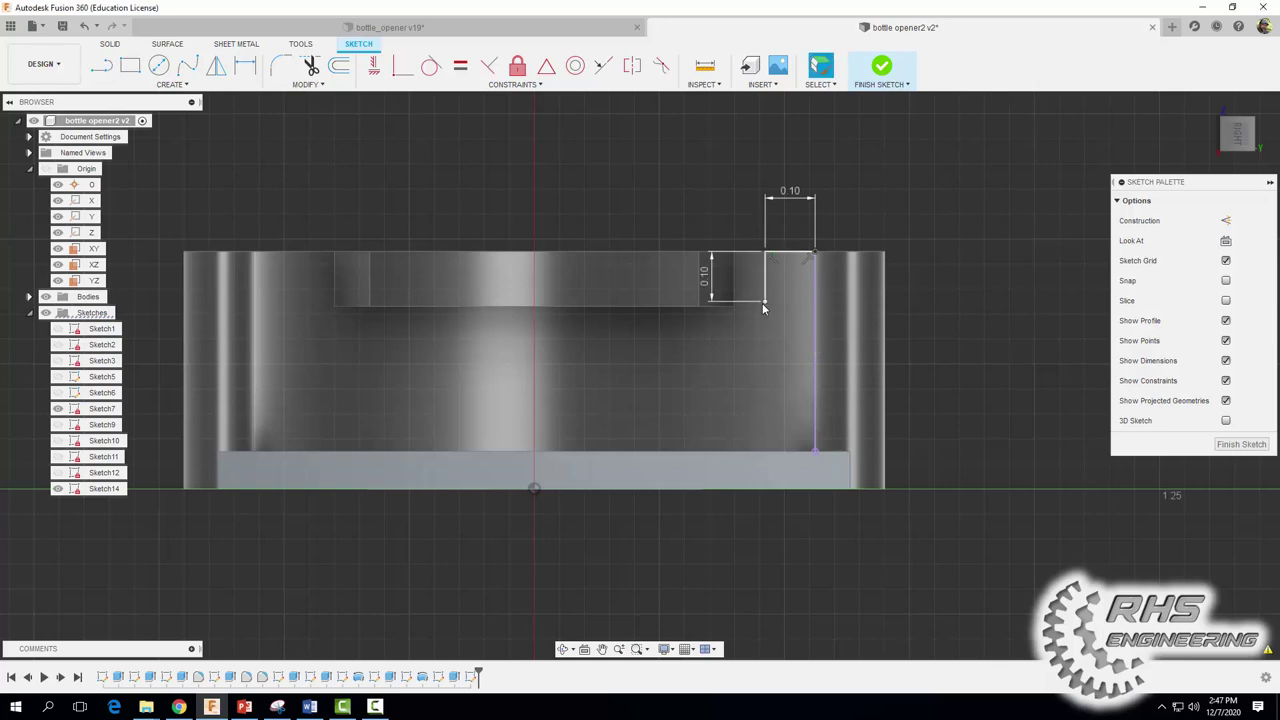
pyautogui.click(101, 65)
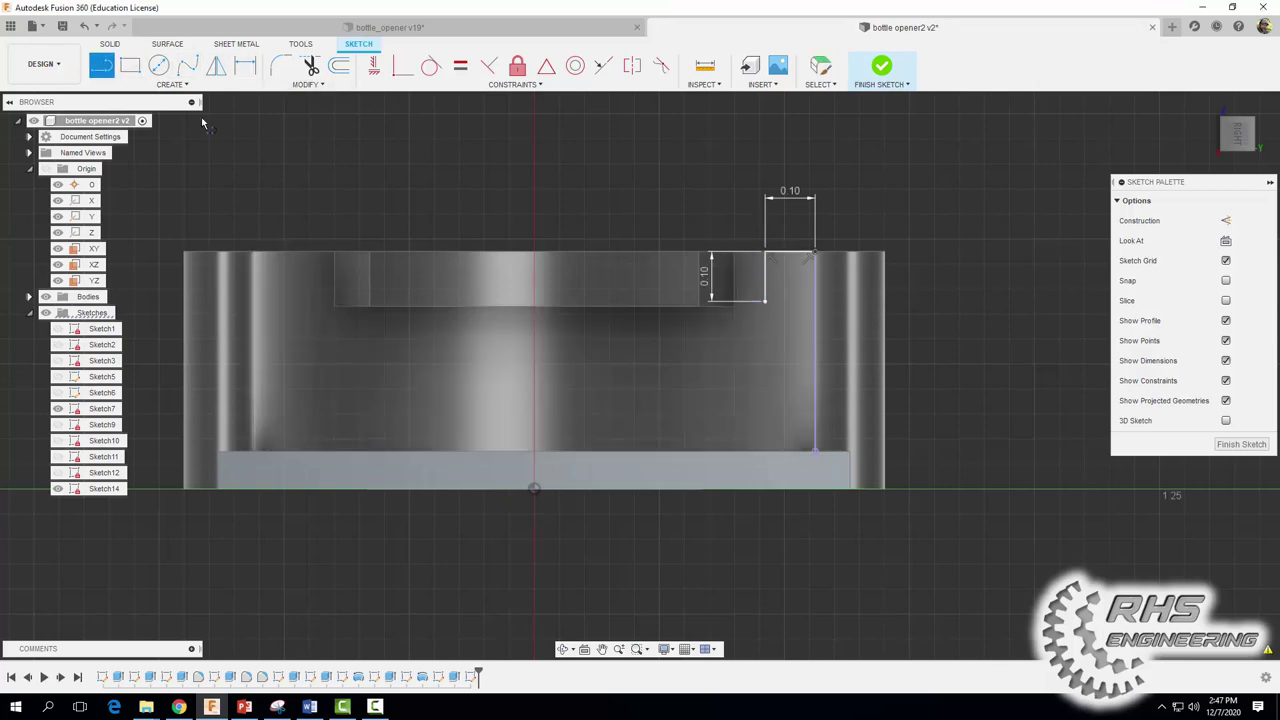
pyautogui.click(766, 302)
pyautogui.click(815, 253)
# Draw a vertical construction axis from the origin to the cup's top and finish the sketch
pyautogui.click(1226, 221)
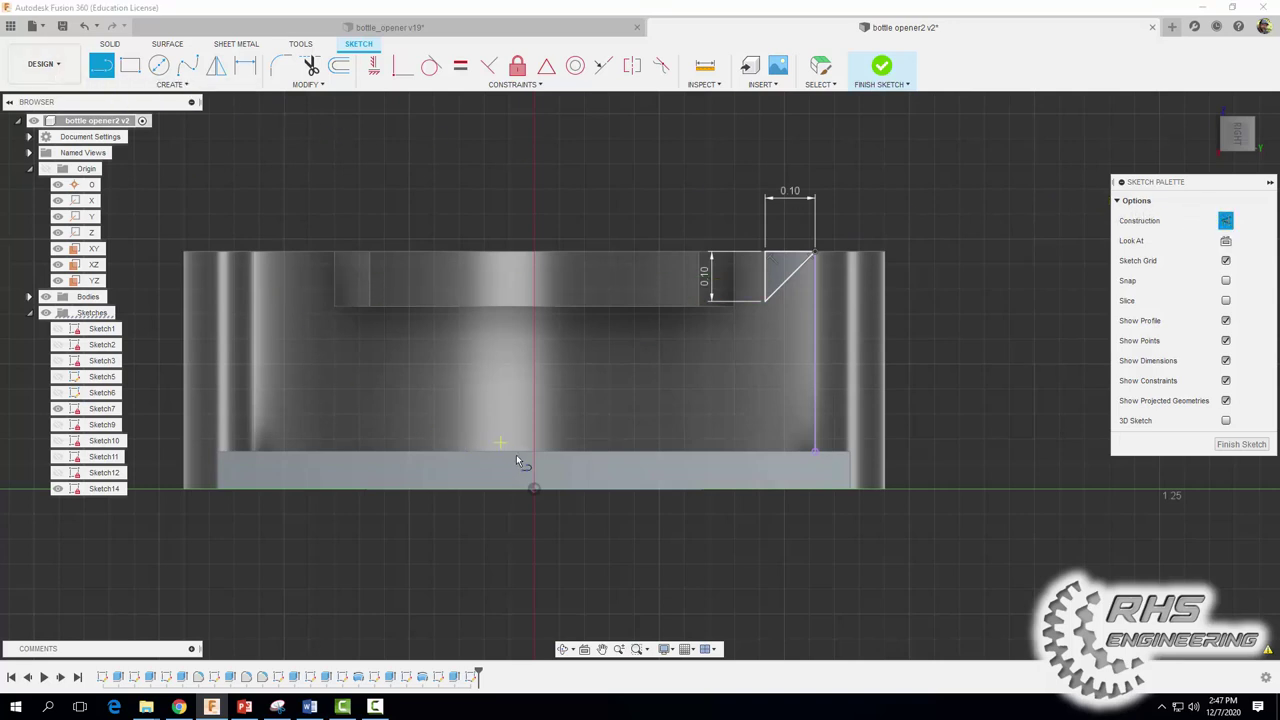
pyautogui.click(534, 490)
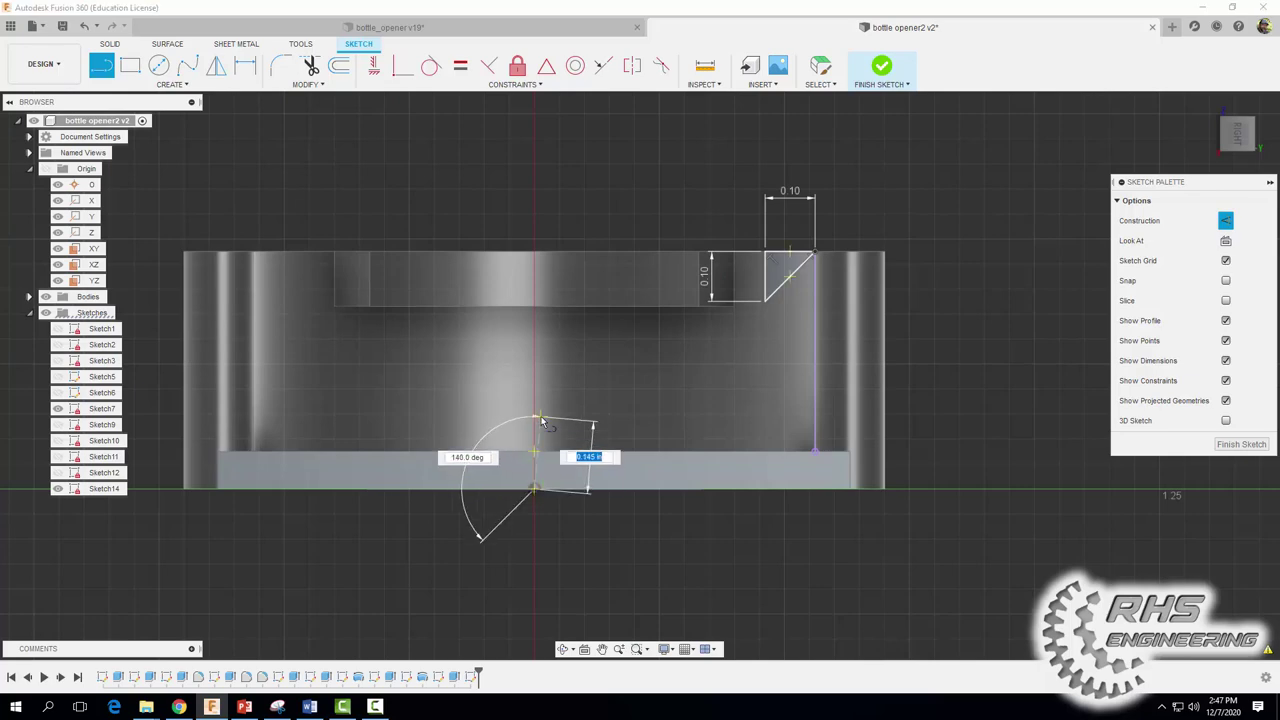
pyautogui.click(539, 255)
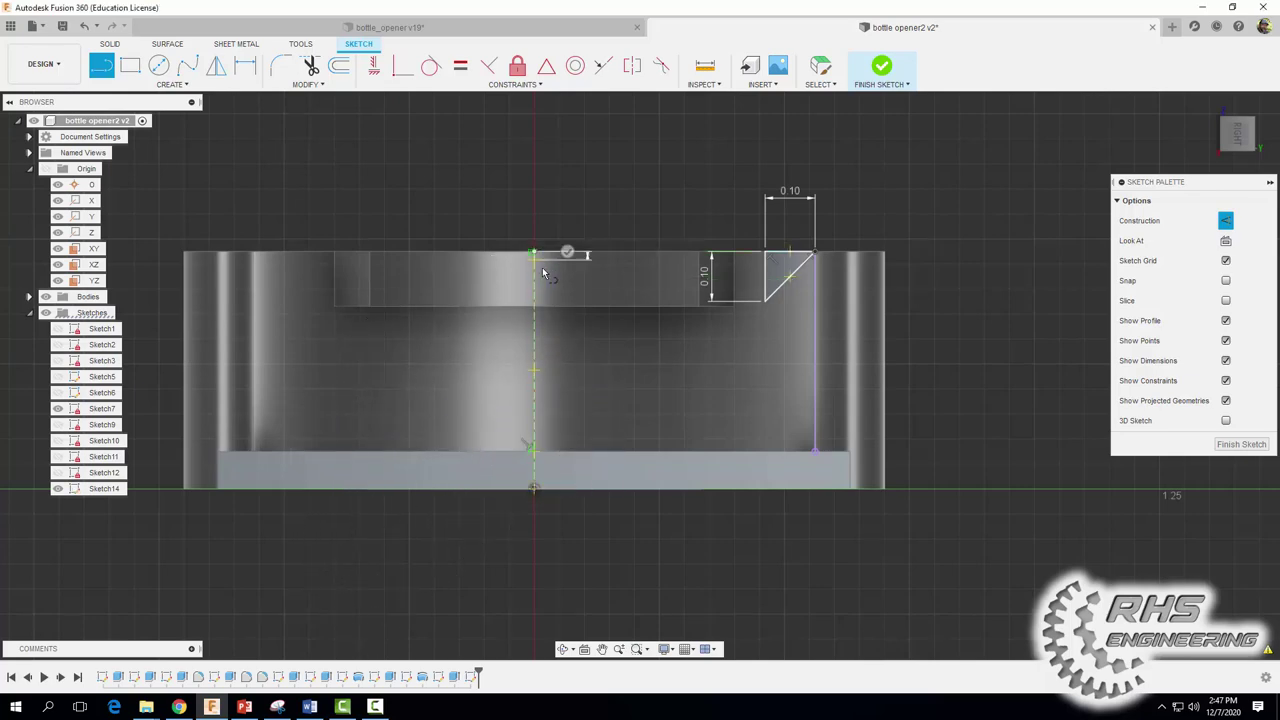
pyautogui.press('Escape')
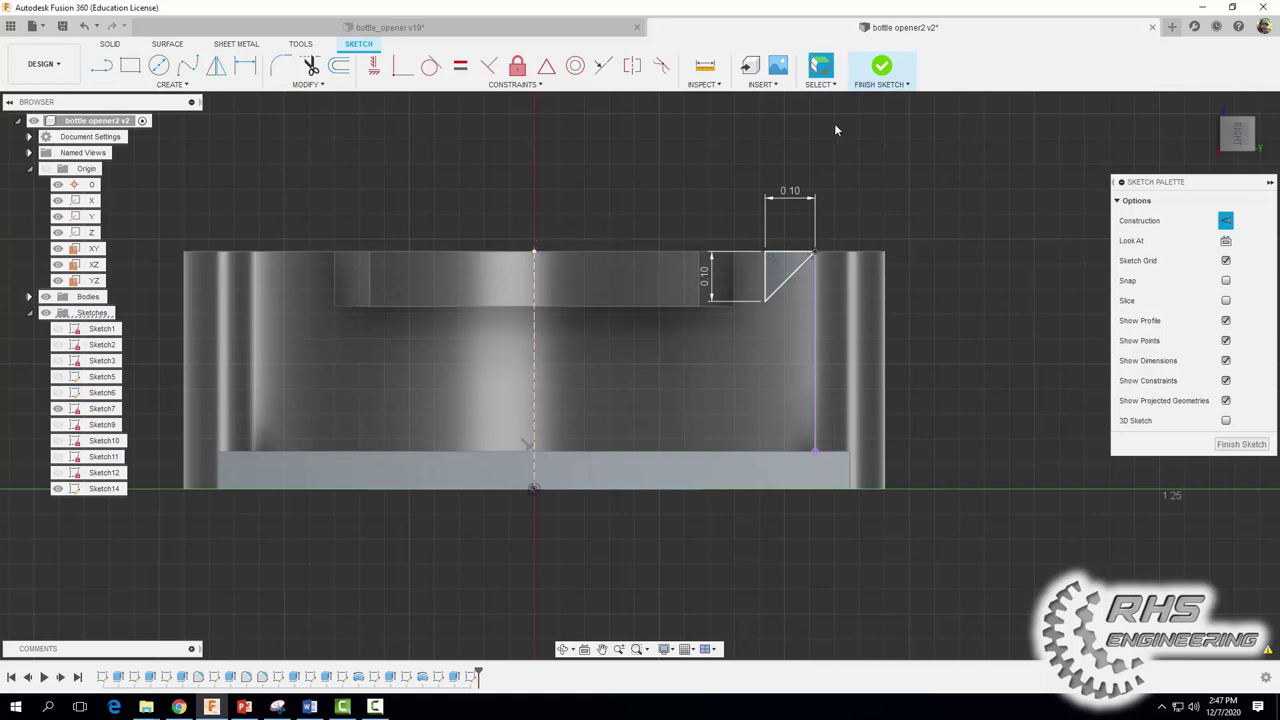
pyautogui.click(881, 68)
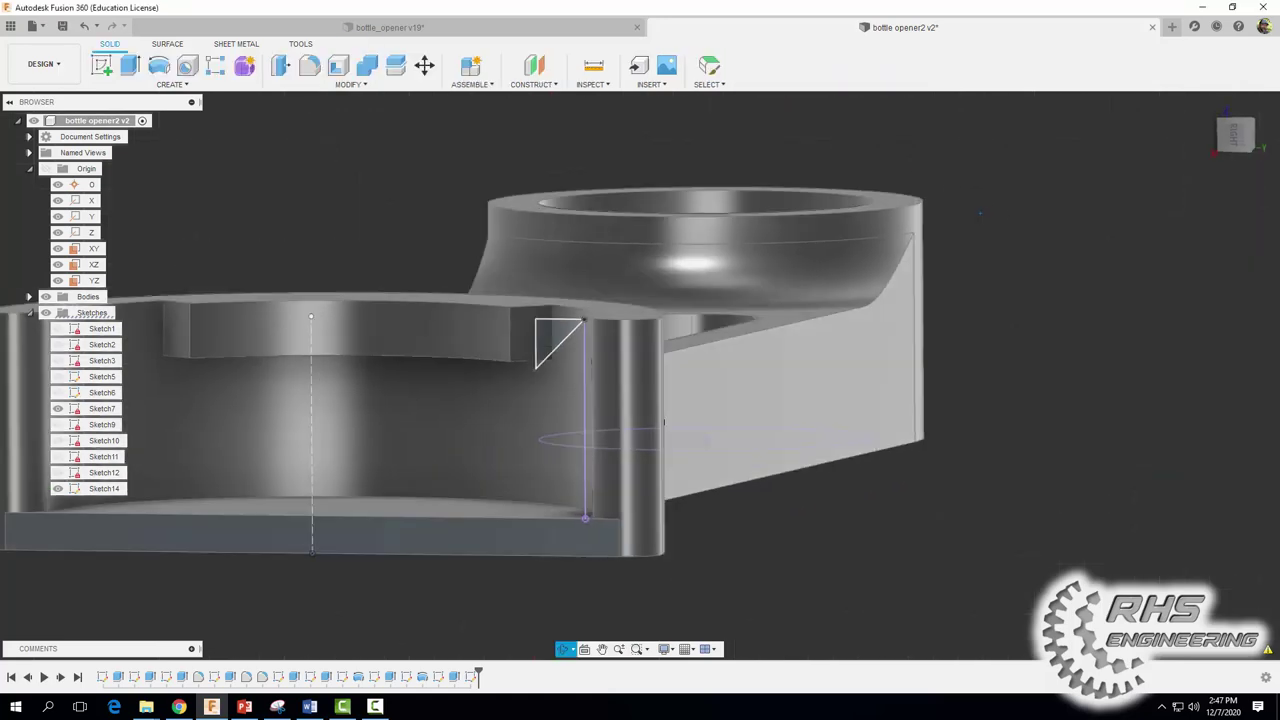
# Revolve the triangle 360° as a cut about the dashed construction line
pyautogui.moveTo(880, 485); pyautogui.dragTo(1000, 371, button='middle')
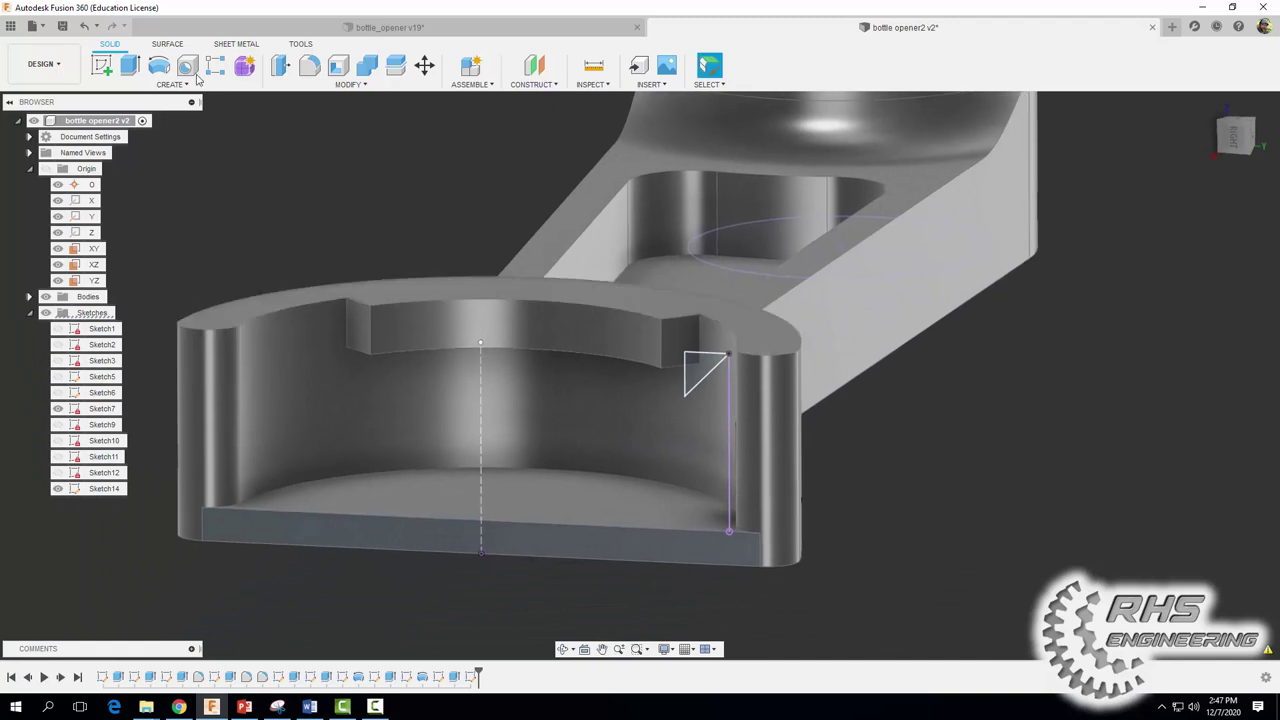
pyautogui.click(160, 70)
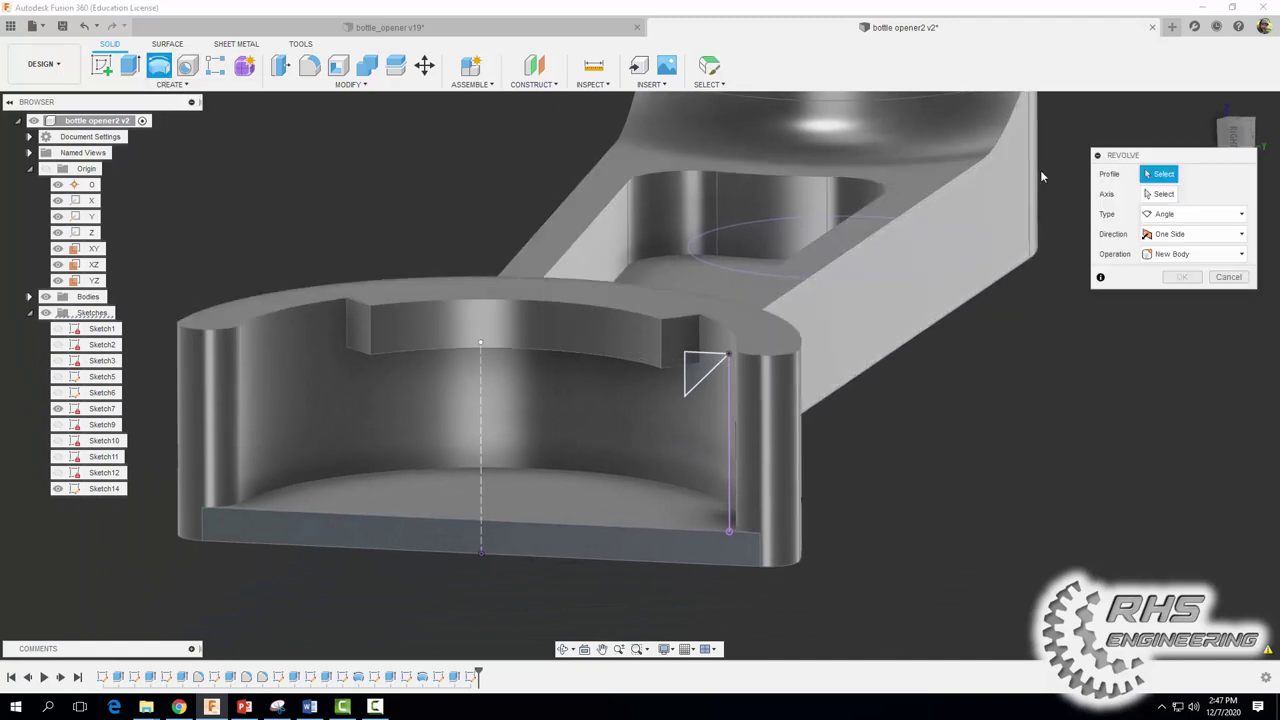
pyautogui.click(700, 372)
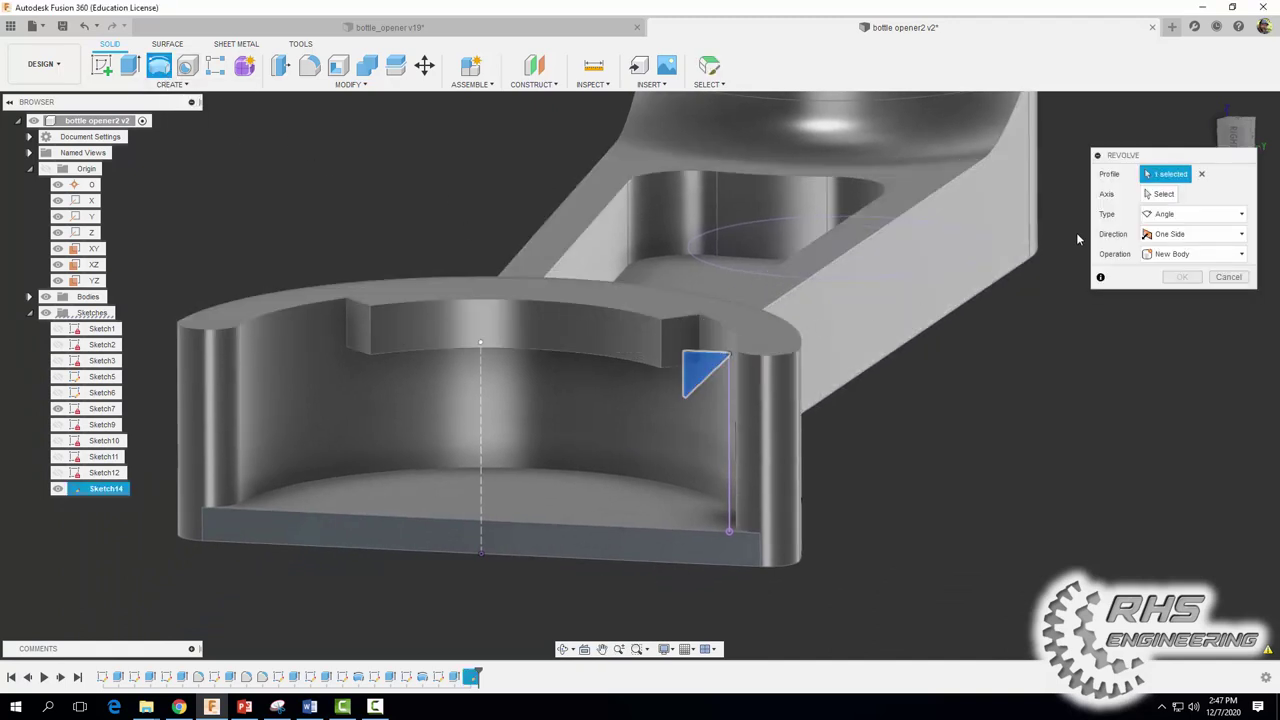
pyautogui.click(1160, 194)
pyautogui.click(482, 397)
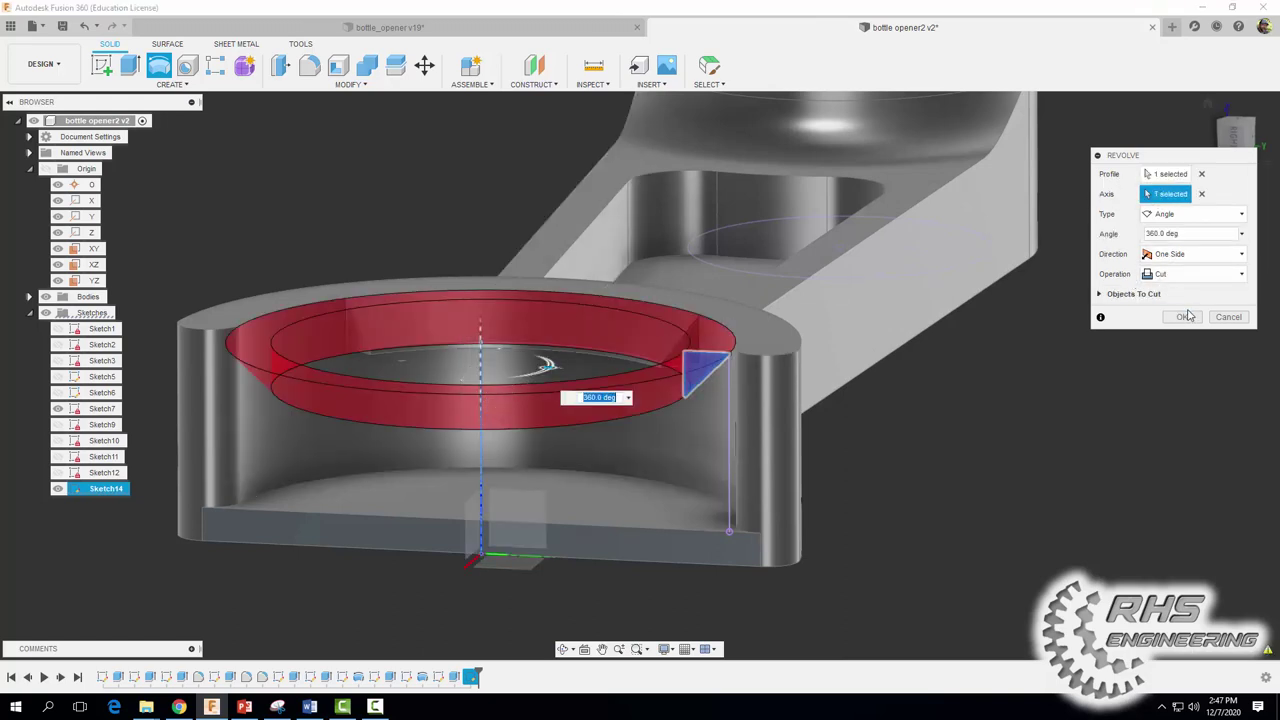
pyautogui.click(1182, 318)
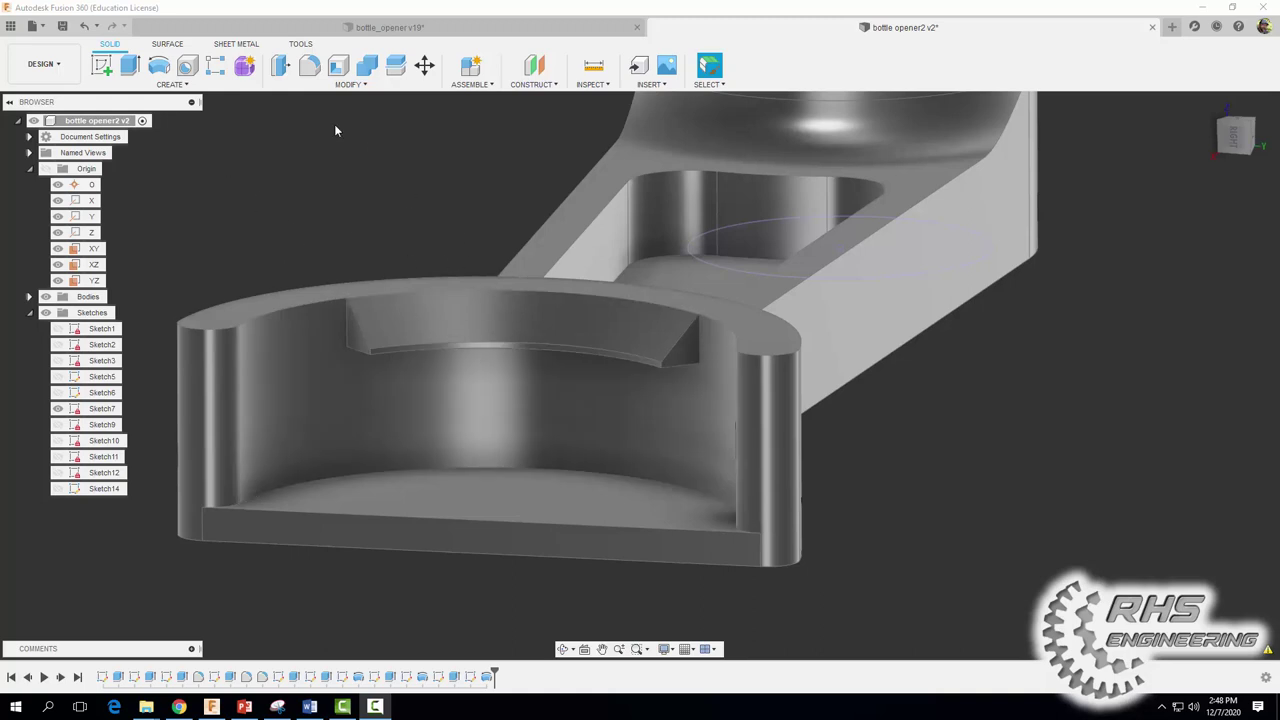
# Fillet both parts of the groove's lower edge at 0.02 in
pyautogui.click(309, 65)
pyautogui.scroll(5, 658, 368)
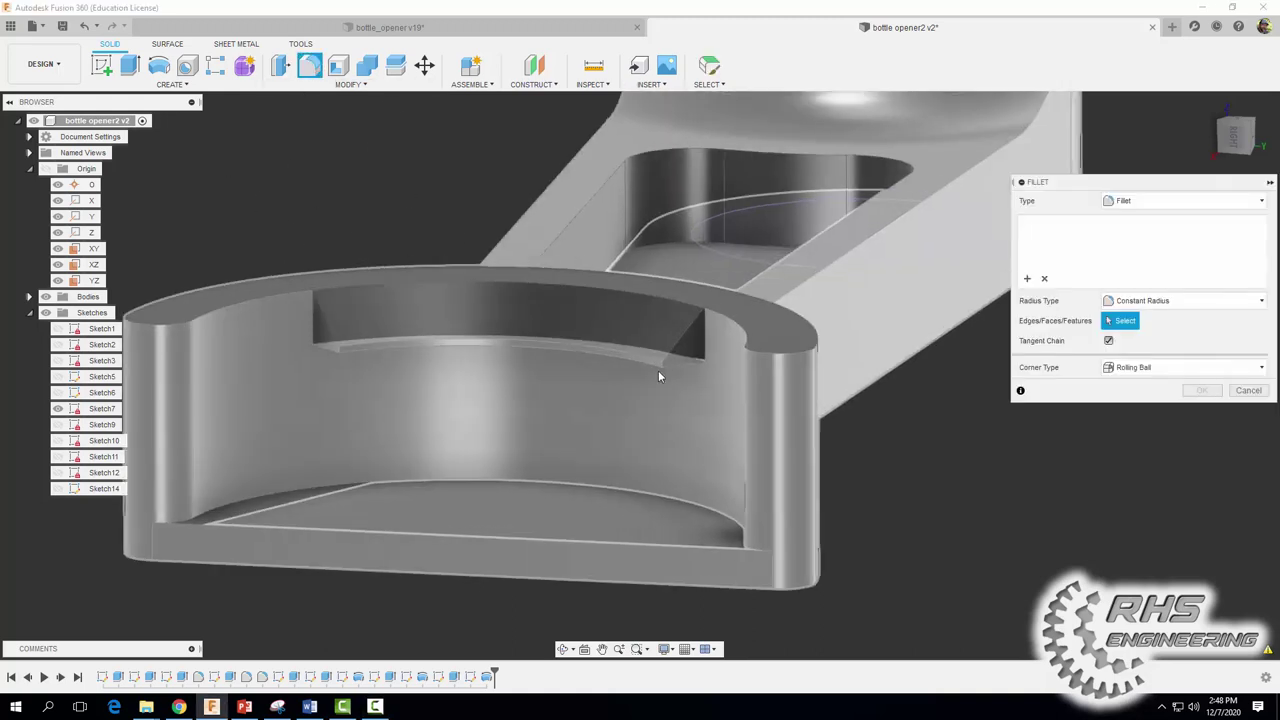
pyautogui.click(664, 363)
pyautogui.scroll(-3, 600, 380)
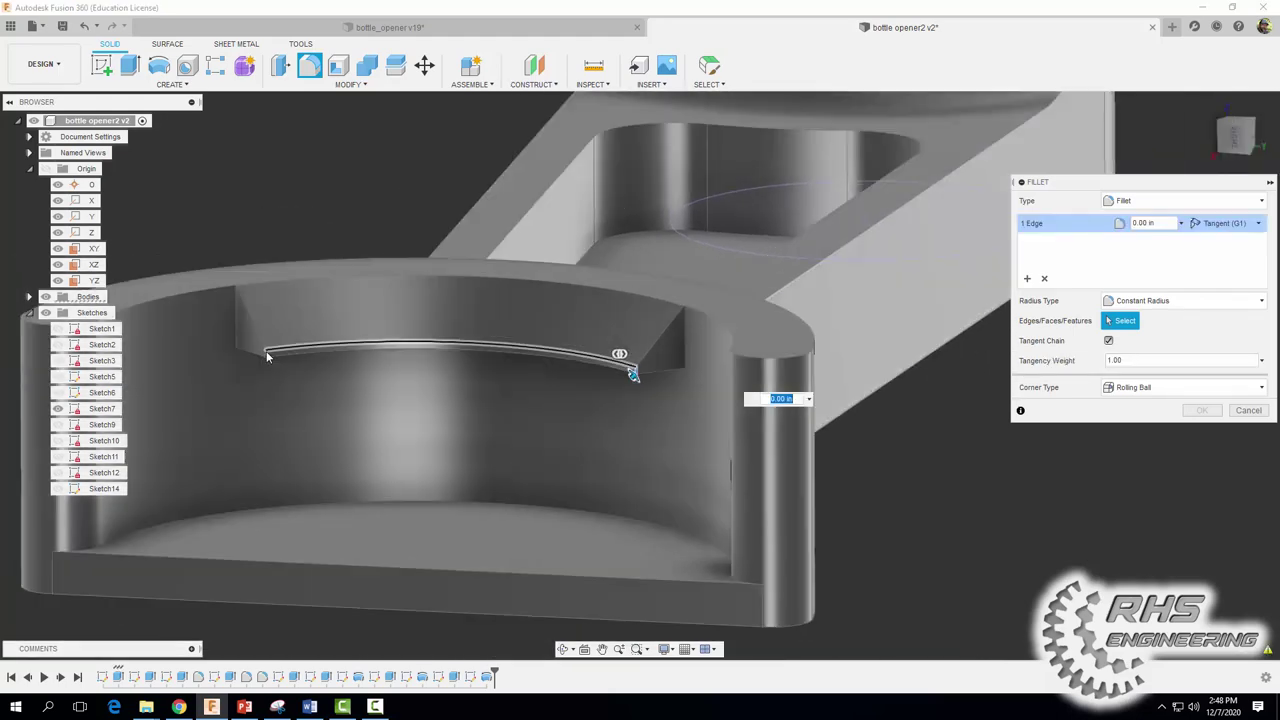
pyautogui.click(265, 352)
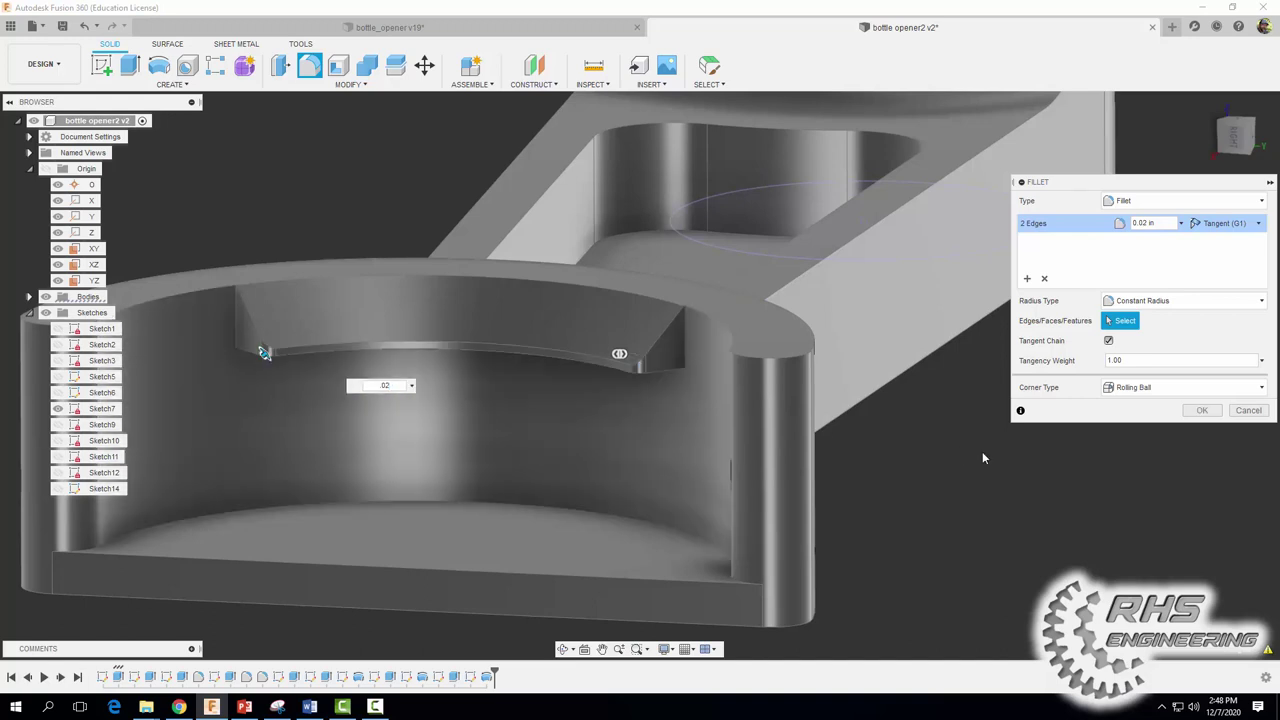
pyautogui.click(1200, 410)
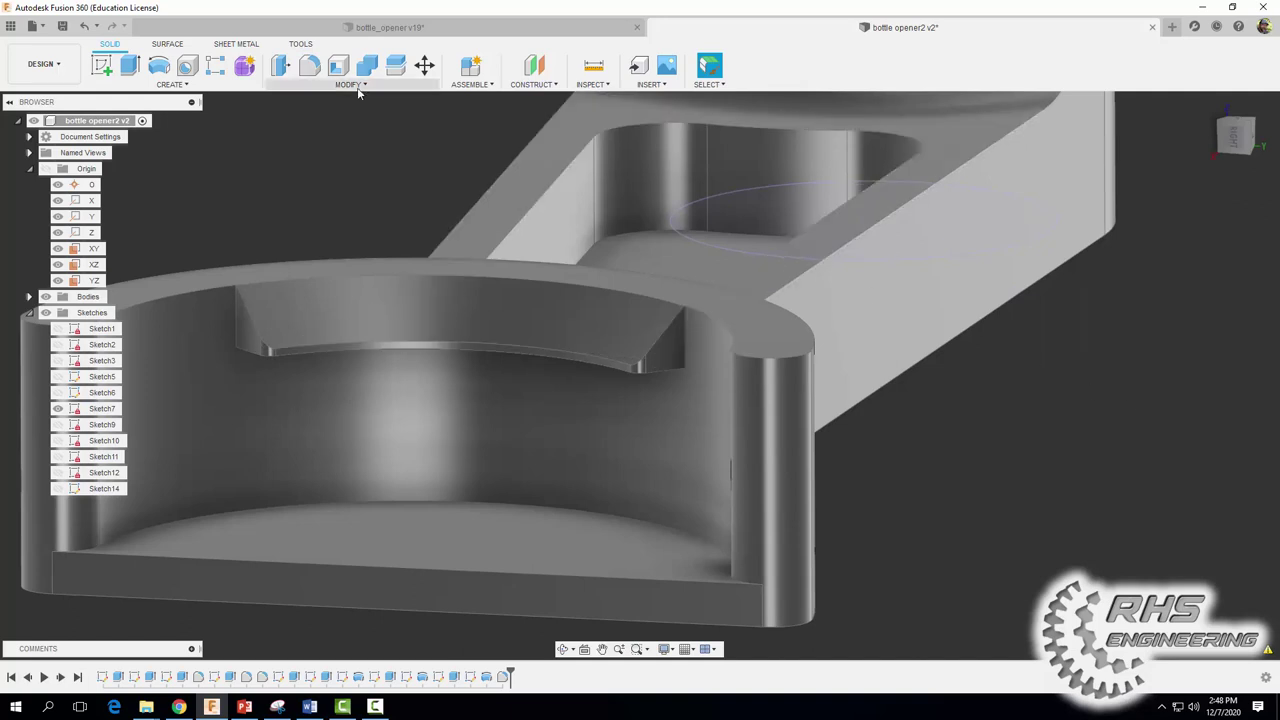
# Fillet the rim cutout's two vertical edges with a 0.14 in radius
pyautogui.click(310, 65)
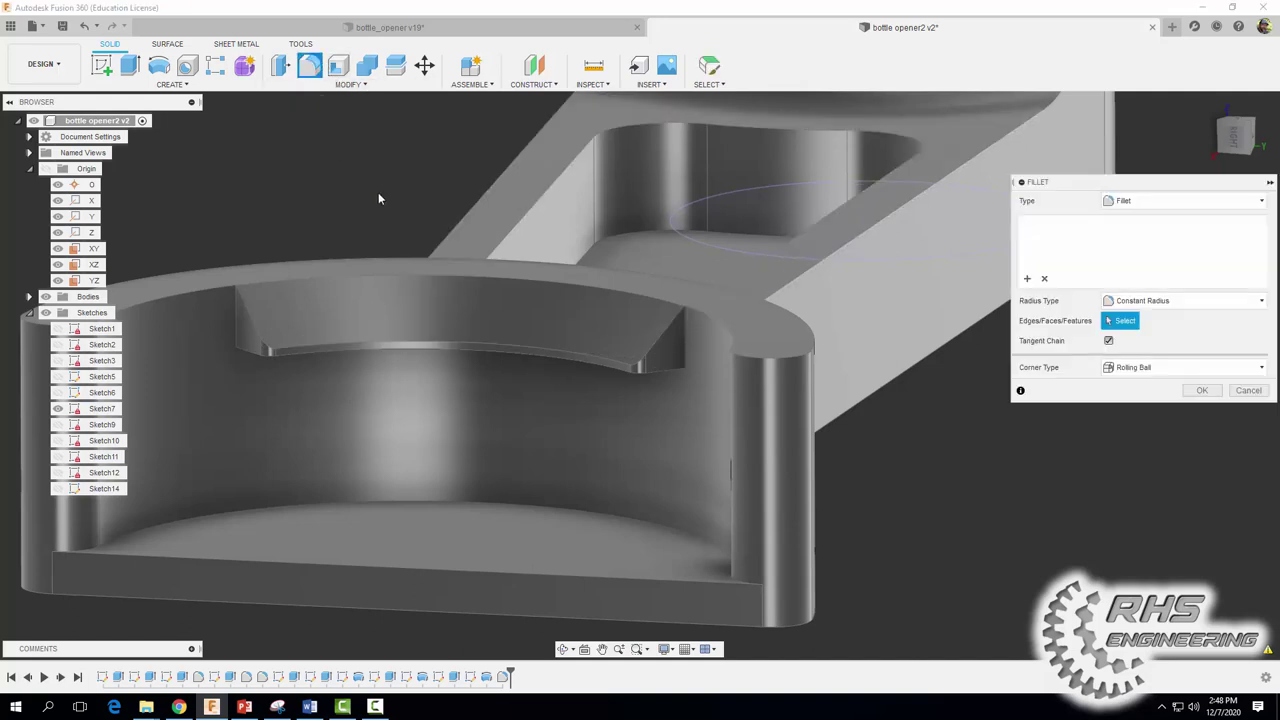
pyautogui.click(686, 343)
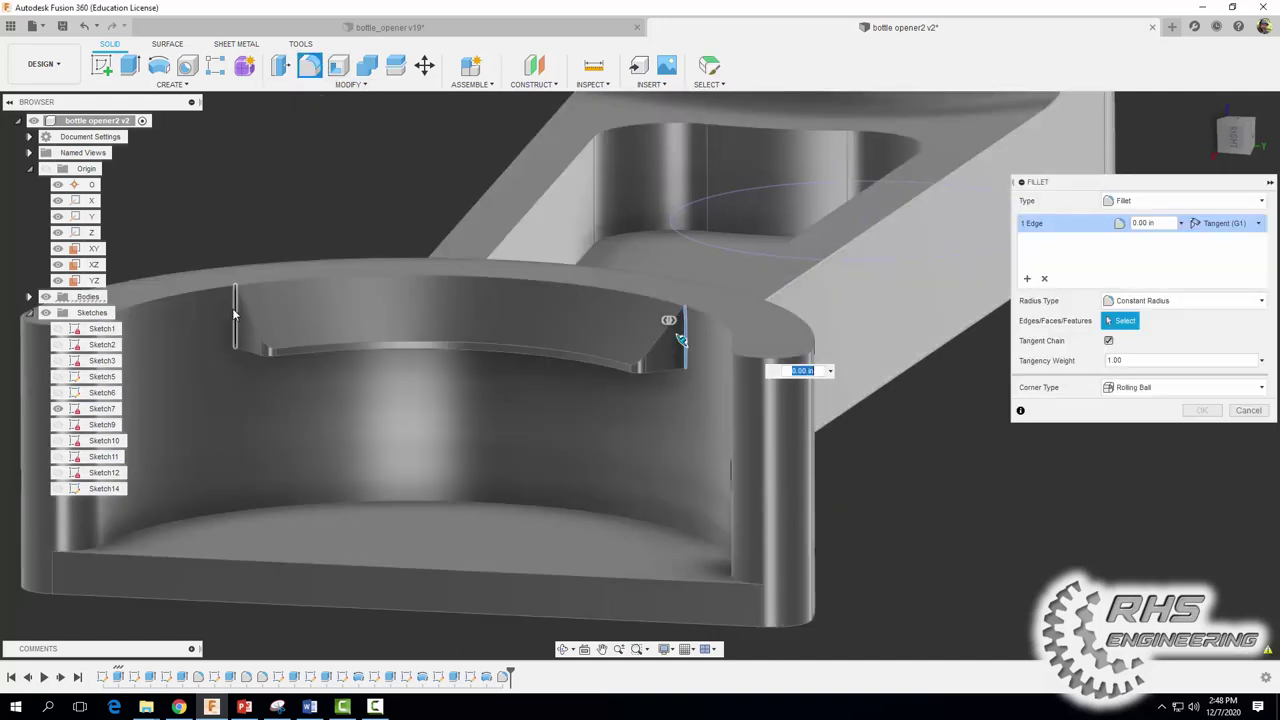
pyautogui.click(233, 311)
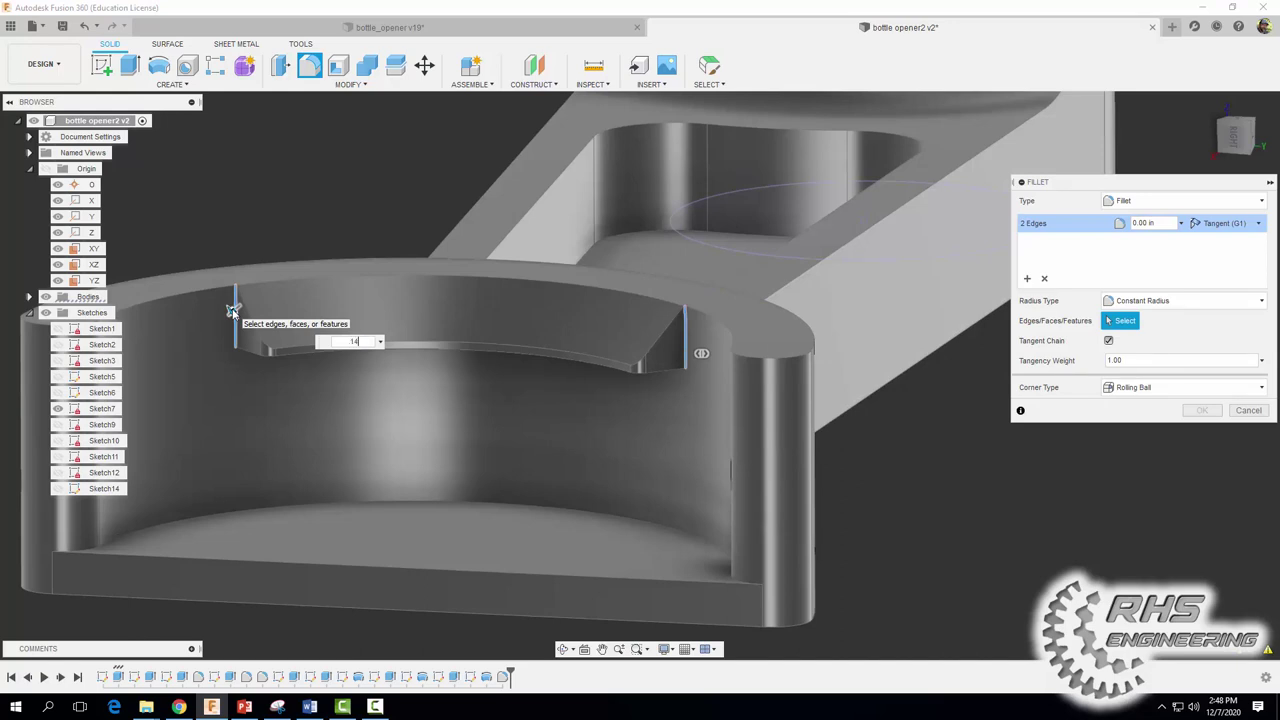
pyautogui.write('14')
pyautogui.press('Return')
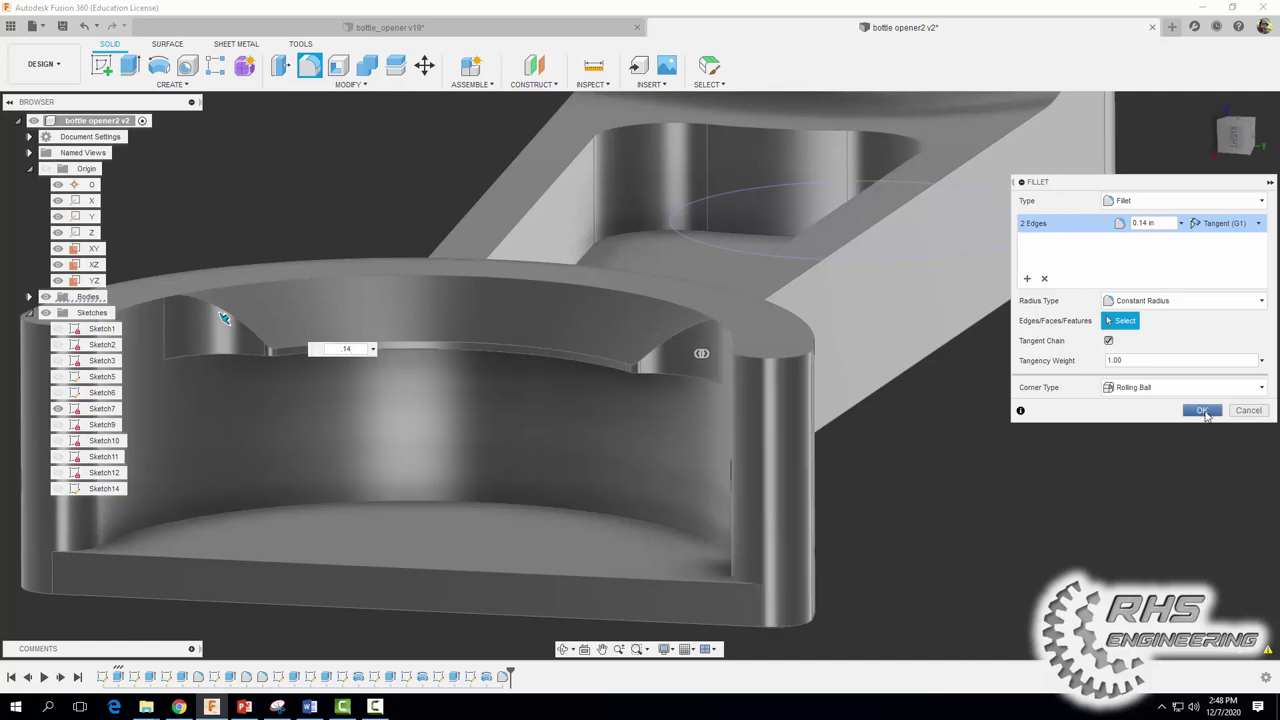
pyautogui.click(1204, 411)
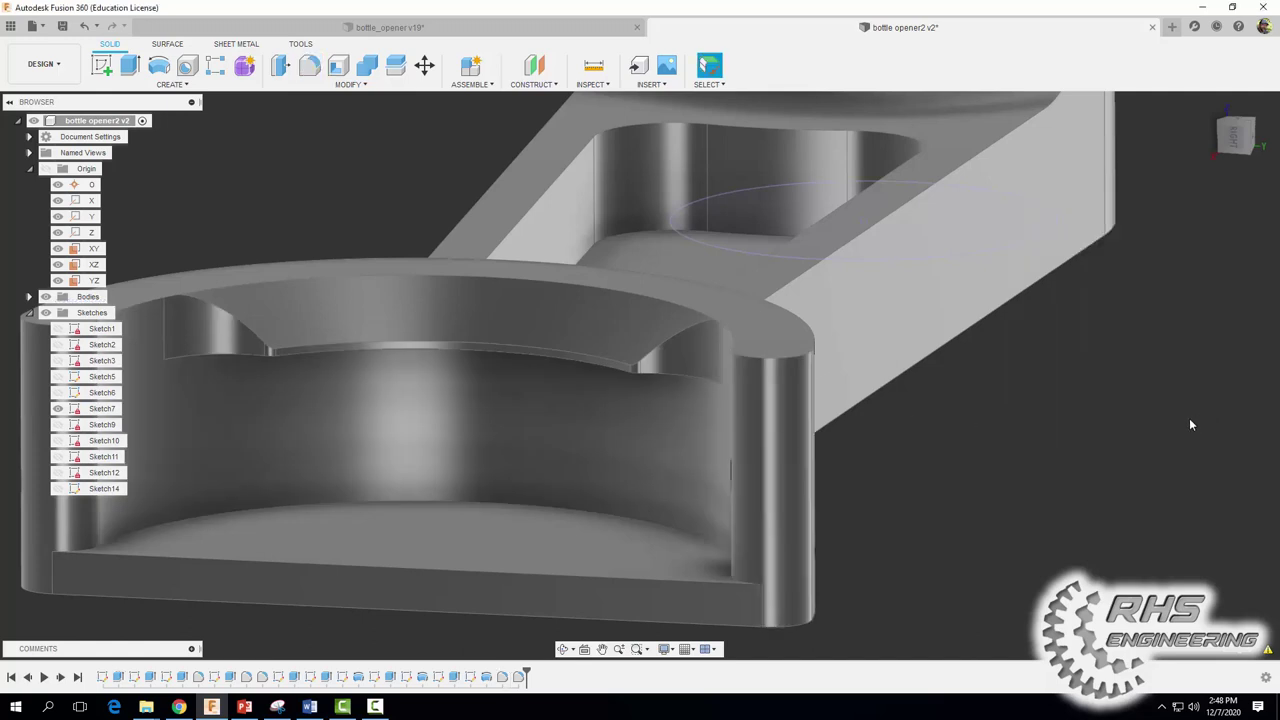
pyautogui.scroll(-5, 1178, 421)
pyautogui.scroll(-3, 990, 490)
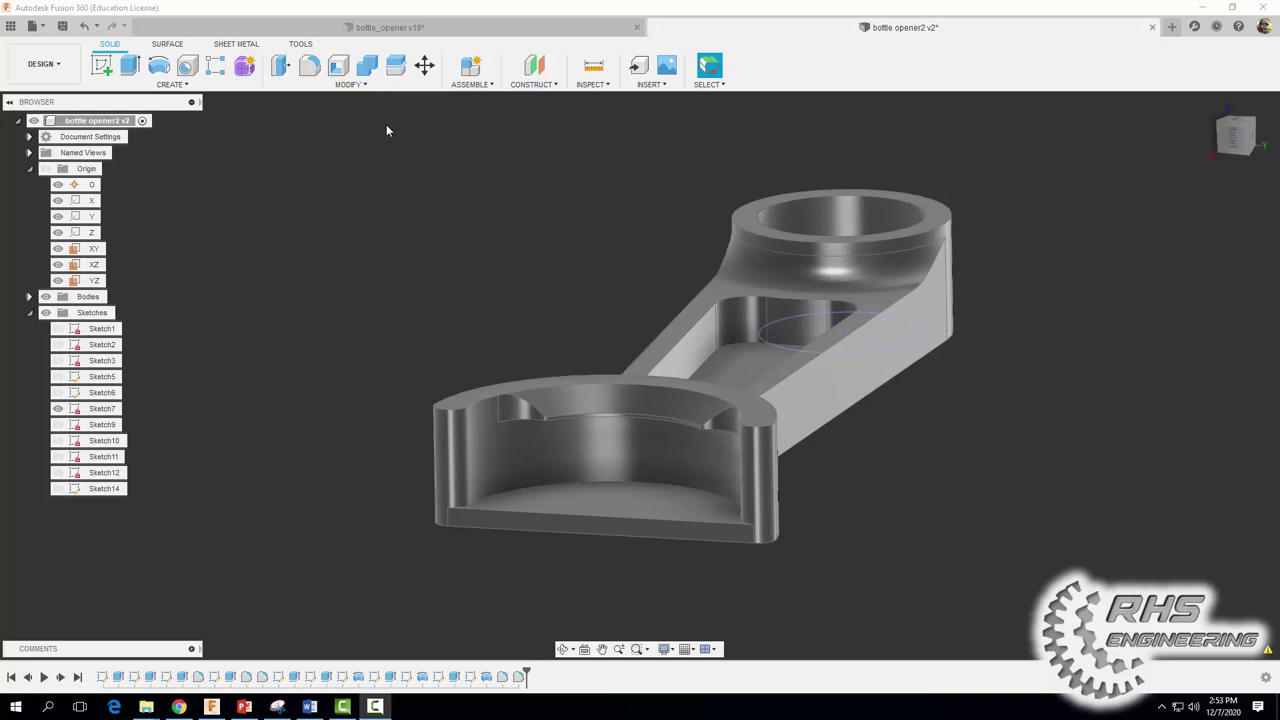
# Start a chamfer and select the top outline, arm, long pocket and ring edges
pyautogui.click(350, 84)
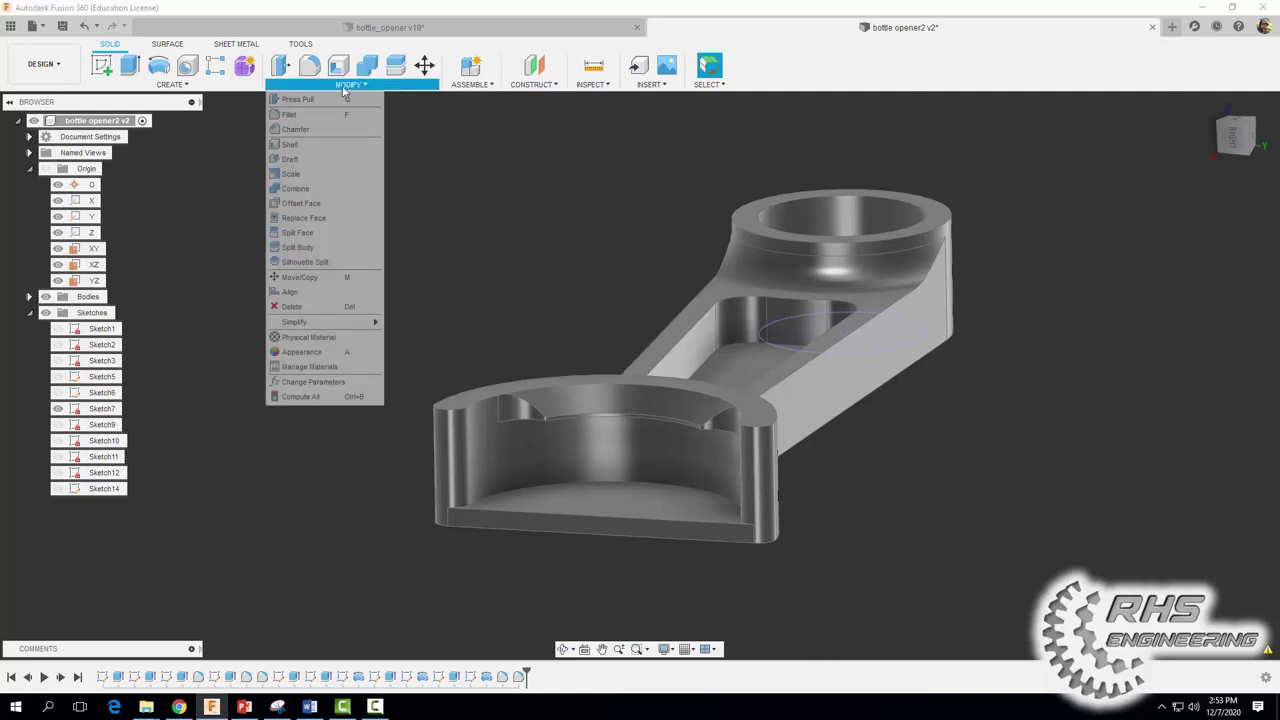
pyautogui.click(313, 132)
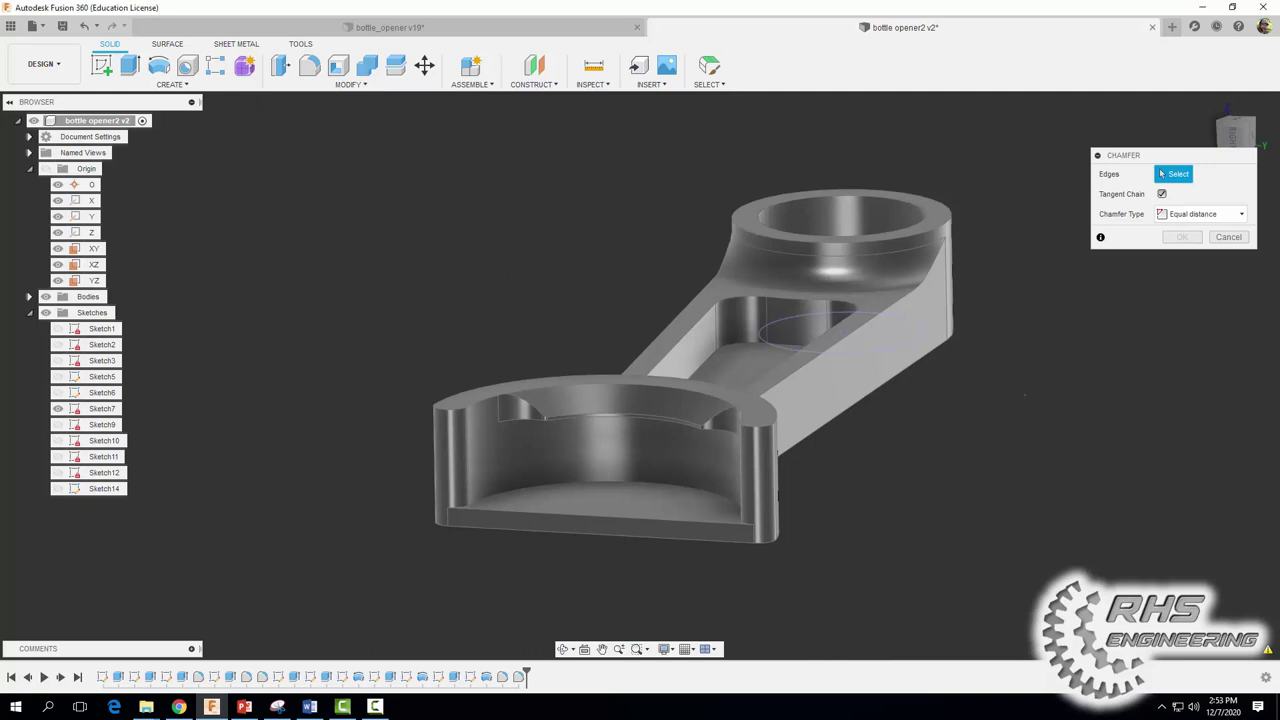
pyautogui.keyDown('shift'); pyautogui.moveTo(1035, 398); pyautogui.dragTo(998, 418, button='middle'); pyautogui.keyUp('shift')
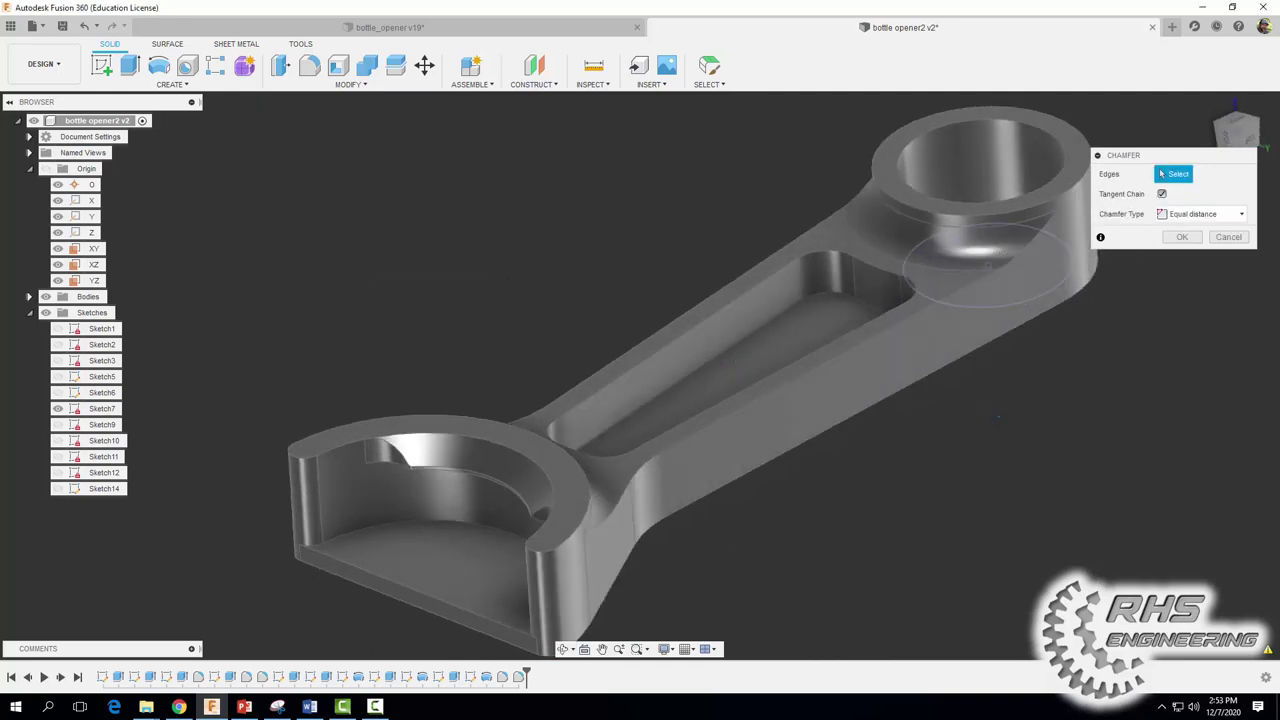
pyautogui.click(592, 478)
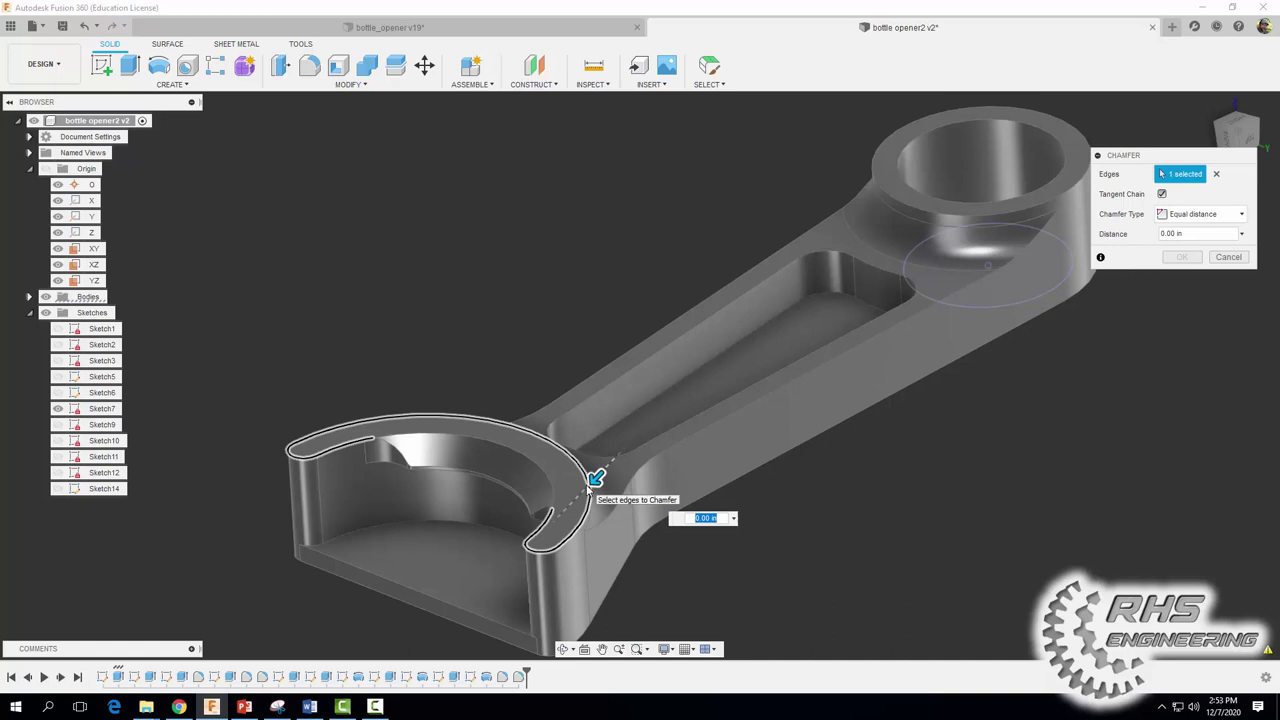
pyautogui.click(614, 592)
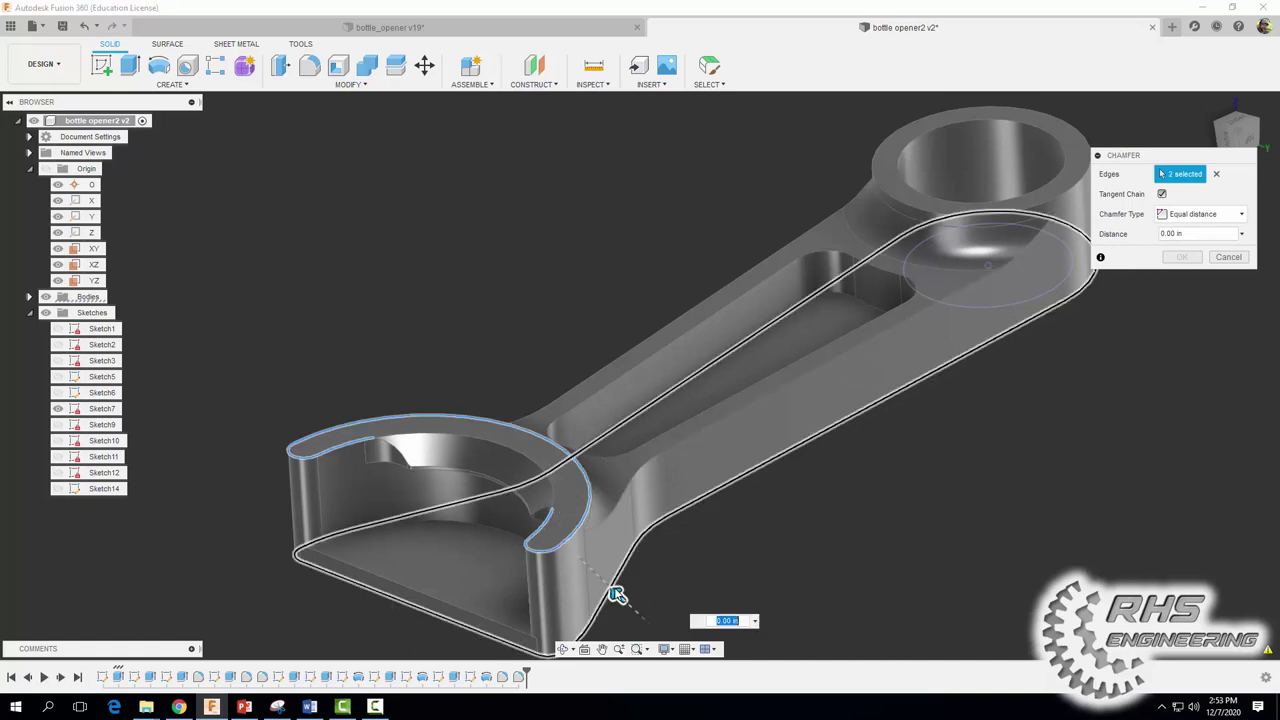
pyautogui.click(647, 463)
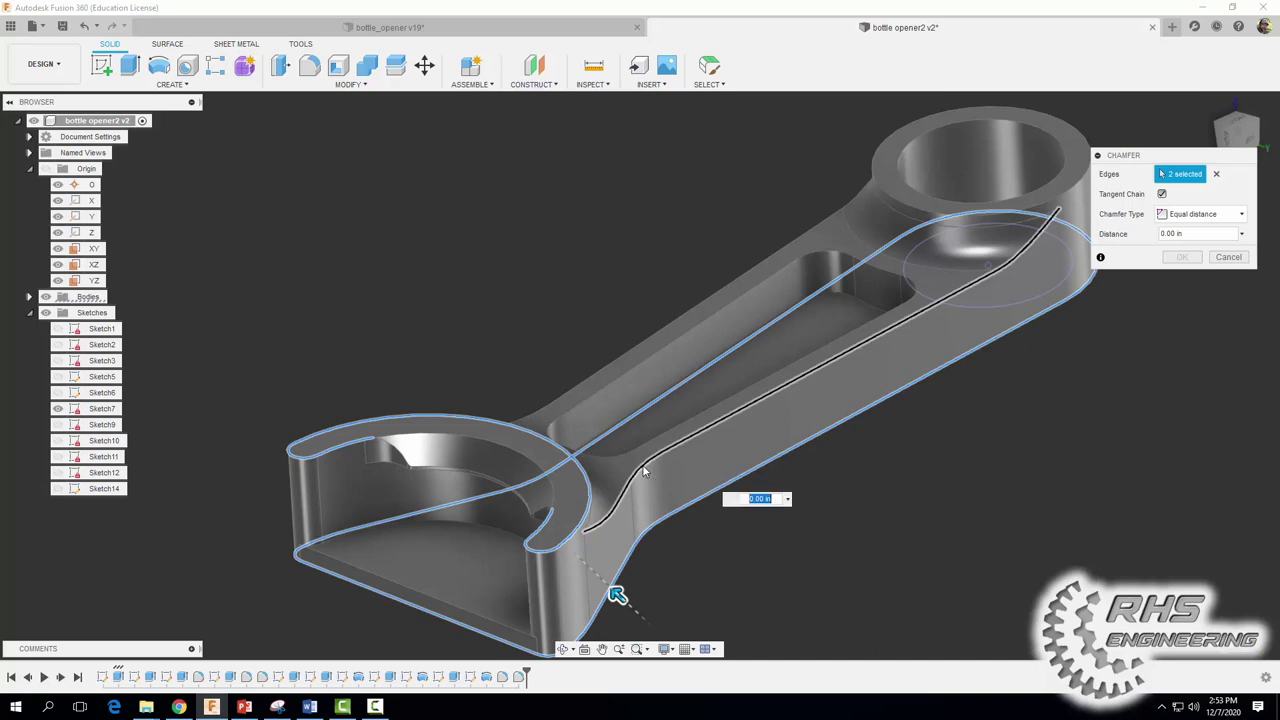
pyautogui.click(625, 359)
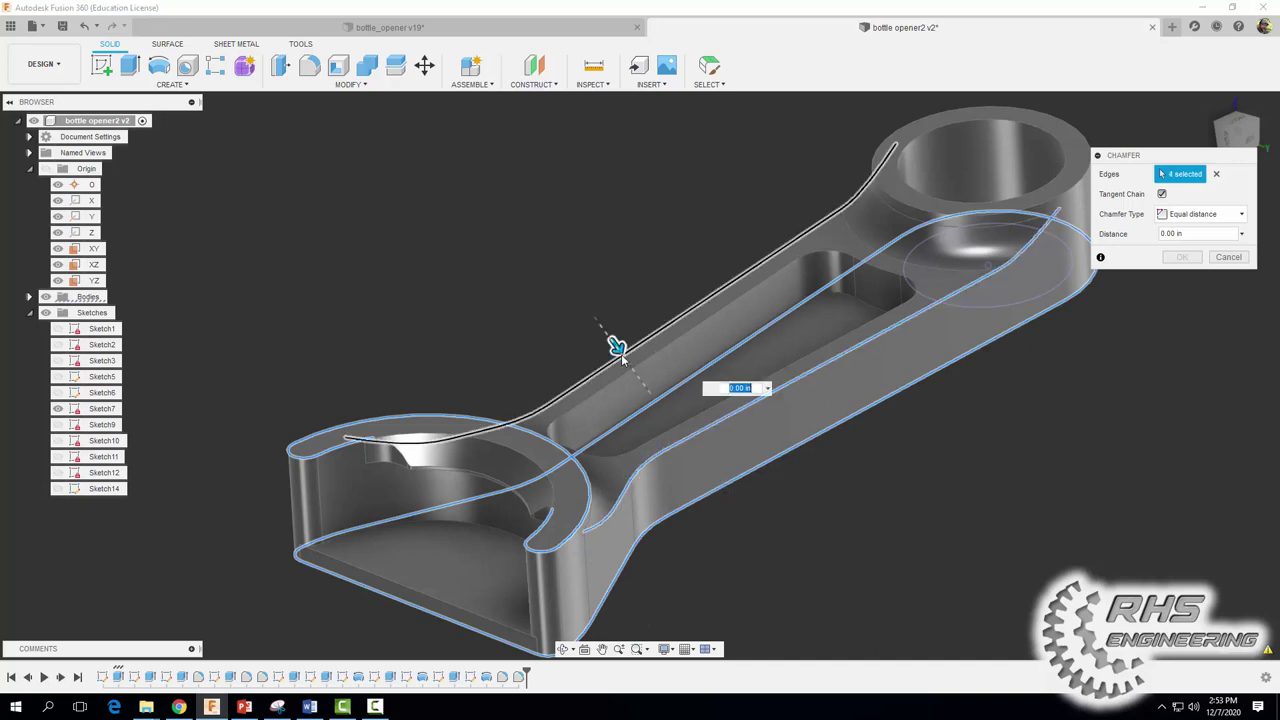
pyautogui.click(764, 285)
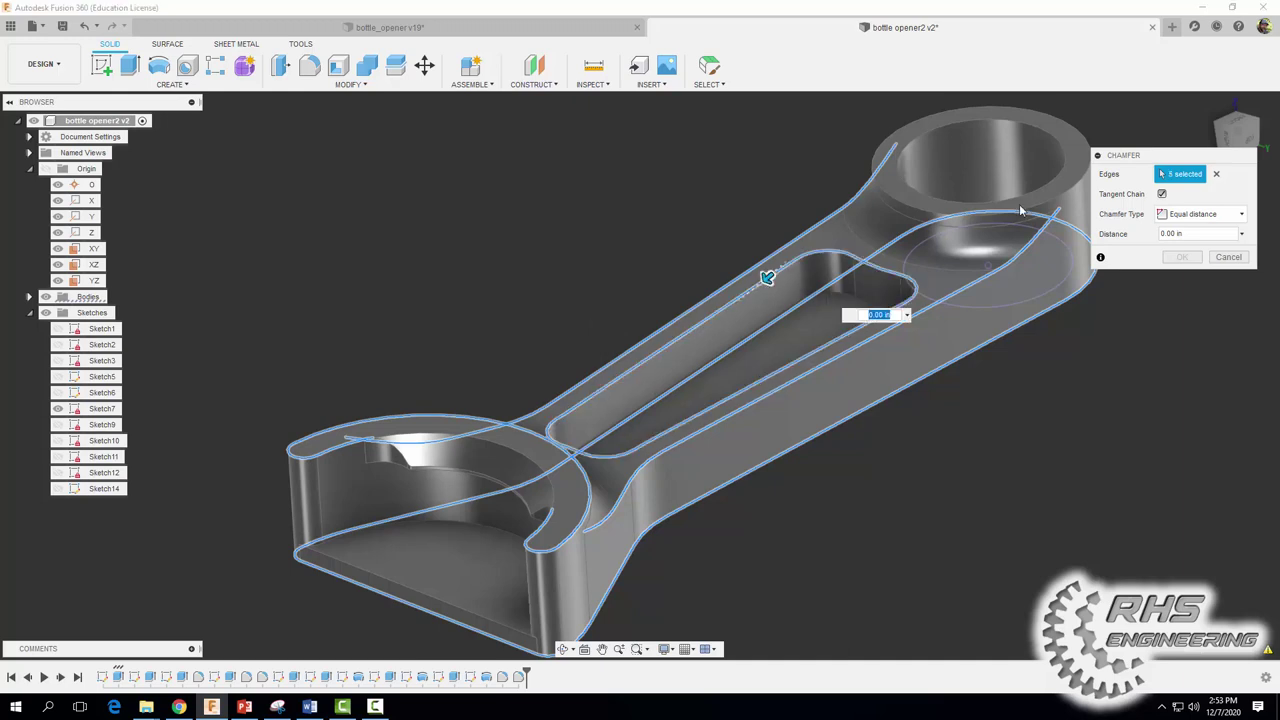
pyautogui.click(1068, 186)
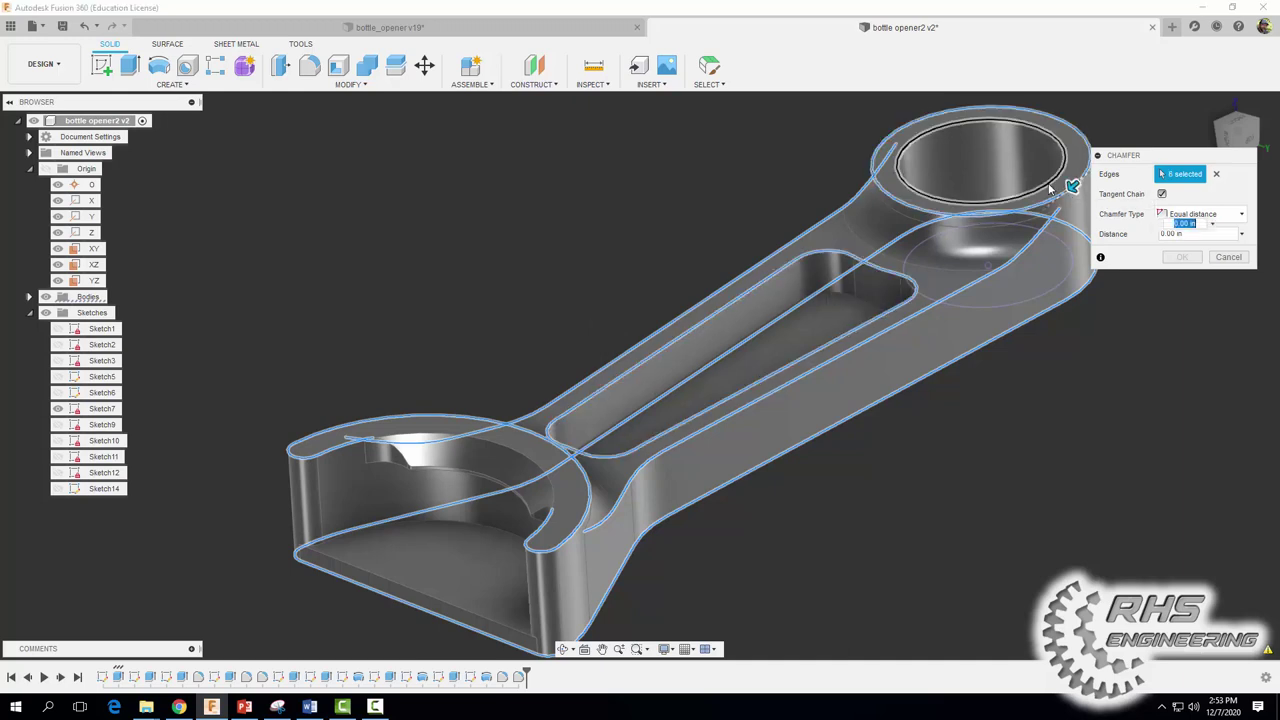
pyautogui.click(1052, 186)
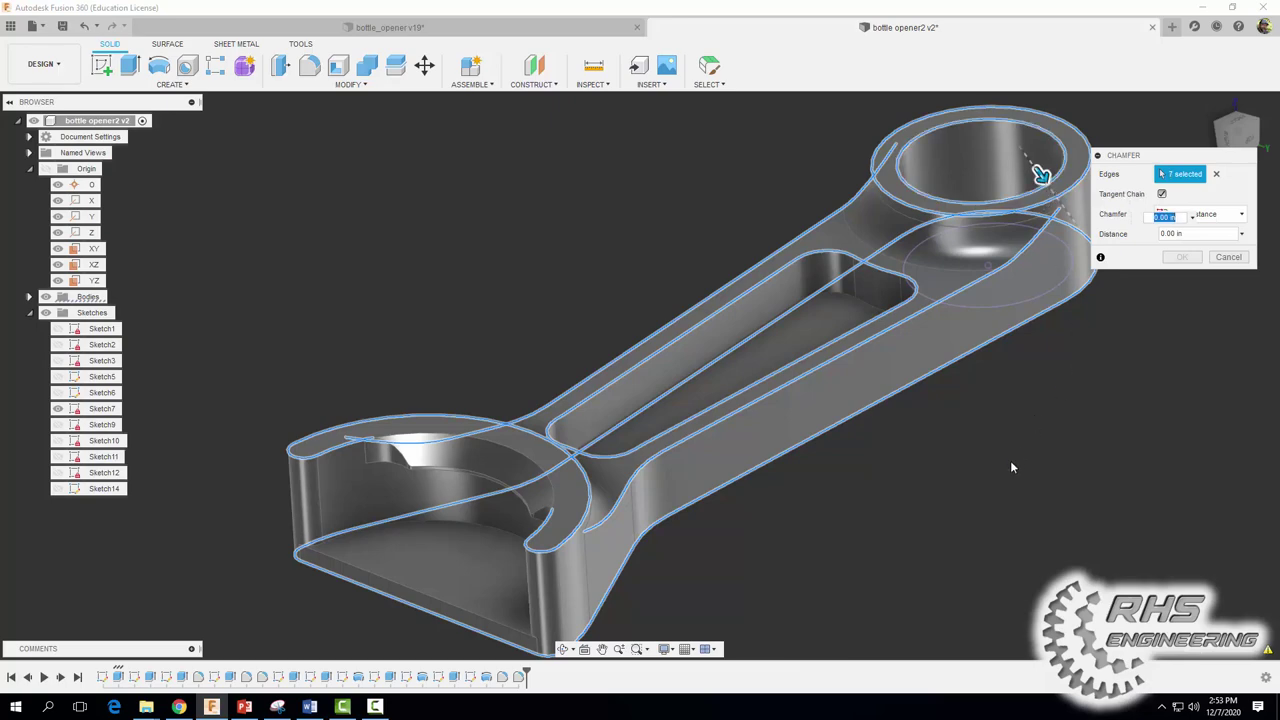
# Add the underside perimeter edge and apply the 0.02 in chamfer
pyautogui.moveTo(996, 465)
pyautogui.keyDown('shift'); pyautogui.mouseDown(button='middle')
pyautogui.moveTo(1000, 400)
pyautogui.moveTo(1013, 466)
pyautogui.mouseUp(button='middle'); pyautogui.keyUp('shift')
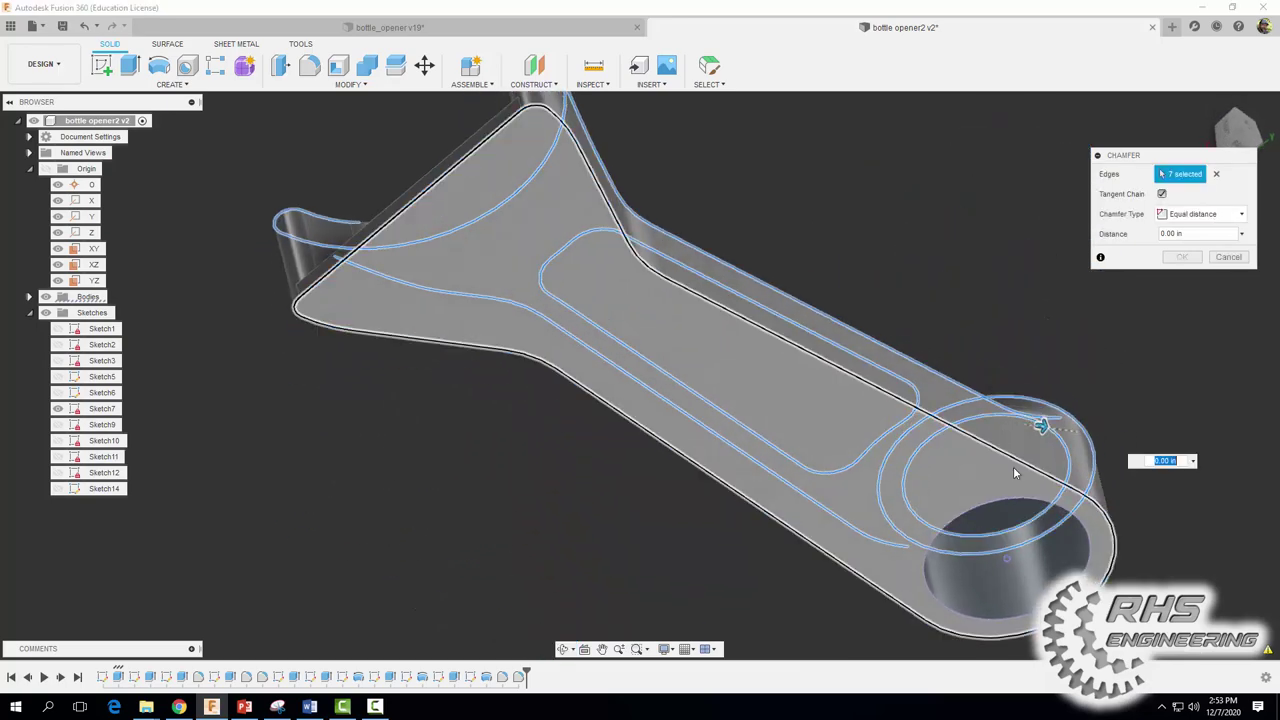
pyautogui.click(1013, 466)
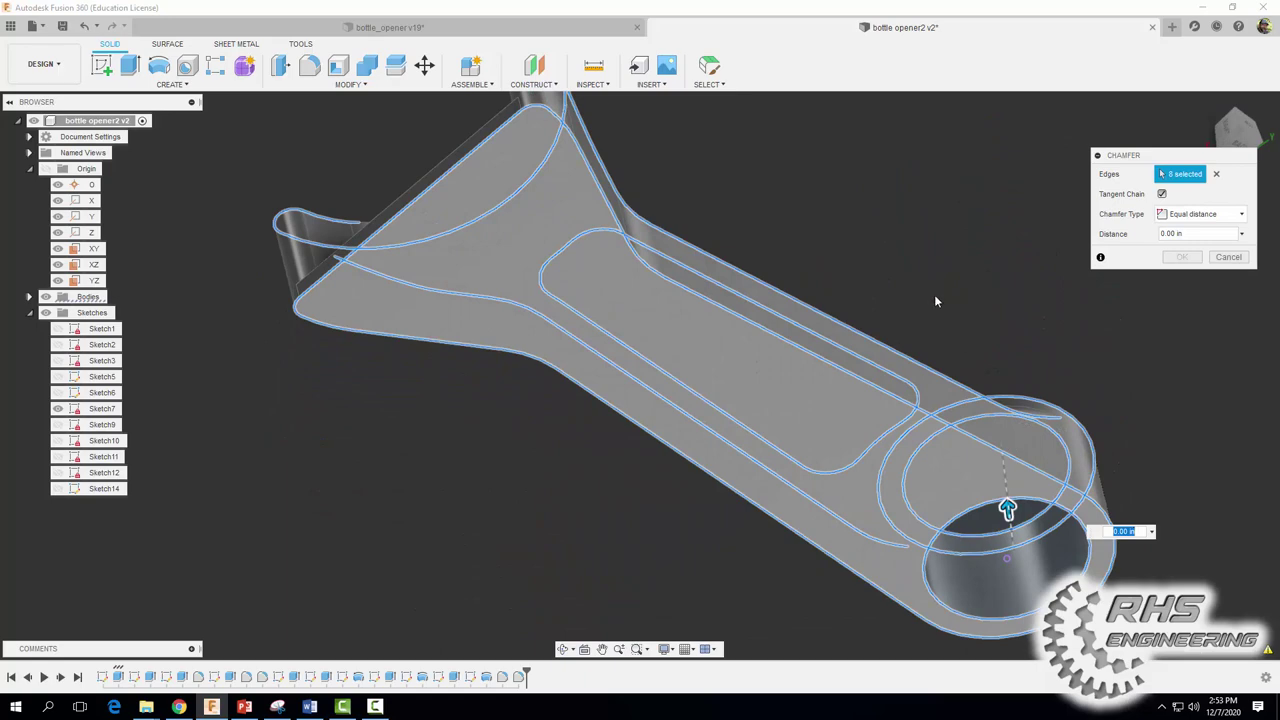
pyautogui.keyDown('shift'); pyautogui.moveTo(936, 301); pyautogui.dragTo(960, 287, button='middle'); pyautogui.keyUp('shift')
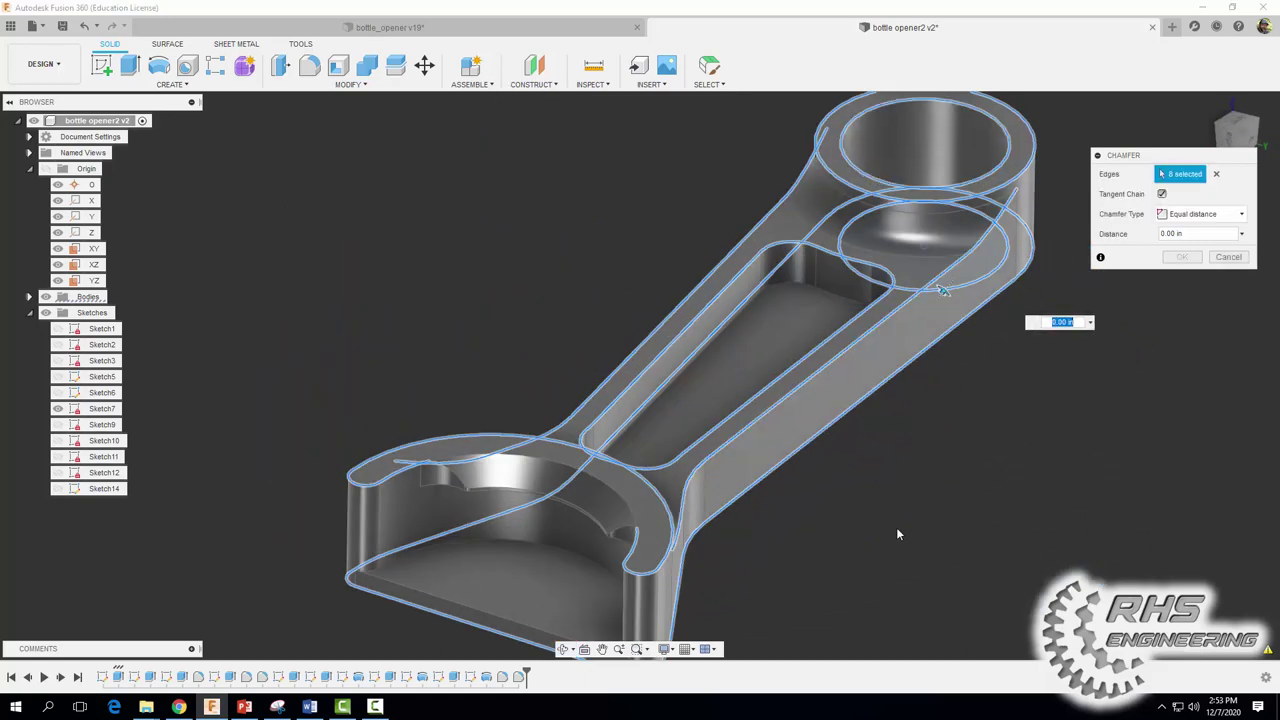
pyautogui.keyDown('shift'); pyautogui.moveTo(897, 528); pyautogui.dragTo(560, 615, button='middle'); pyautogui.keyUp('shift')
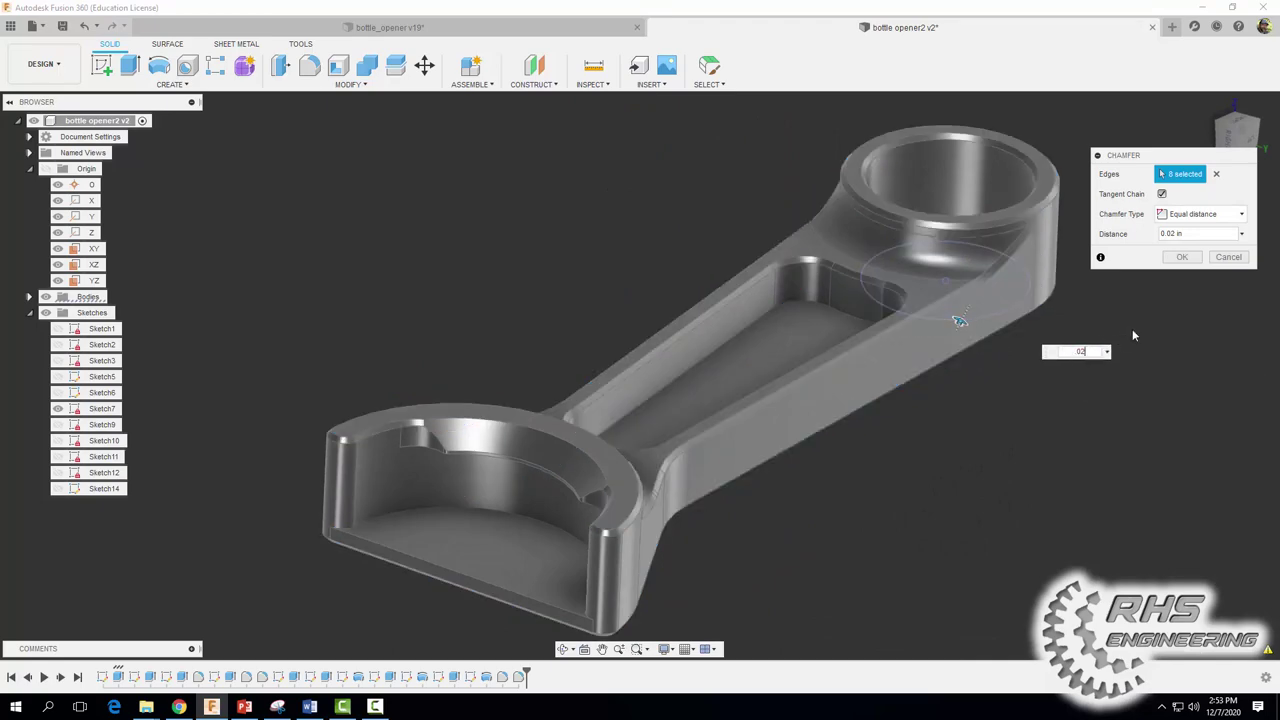
pyautogui.click(1183, 257)
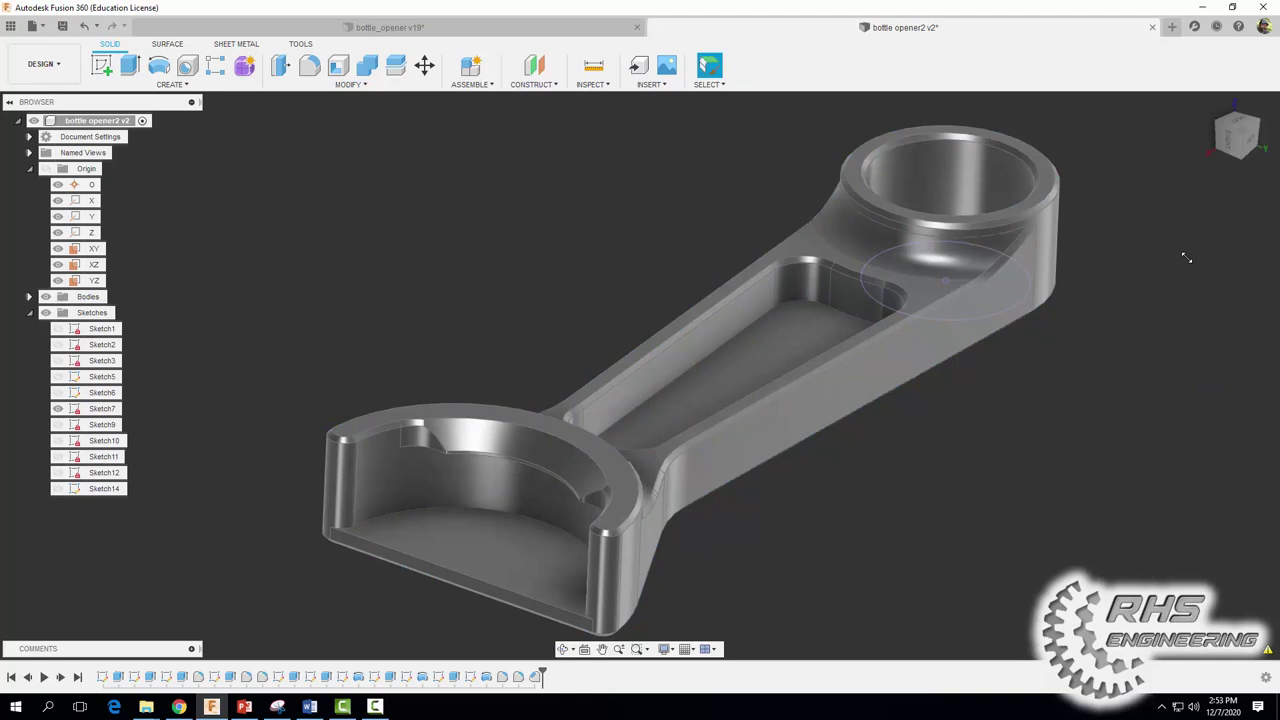
# Hide Sketch7 in the Browser, clear the selection, and orbit to the opener's underside
pyautogui.keyDown('shift'); pyautogui.moveTo(940, 461); pyautogui.dragTo(910, 513, button='middle'); pyautogui.keyUp('shift')
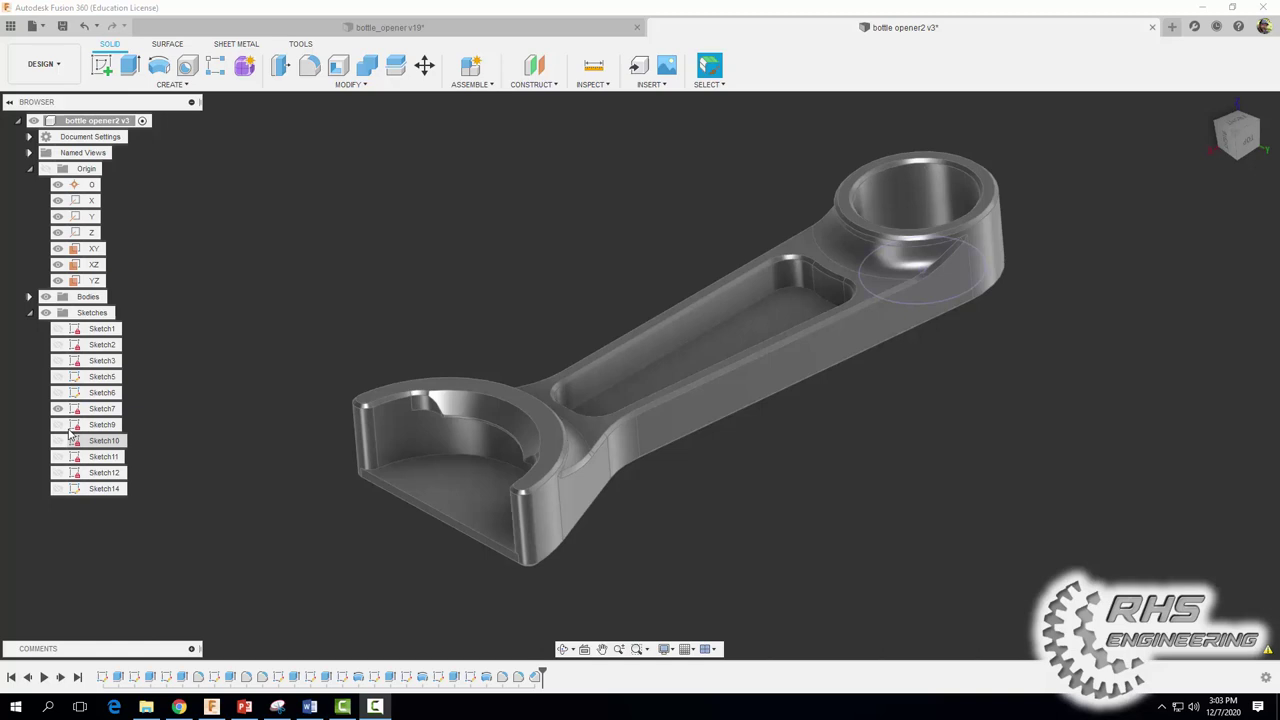
pyautogui.click(60, 410)
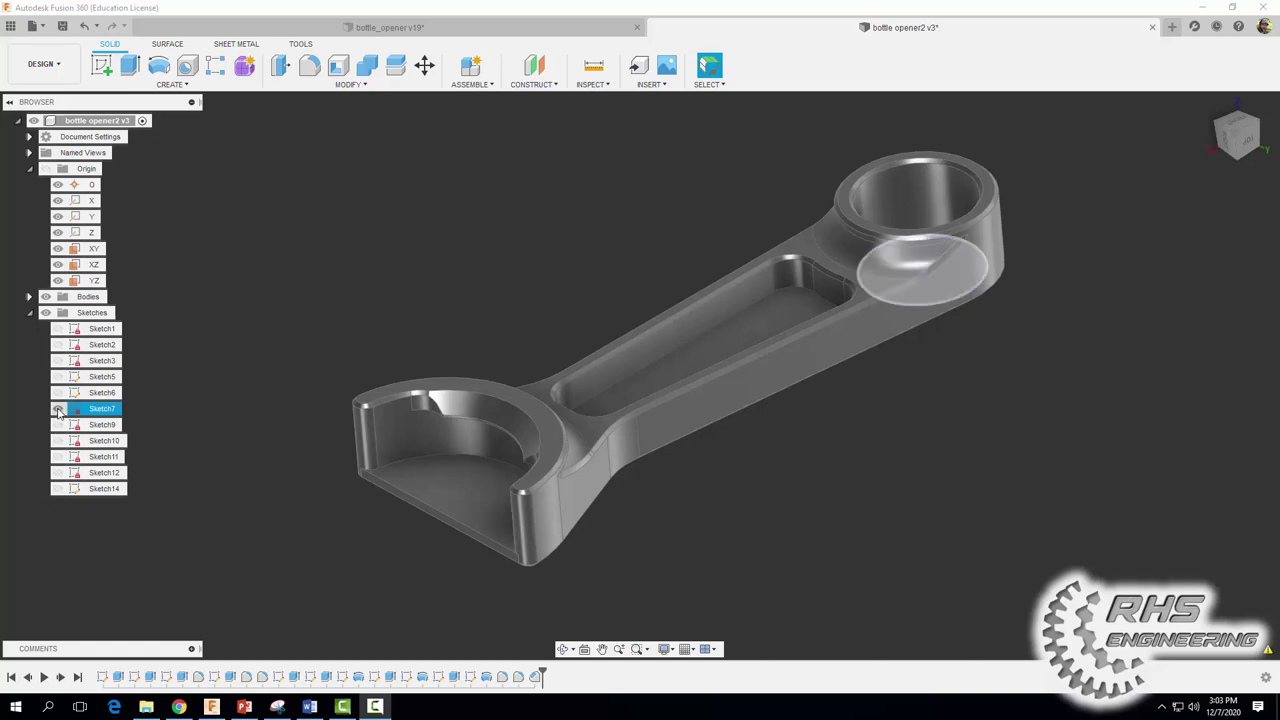
pyautogui.click(598, 500)
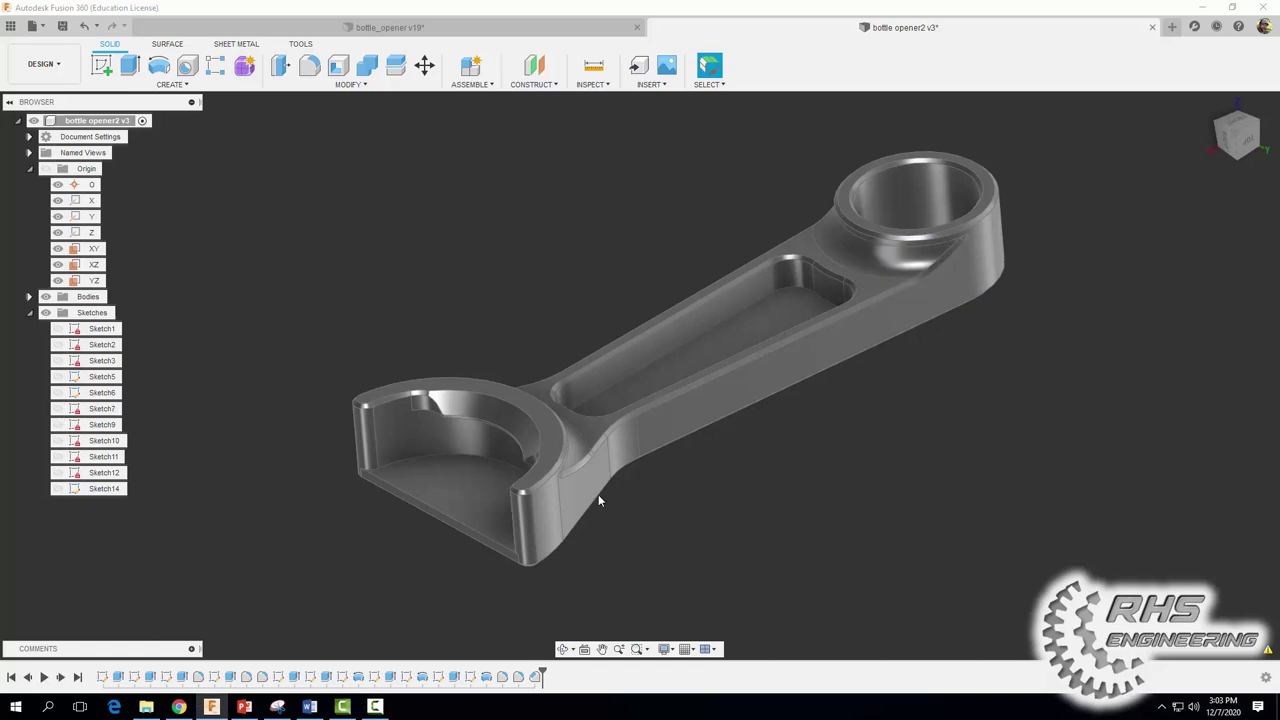
pyautogui.moveTo(936, 540)
pyautogui.keyDown('shift'); pyautogui.mouseDown(button='middle')
pyautogui.moveTo(1042, 392)
pyautogui.moveTo(600, 250)
pyautogui.mouseUp(button='middle'); pyautogui.keyUp('shift')
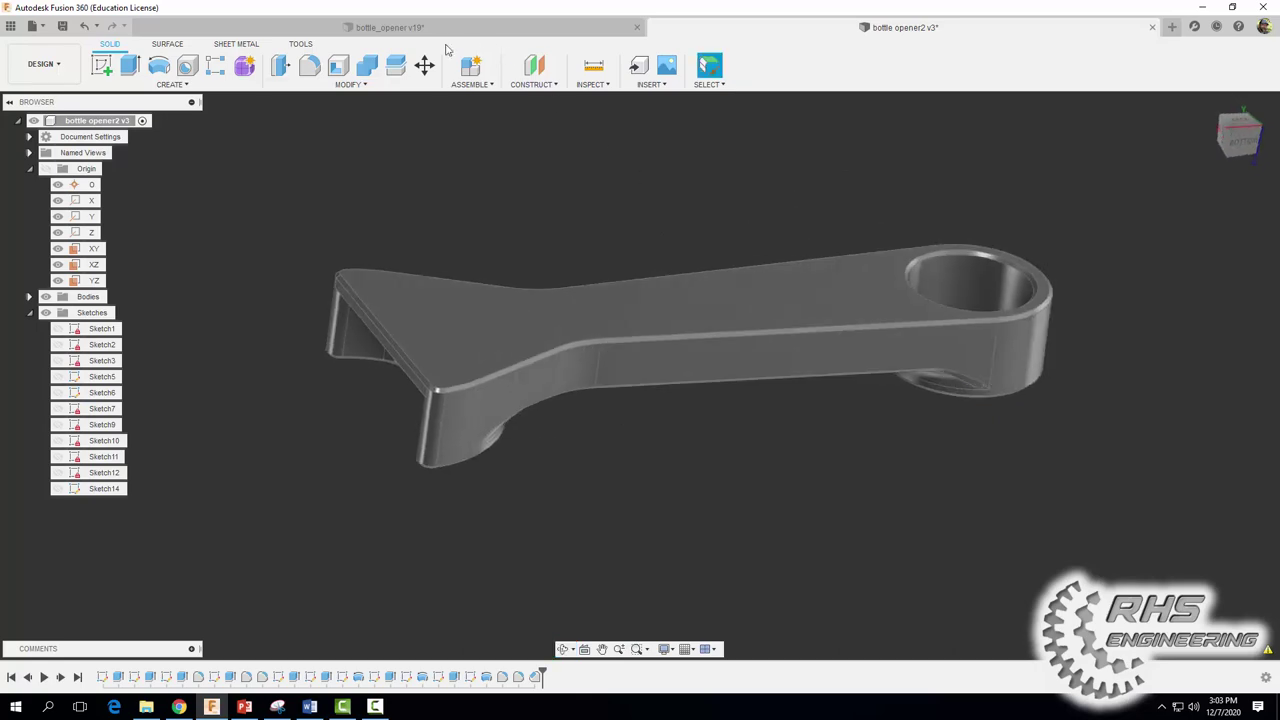
# Start Sketch15 on the bottle opener's flat underside face
pyautogui.click(103, 66)
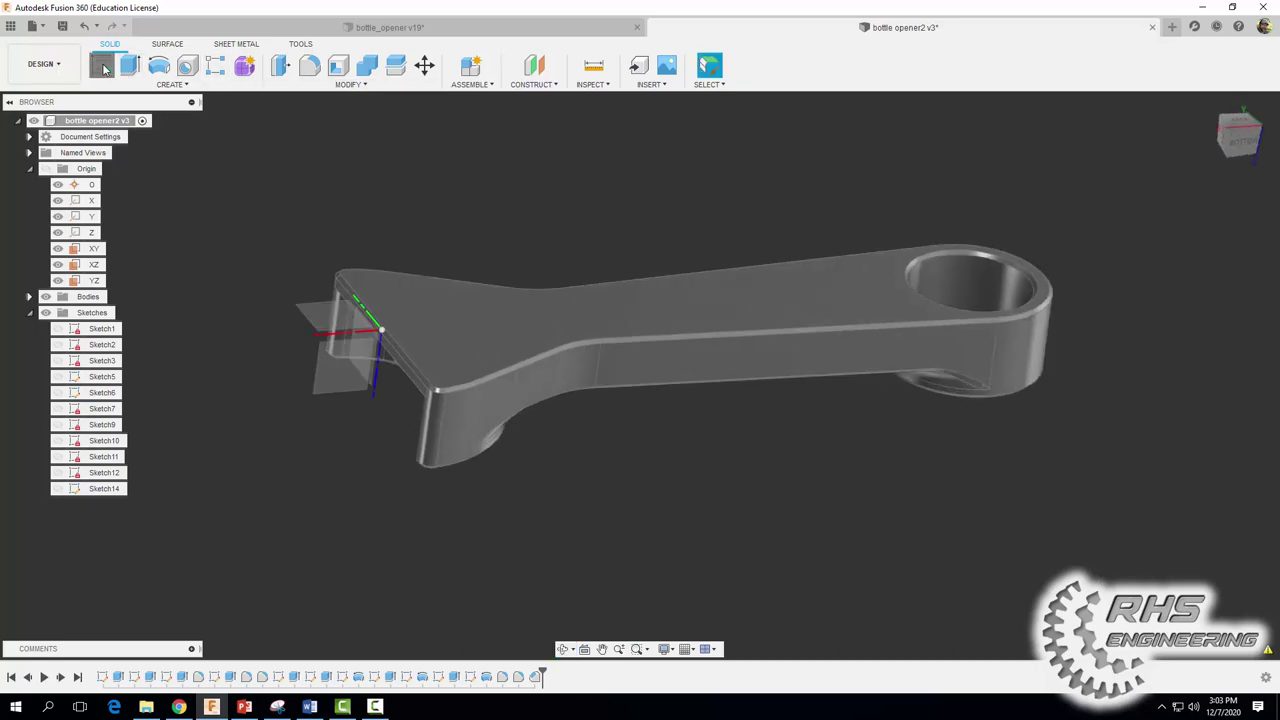
pyautogui.click(662, 318)
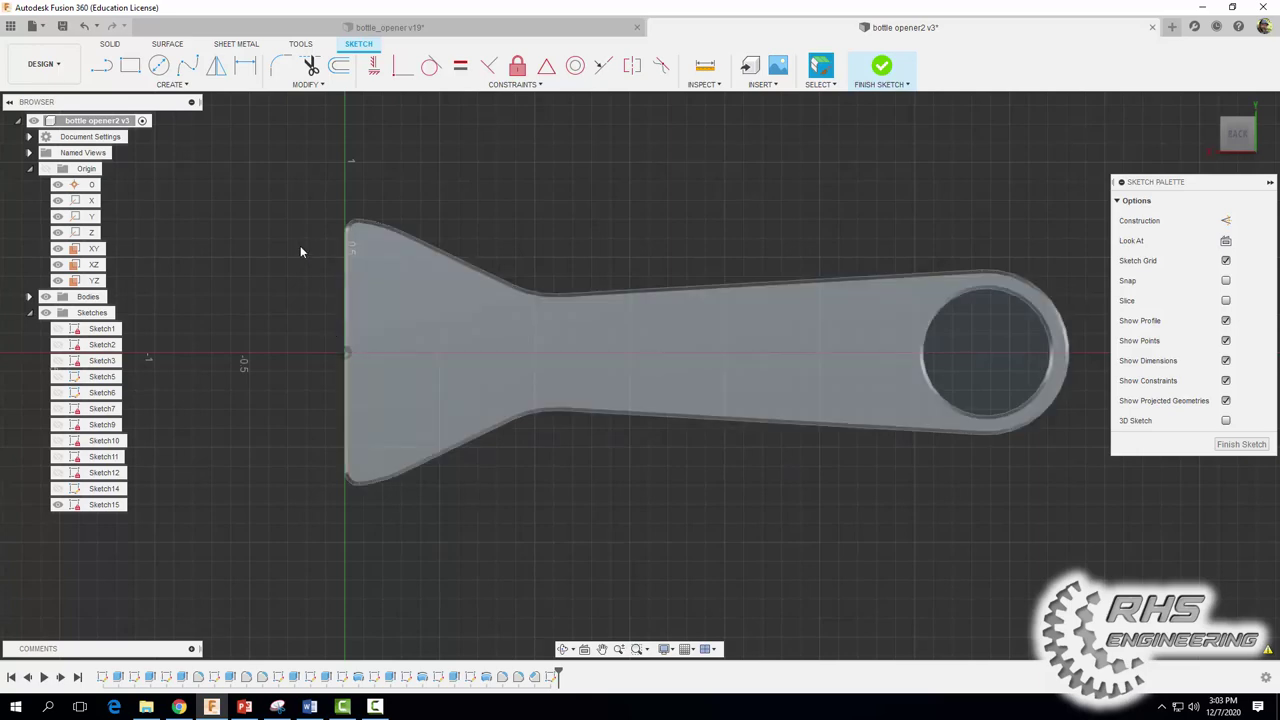
# Draw a text box across the handle with height 14 and horizontally centred text
pyautogui.click(172, 84)
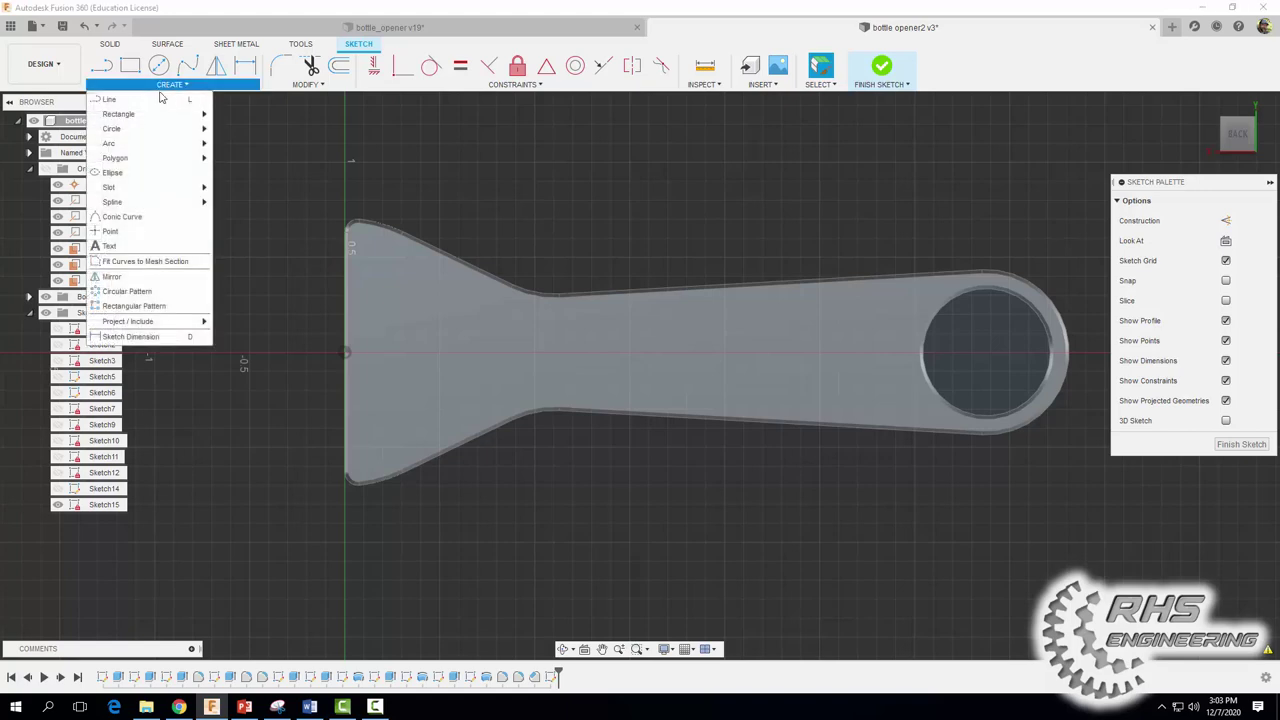
pyautogui.click(111, 248)
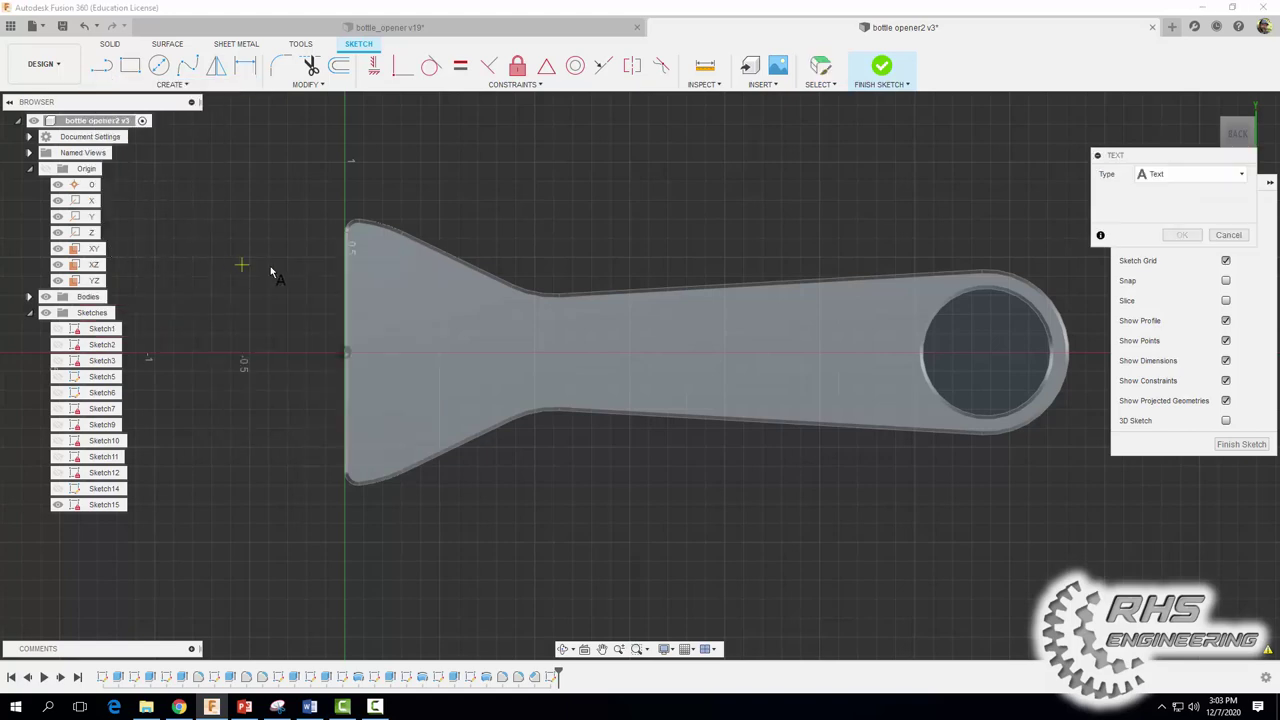
pyautogui.click(386, 297)
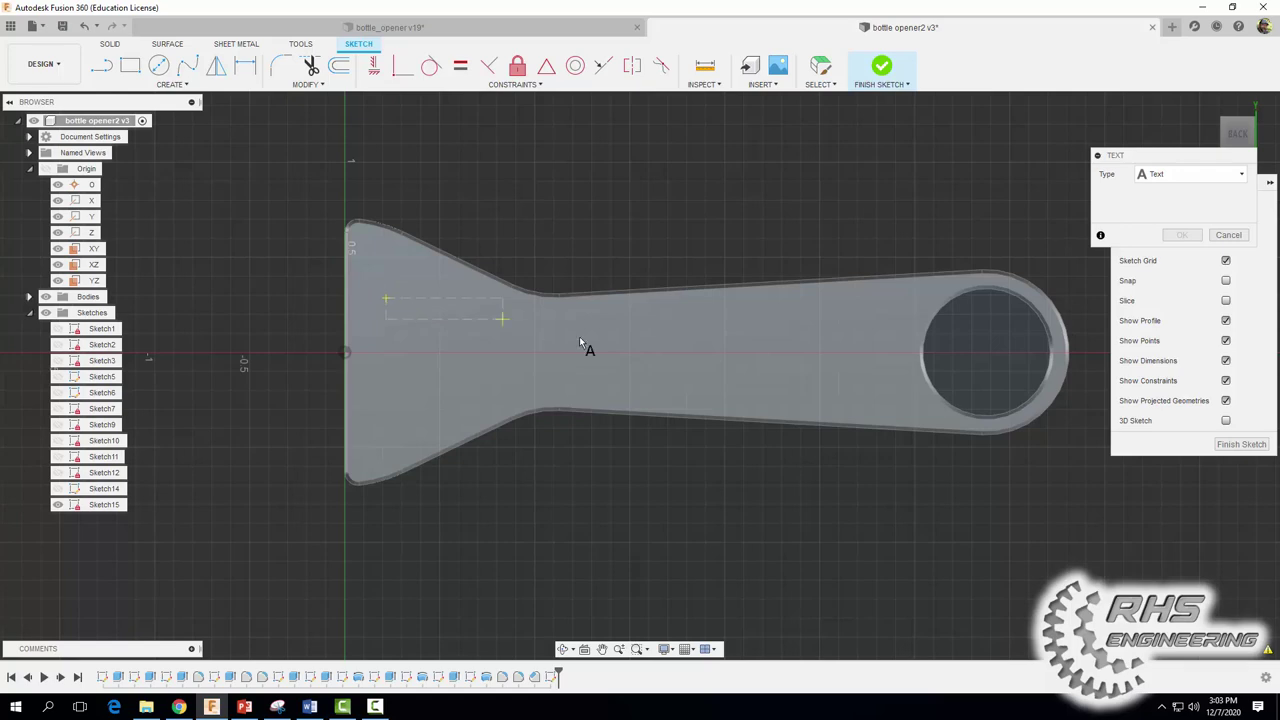
pyautogui.click(915, 406)
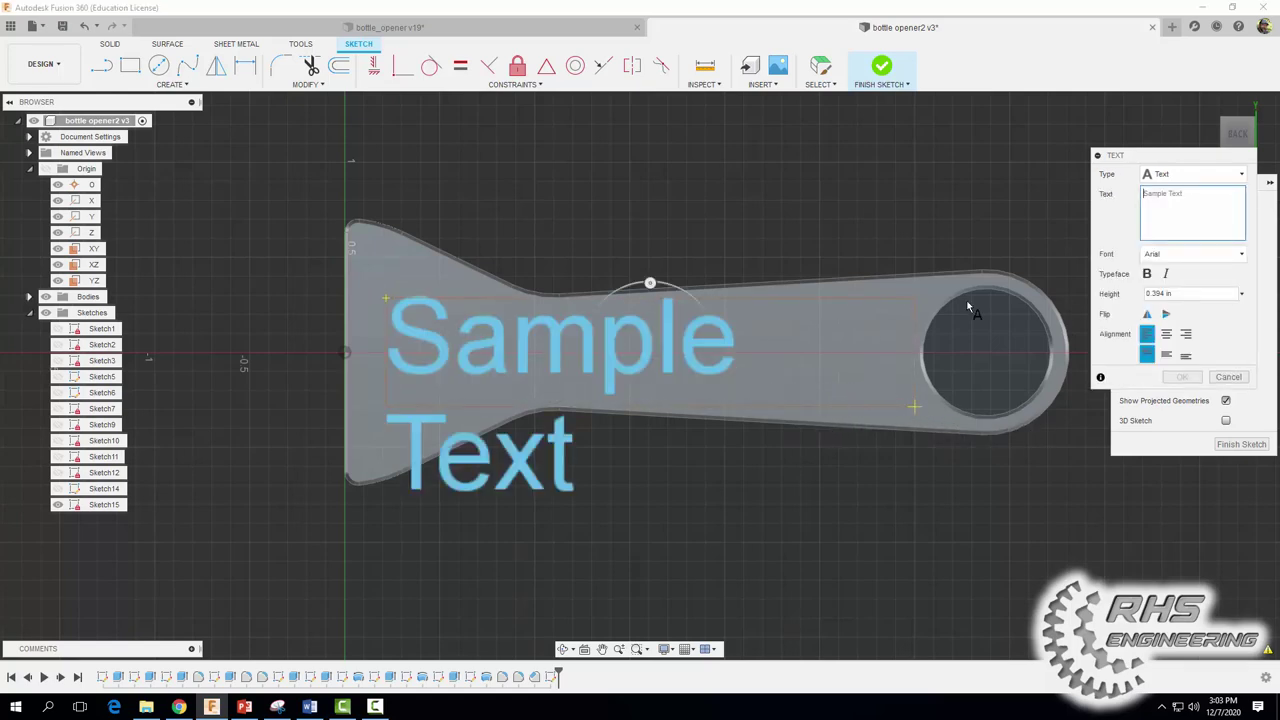
pyautogui.click(1173, 293)
pyautogui.moveTo(1173, 293); pyautogui.dragTo(1137, 293)
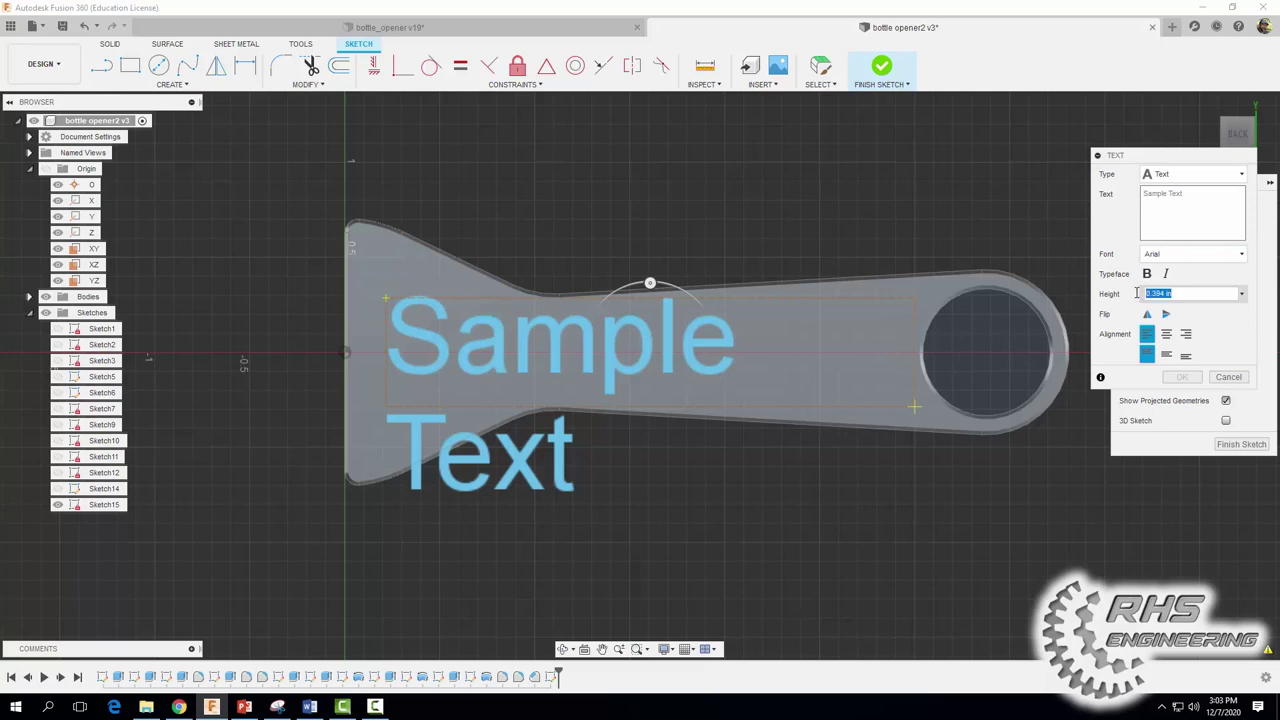
pyautogui.write('14')
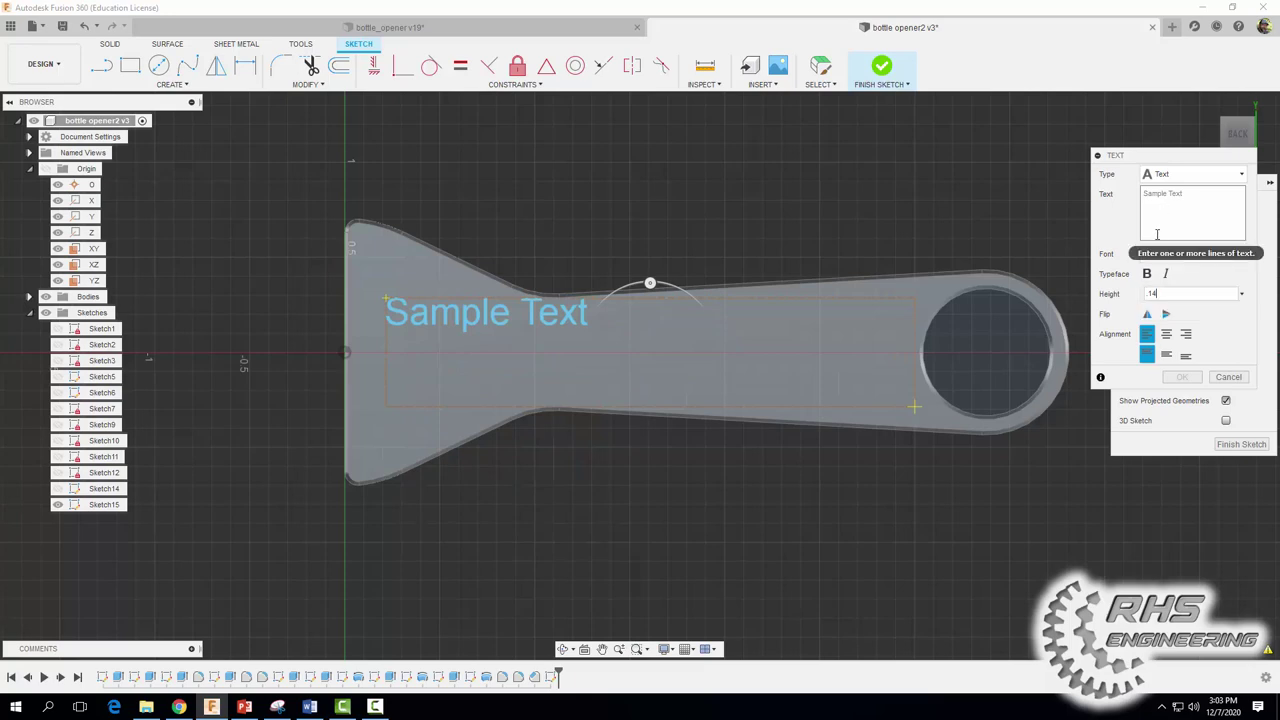
pyautogui.click(1167, 335)
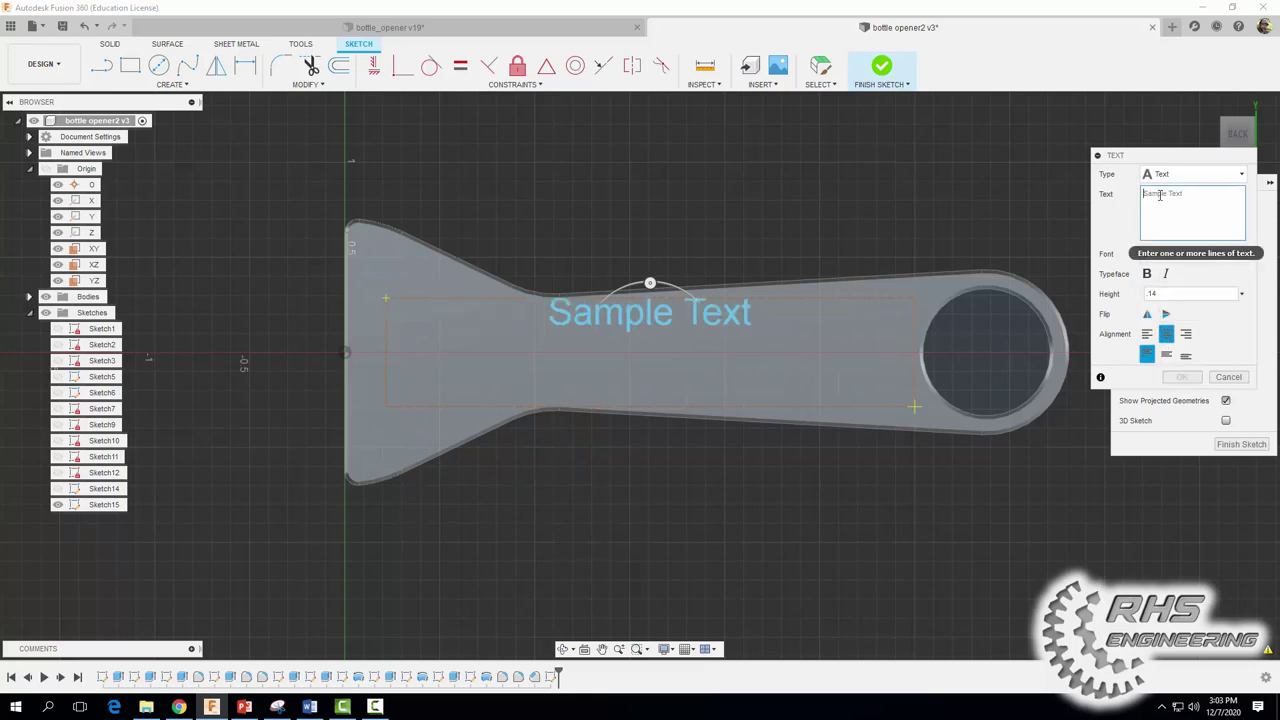
# Enter 'Your Name HERE' as the text, correct the typo, and commit it
pyautogui.write('Your')
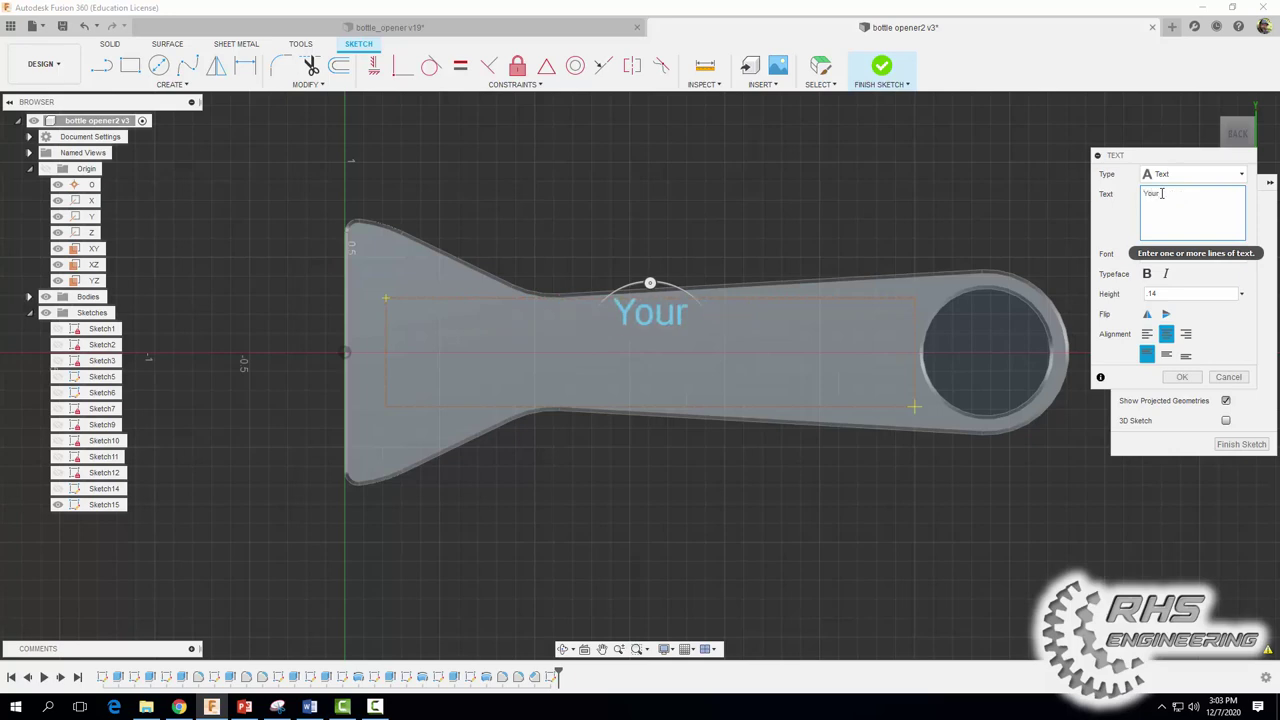
pyautogui.write(' Name HRE')
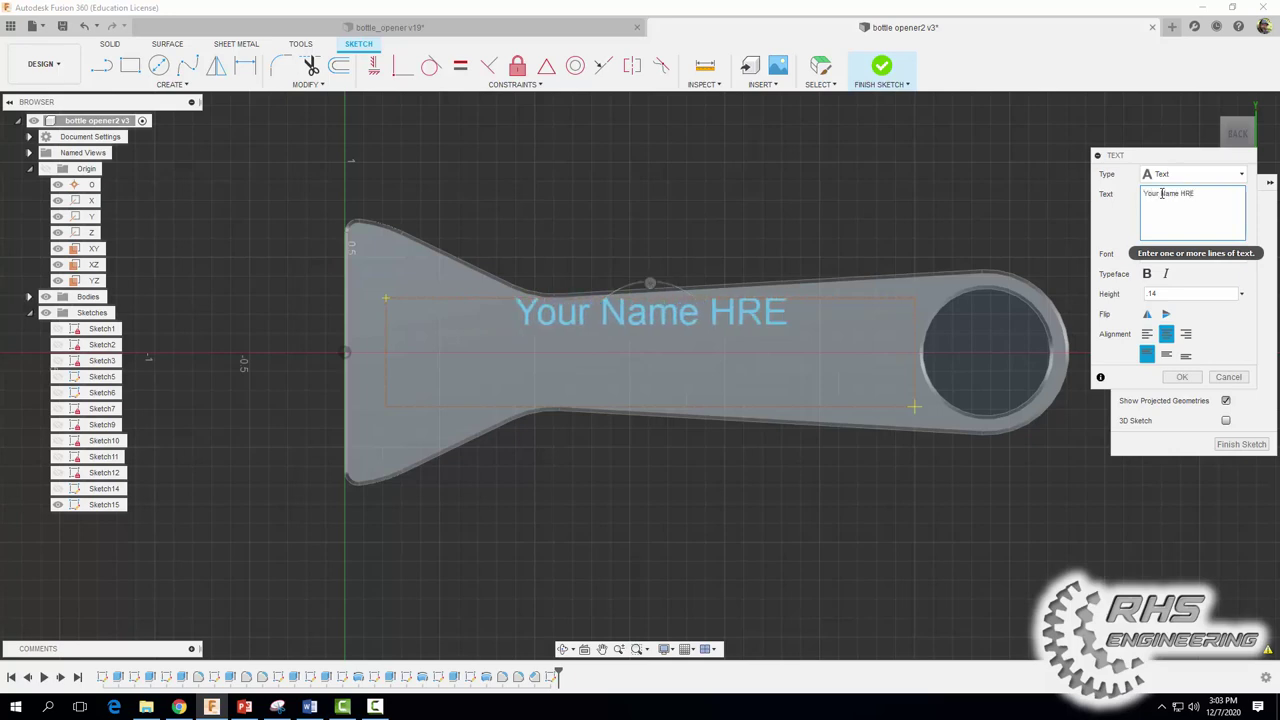
pyautogui.press('BackSpace')
pyautogui.press('BackSpace')
pyautogui.write('ERE')
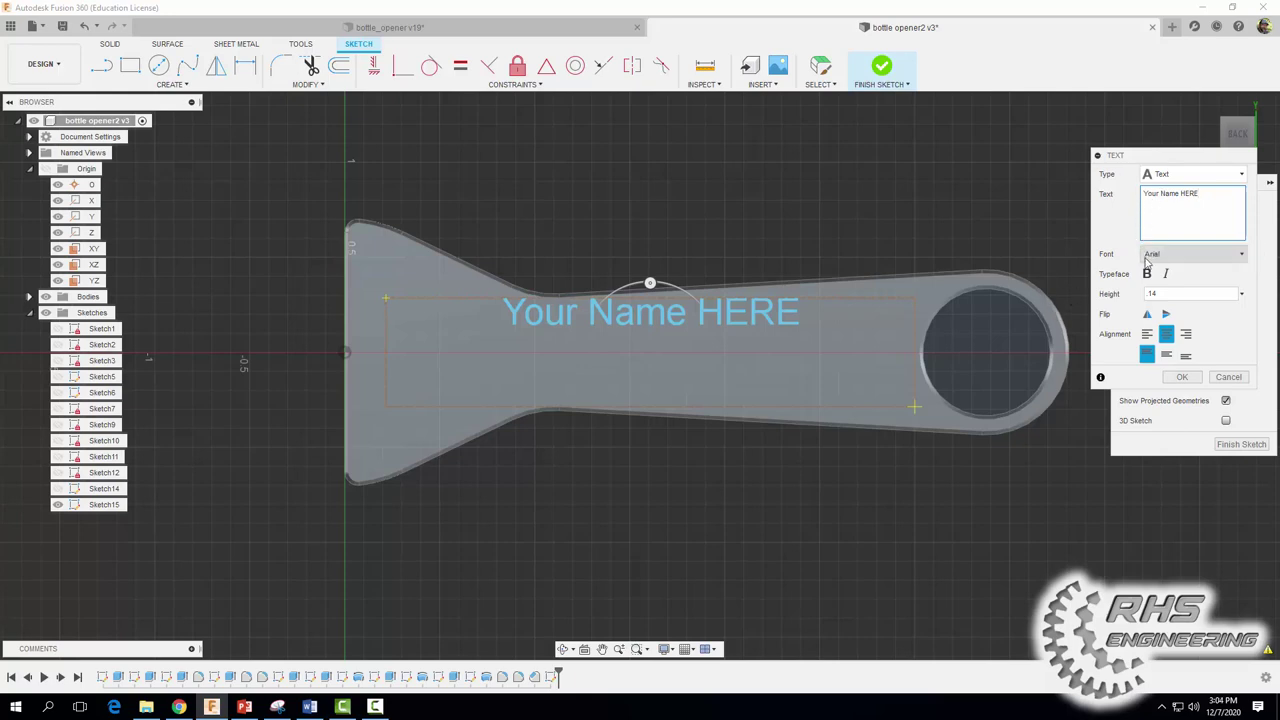
pyautogui.doubleClick(1158, 292)
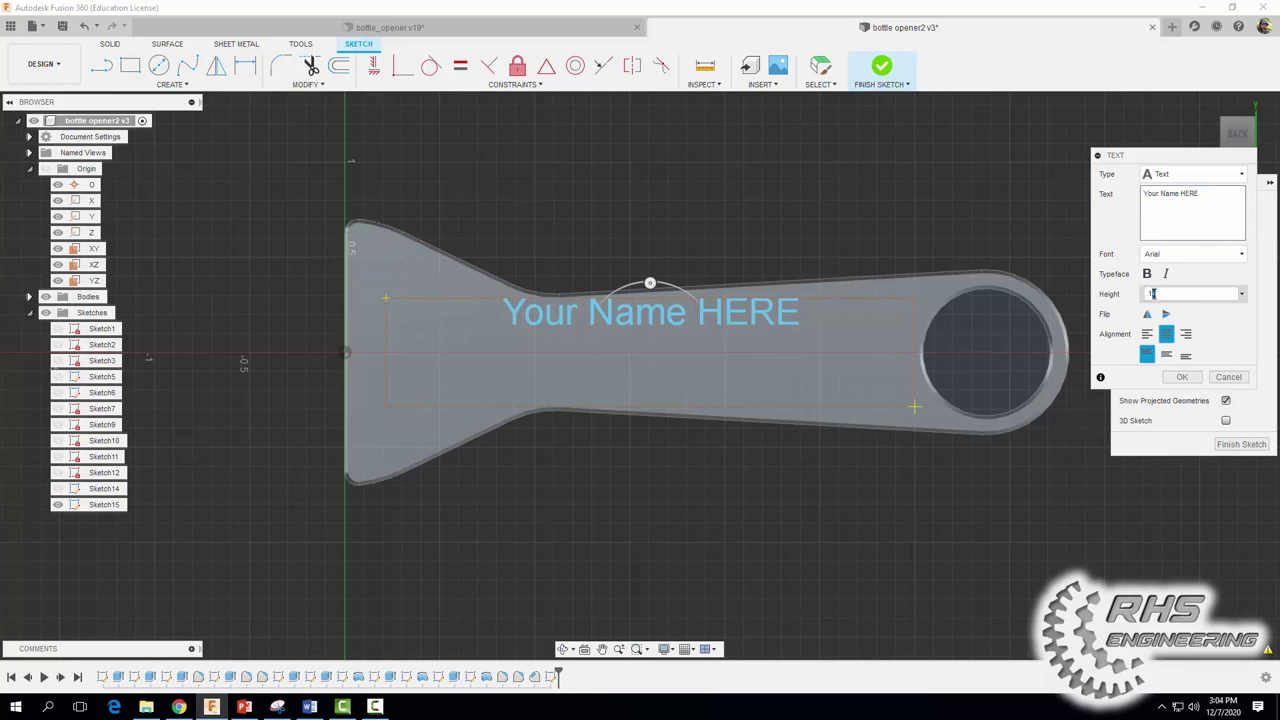
pyautogui.press('Return')
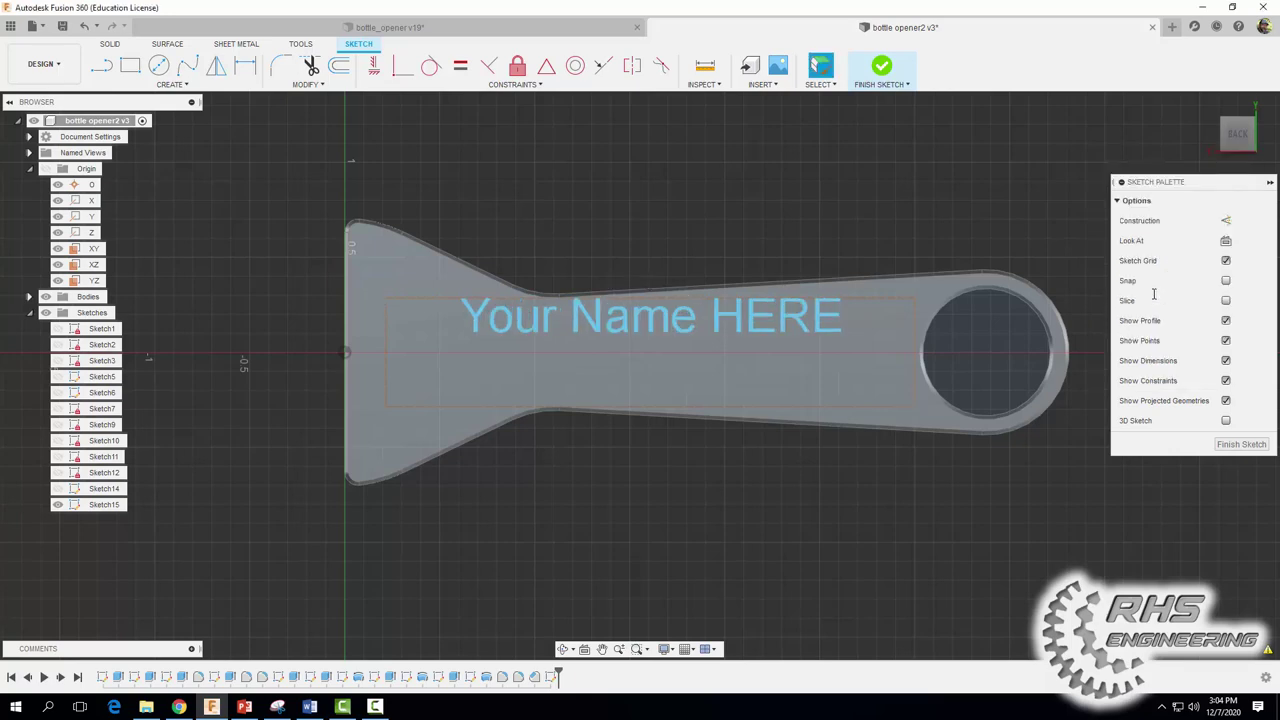
# Edit the 'Your Name HERE' text and change its Height from 0.18 to .2 in
pyautogui.doubleClick(789, 316)
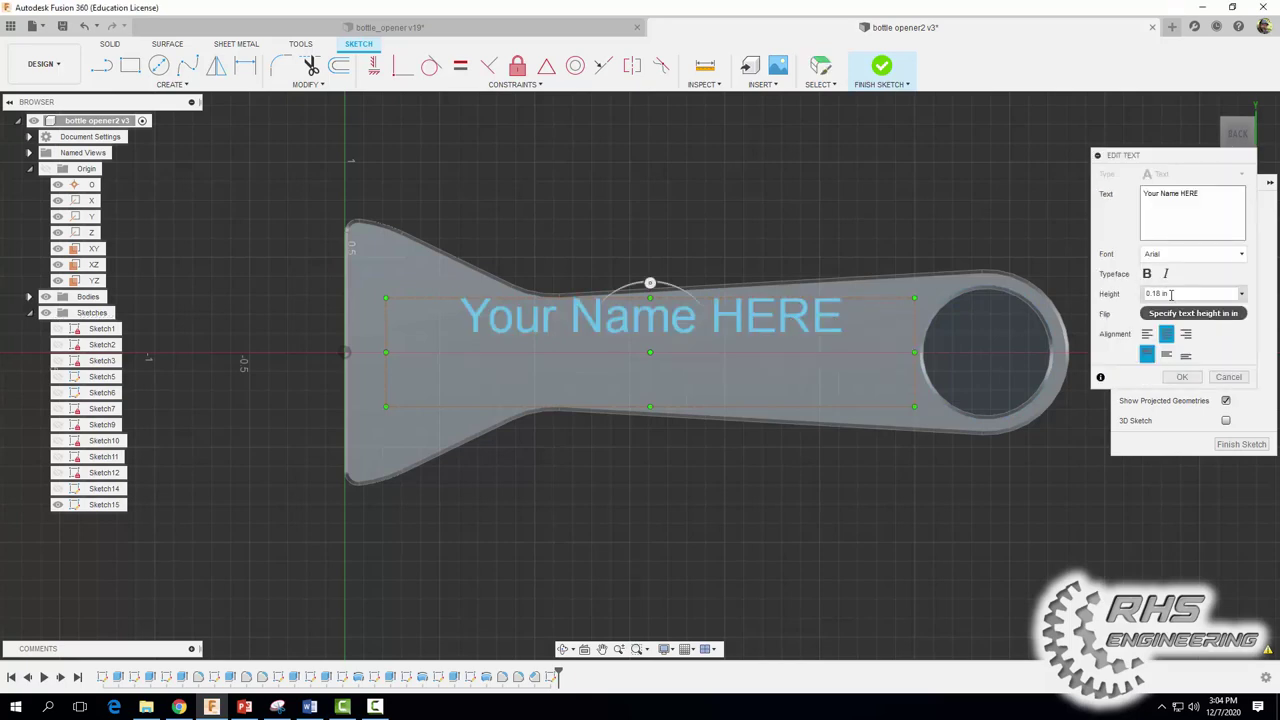
pyautogui.moveTo(1170, 294); pyautogui.dragTo(1140, 294)
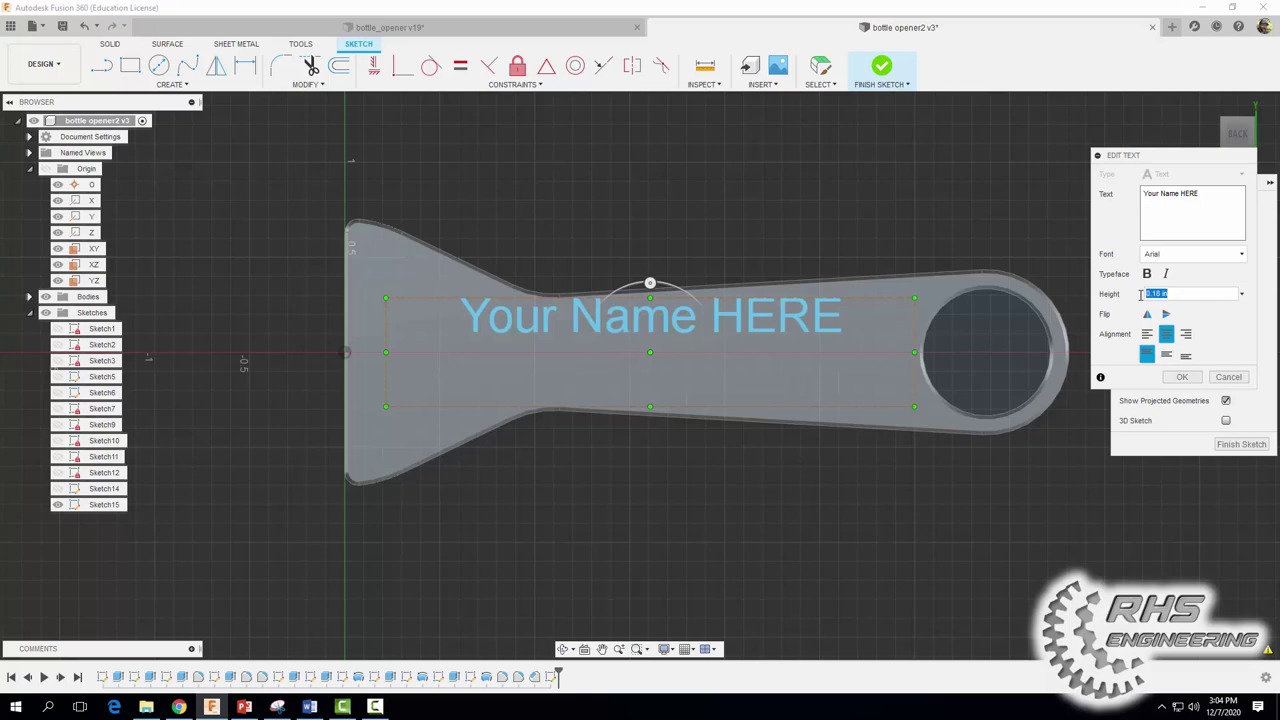
pyautogui.write('.2')
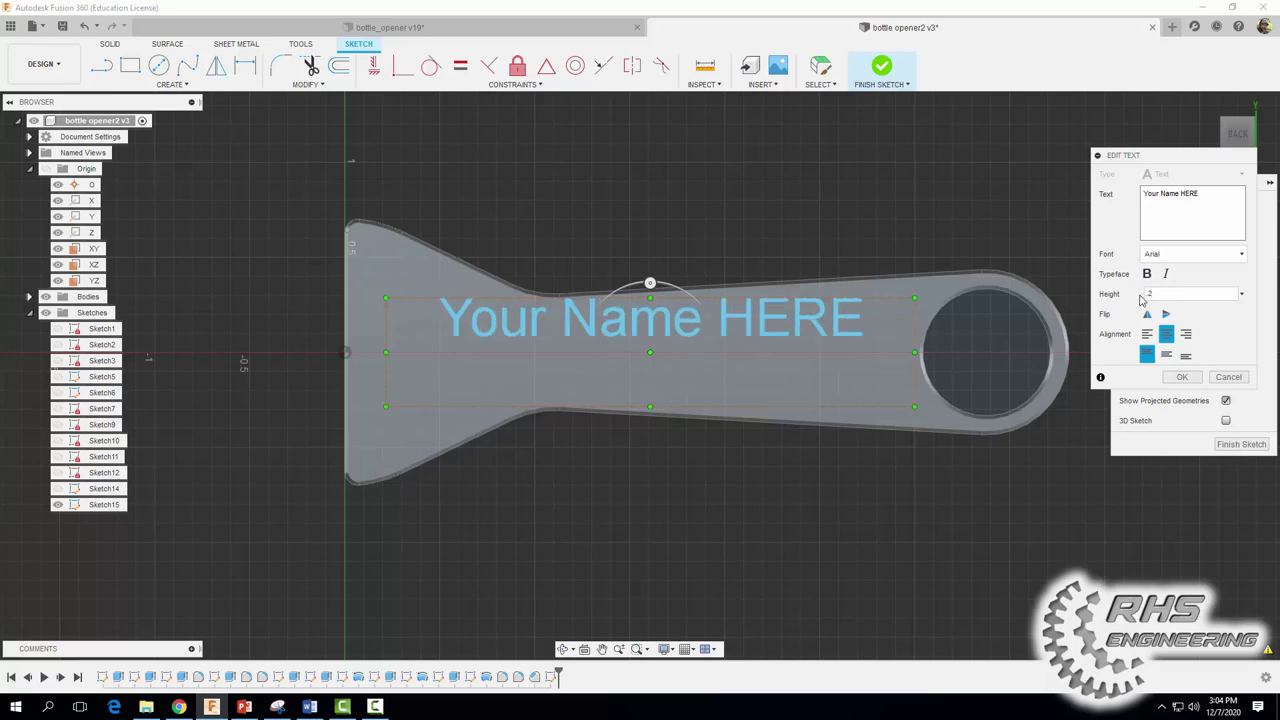
pyautogui.click(1184, 377)
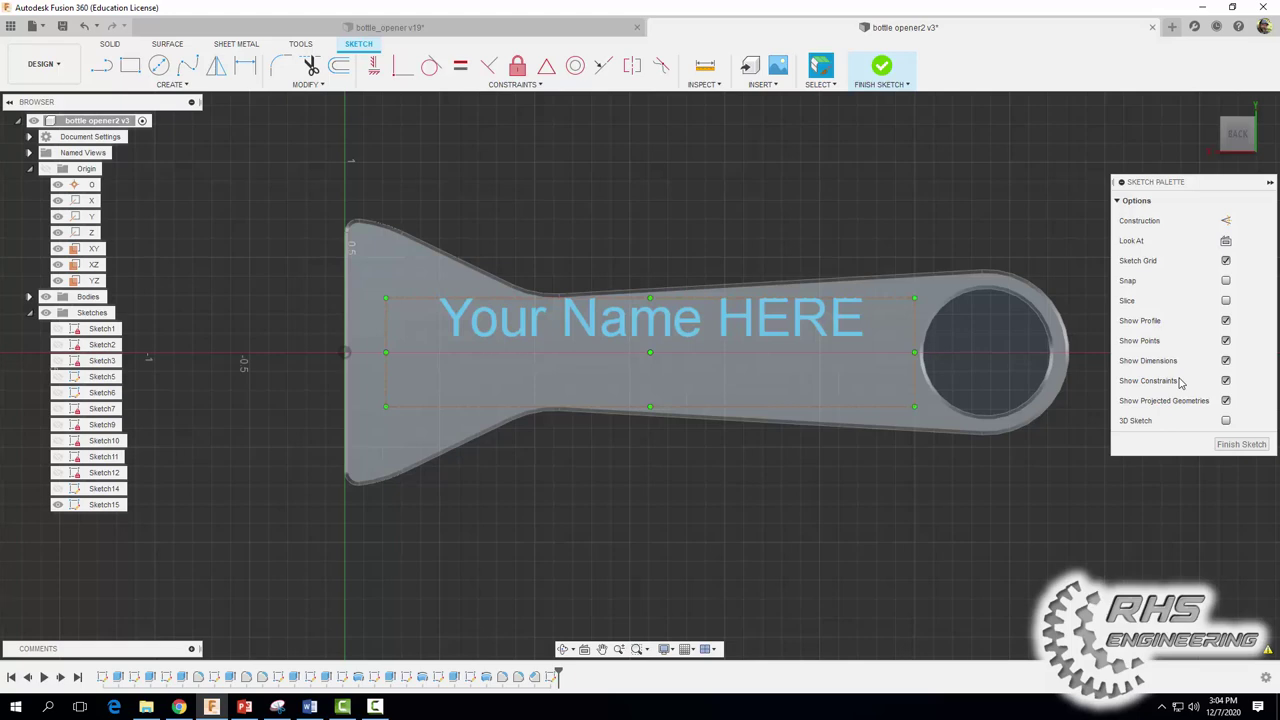
# Dimension the text box's left edge 0.217 in from the body's left edge
pyautogui.click(245, 65)
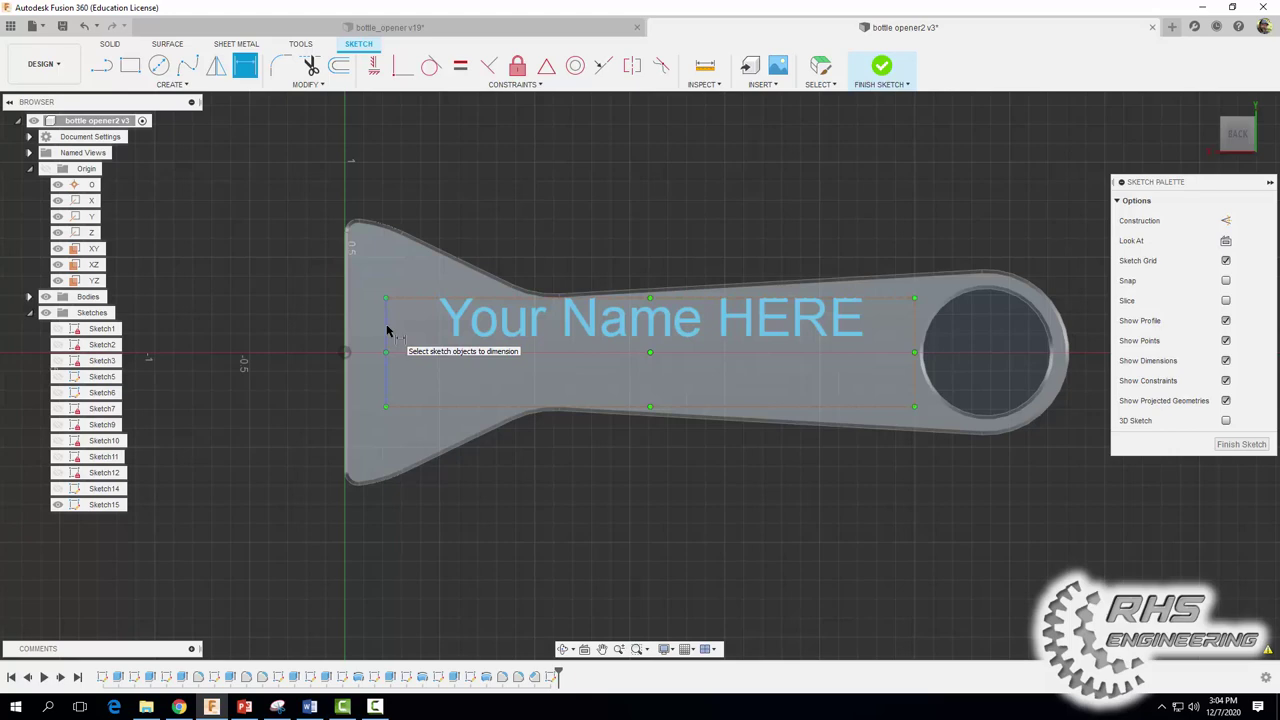
pyautogui.click(386, 330)
pyautogui.click(349, 325)
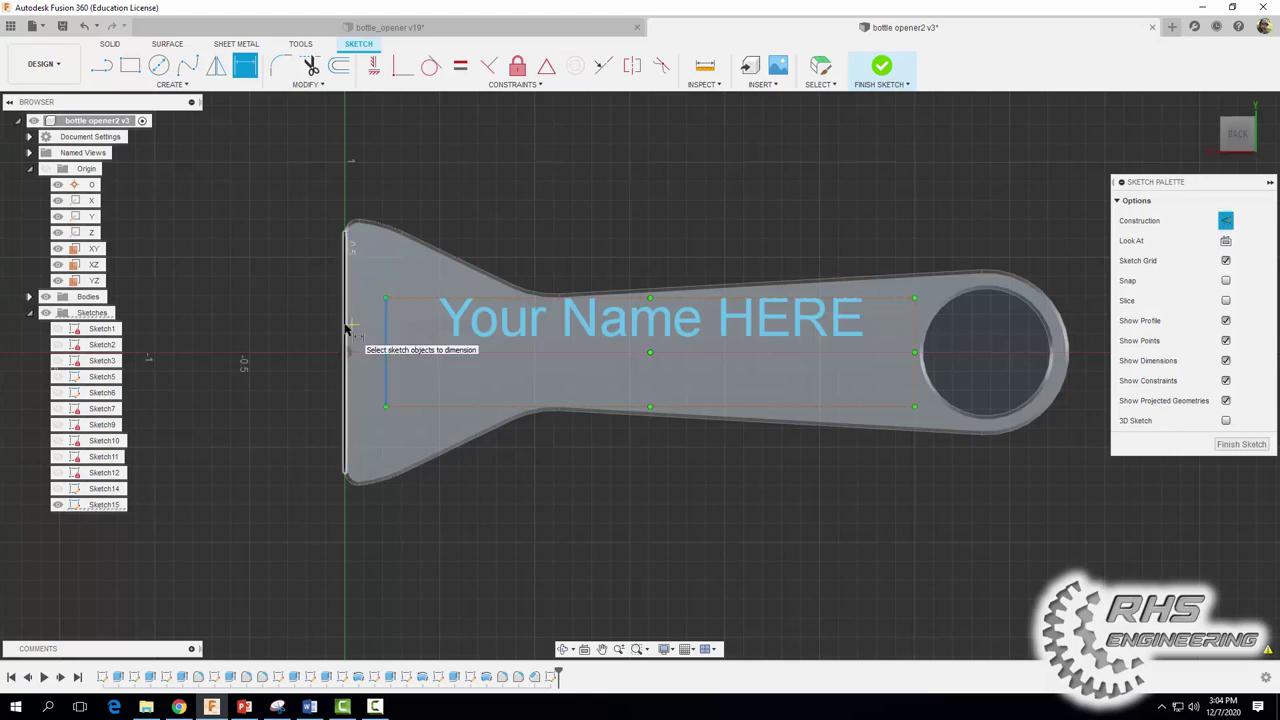
pyautogui.click(371, 592)
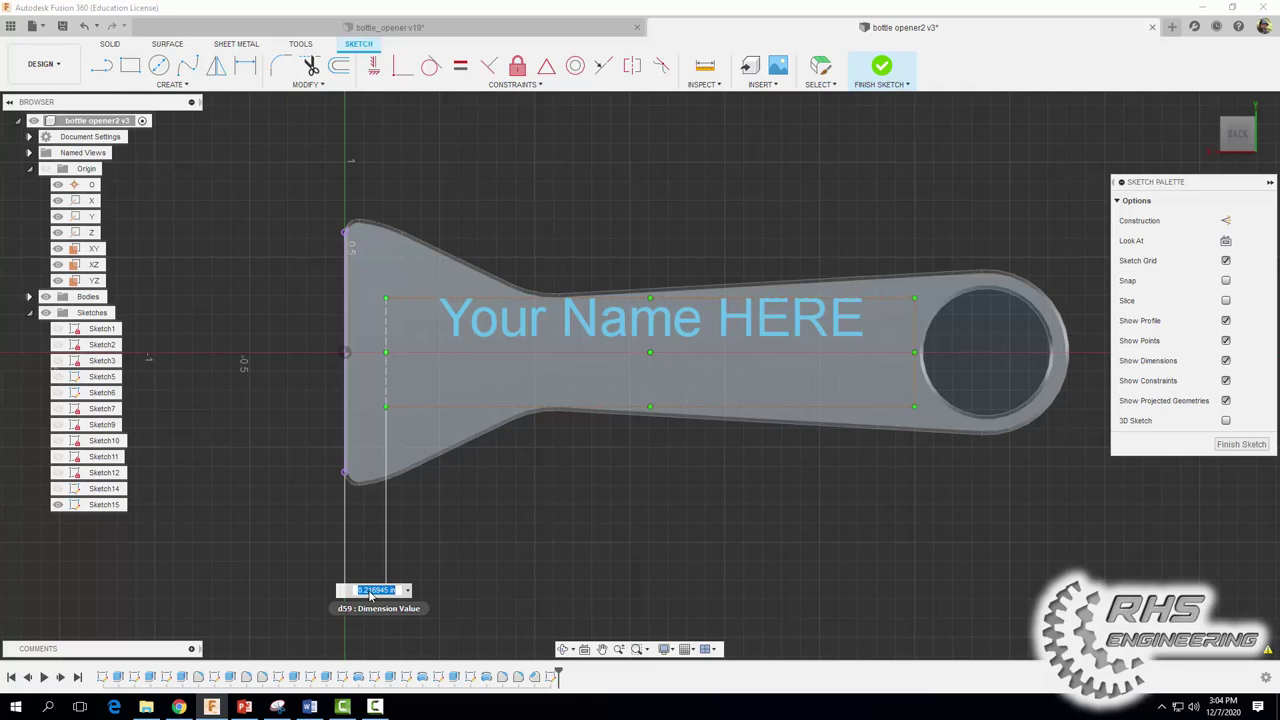
pyautogui.press('Return')
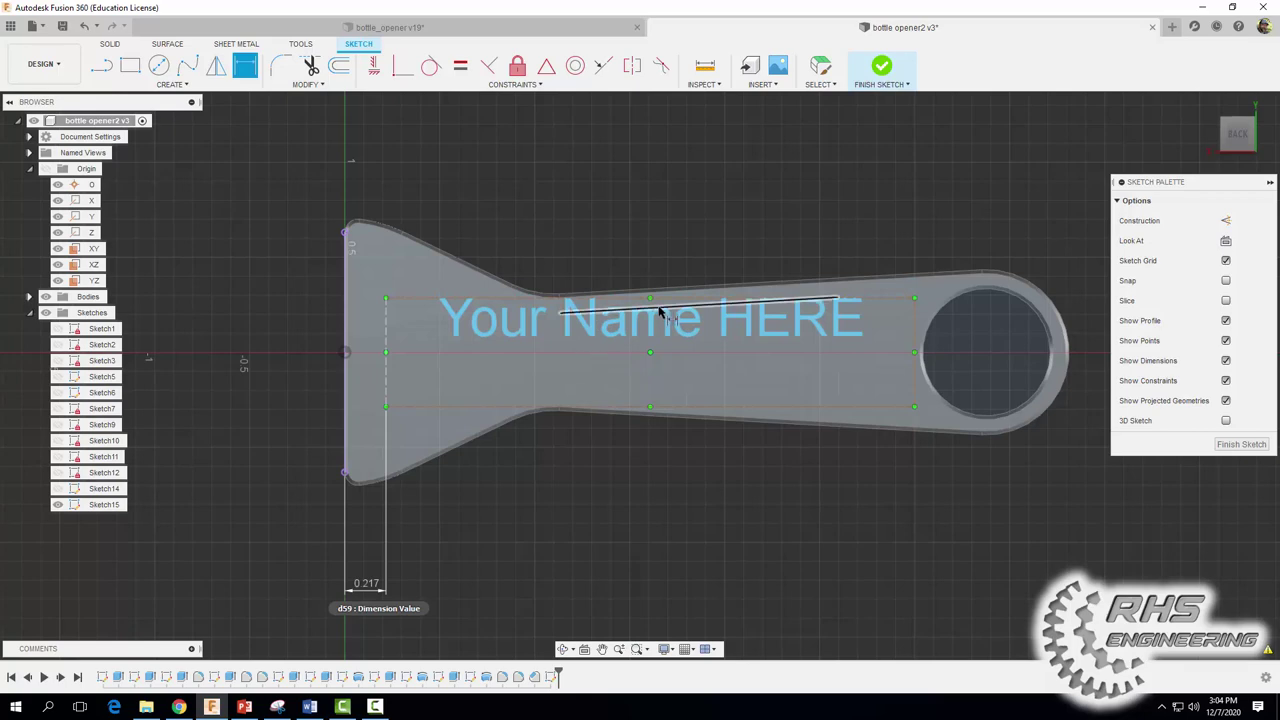
pyautogui.click(170, 84)
# Project the ring hole's circle and its centre point into the text sketch
pyautogui.moveTo(128, 324)
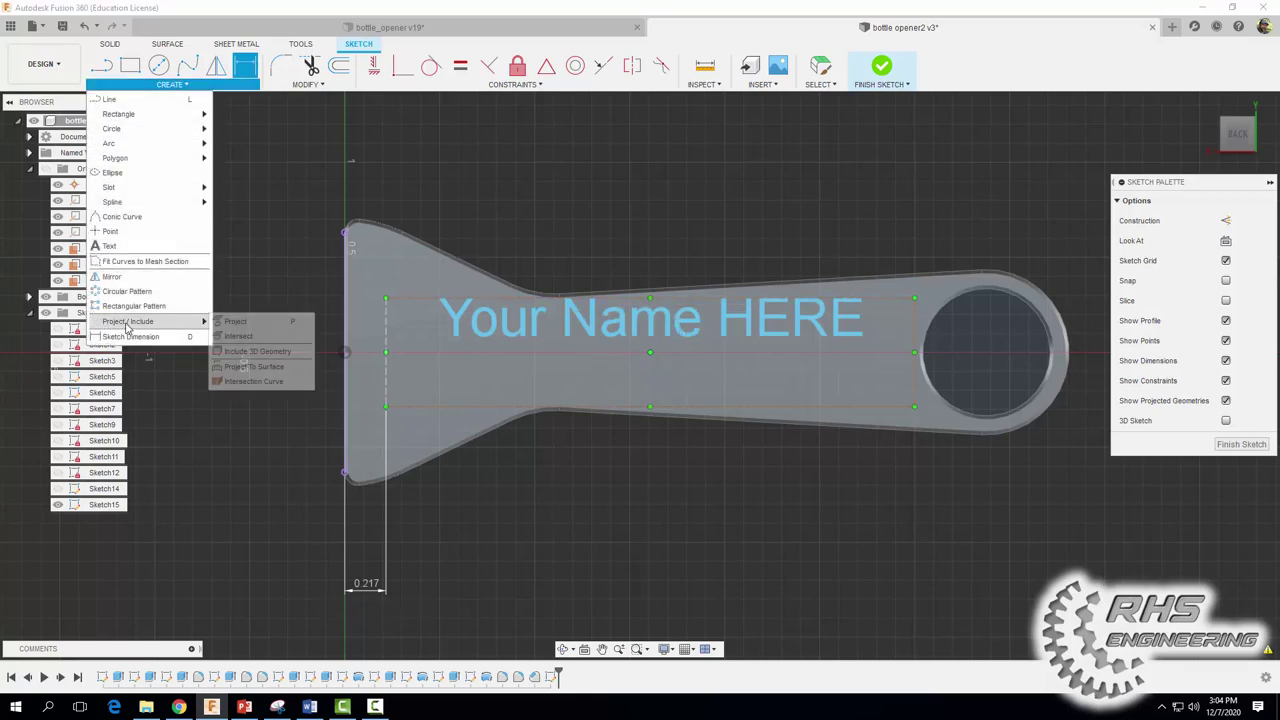
pyautogui.click(232, 325)
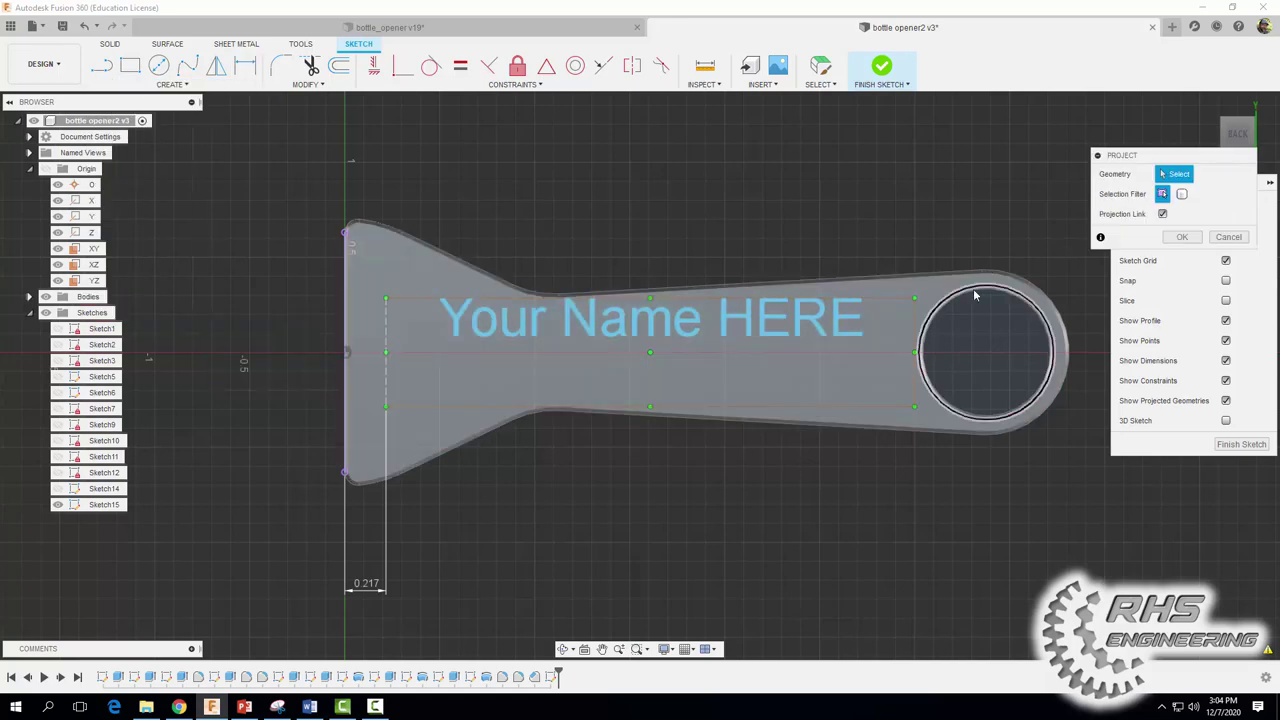
pyautogui.click(994, 292)
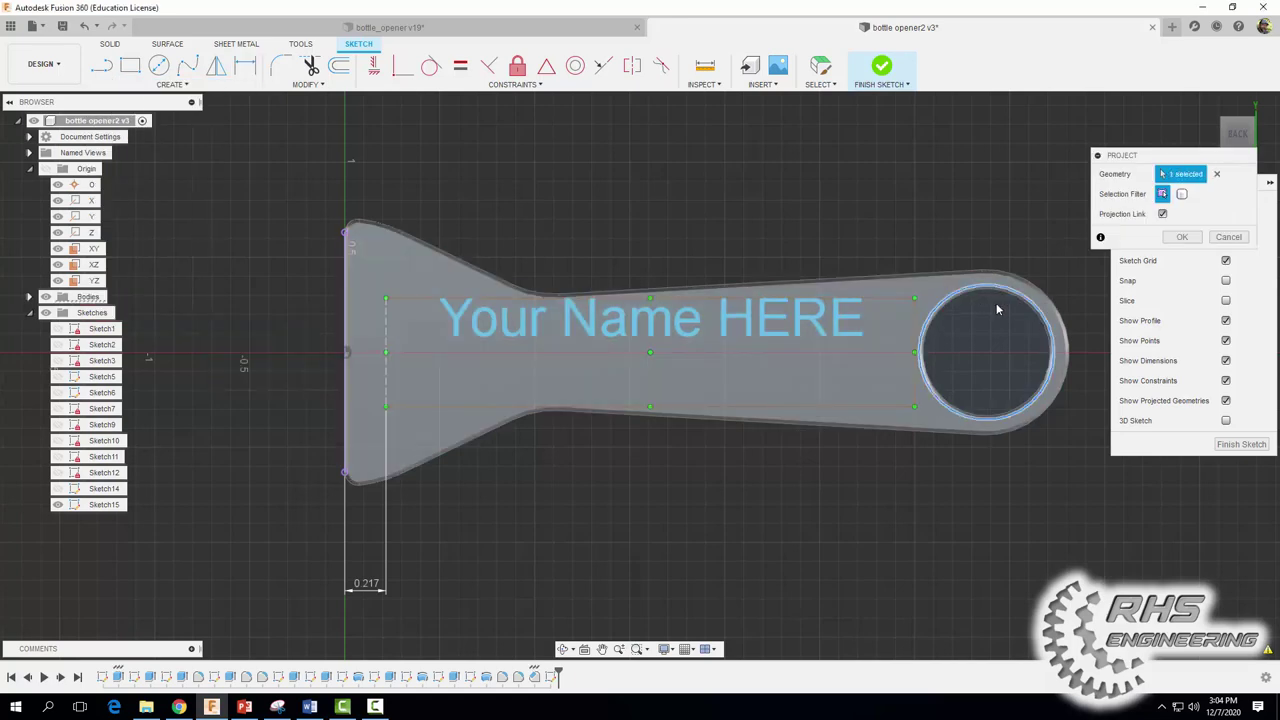
pyautogui.click(1010, 300)
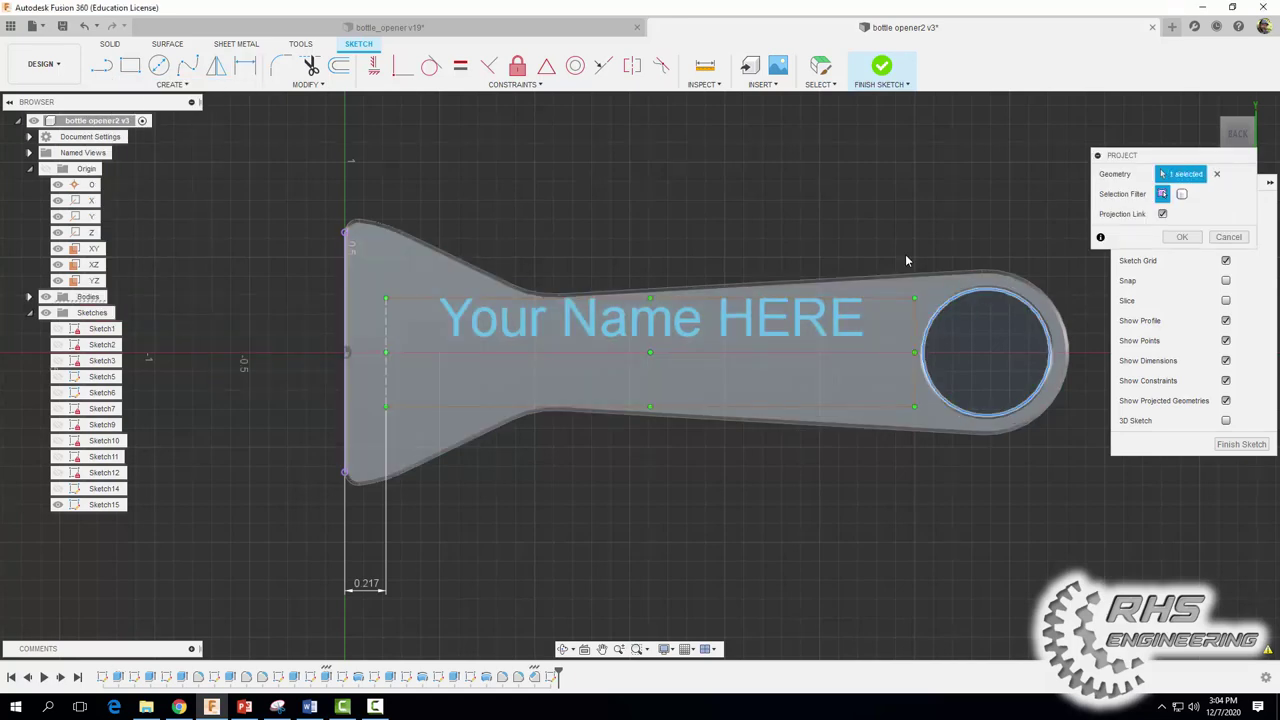
pyautogui.click(1182, 237)
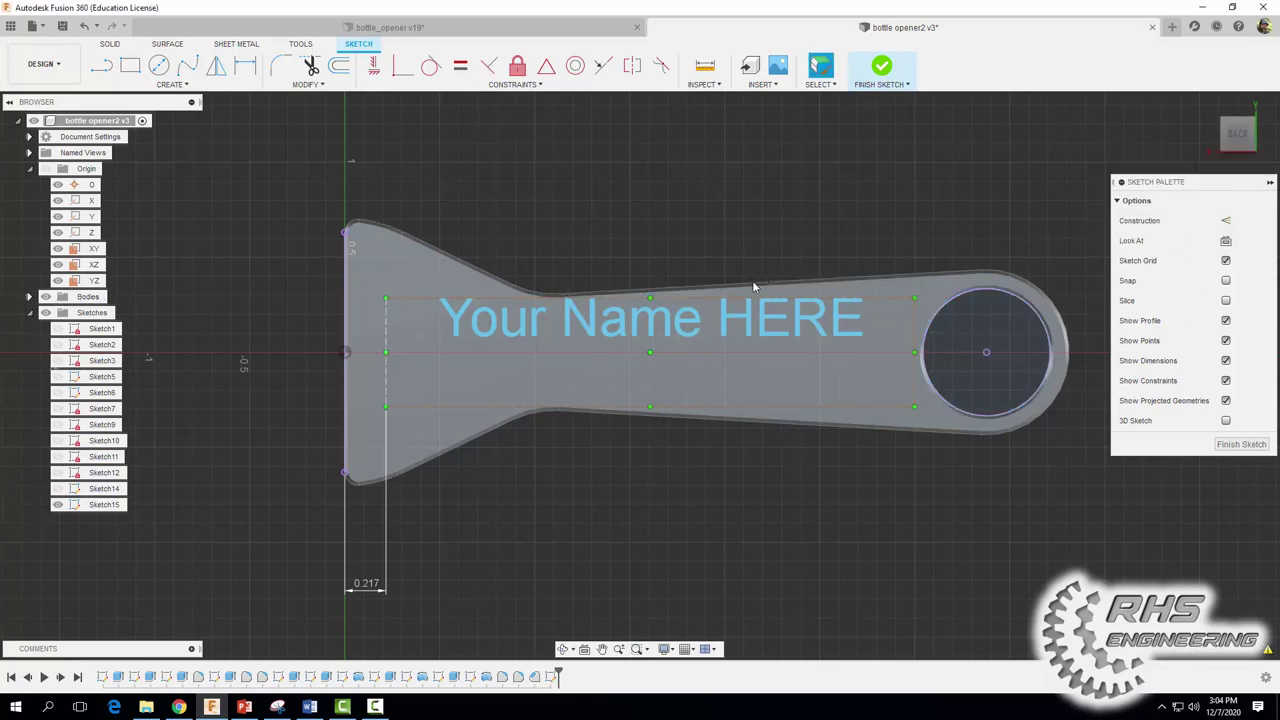
pyautogui.click(245, 65)
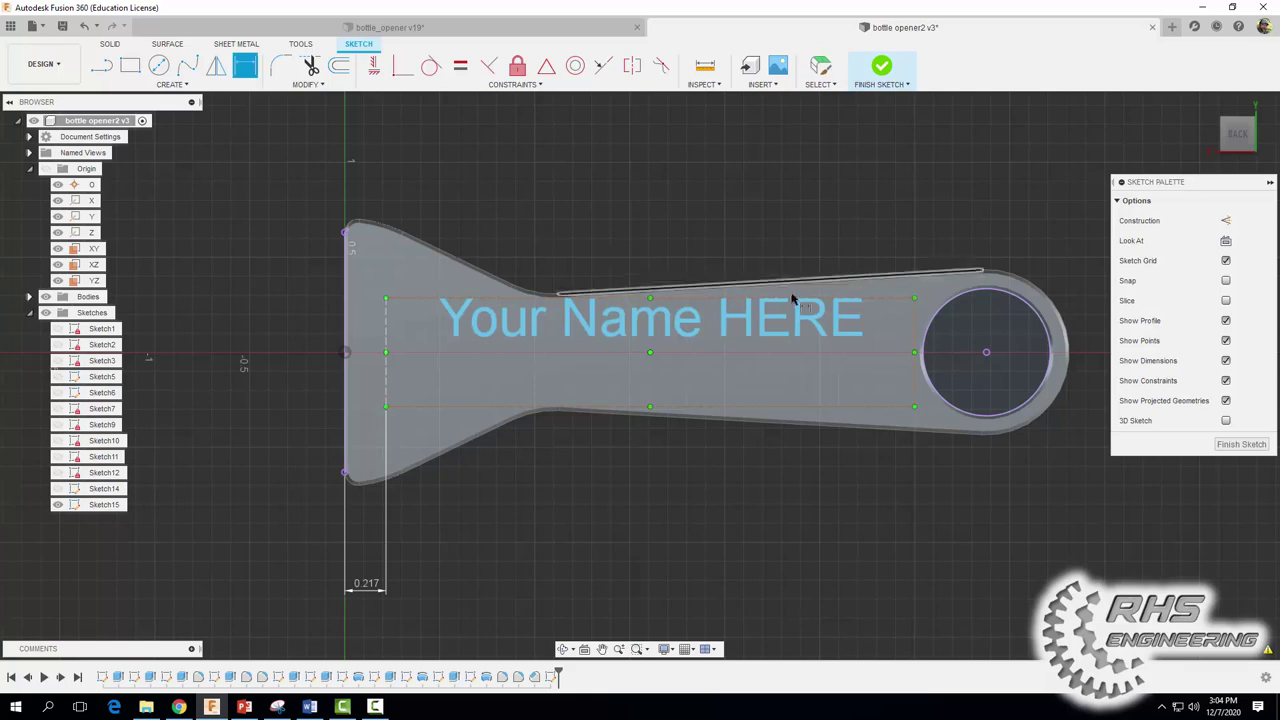
# Dimension the text box's top edge to the hole centre at 0.18, then change it to 0.15
pyautogui.click(914, 298)
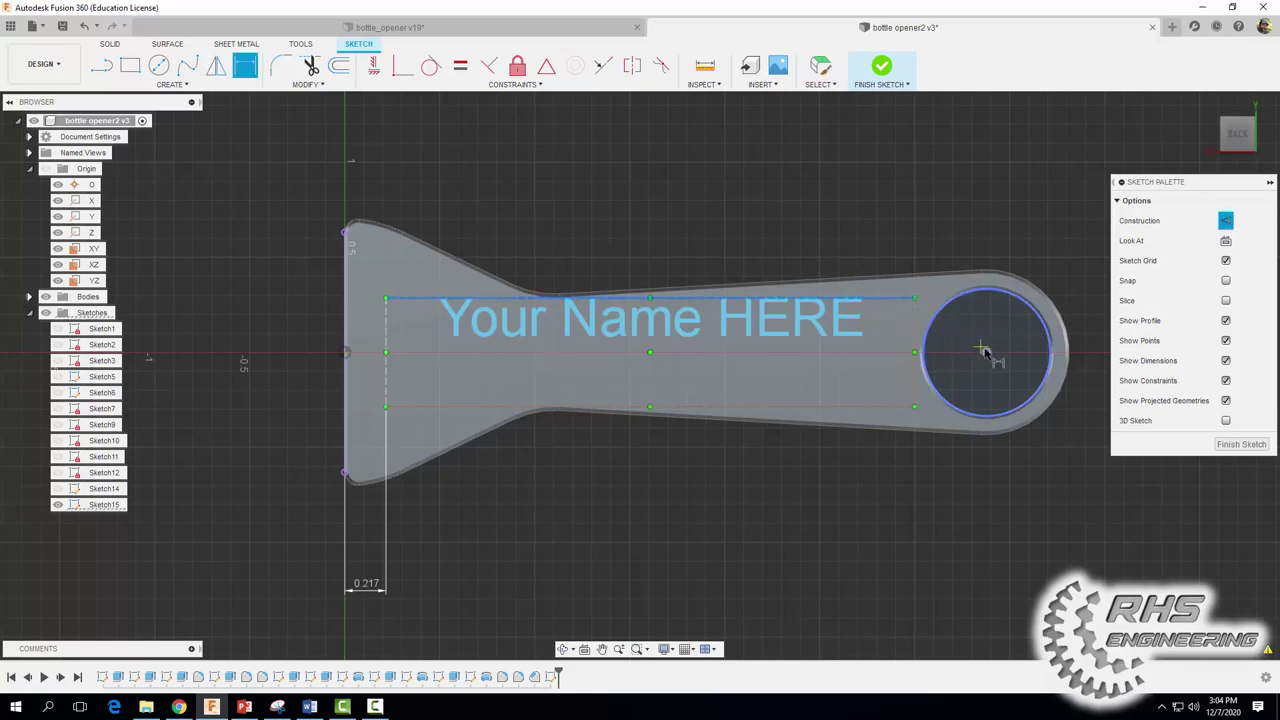
pyautogui.click(1088, 330)
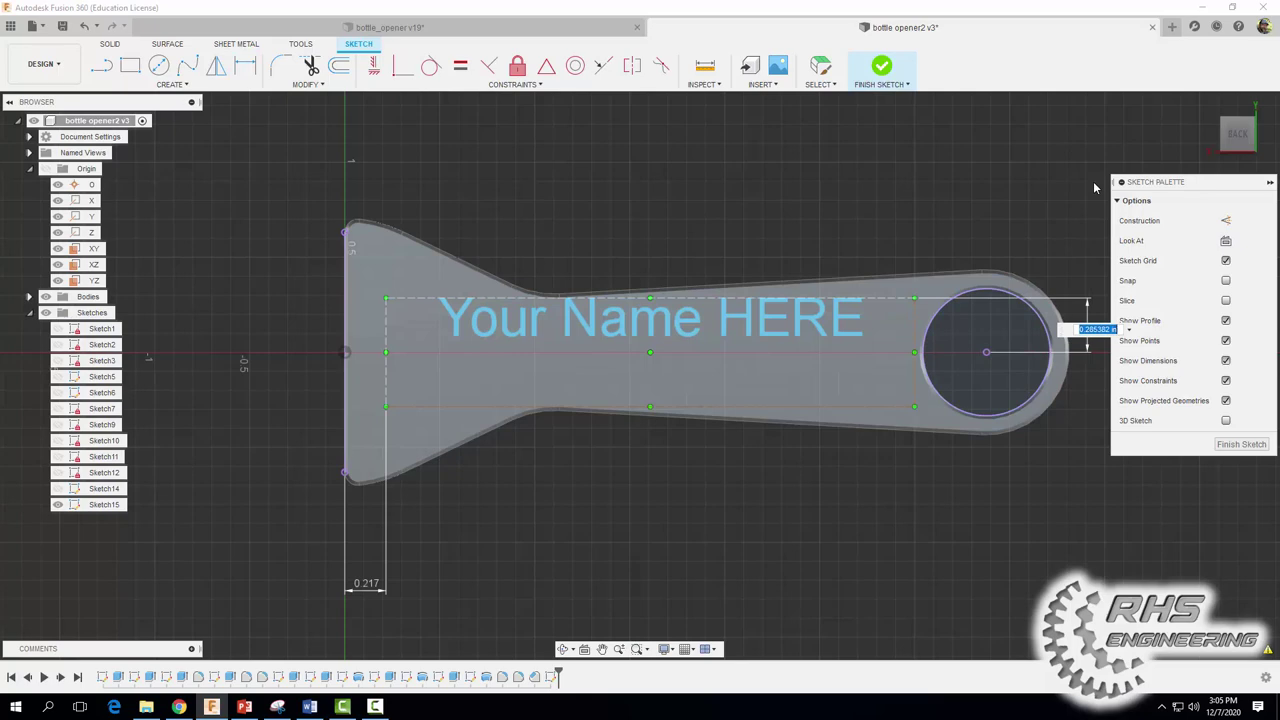
pyautogui.write('.18')
pyautogui.press('Return')
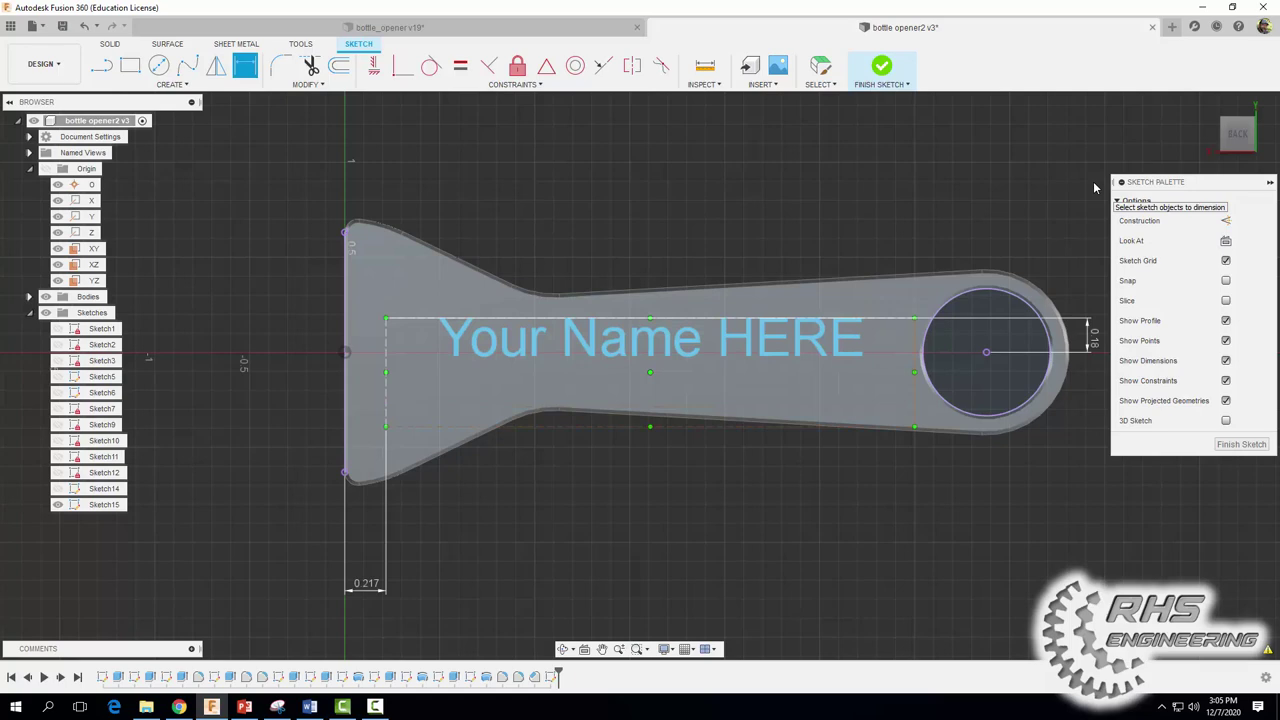
pyautogui.doubleClick(1095, 342)
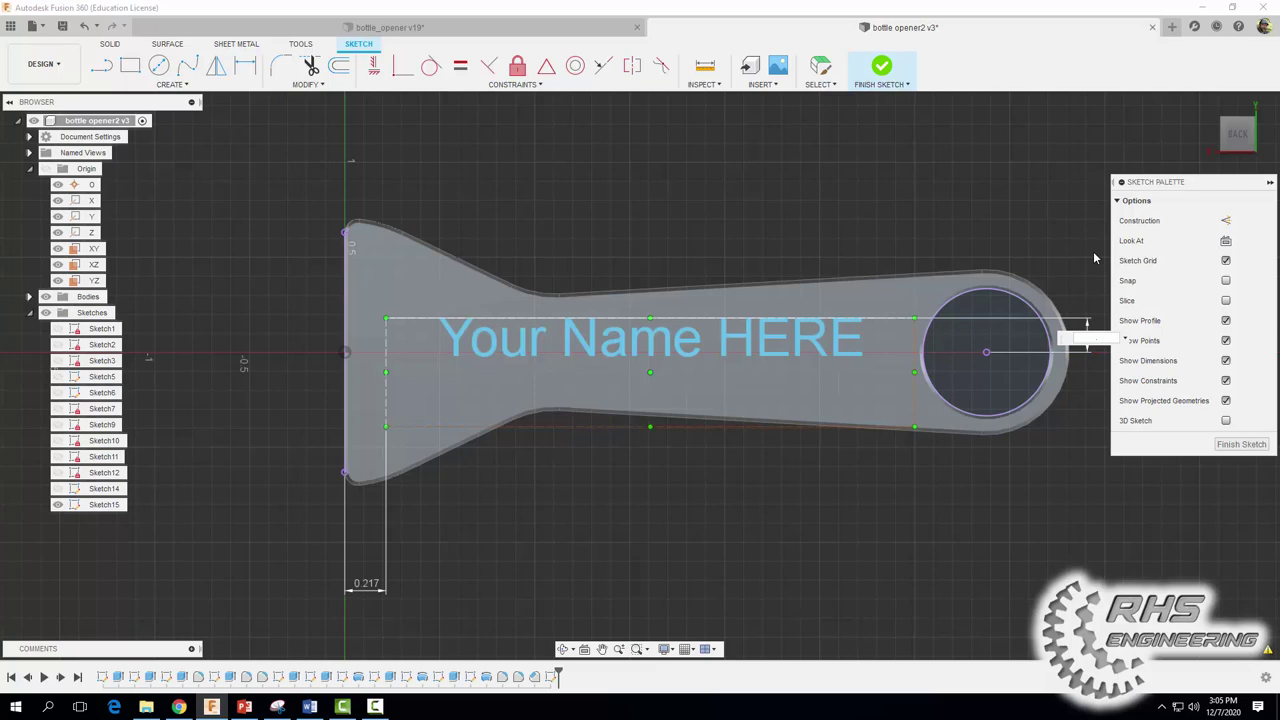
pyautogui.write('15')
pyautogui.press('Return')
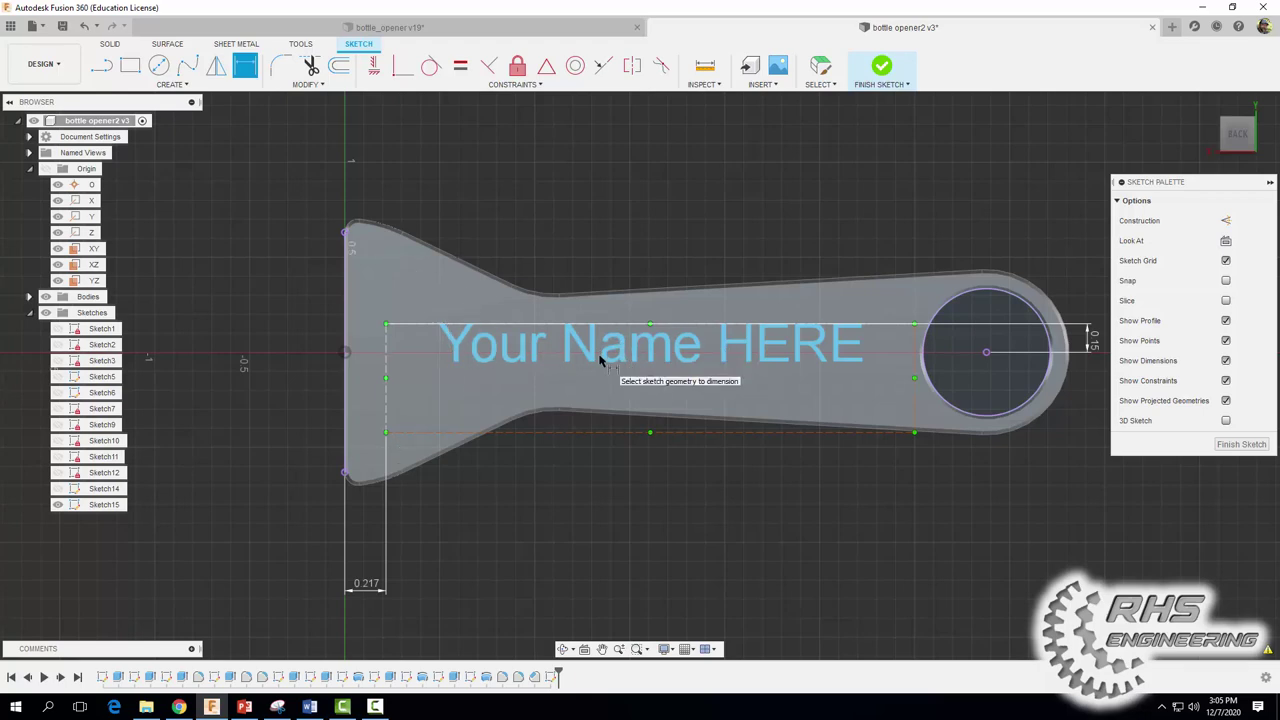
# Finish Sketch15 and orbit to view the opener with its text in 3D
pyautogui.click(880, 67)
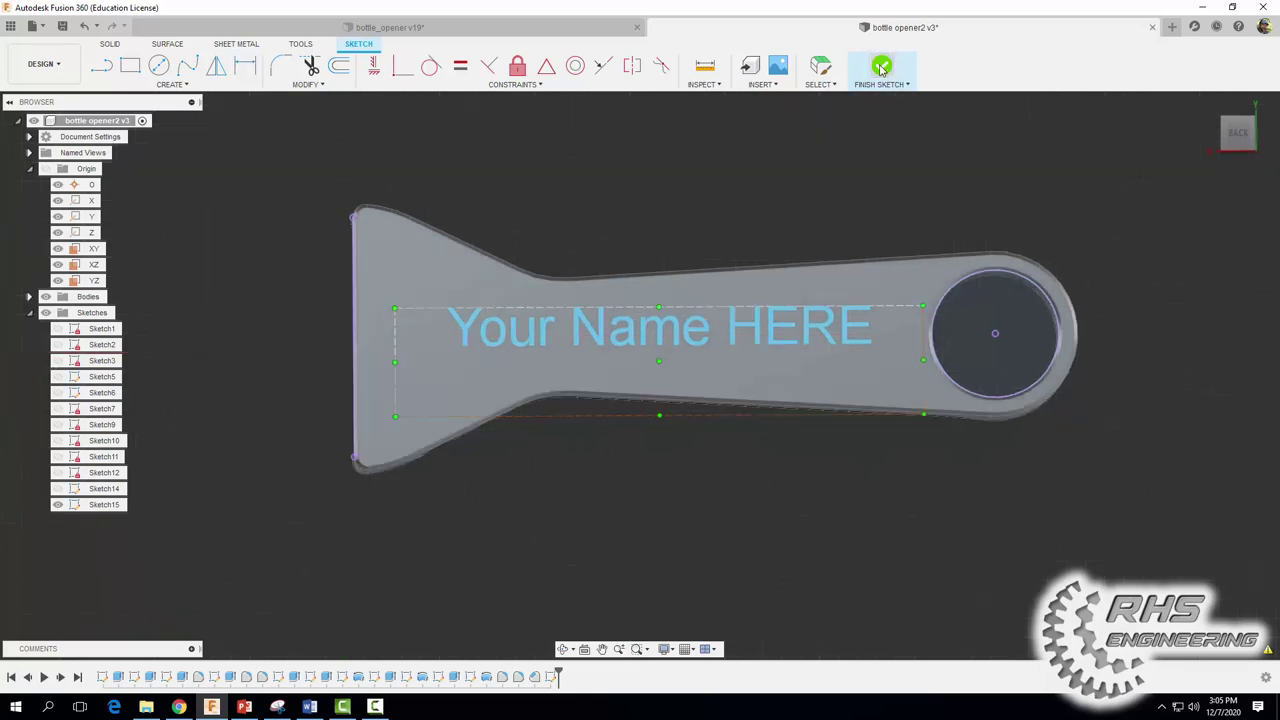
pyautogui.keyDown('shift'); pyautogui.moveTo(830, 203); pyautogui.dragTo(753, 267, button='middle'); pyautogui.keyUp('shift')
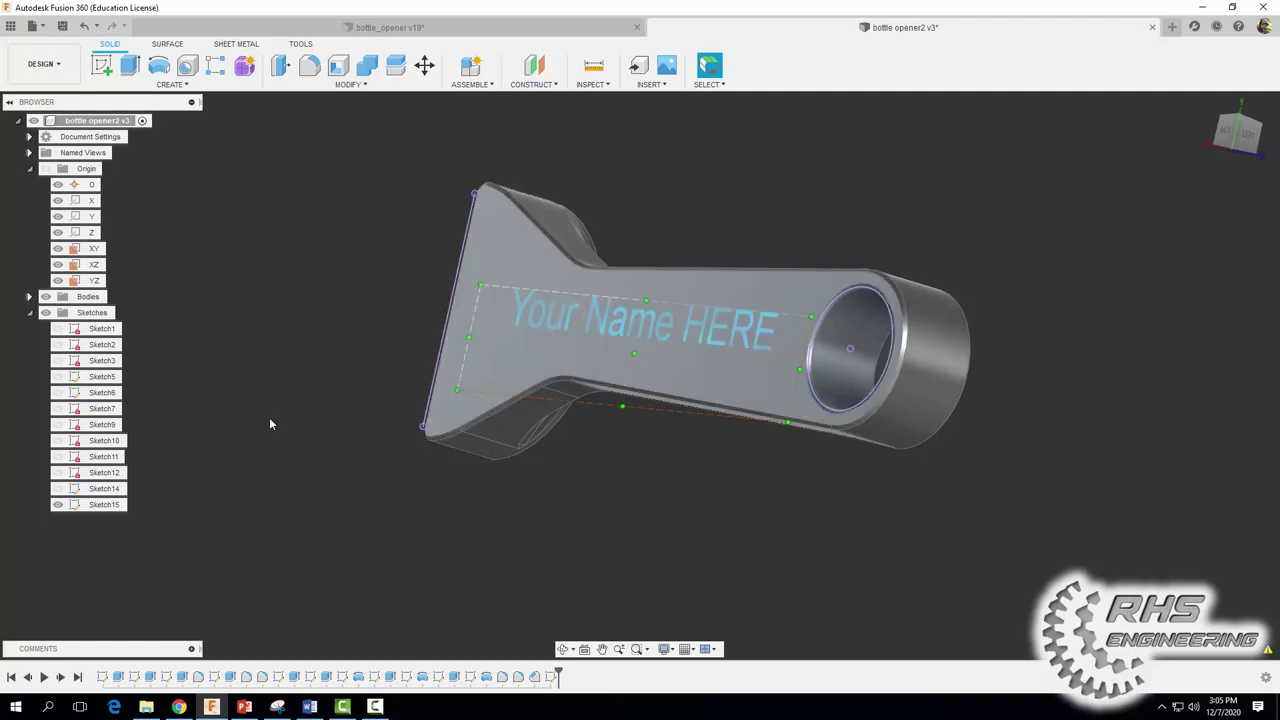
# Apply an Aluminum material from the Metal library to the opener body and view its underside
pyautogui.click(348, 84)
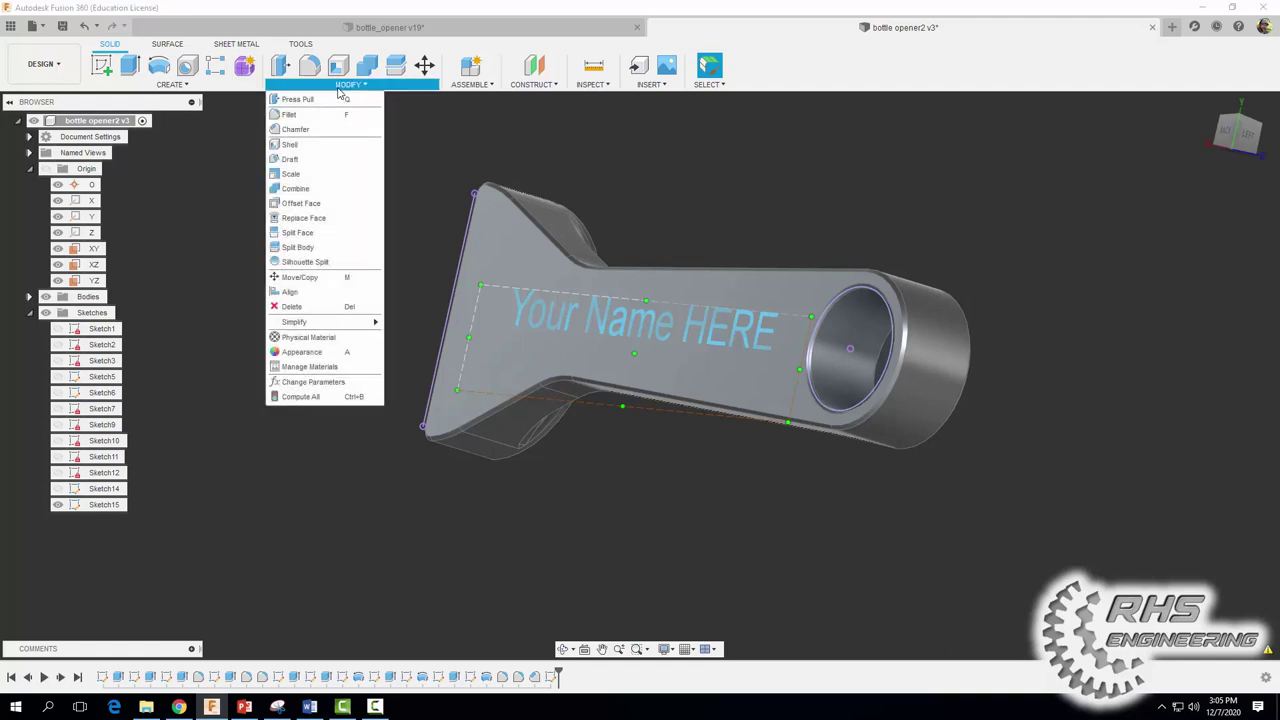
pyautogui.click(298, 340)
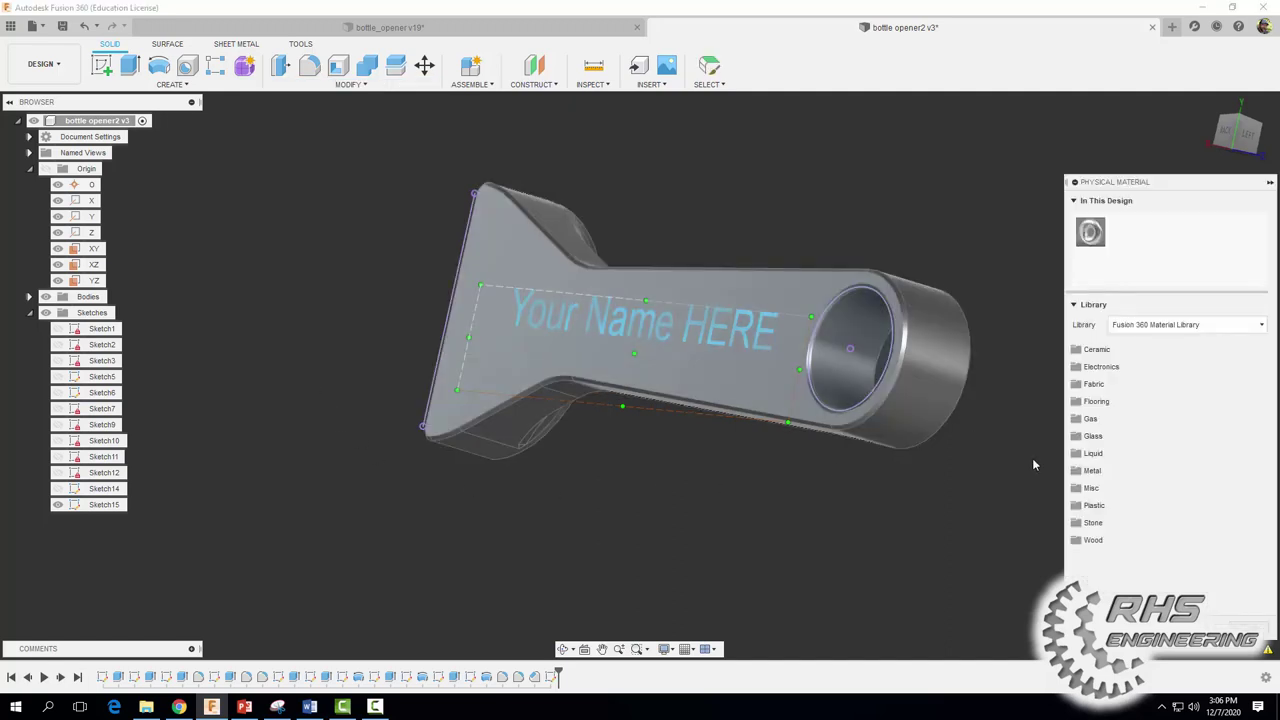
pyautogui.click(1082, 472)
pyautogui.scroll(-5, 1123, 522)
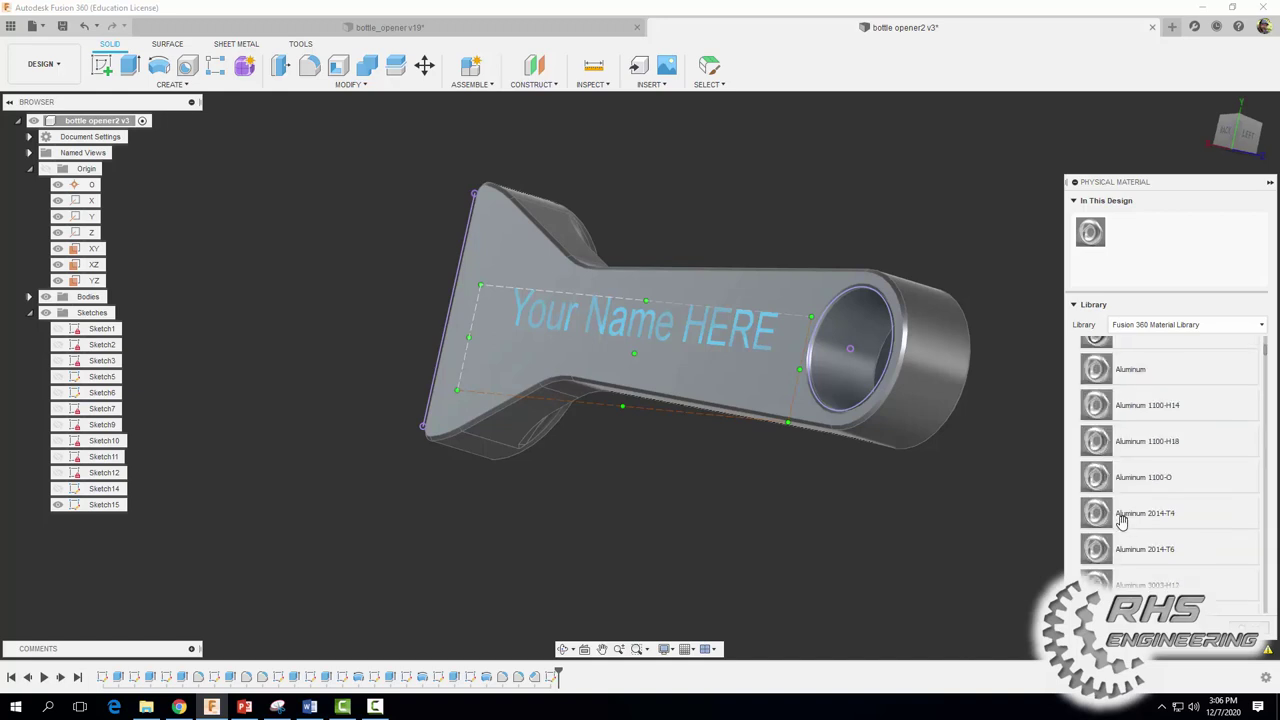
pyautogui.scroll(-10, 1123, 522)
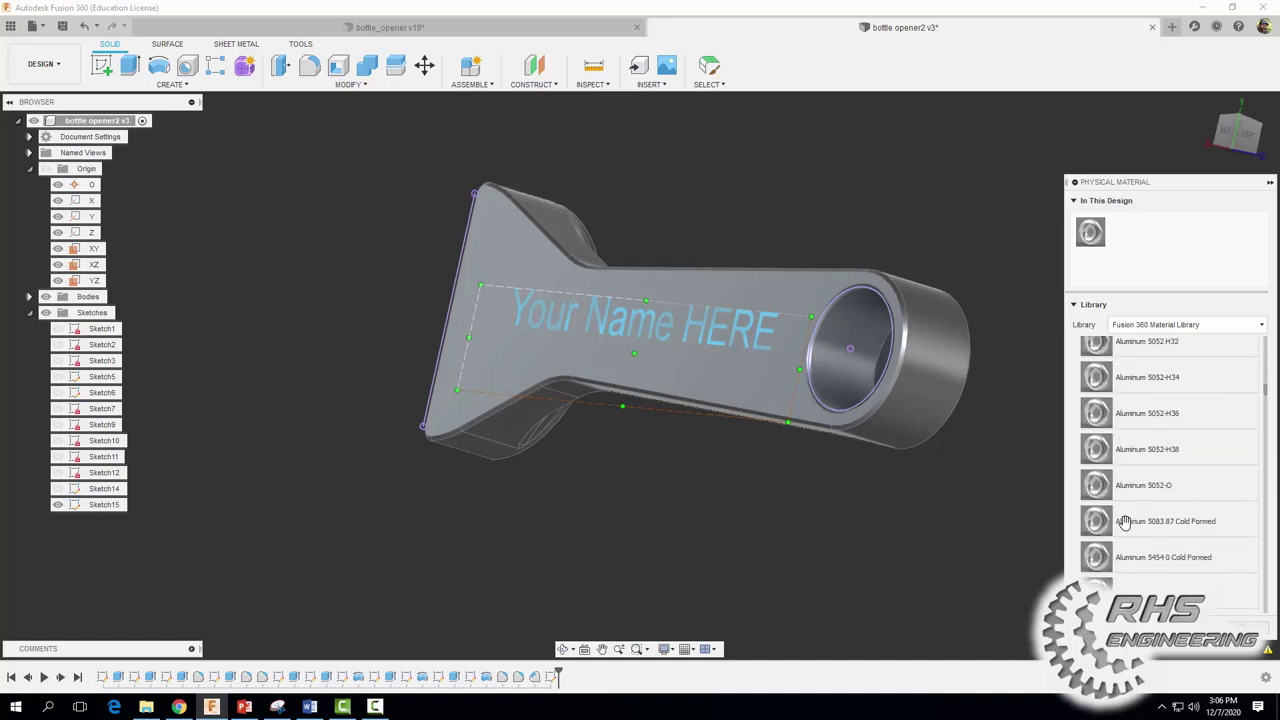
pyautogui.moveTo(1137, 587); pyautogui.dragTo(822, 418)
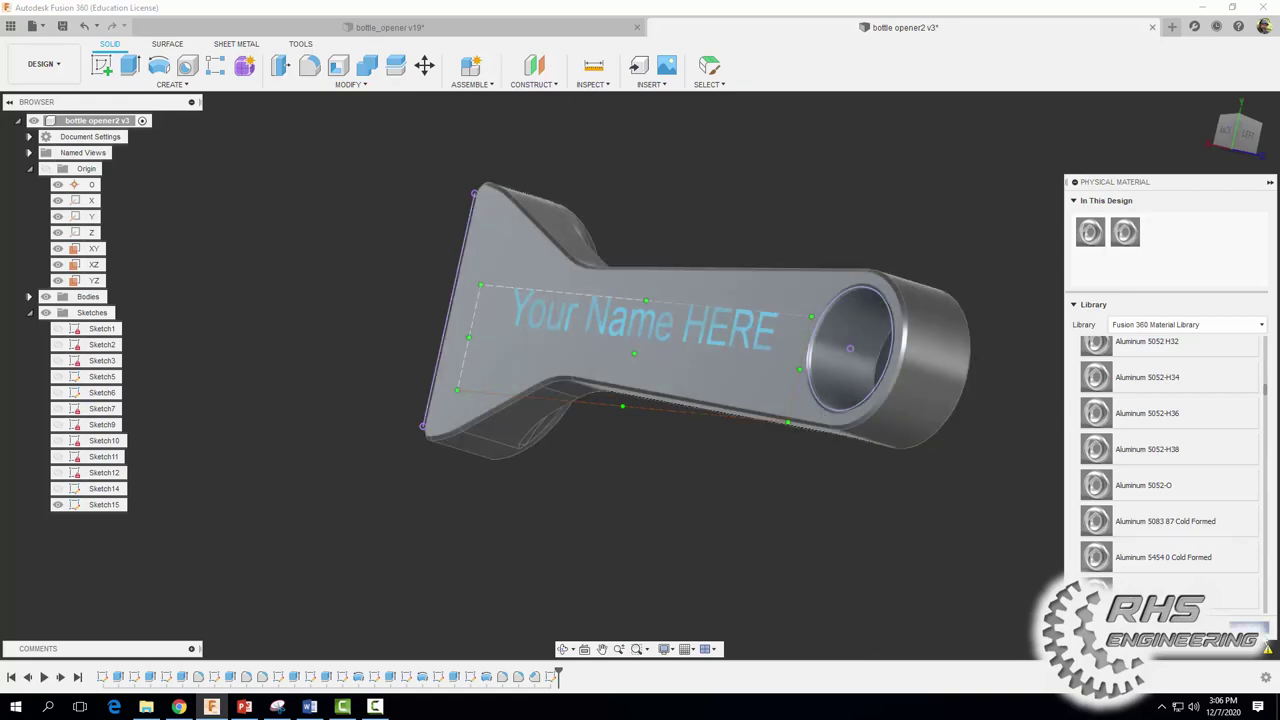
pyautogui.press('Escape')
pyautogui.keyDown('shift'); pyautogui.moveTo(714, 205); pyautogui.dragTo(827, 372, button='middle'); pyautogui.keyUp('shift')
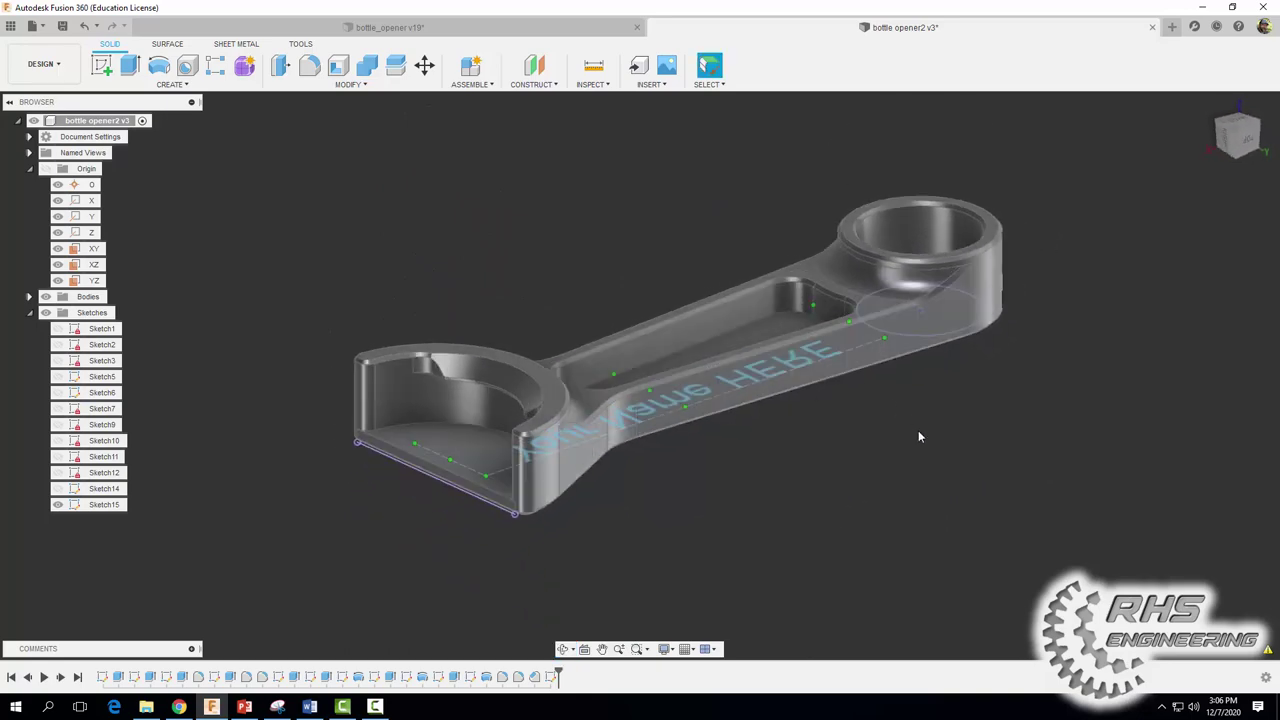